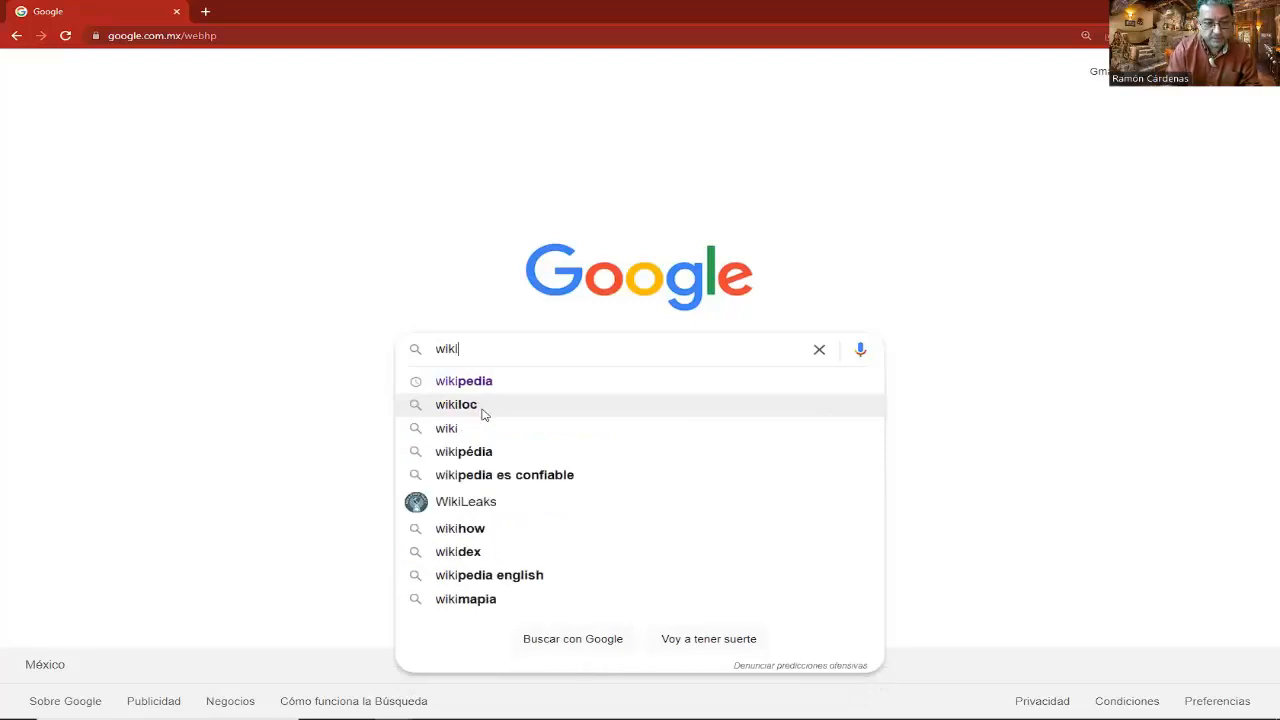
Open Spanish Wikipedia from a Google search for wikipedia and go to its Independencia de México article
{"action": "left_click", "coordinate": [463, 381]}
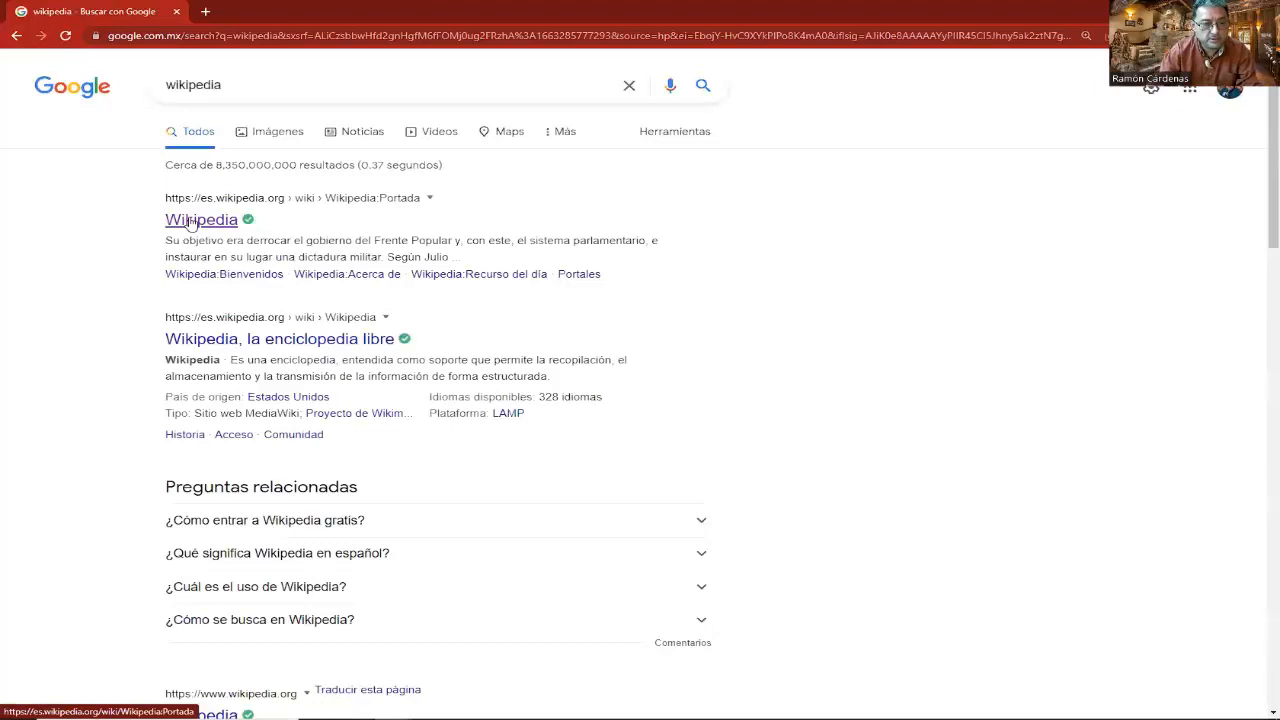
{"action": "left_click", "coordinate": [190, 221]}
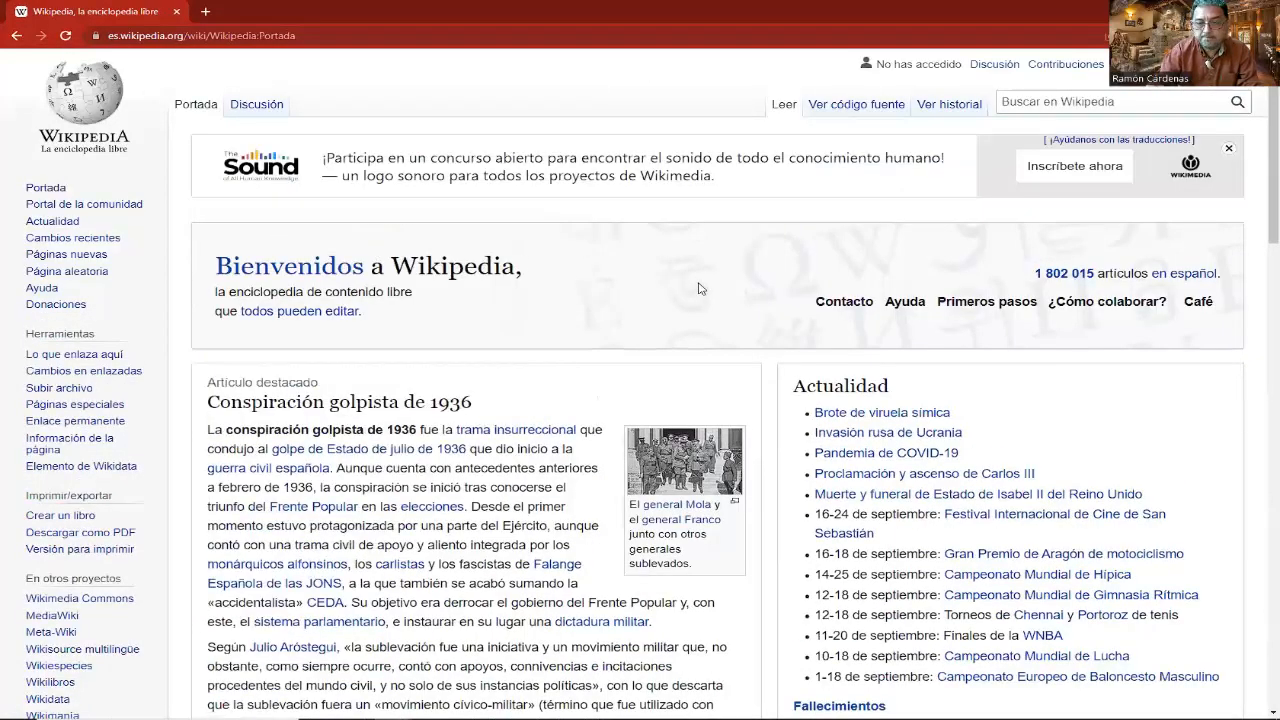
{"action": "left_click", "coordinate": [1016, 106]}
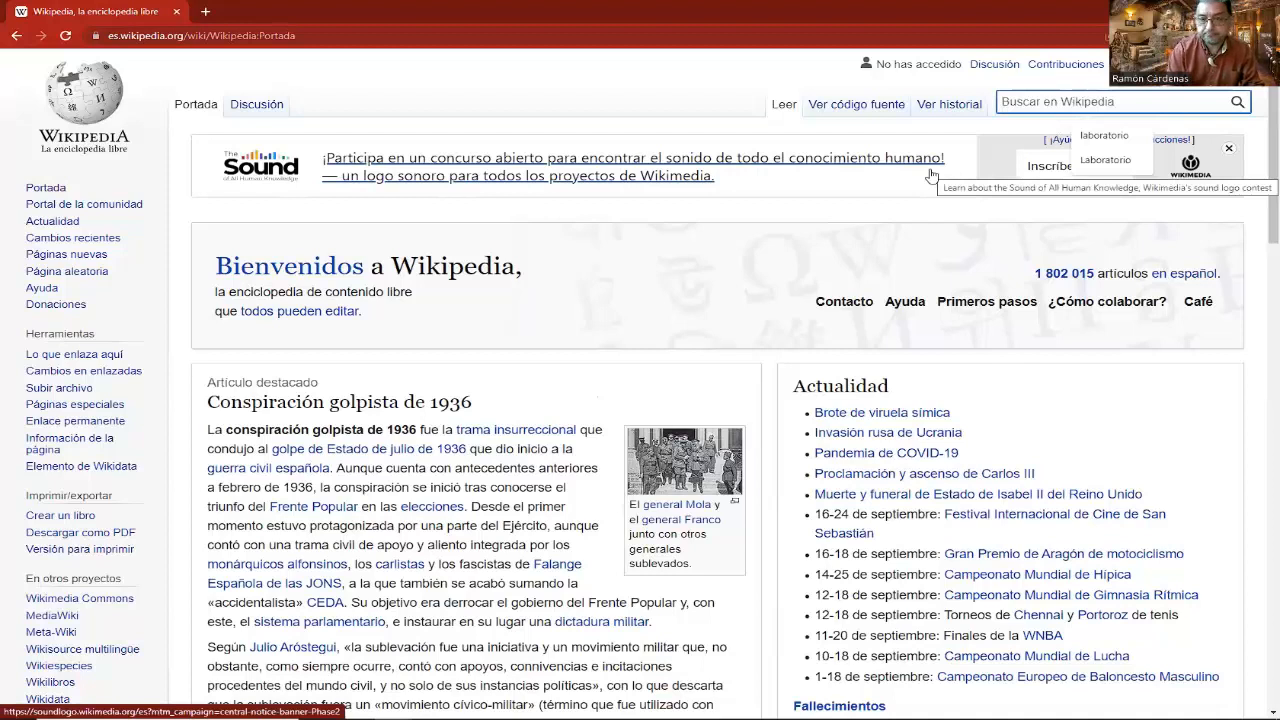
{"action": "type", "text": "inde"}
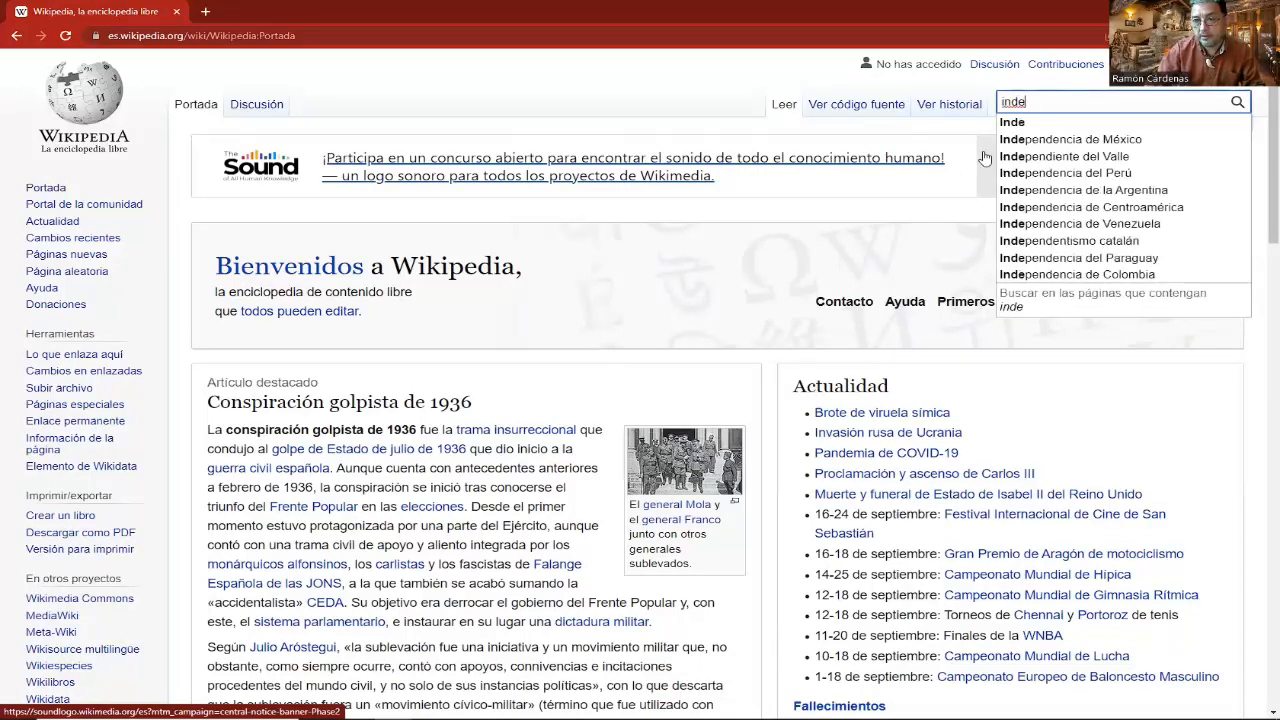
{"action": "left_click", "coordinate": [1043, 140]}
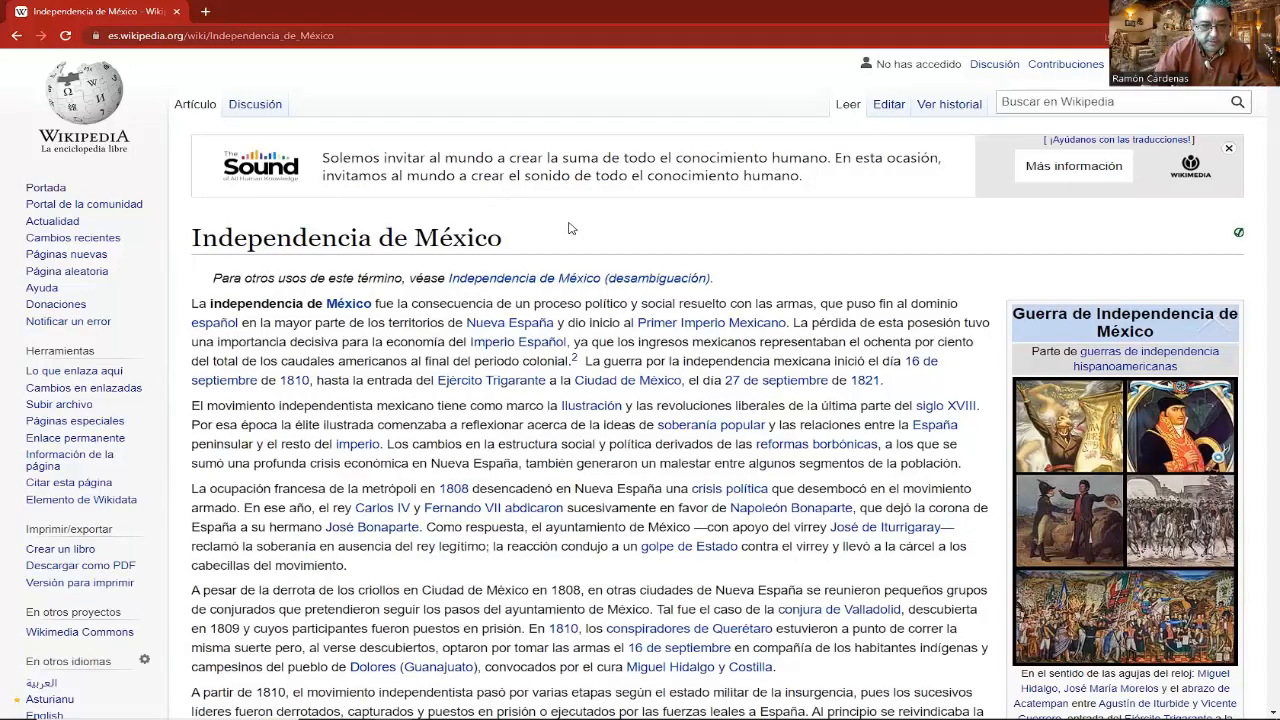
Preview the links in the article's introduction, including the disambiguation page, México and Primer Imperio Mexicano
{"action": "scroll", "coordinate": [500, 230], "scroll_direction": "down", "scroll_amount": 1}
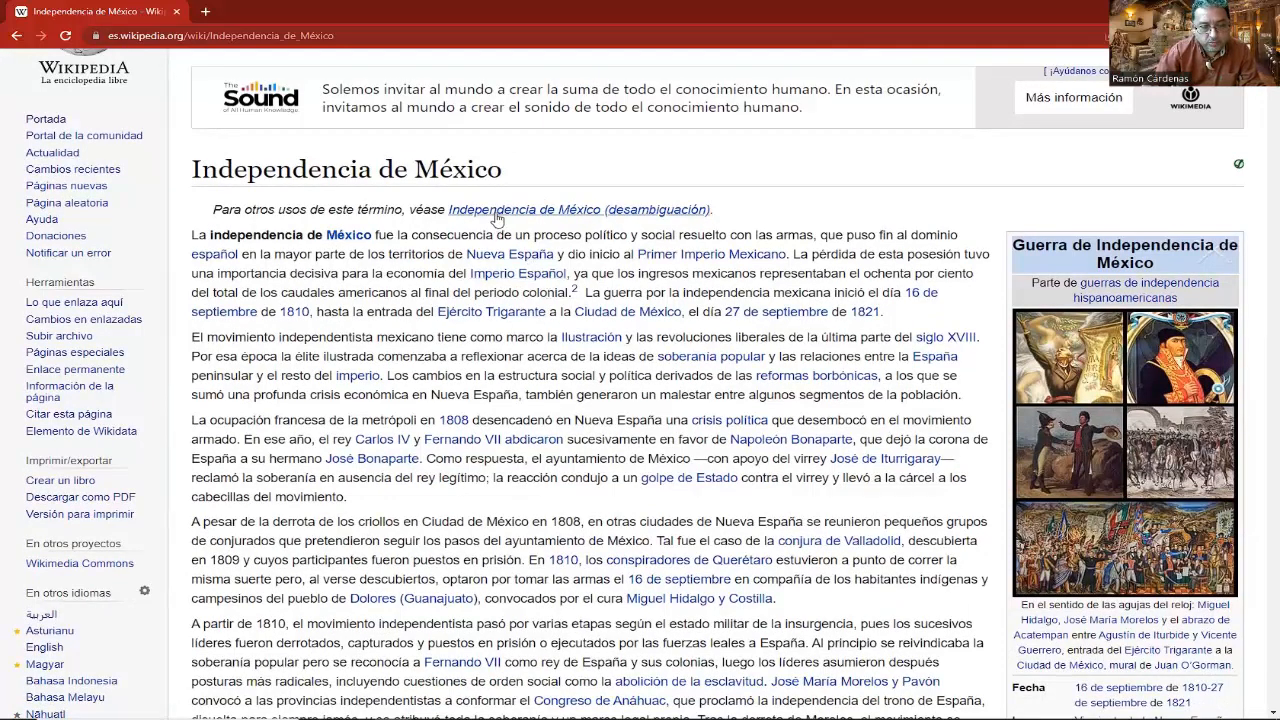
{"action": "mouse_move", "coordinate": [497, 219]}
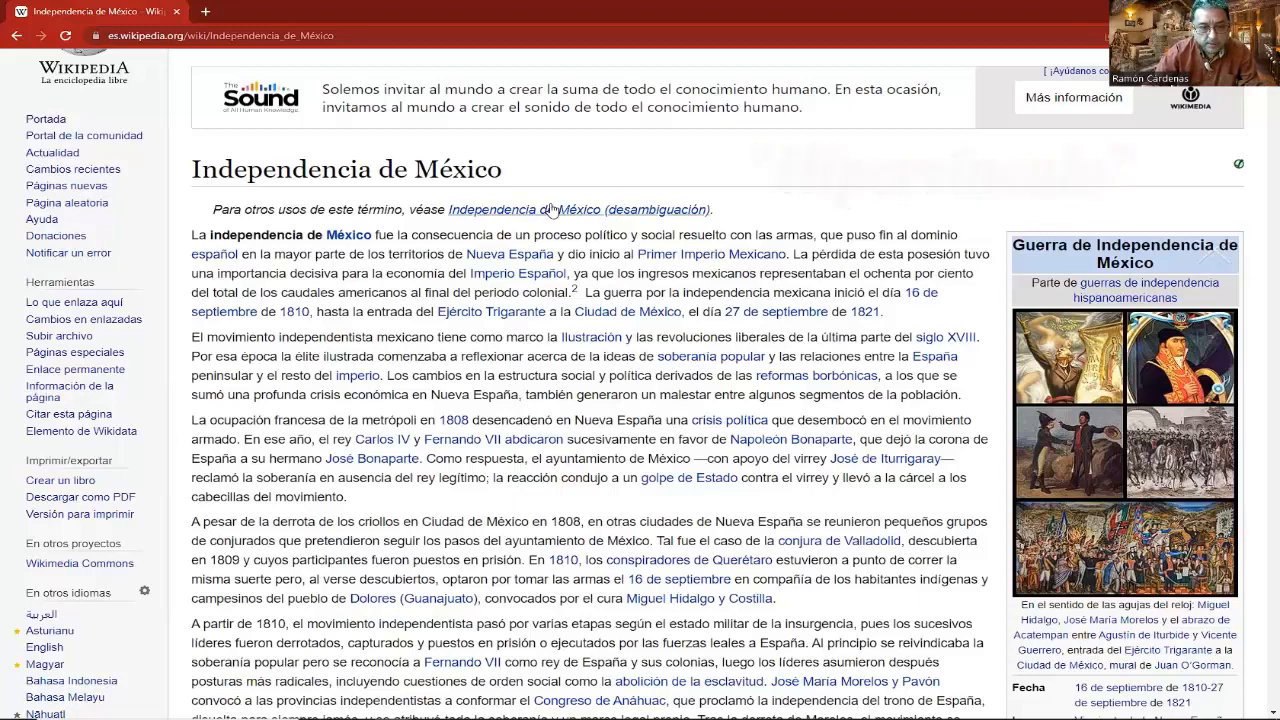
{"action": "mouse_move", "coordinate": [547, 214]}
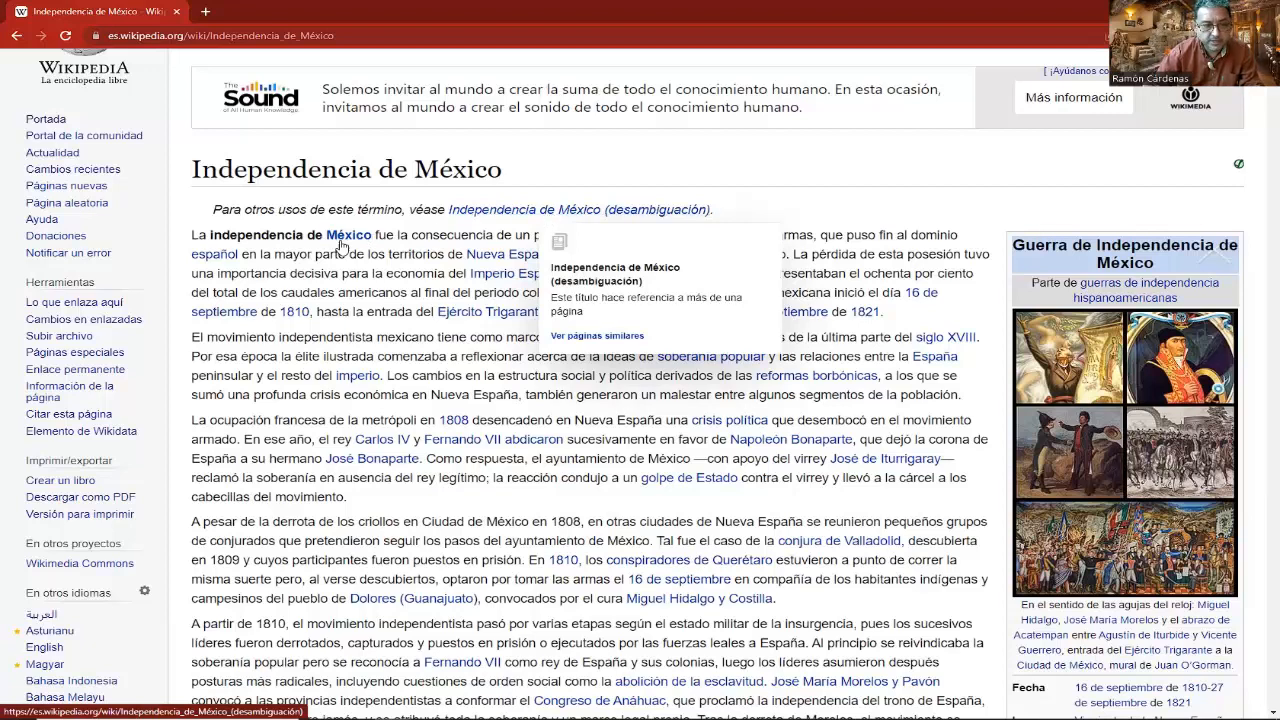
{"action": "mouse_move", "coordinate": [345, 235]}
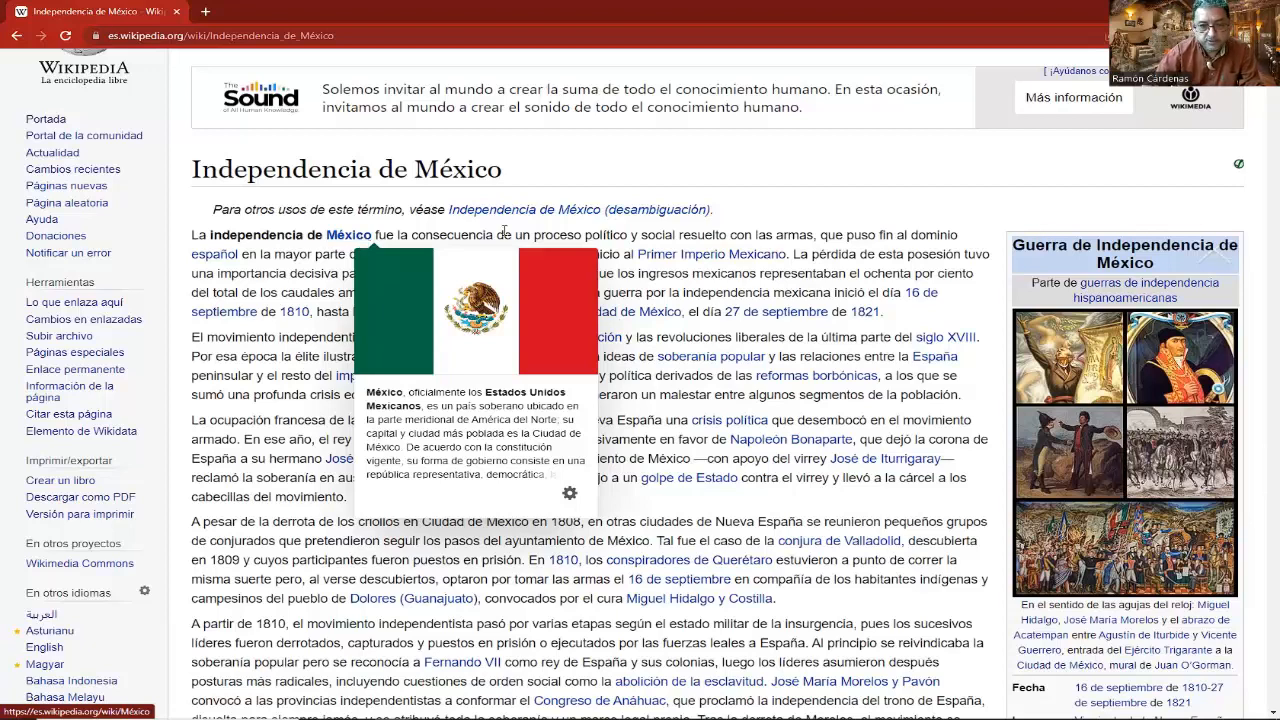
{"action": "mouse_move", "coordinate": [705, 259]}
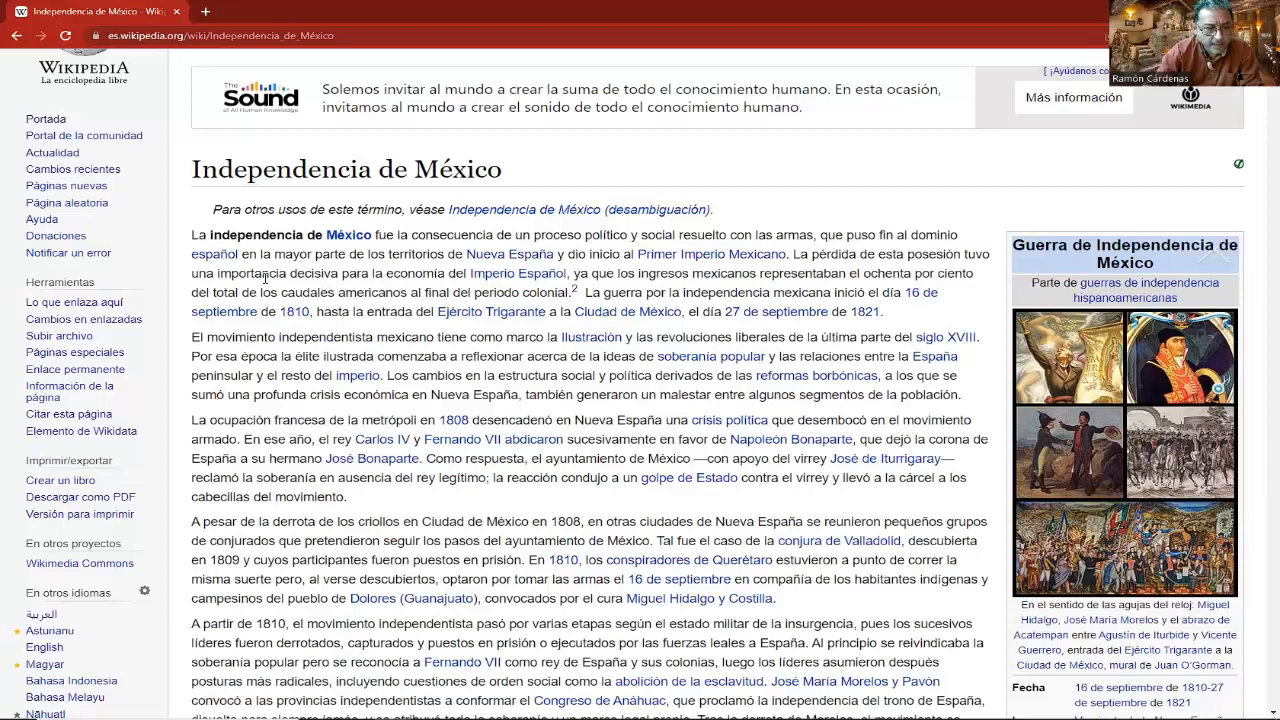
Select the article from its title through the last introductory paragraph, just above the Índice
{"action": "left_click_drag", "start_coordinate": [191, 168], "coordinate": [984, 652]}
{"action": "scroll", "coordinate": [988, 645], "scroll_direction": "down", "scroll_amount": 1}
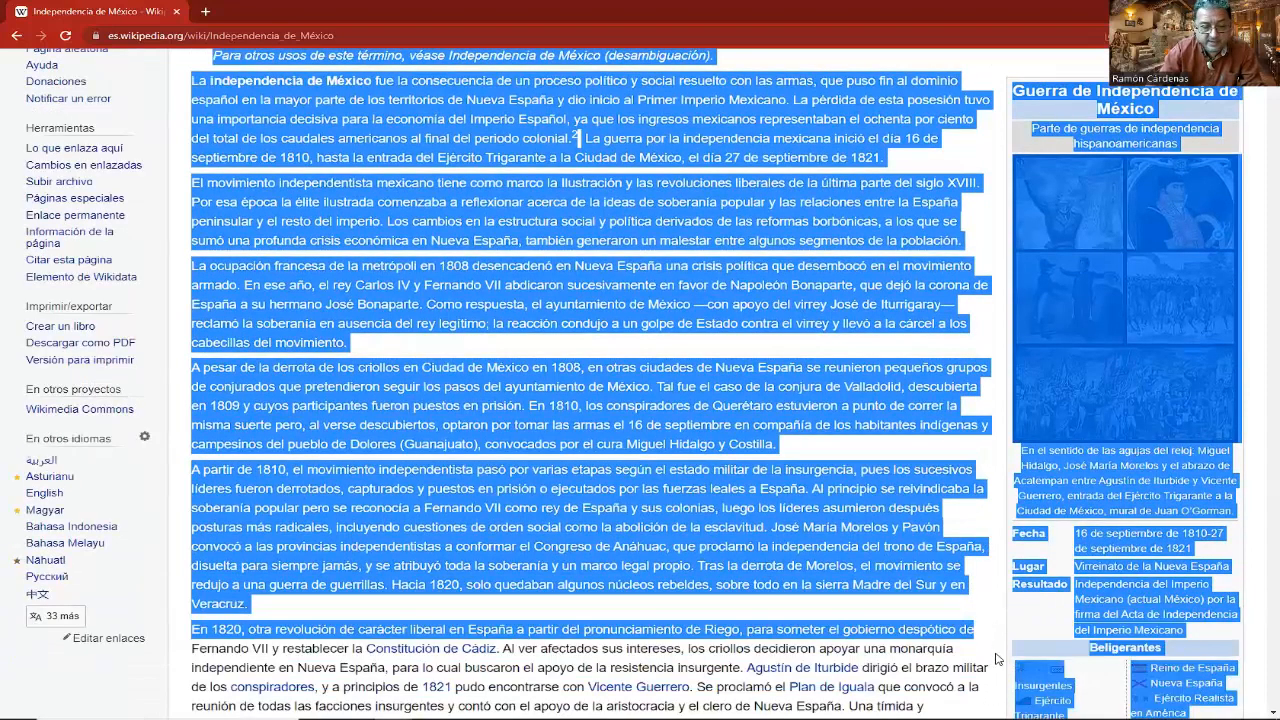
{"action": "left_click_drag", "start_coordinate": [988, 601], "coordinate": [990, 557]}
{"action": "scroll", "coordinate": [990, 557], "scroll_direction": "down", "scroll_amount": 3}
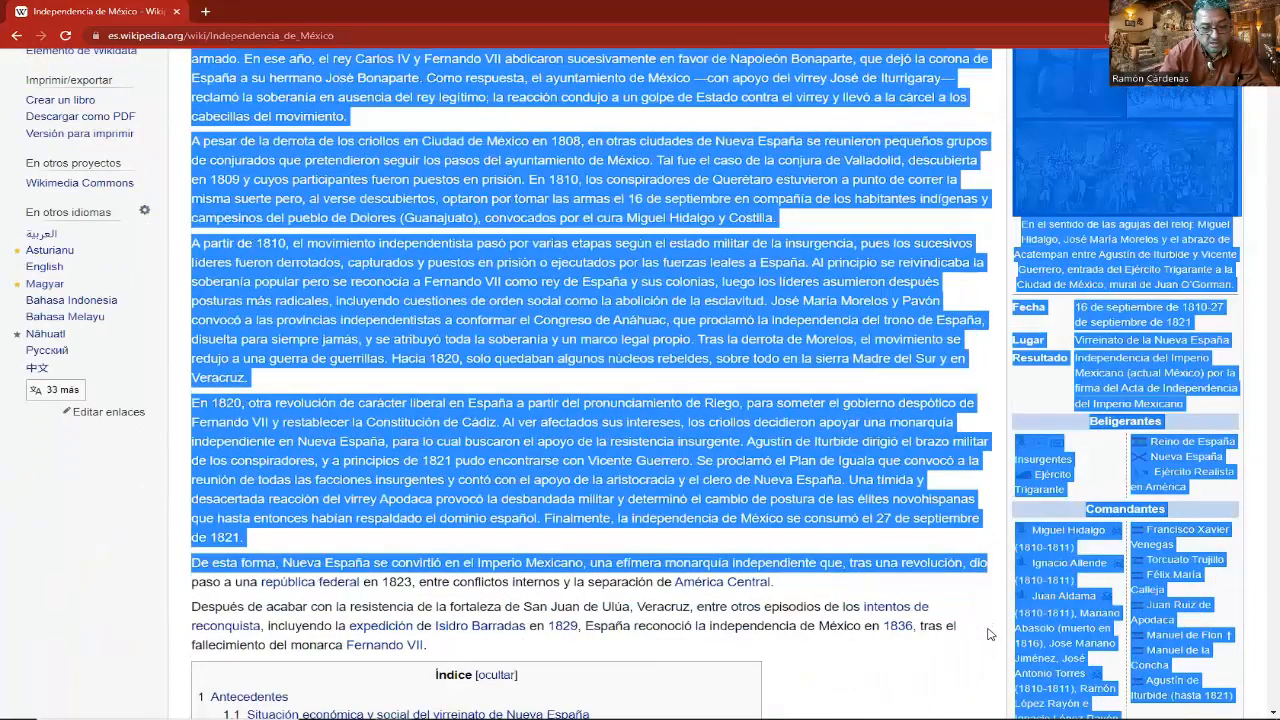
{"action": "left_click_drag", "start_coordinate": [930, 644], "coordinate": [932, 644]}
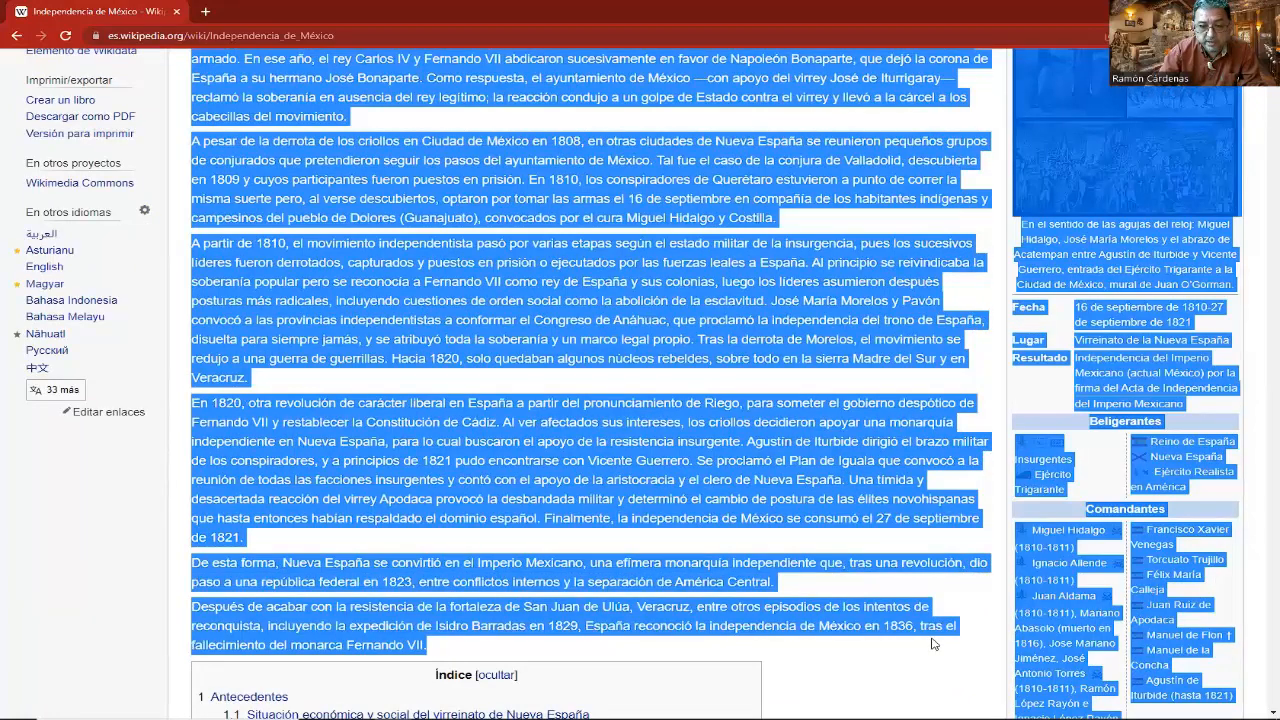
Review the selected article content, including the introduction and the Guerra de Independencia de México infobox
{"action": "scroll", "coordinate": [824, 394], "scroll_direction": "up", "scroll_amount": 3}
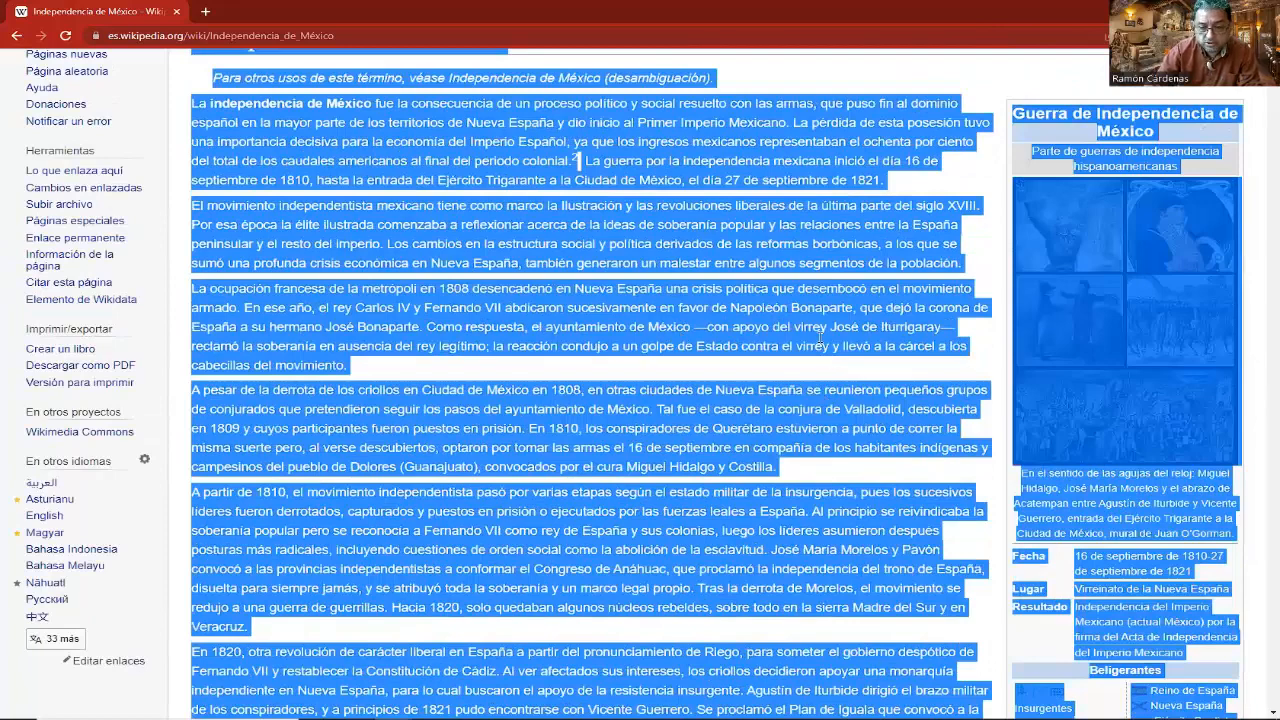
{"action": "scroll", "coordinate": [1000, 355], "scroll_direction": "up", "scroll_amount": 1}
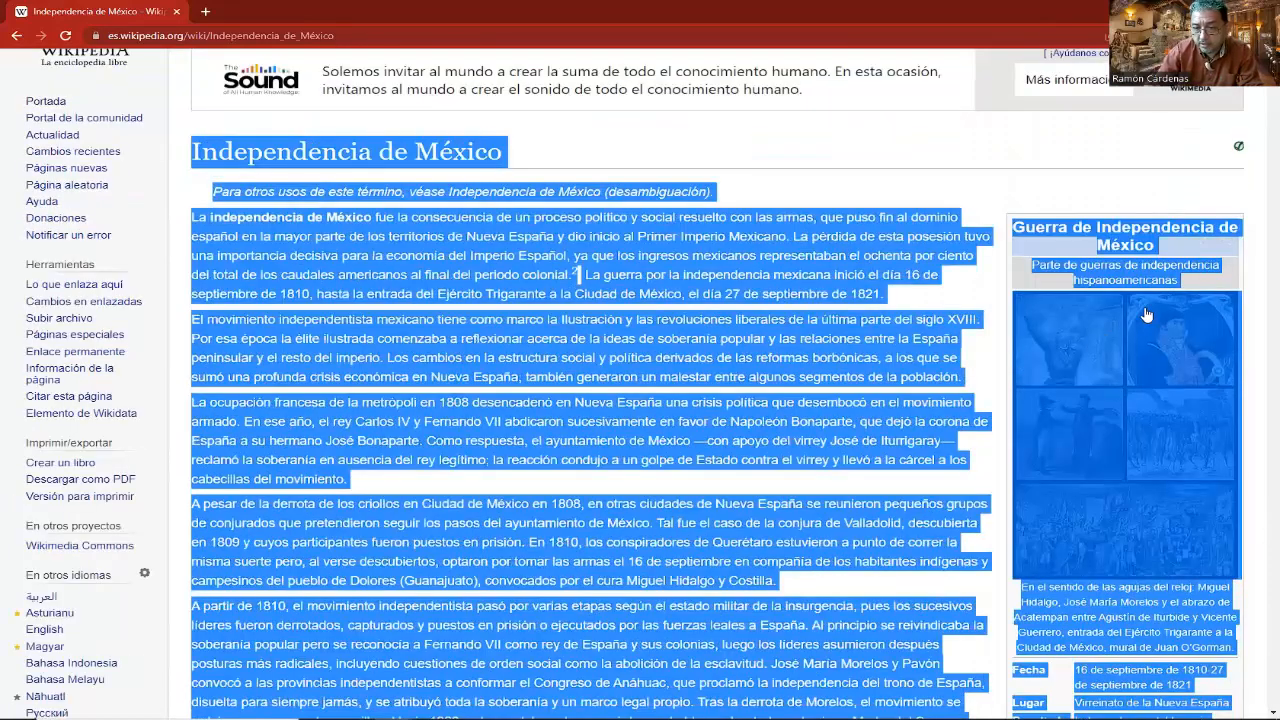
{"action": "scroll", "coordinate": [1127, 340], "scroll_direction": "down", "scroll_amount": 2}
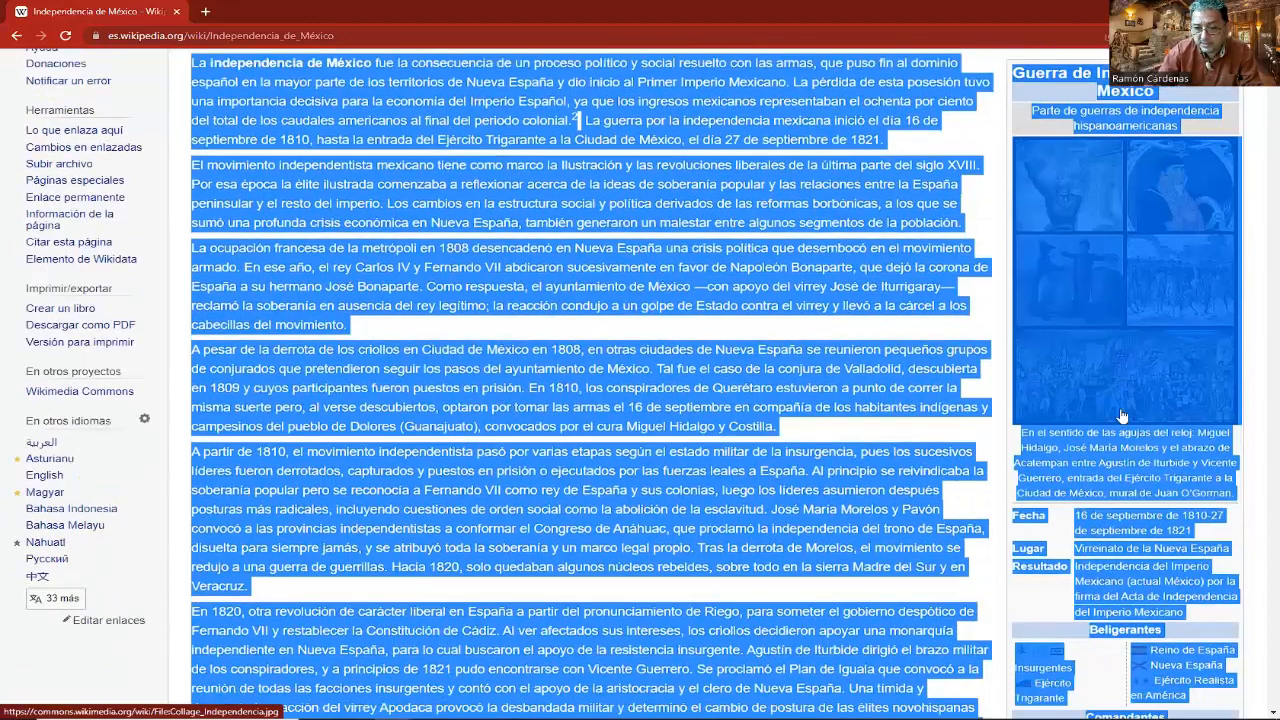
{"action": "scroll", "coordinate": [1123, 508], "scroll_direction": "down", "scroll_amount": 1}
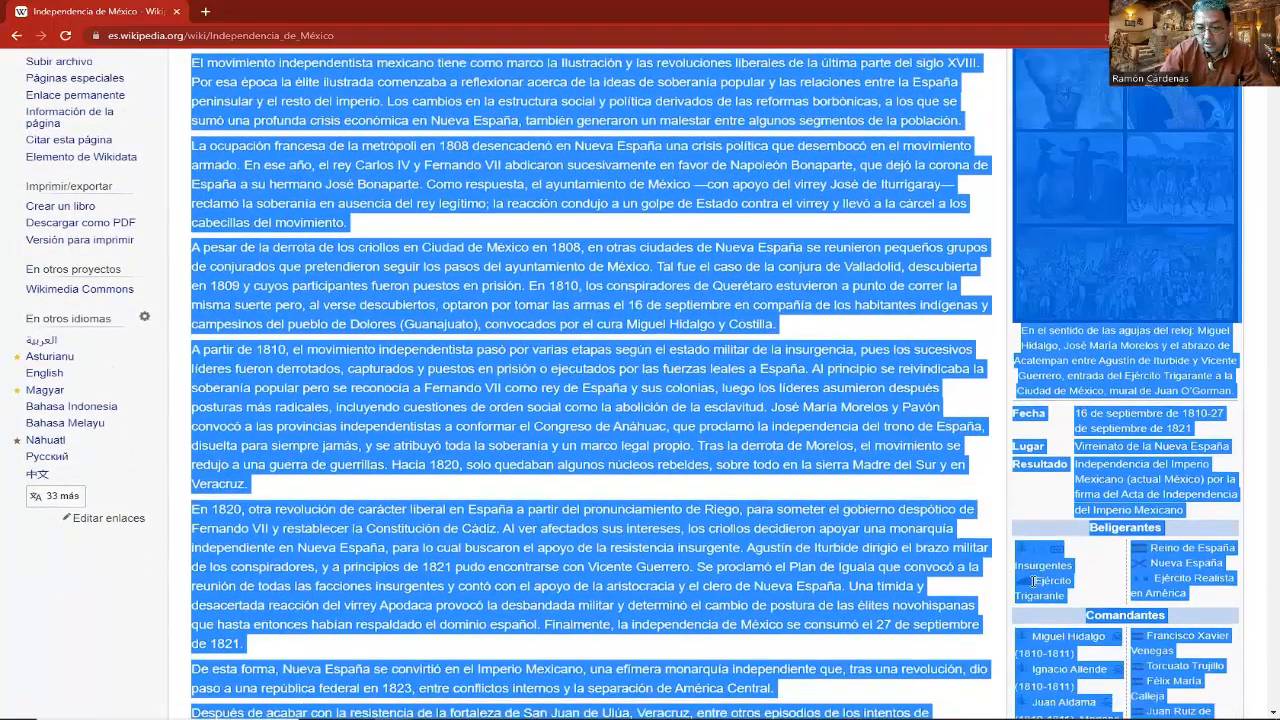
{"action": "scroll", "coordinate": [1106, 612], "scroll_direction": "down", "scroll_amount": 2}
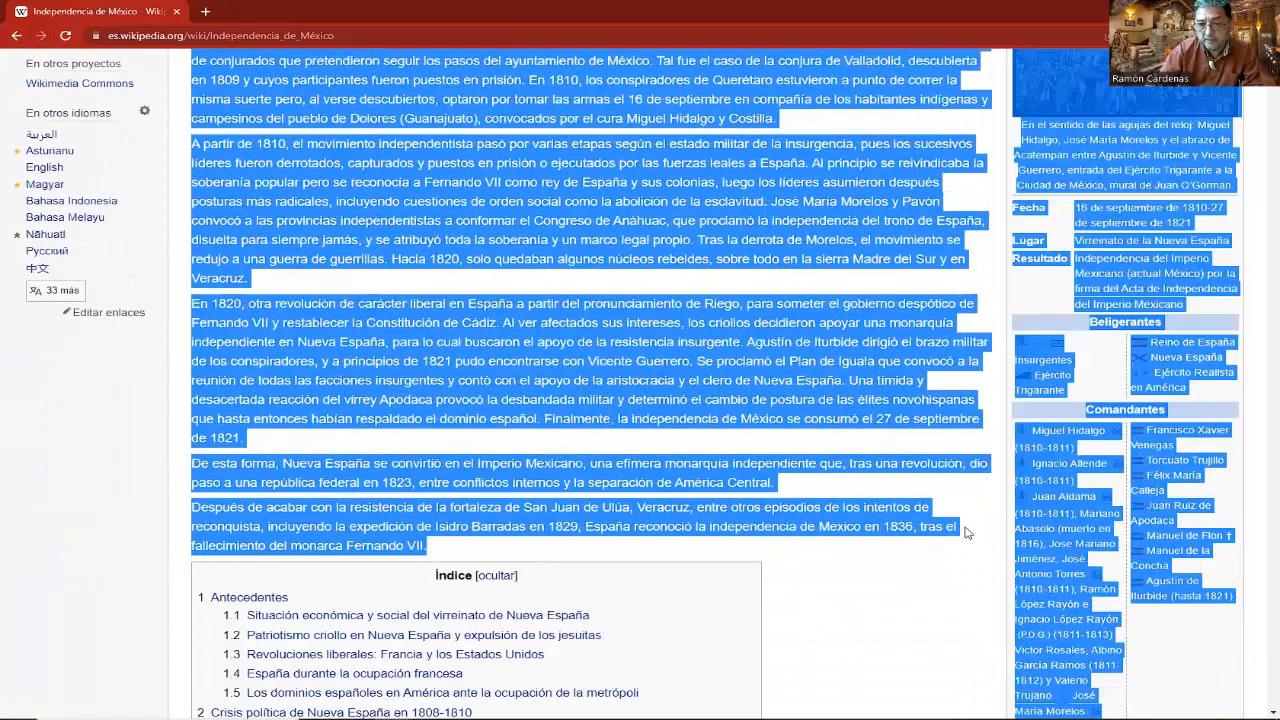
{"action": "scroll", "coordinate": [965, 535], "scroll_direction": "down", "scroll_amount": 1}
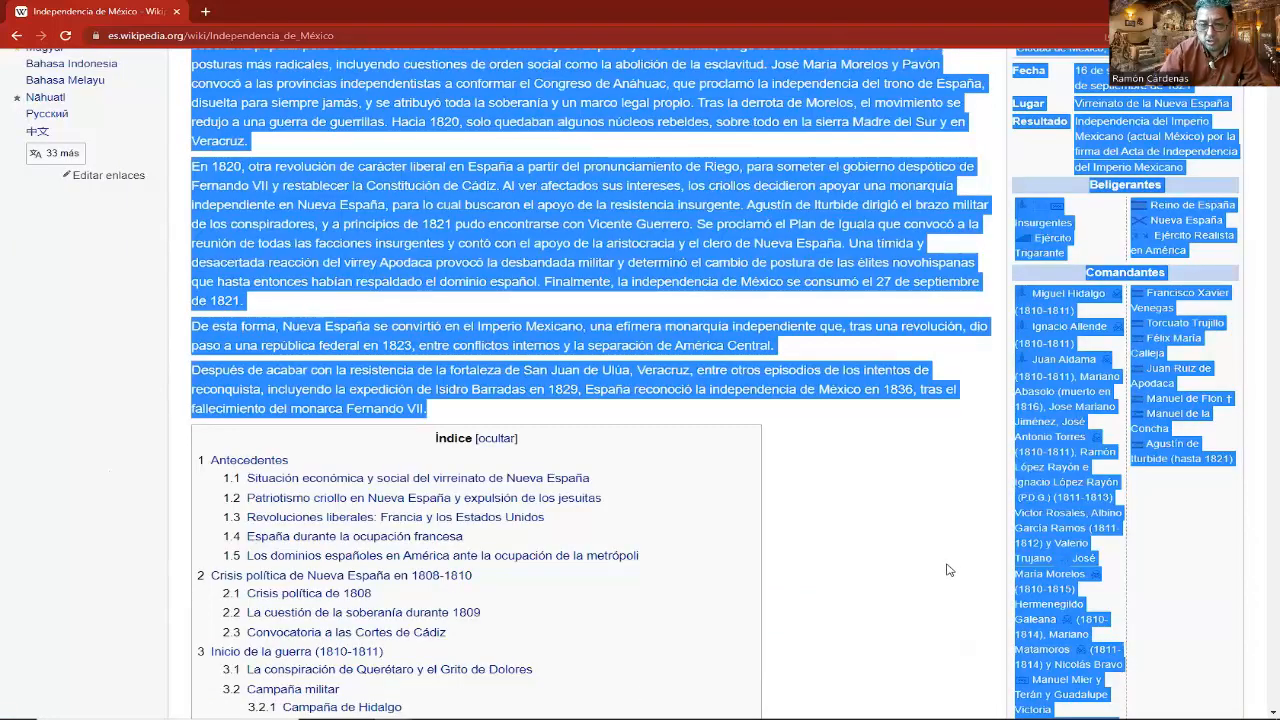
{"action": "scroll", "coordinate": [886, 541], "scroll_direction": "up", "scroll_amount": 3}
{"action": "scroll", "coordinate": [885, 541], "scroll_direction": "up", "scroll_amount": 1}
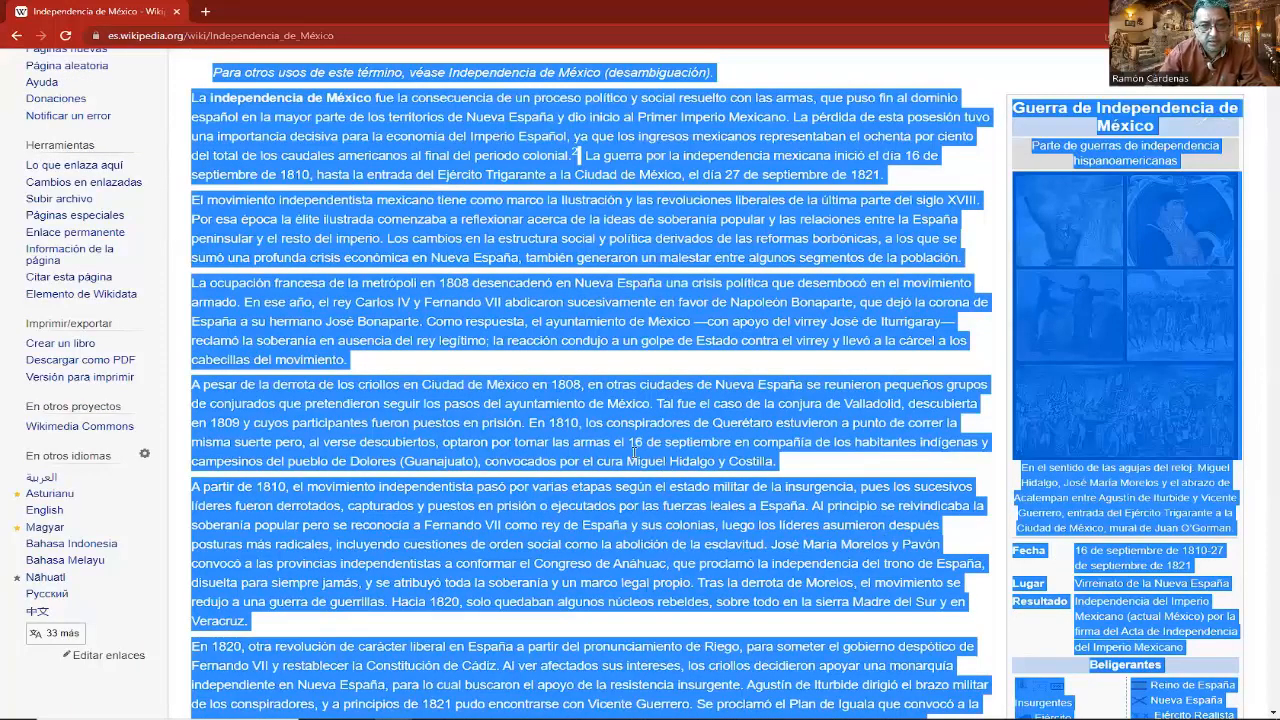
{"action": "scroll", "coordinate": [634, 453], "scroll_direction": "up", "scroll_amount": 1}
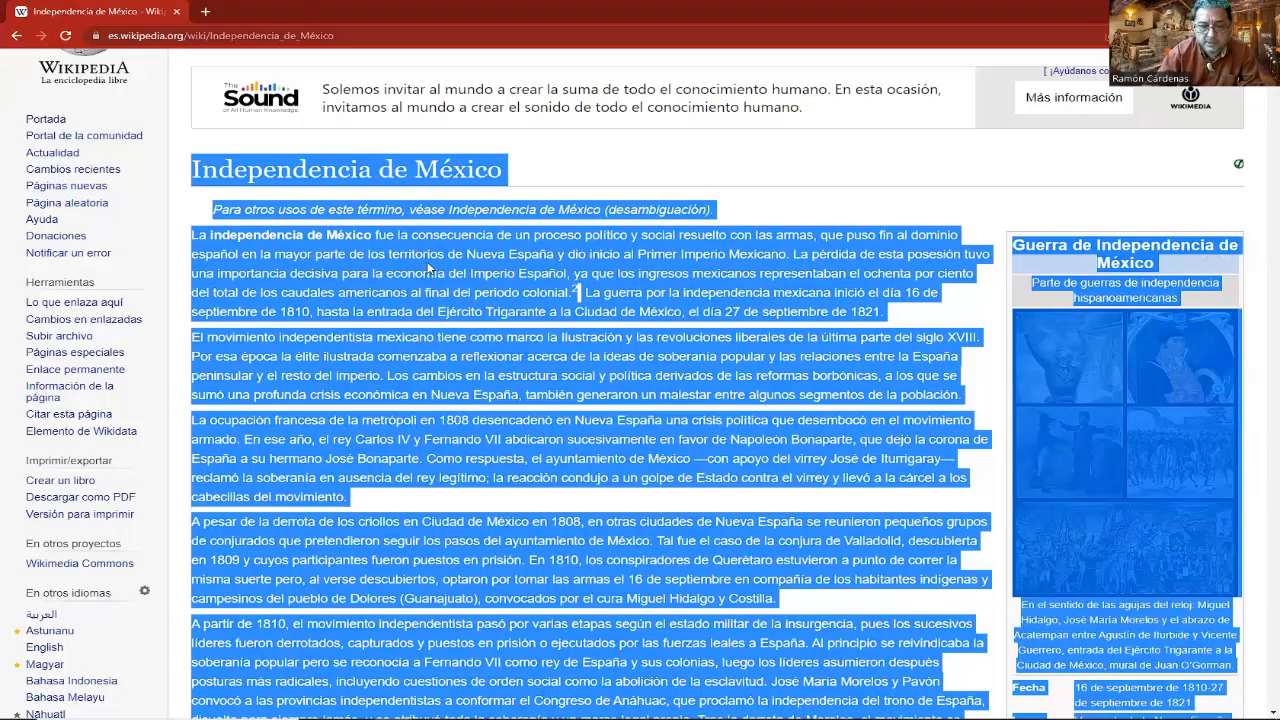
Copy the selected article text to the clipboard
{"action": "mouse_move", "coordinate": [624, 313]}
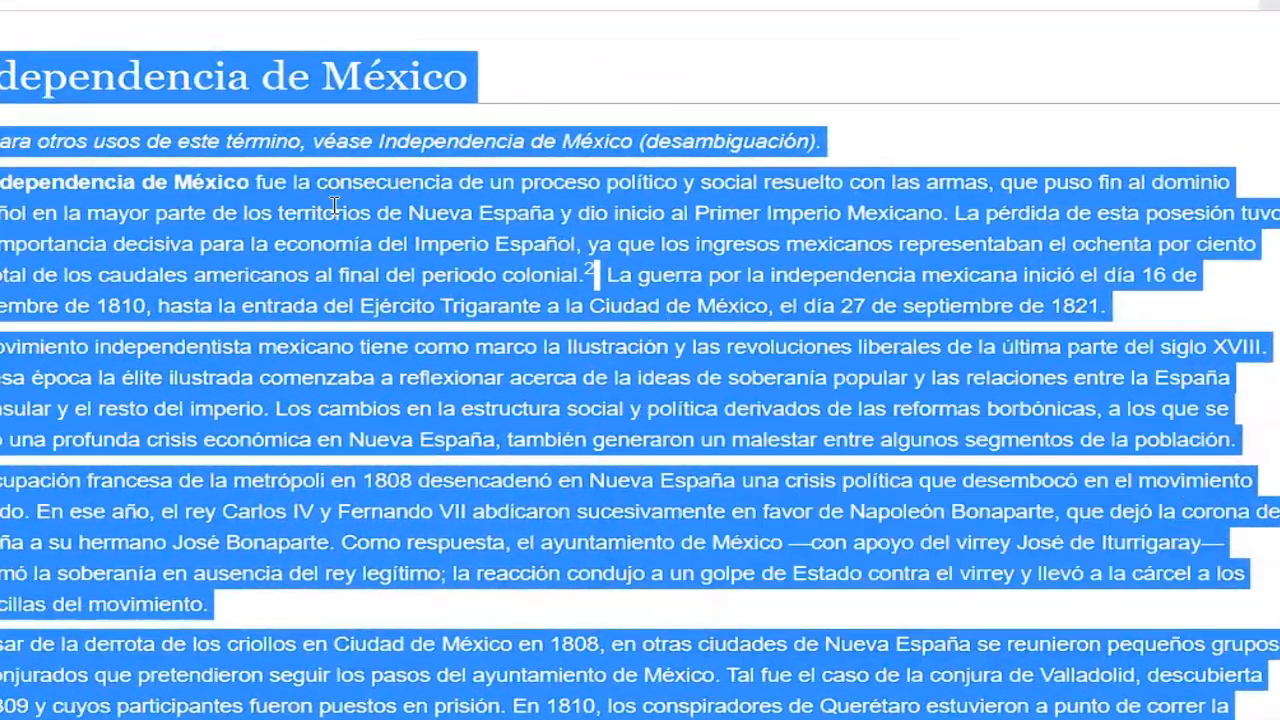
{"action": "right_click", "coordinate": [336, 210]}
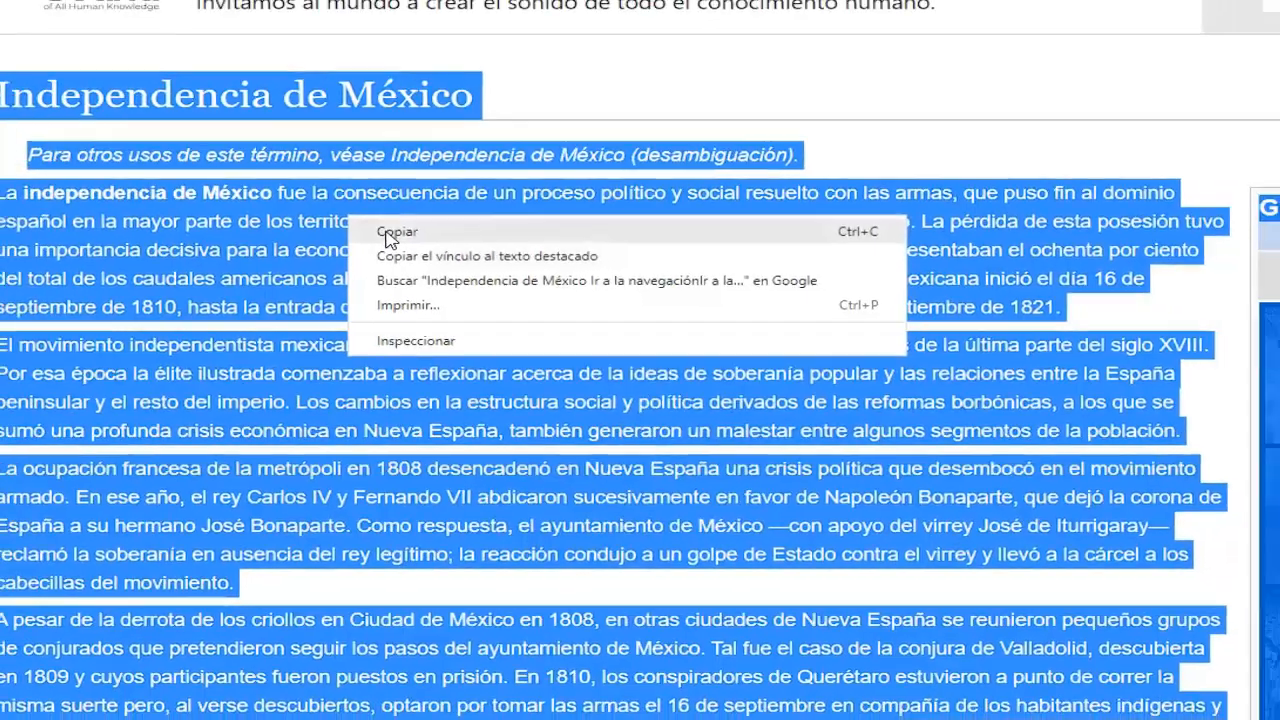
{"action": "left_click", "coordinate": [378, 225]}
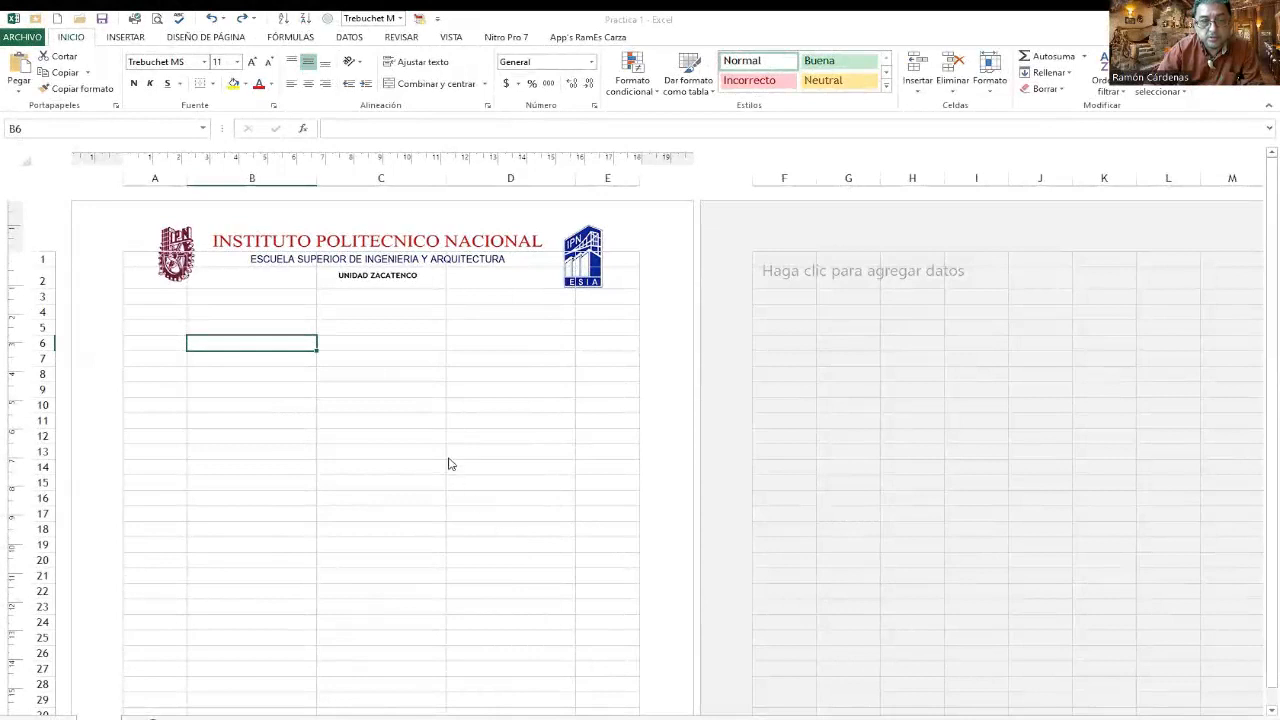
Switch to the Practica 1 workbook in Excel, add a new worksheet and select its cell B2
{"action": "left_click", "coordinate": [281, 344]}
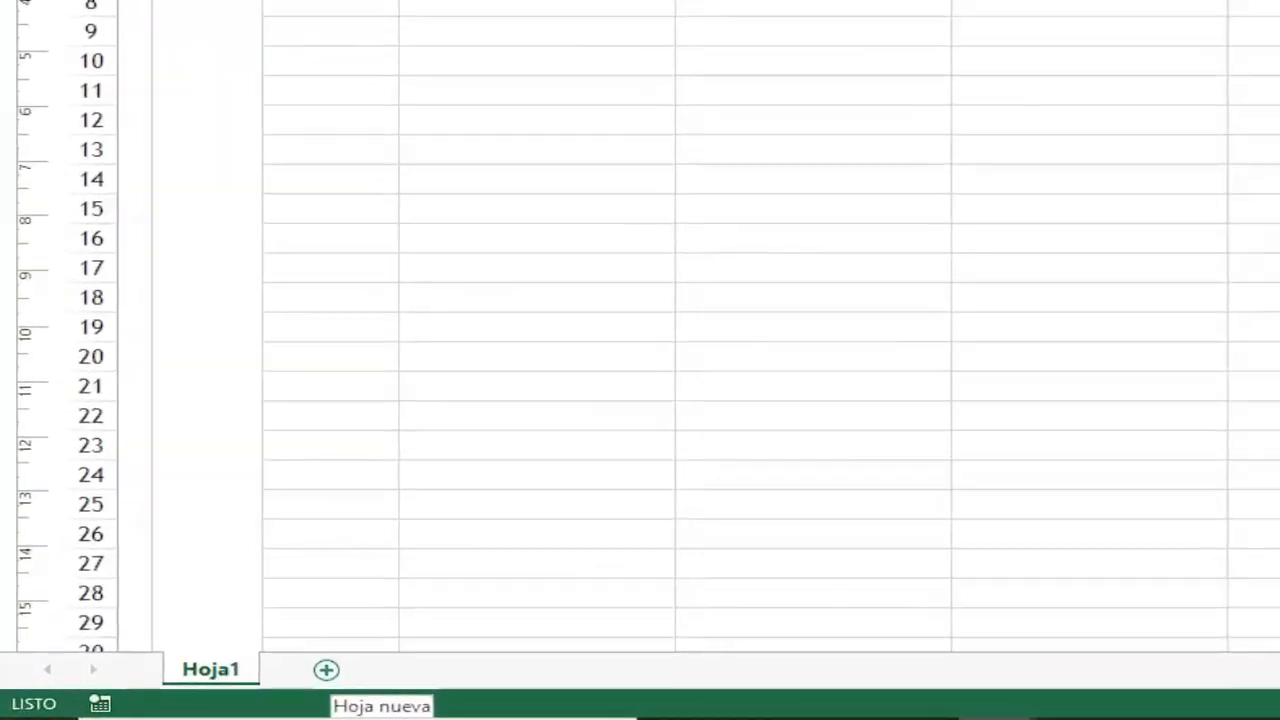
{"action": "left_click", "coordinate": [326, 670]}
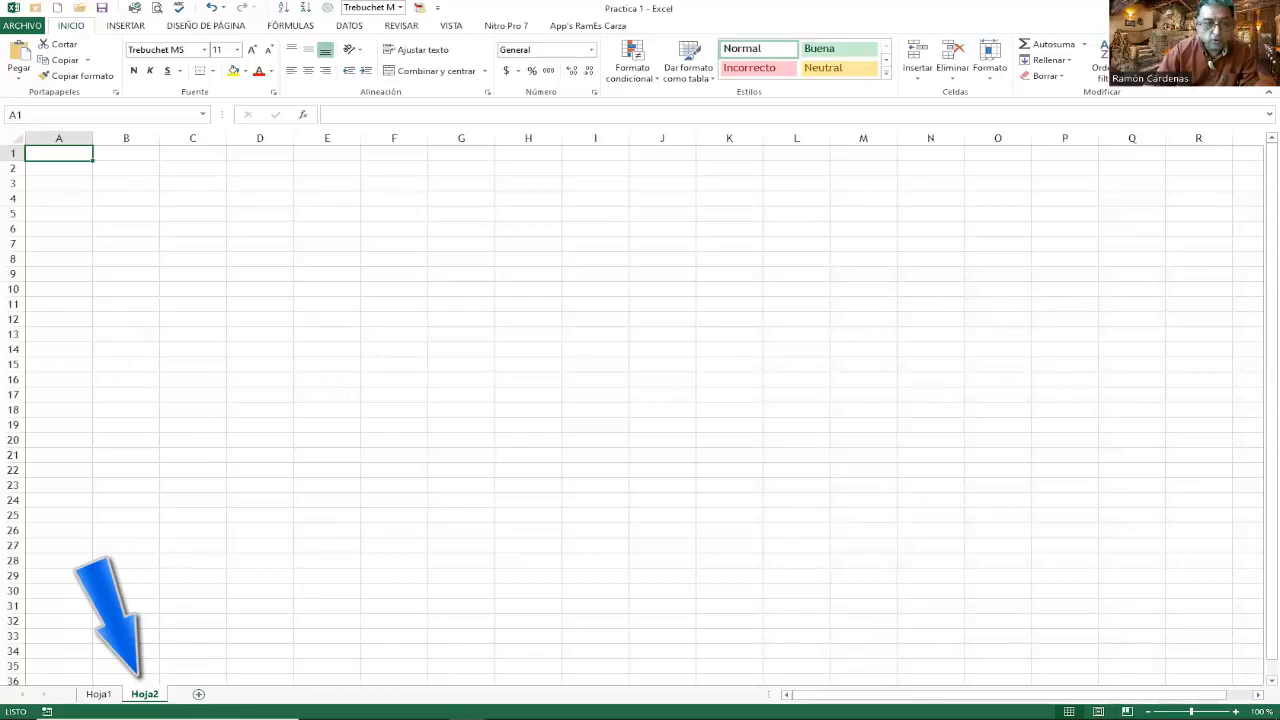
{"action": "left_click", "coordinate": [121, 167]}
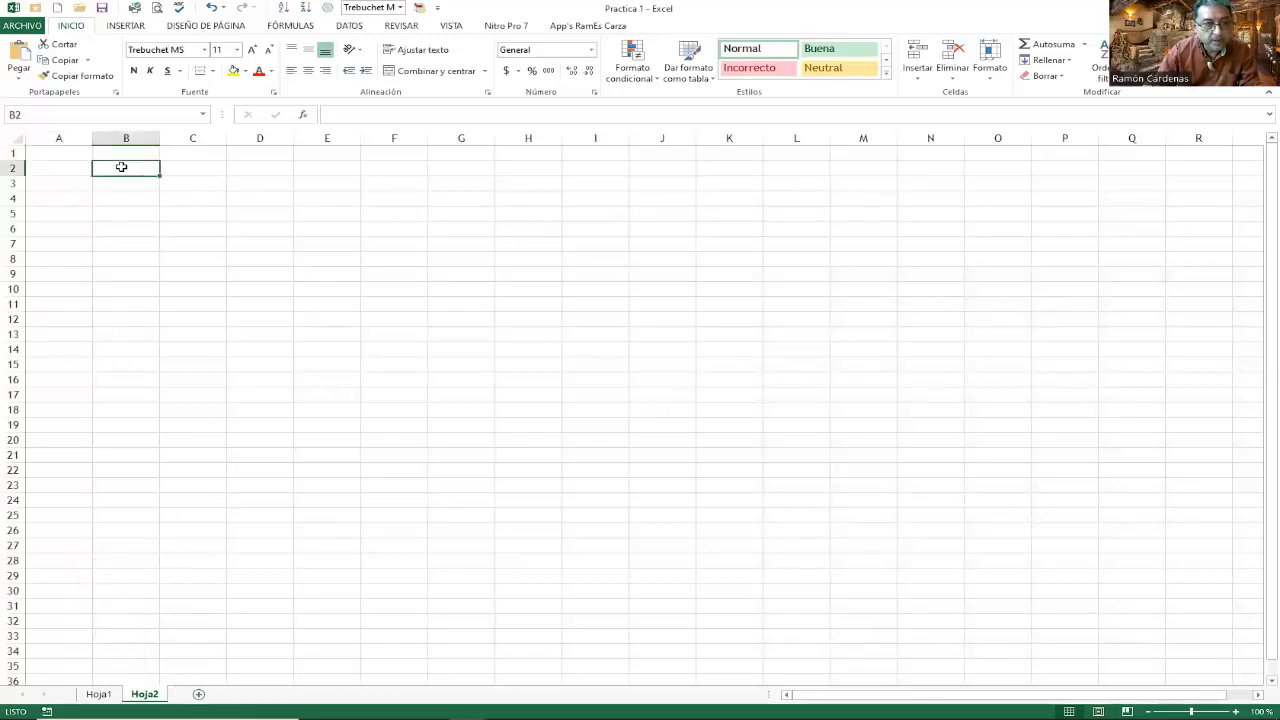
Compare Hoja2 in page break preview and page layout view, check it against Hoja1, and return Hoja2 to Normal view
{"action": "left_click", "coordinate": [449, 27]}
{"action": "left_click", "coordinate": [50, 70]}
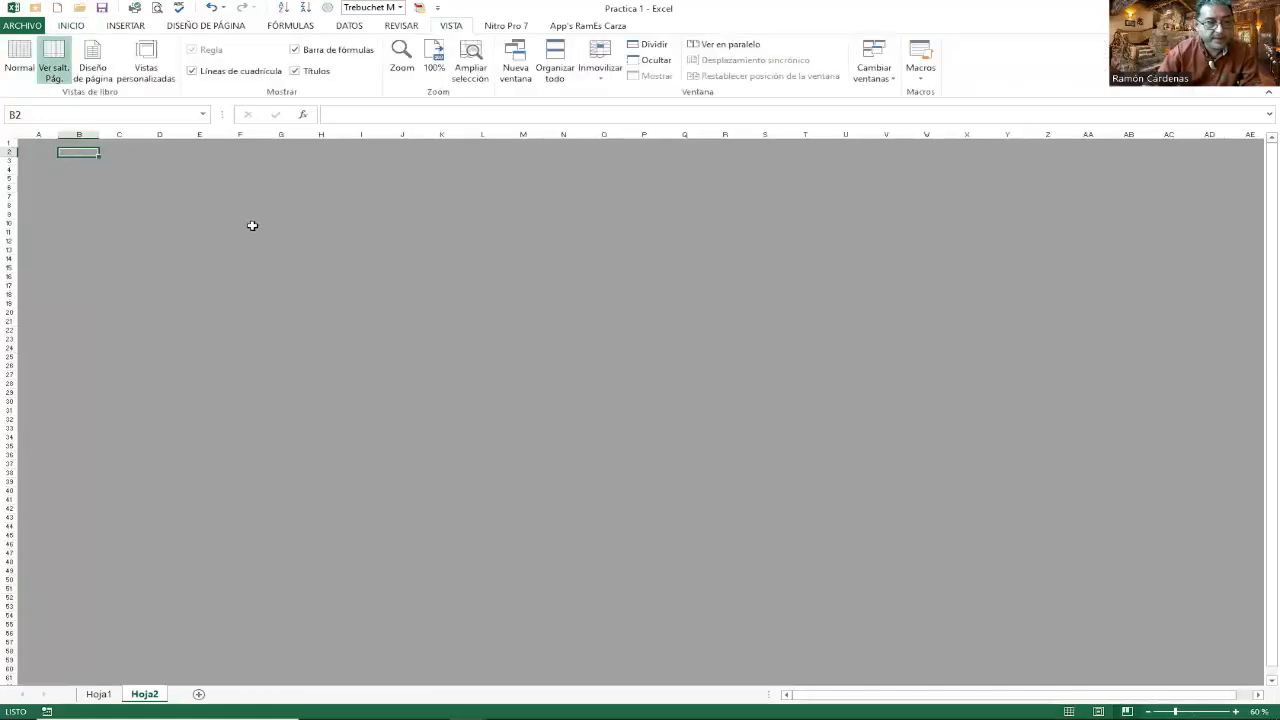
{"action": "left_click", "coordinate": [93, 72]}
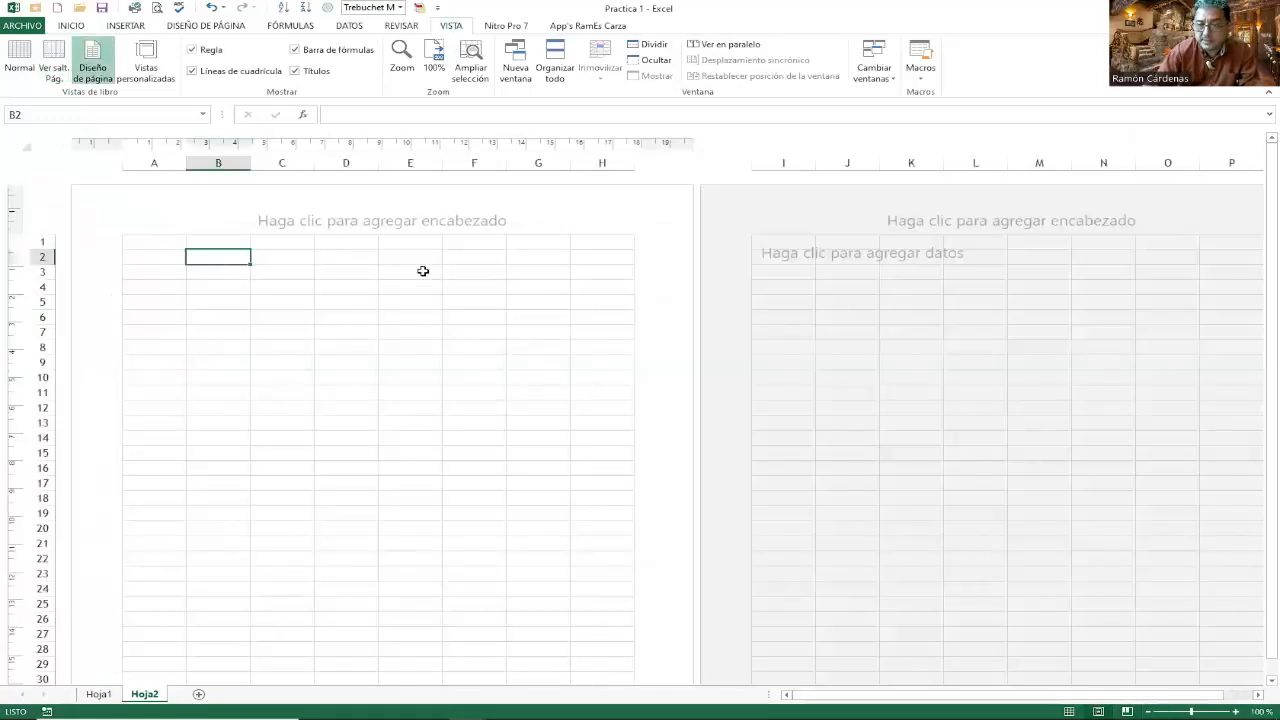
{"action": "left_click", "coordinate": [108, 692]}
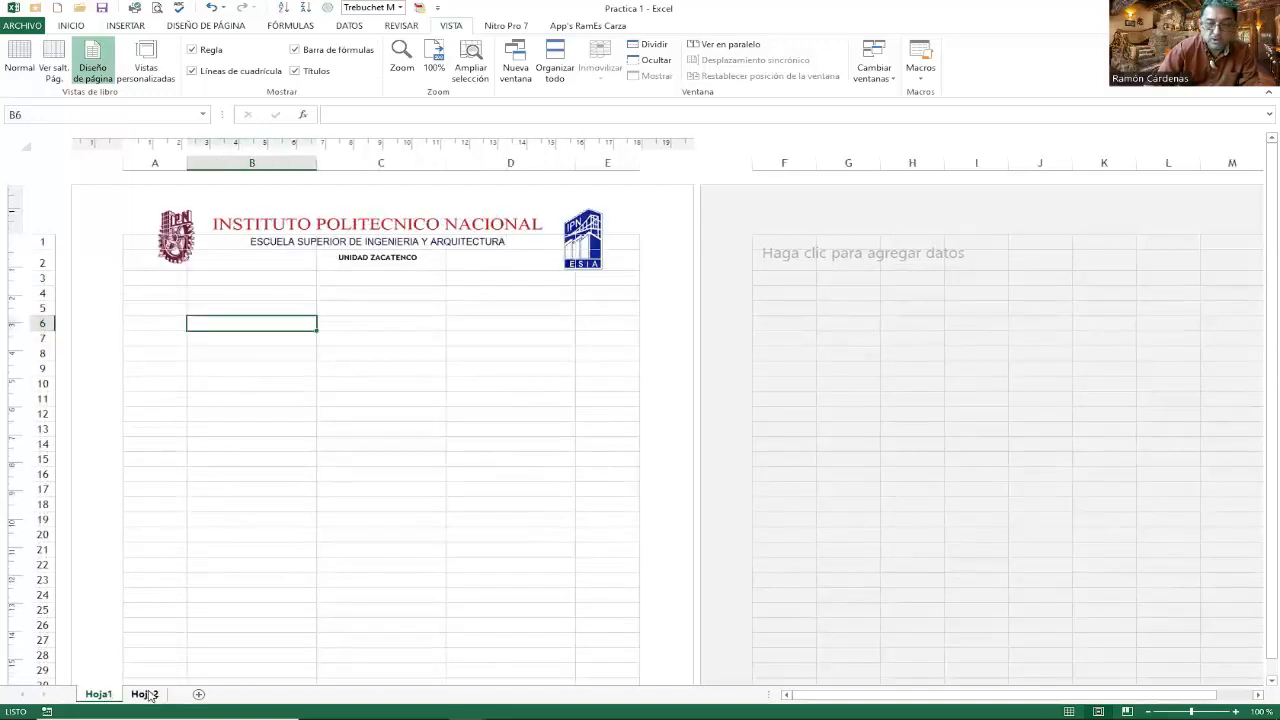
{"action": "left_click", "coordinate": [146, 694]}
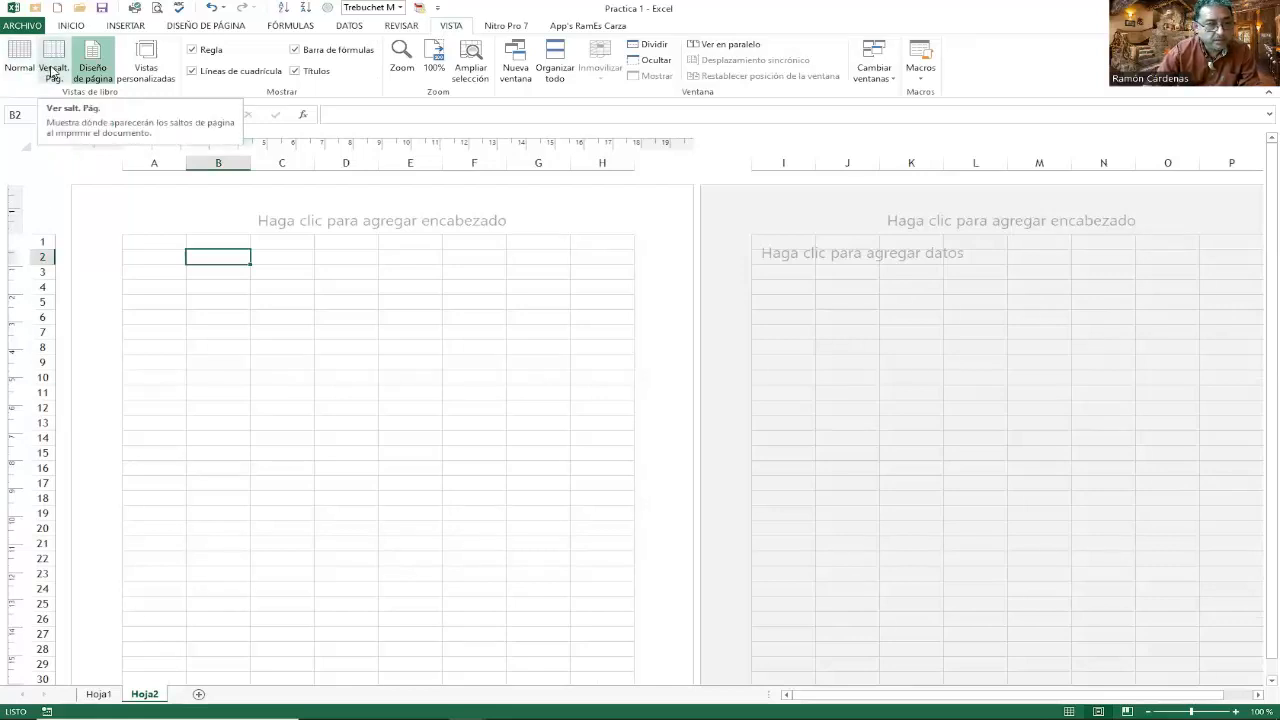
{"action": "left_click", "coordinate": [20, 64]}
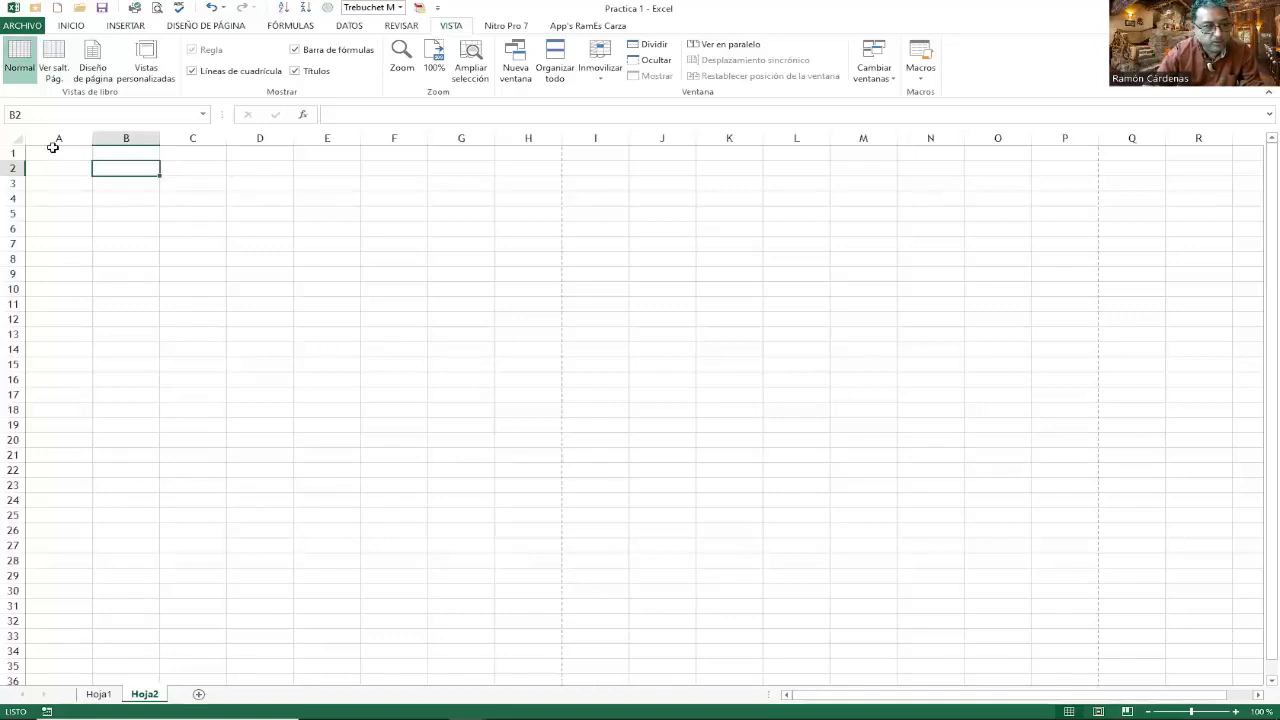
Examine the paste options available for the copied article at cell B2 of Hoja2
{"action": "right_click", "coordinate": [119, 169]}
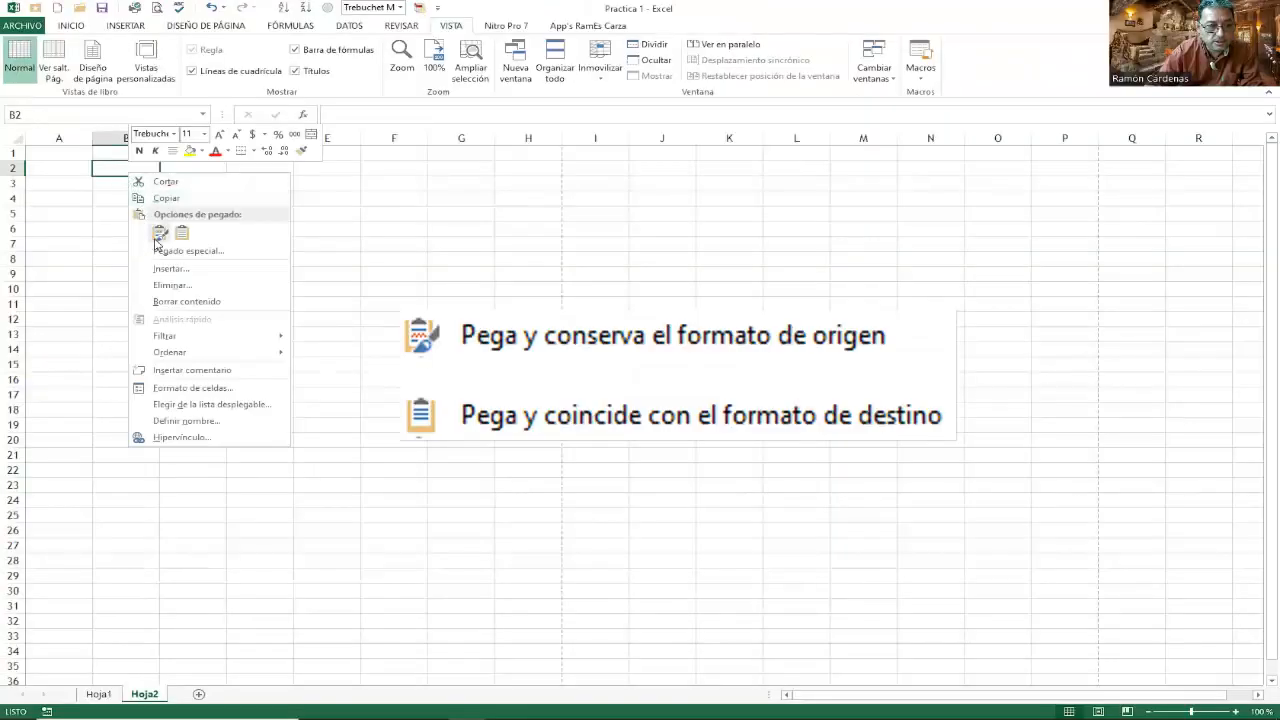
{"action": "right_click", "coordinate": [110, 170]}
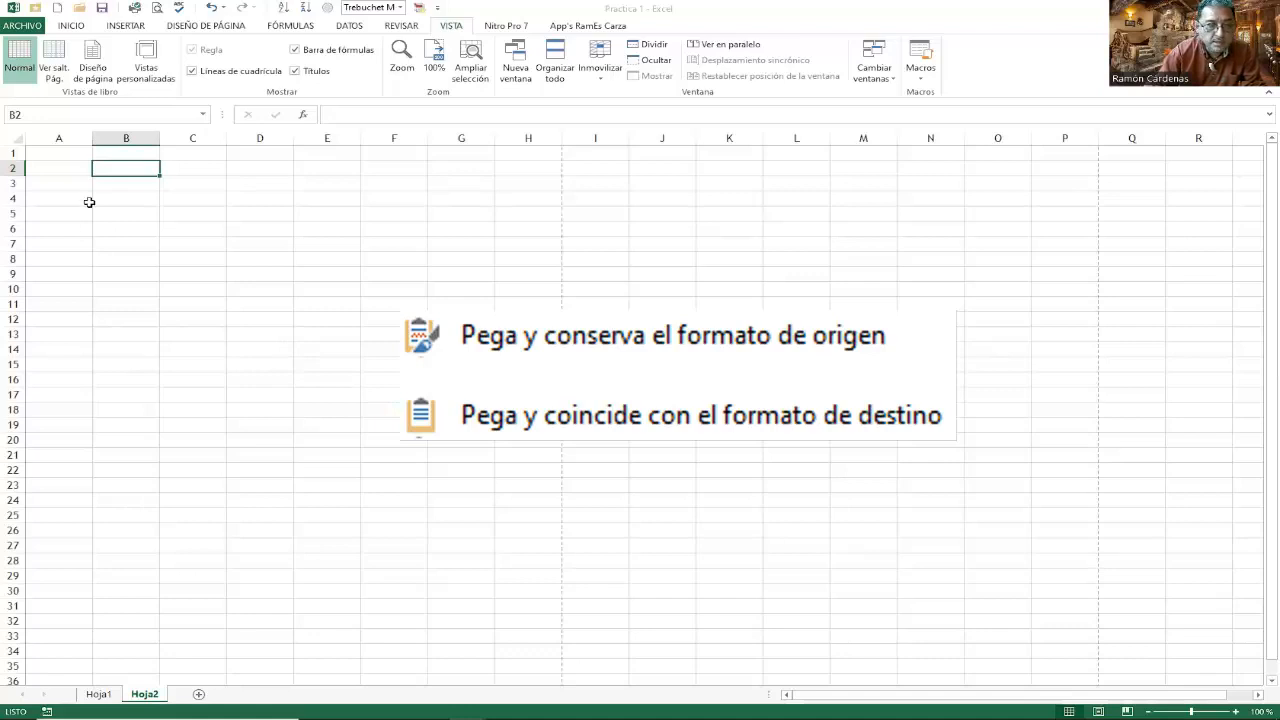
{"action": "left_click", "coordinate": [77, 26]}
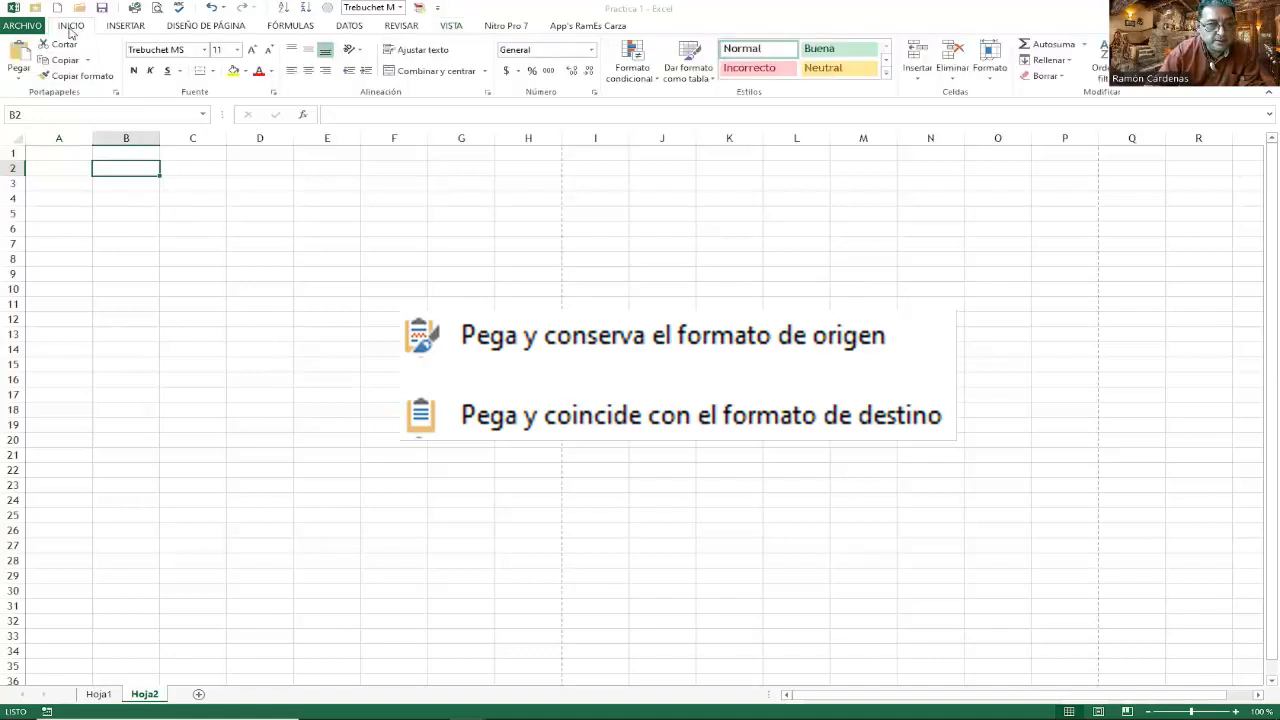
{"action": "left_click", "coordinate": [22, 82]}
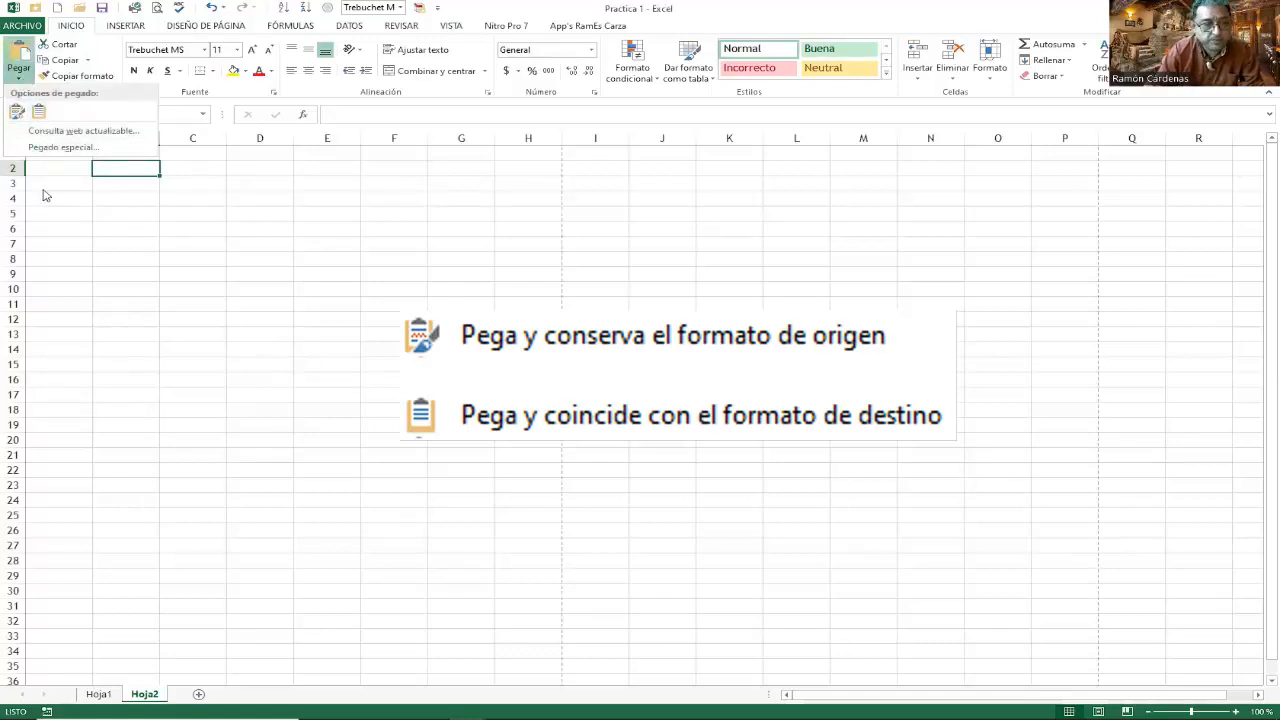
{"action": "left_click", "coordinate": [100, 170]}
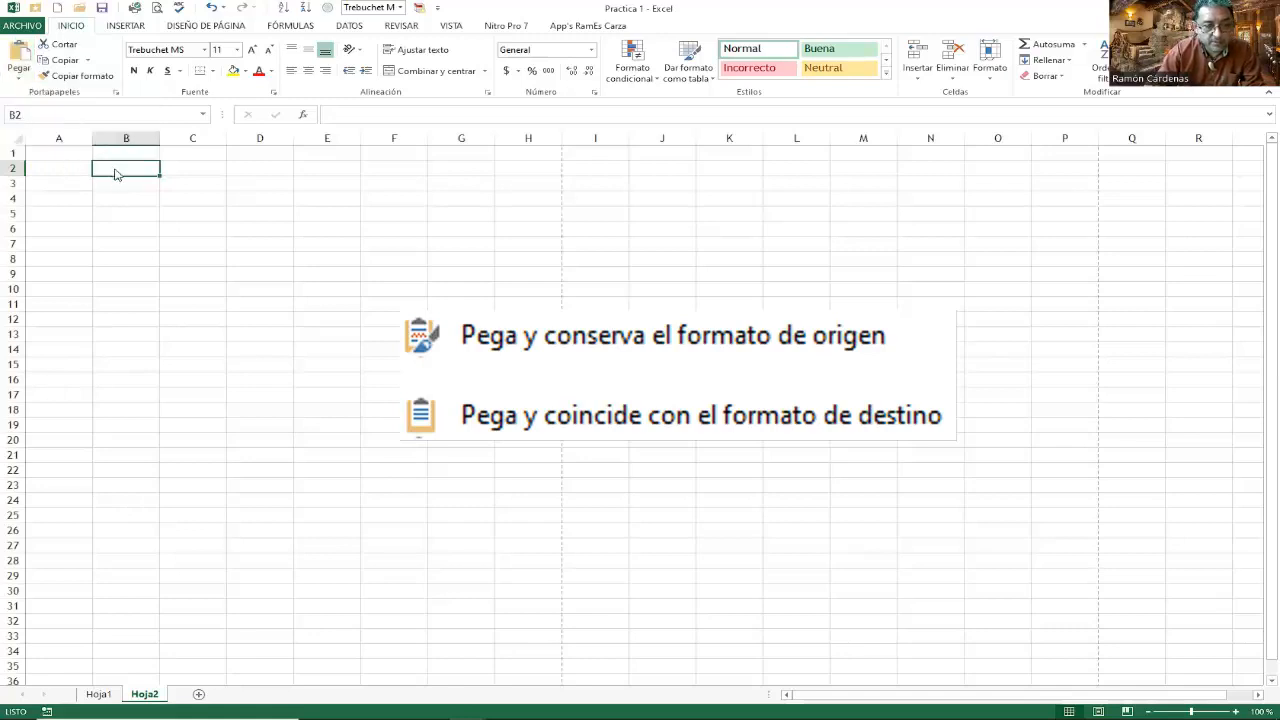
Paste the copied Wikipedia article at cell B2 of Hoja2, matching the destination formatting, and look over the pasted rows
{"action": "right_click", "coordinate": [115, 174]}
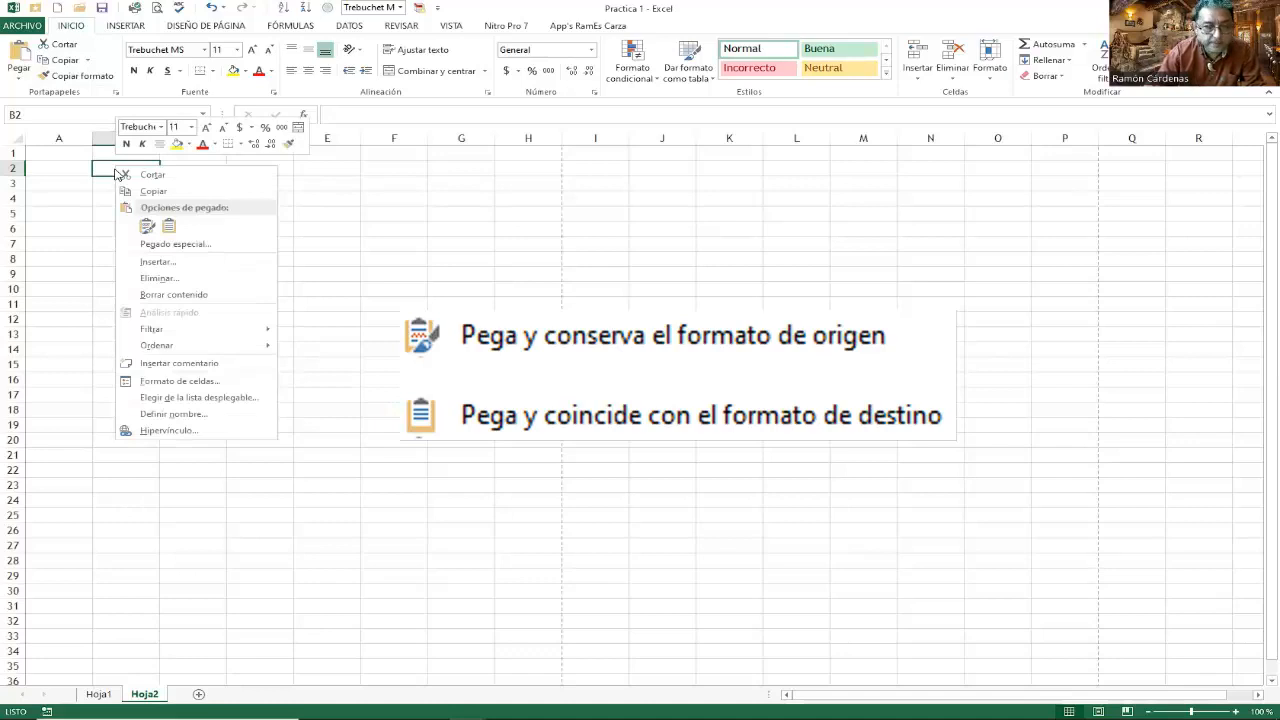
{"action": "left_click", "coordinate": [169, 226]}
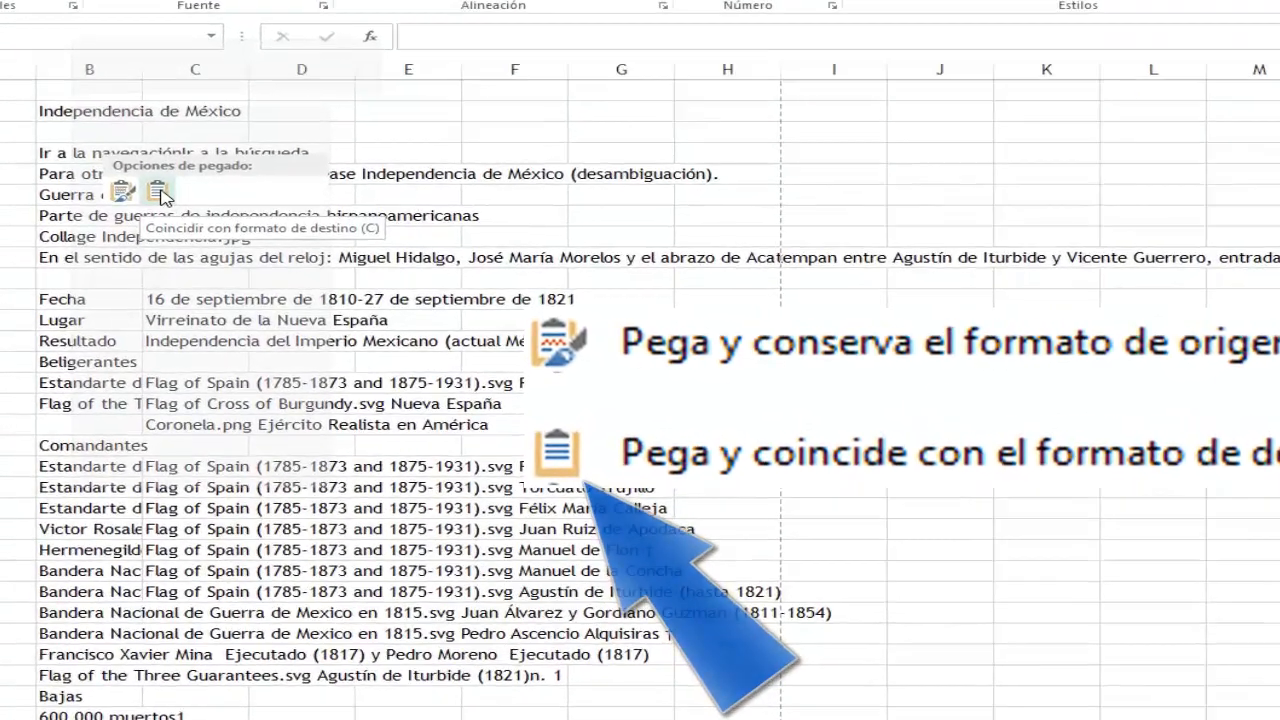
{"action": "left_click", "coordinate": [160, 190]}
{"action": "scroll", "coordinate": [270, 270], "scroll_direction": "down", "scroll_amount": 3}
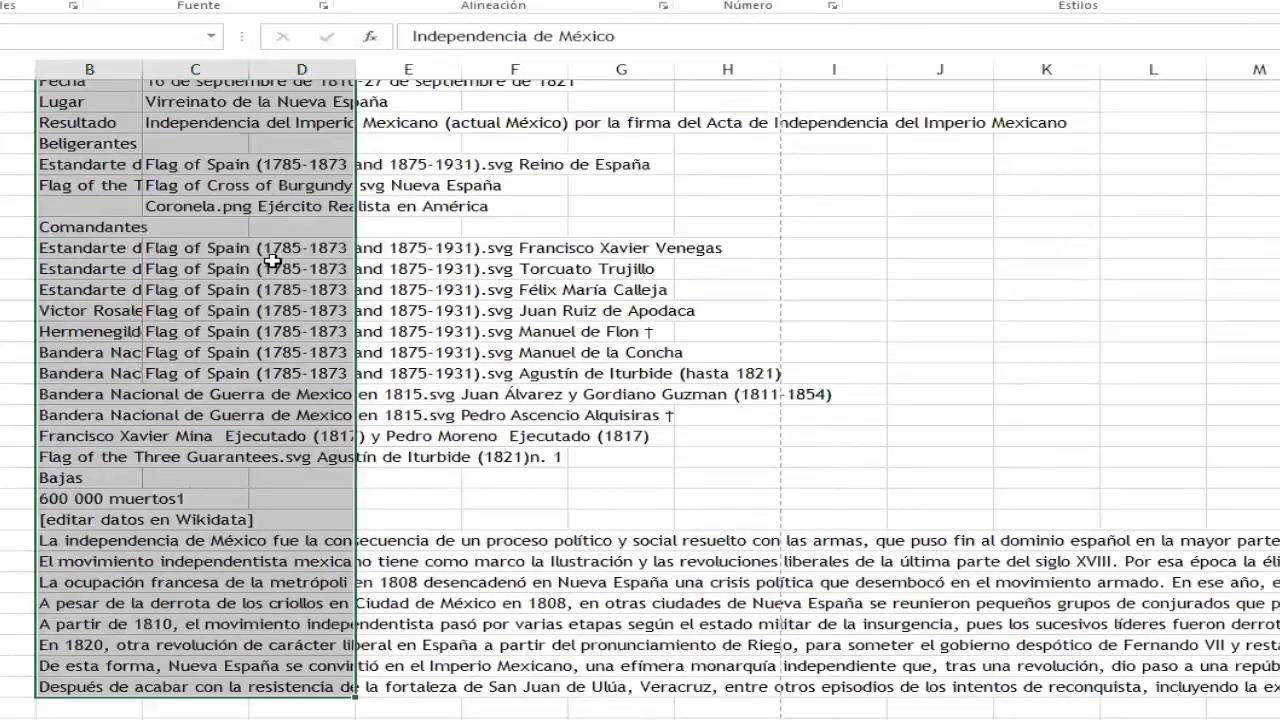
{"action": "scroll", "coordinate": [270, 278], "scroll_direction": "down", "scroll_amount": 2}
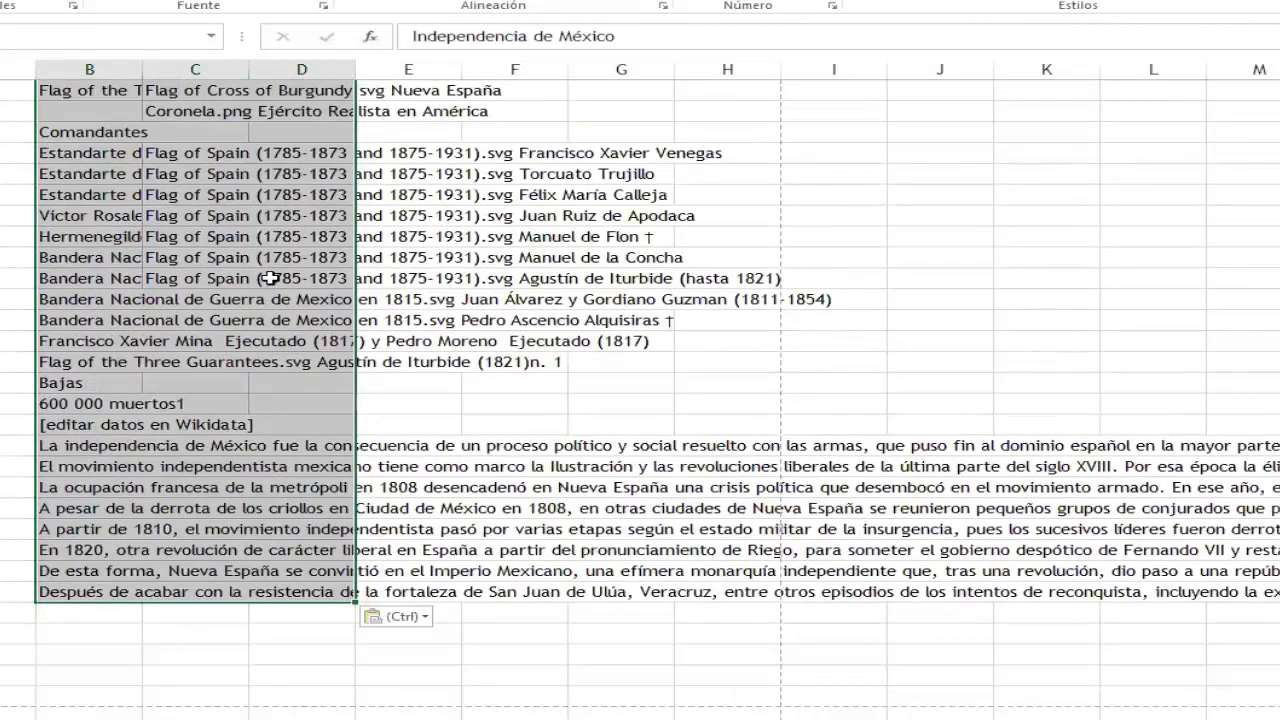
{"action": "scroll", "coordinate": [270, 278], "scroll_direction": "up", "scroll_amount": 3}
{"action": "scroll", "coordinate": [270, 278], "scroll_direction": "up", "scroll_amount": 2}
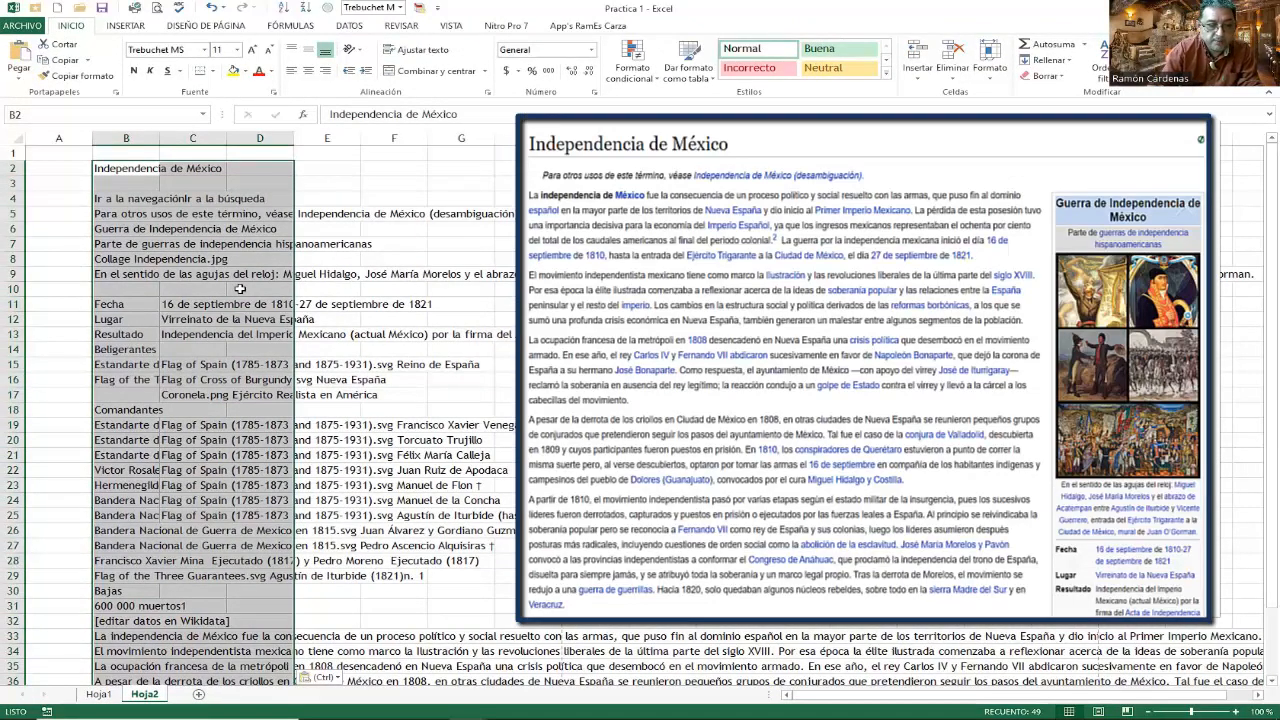
Check the contents of the pasted title and opening lines in cells B2, B4 and B5
{"action": "left_click", "coordinate": [113, 170]}
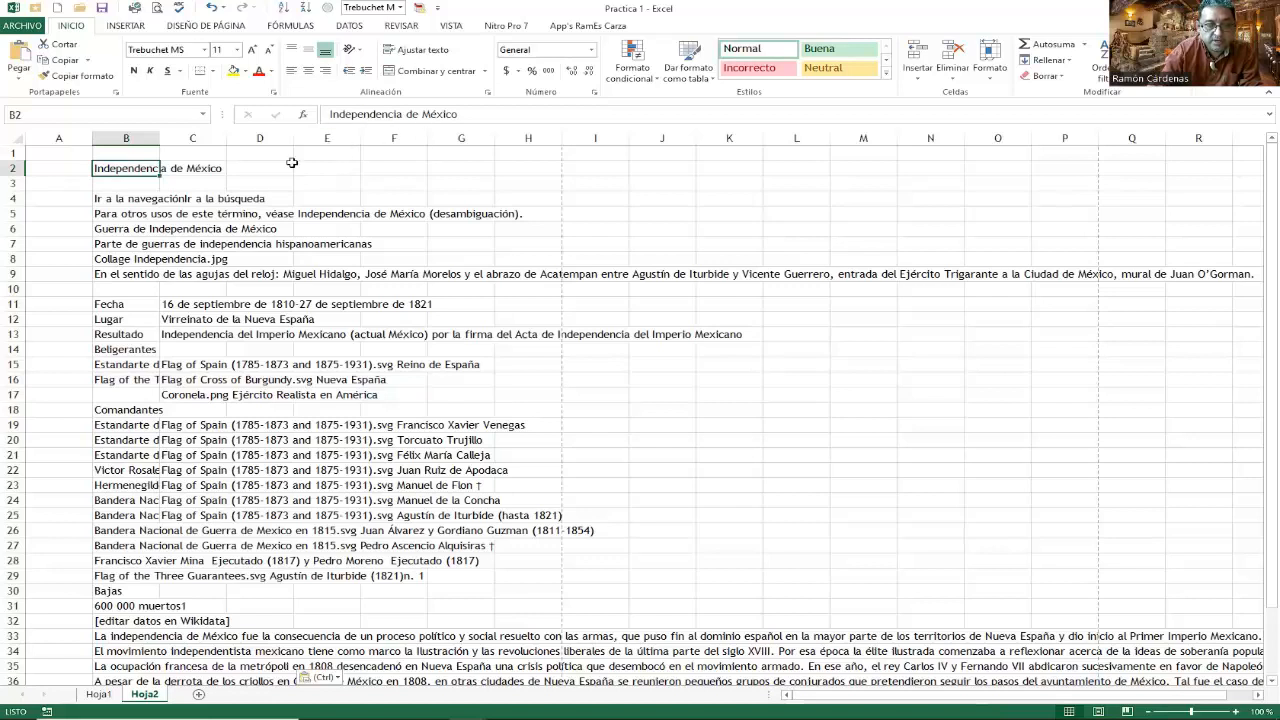
{"action": "left_click", "coordinate": [117, 199]}
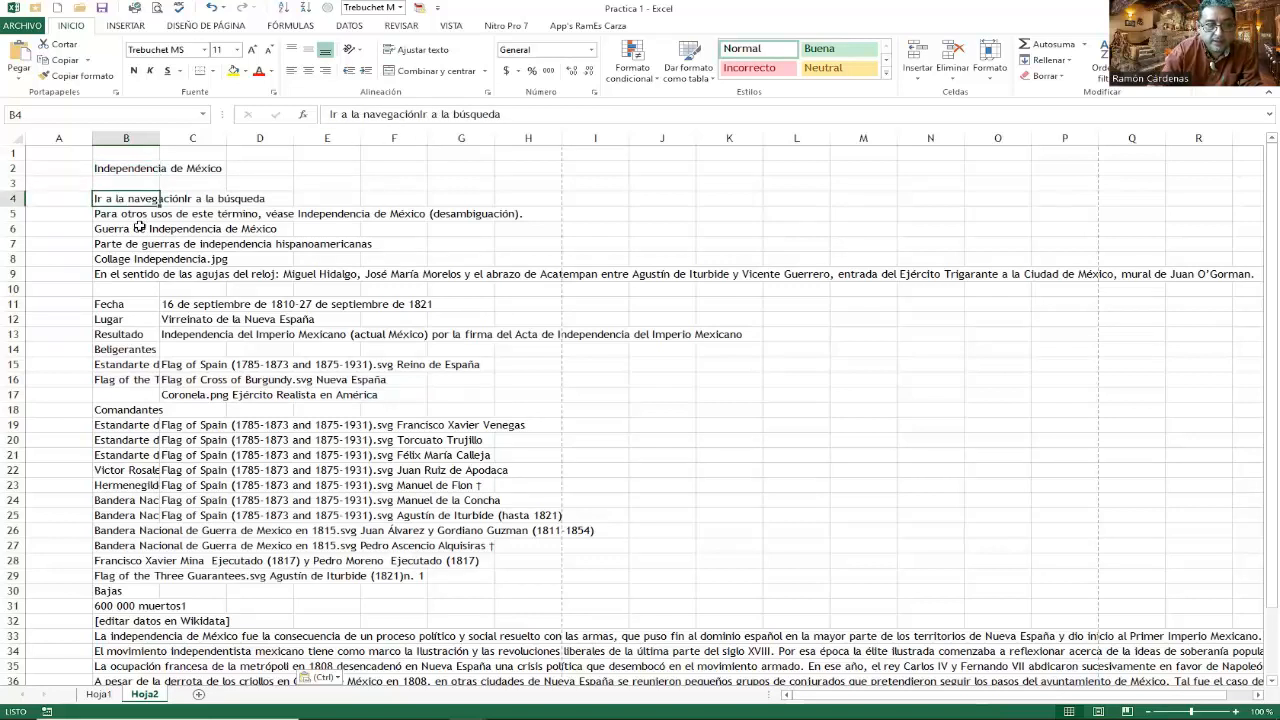
{"action": "left_click", "coordinate": [223, 213]}
{"action": "left_click", "coordinate": [119, 214]}
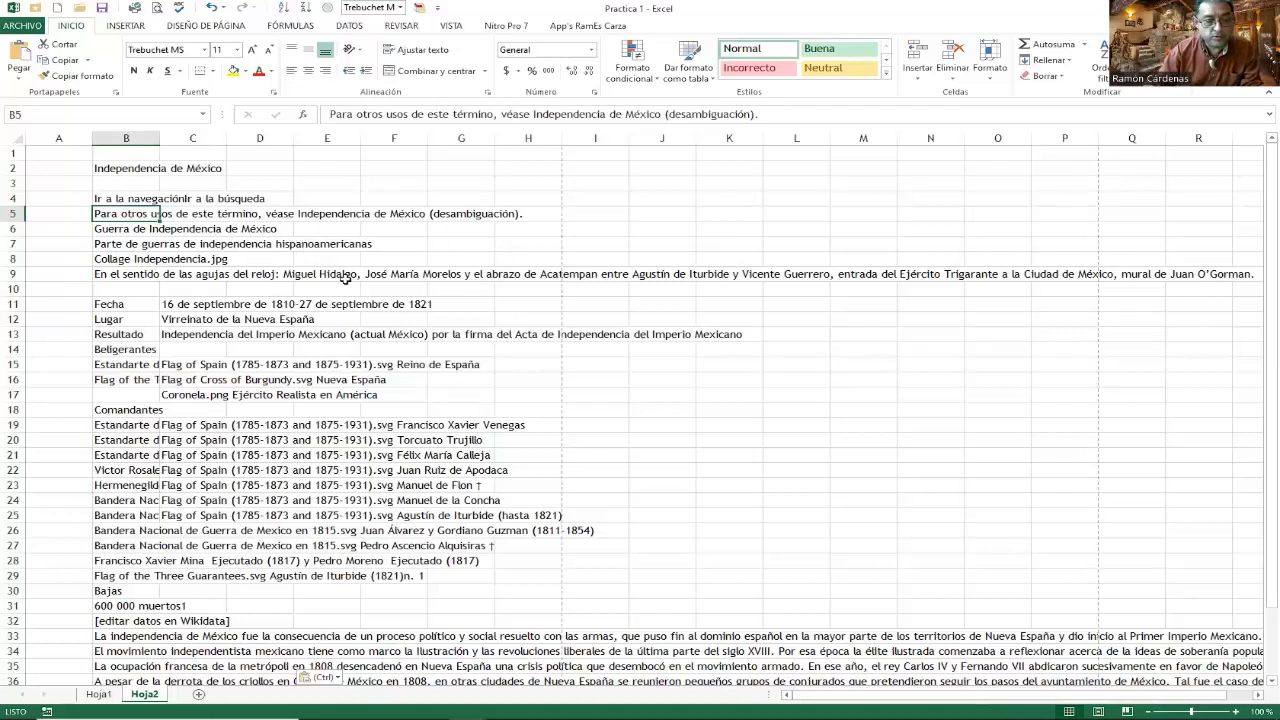
{"action": "scroll", "coordinate": [296, 343], "scroll_direction": "down", "scroll_amount": 1}
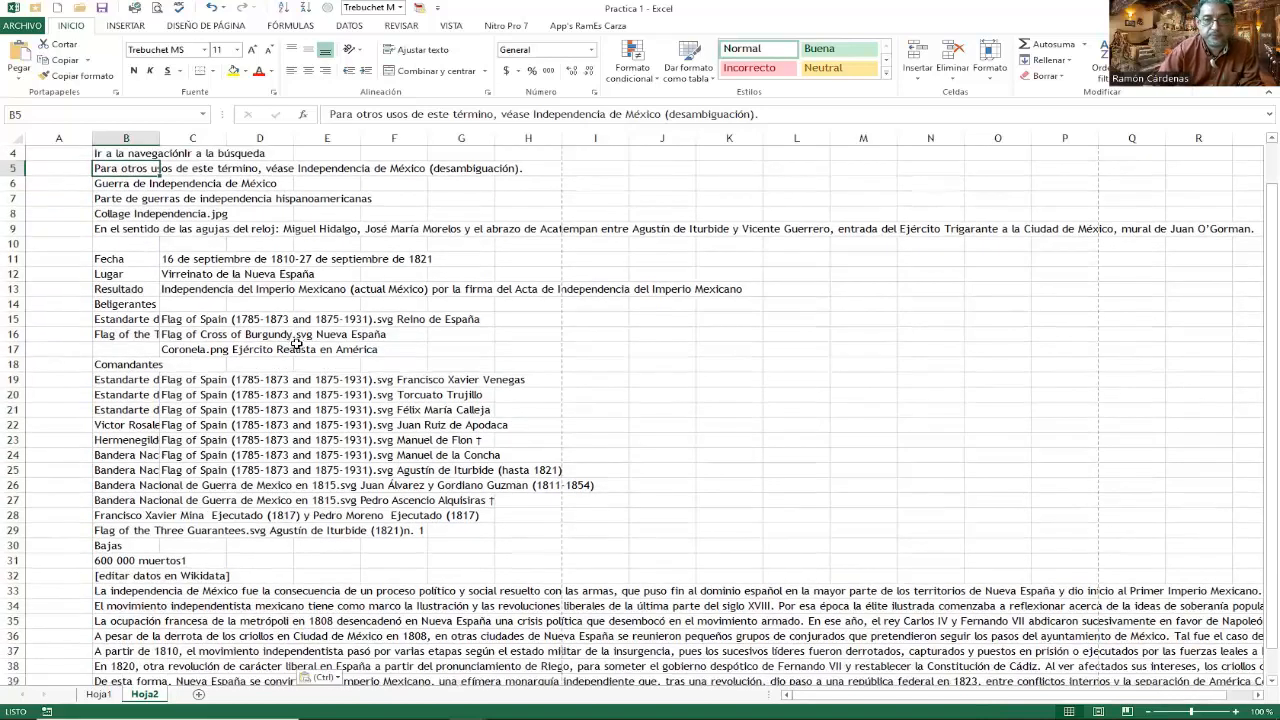
{"action": "scroll", "coordinate": [296, 343], "scroll_direction": "up", "scroll_amount": 1}
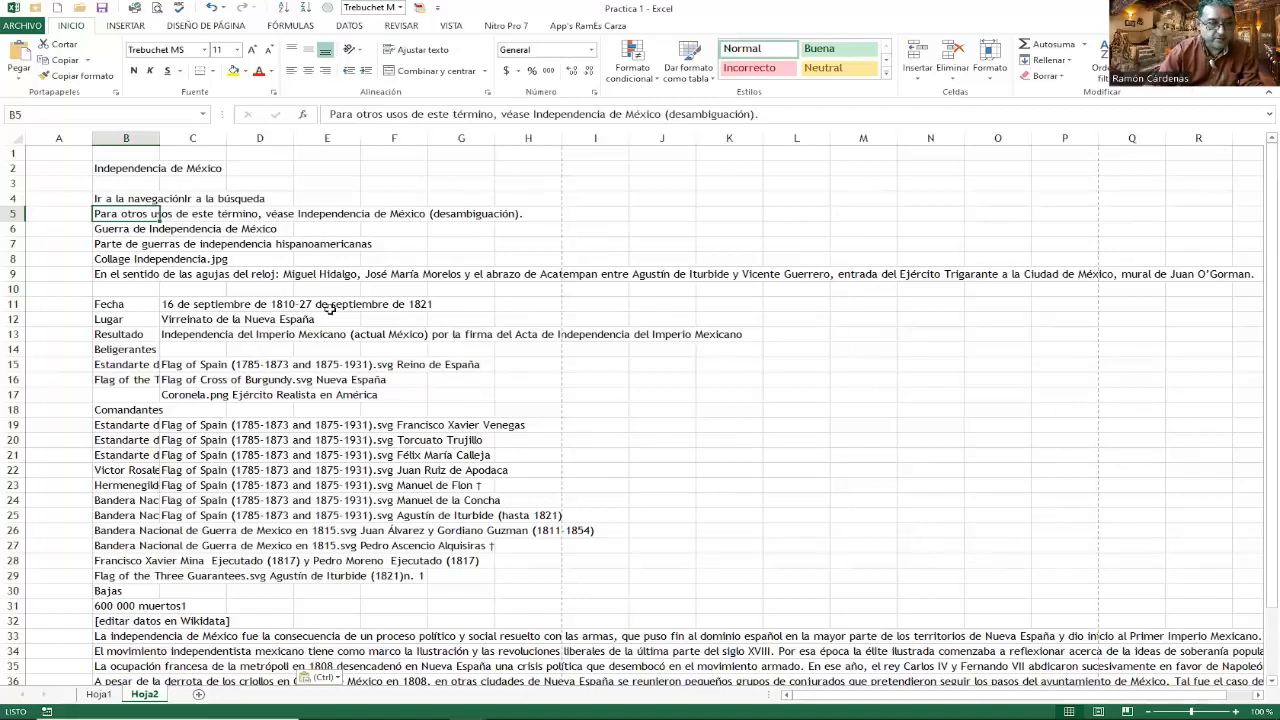
Examine how the pasted infobox text is distributed across the cells of columns B and C, from row 4 down to row 28
{"action": "left_click", "coordinate": [278, 180]}
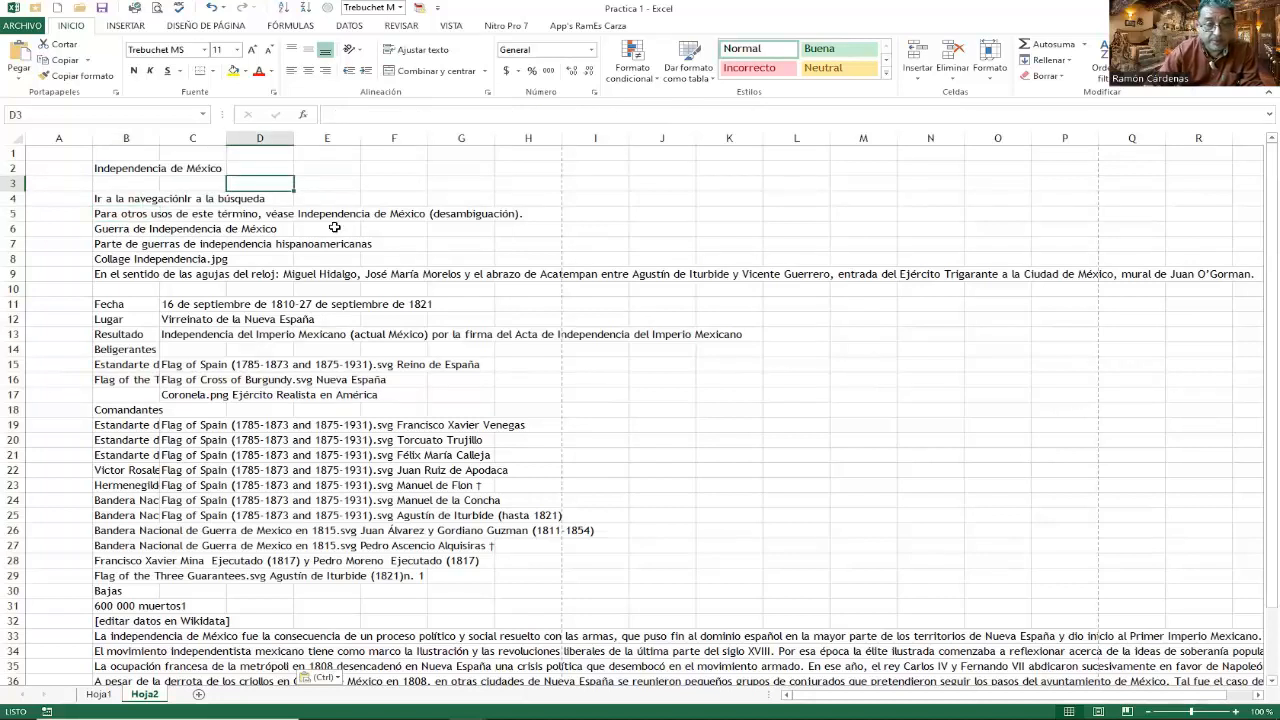
{"action": "left_click", "coordinate": [128, 197]}
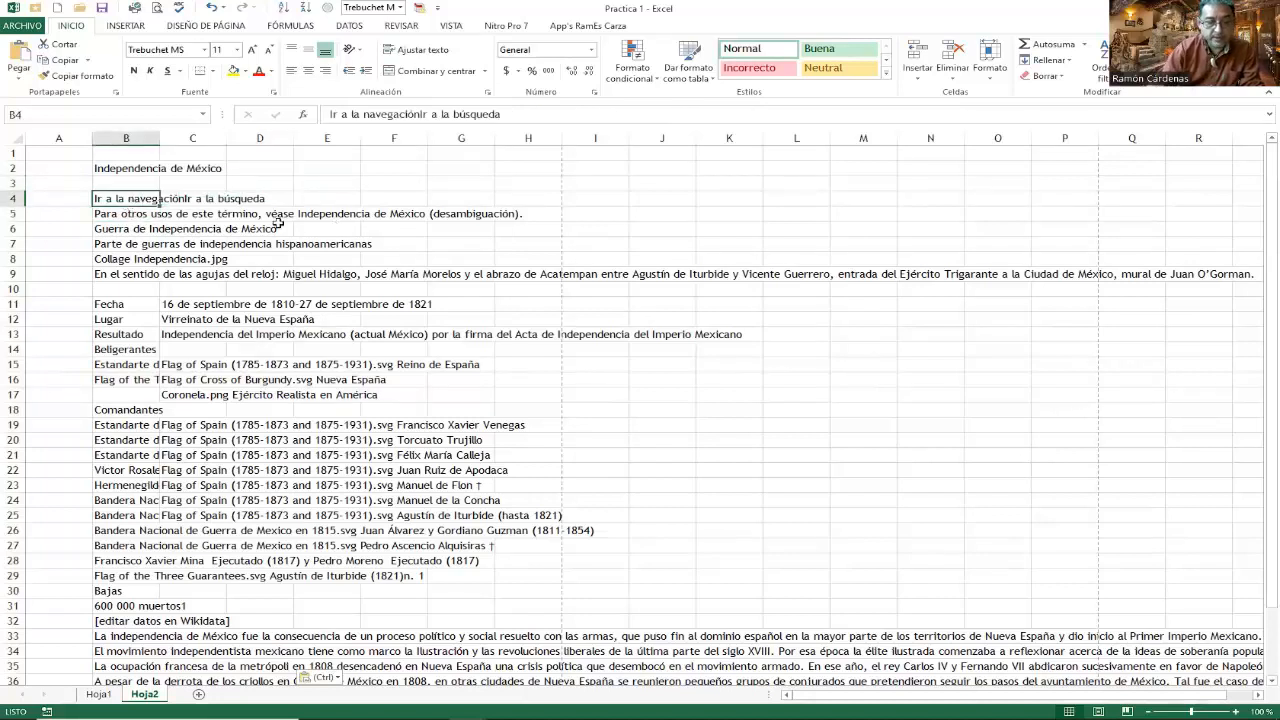
{"action": "key", "text": "Right"}
{"action": "key", "text": "Down"}
{"action": "key", "text": "Down"}
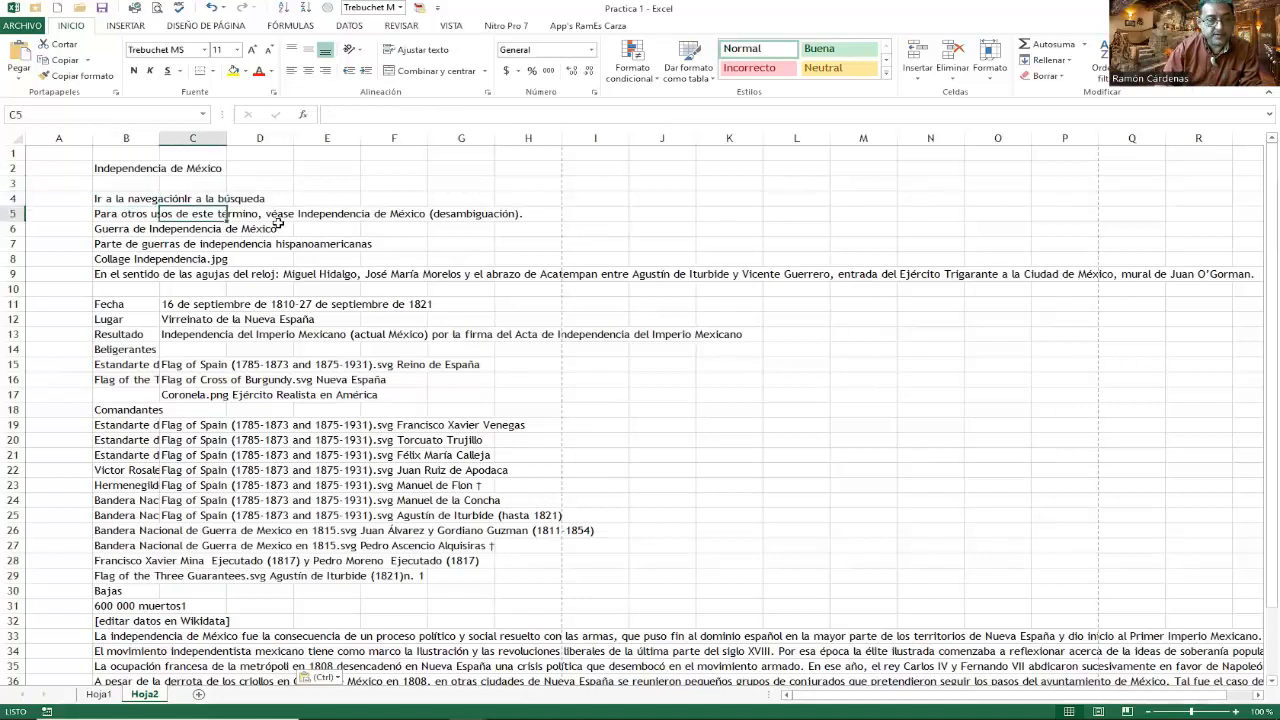
{"action": "key", "text": "Down"}
{"action": "key", "text": "Down"}
{"action": "key", "text": "Down"}
{"action": "key", "text": "Down"}
{"action": "key", "text": "Down"}
{"action": "key", "text": "Down"}
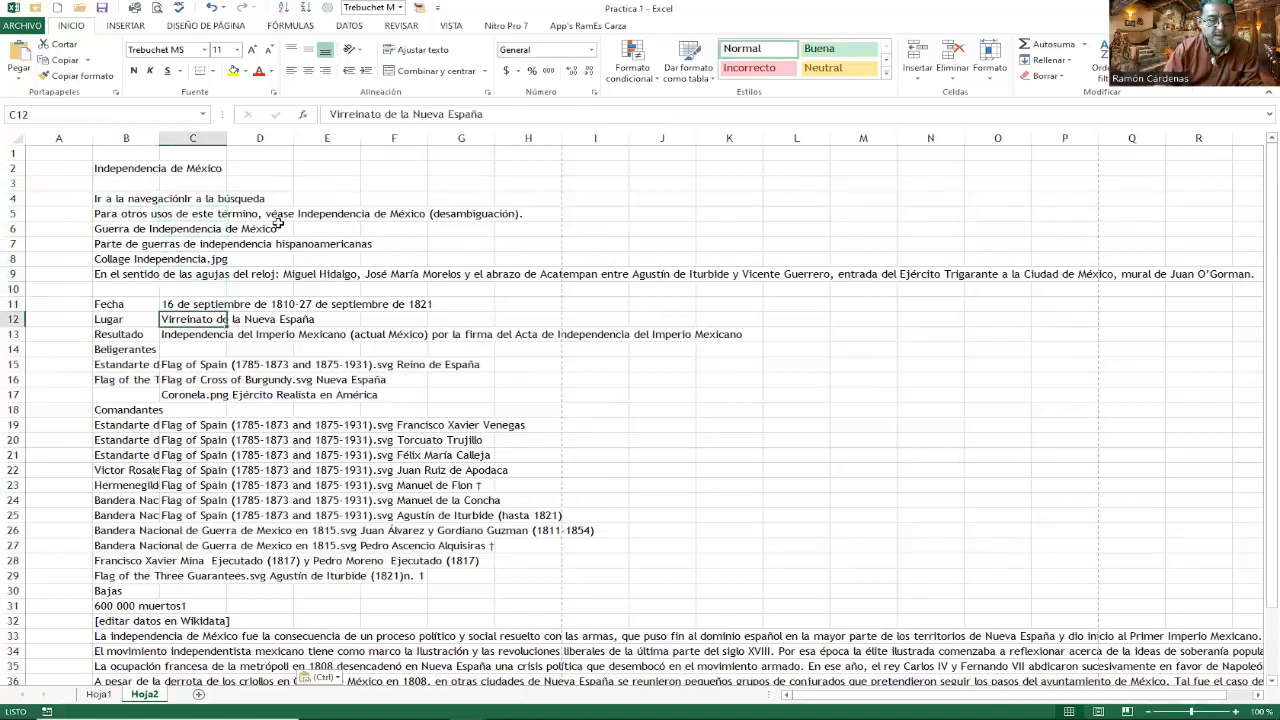
{"action": "key", "text": "Left"}
{"action": "key", "text": "Right"}
{"action": "key", "text": "Left"}
{"action": "key", "text": "Right"}
{"action": "key", "text": "Down"}
{"action": "key", "text": "Left"}
{"action": "key", "text": "Right"}
{"action": "key", "text": "Down"}
{"action": "key", "text": "Left"}
{"action": "key", "text": "Right"}
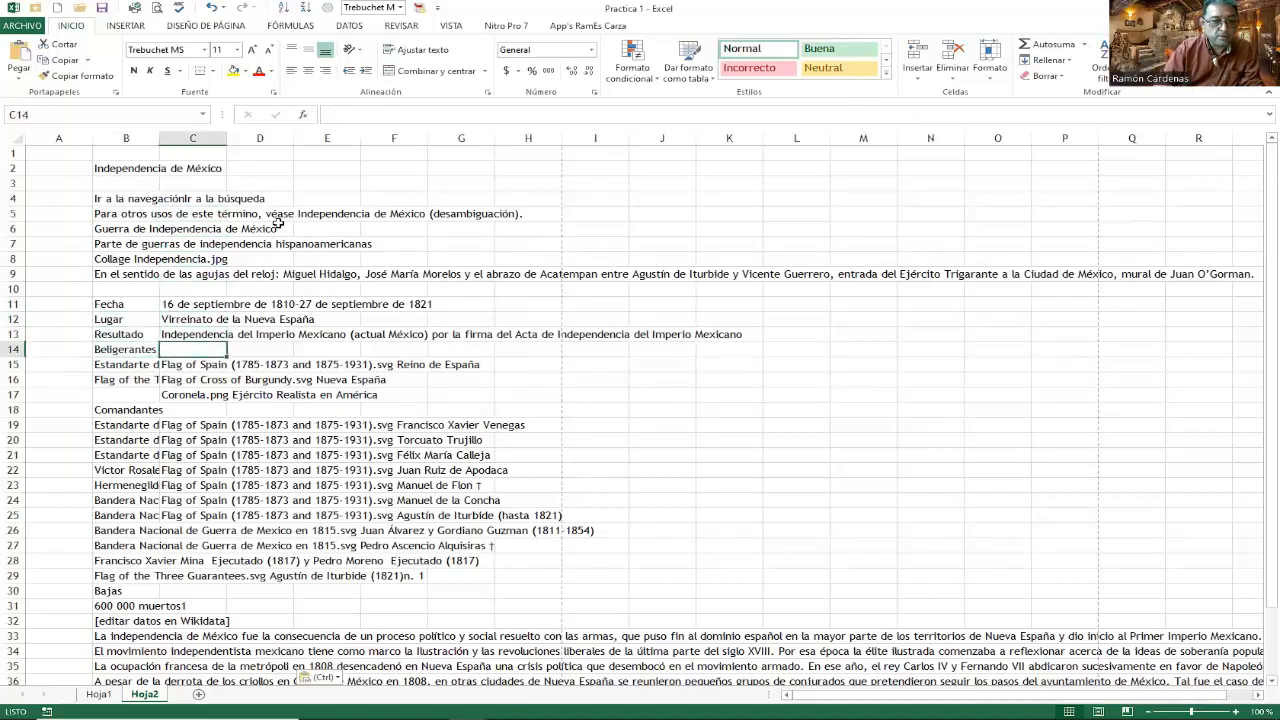
{"action": "key", "text": "Down"}
{"action": "key", "text": "Left"}
{"action": "key", "text": "Right"}
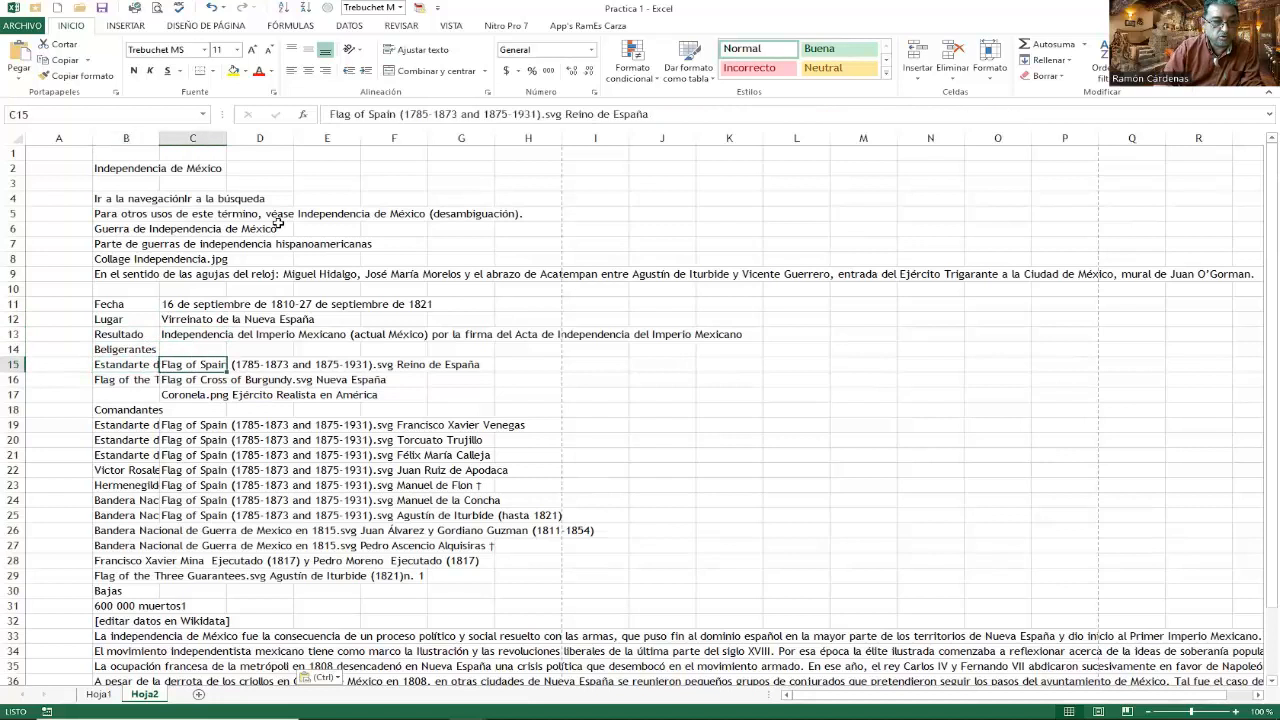
{"action": "key", "text": "Down"}
{"action": "key", "text": "Left"}
{"action": "key", "text": "Down"}
{"action": "key", "text": "Down"}
{"action": "key", "text": "Down"}
{"action": "key", "text": "Down"}
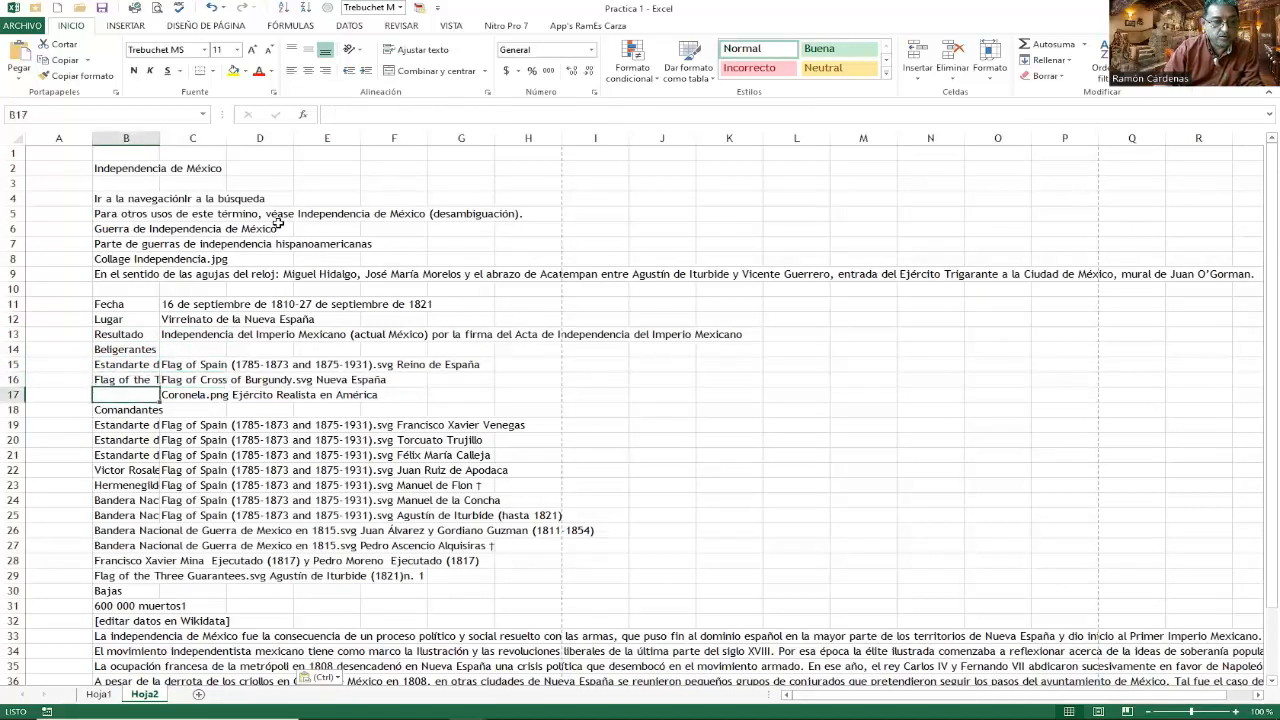
{"action": "key", "text": "Right"}
{"action": "key", "text": "Left"}
{"action": "key", "text": "Right"}
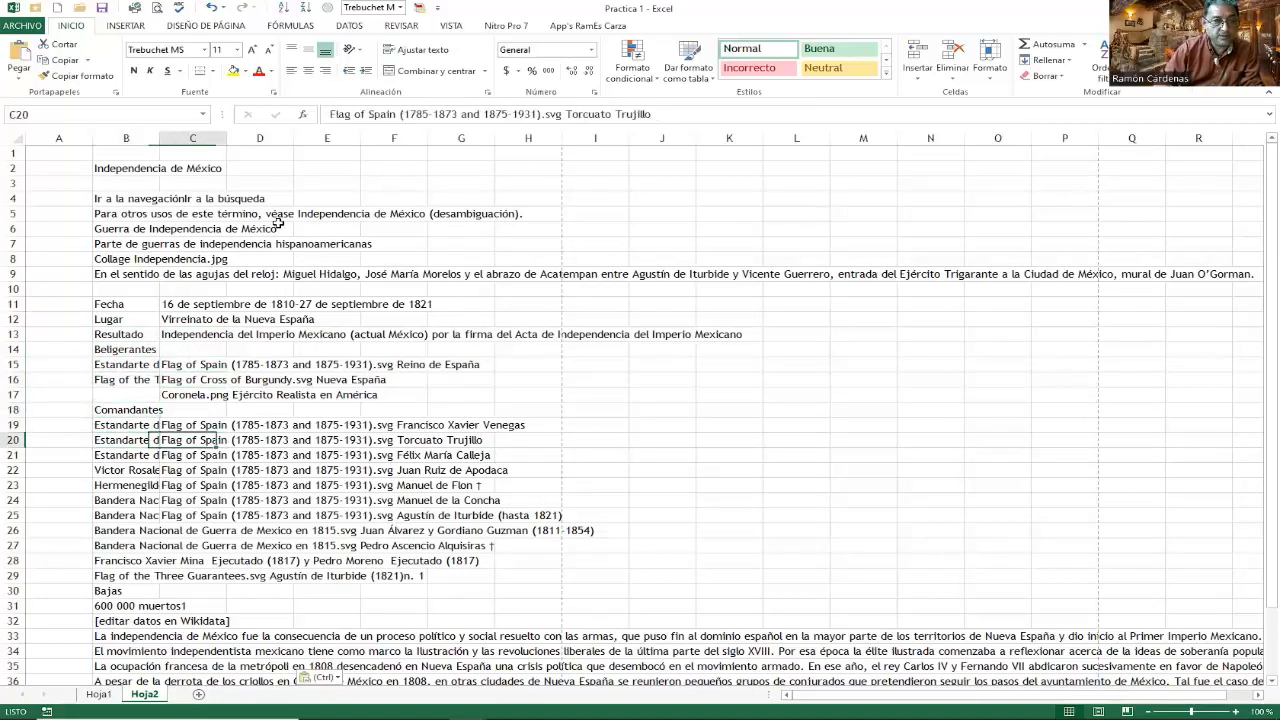
{"action": "key", "text": "Down"}
{"action": "key", "text": "Left"}
{"action": "key", "text": "Right"}
{"action": "key", "text": "Right"}
{"action": "key", "text": "Left"}
{"action": "key", "text": "Down"}
{"action": "key", "text": "Down"}
{"action": "key", "text": "Down"}
{"action": "key", "text": "Down"}
{"action": "key", "text": "Down"}
{"action": "key", "text": "Down"}
{"action": "key", "text": "Down"}
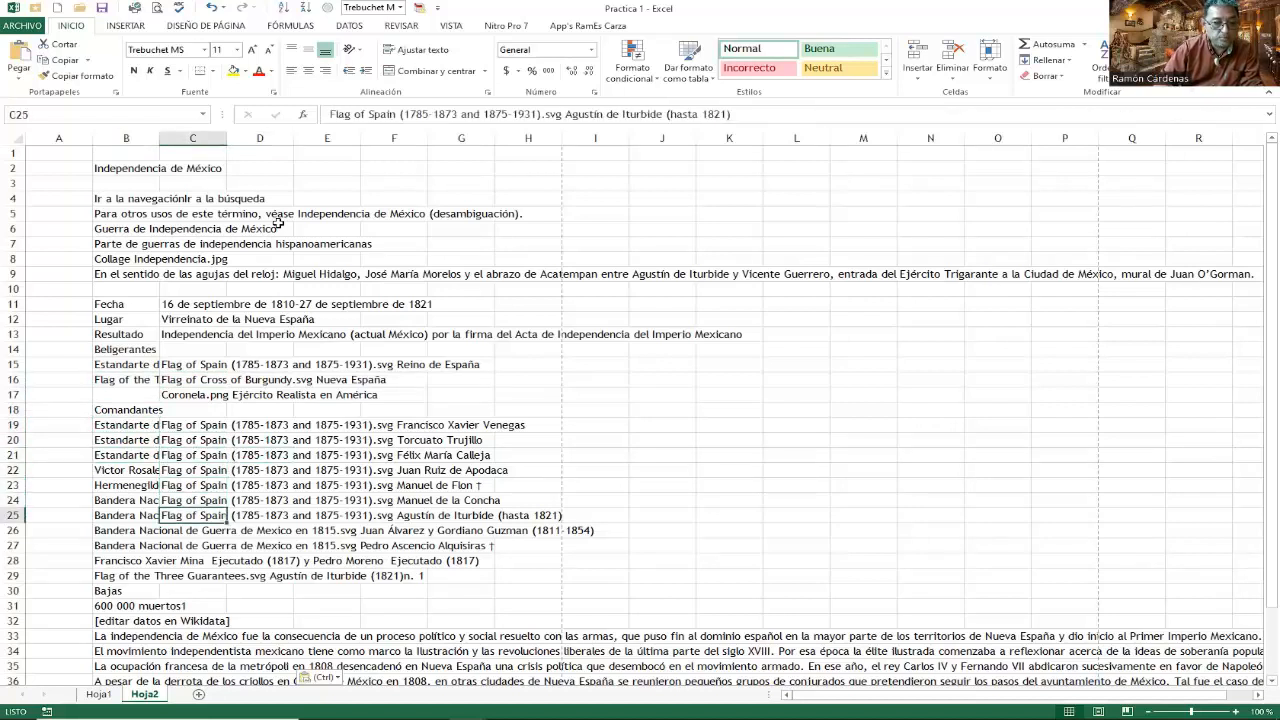
{"action": "key", "text": "Left"}
{"action": "key", "text": "Left"}
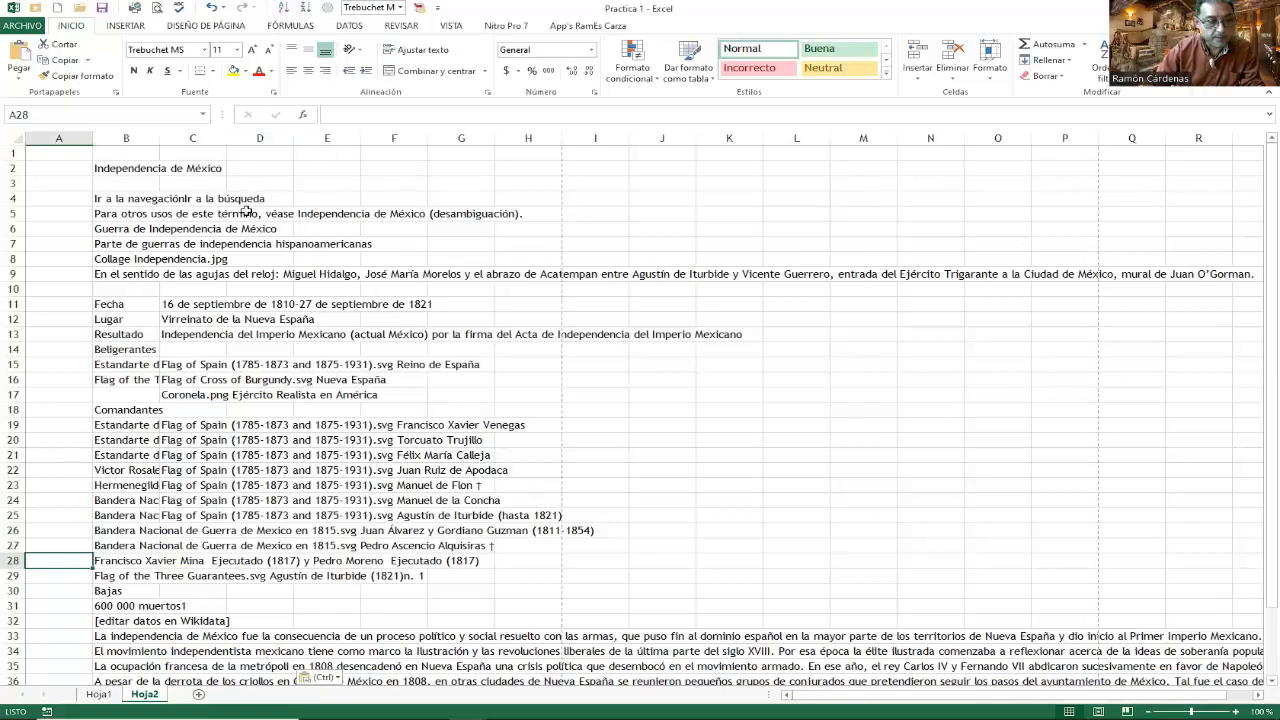
Apply text wrapping to every cell of Hoja2 and check the wrapped rows
{"action": "left_click", "coordinate": [130, 184]}
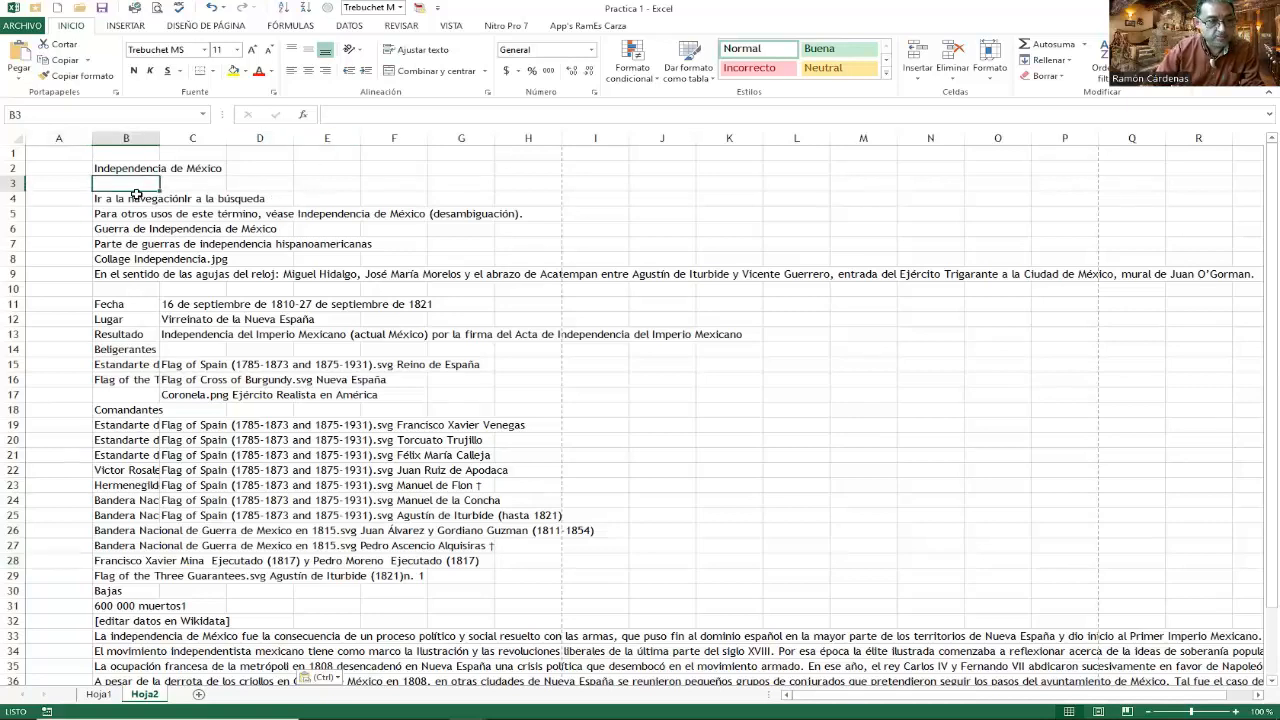
{"action": "left_click", "coordinate": [15, 143]}
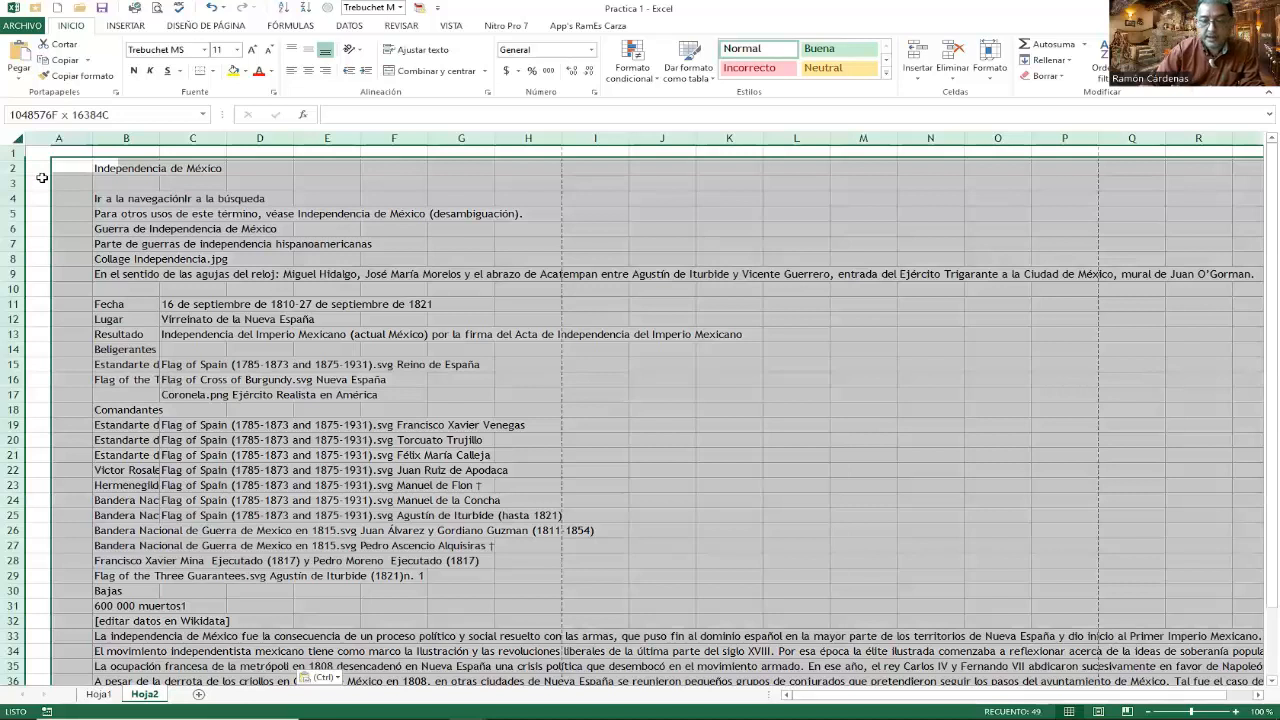
{"action": "left_click_drag", "start_coordinate": [42, 177], "coordinate": [42, 177]}
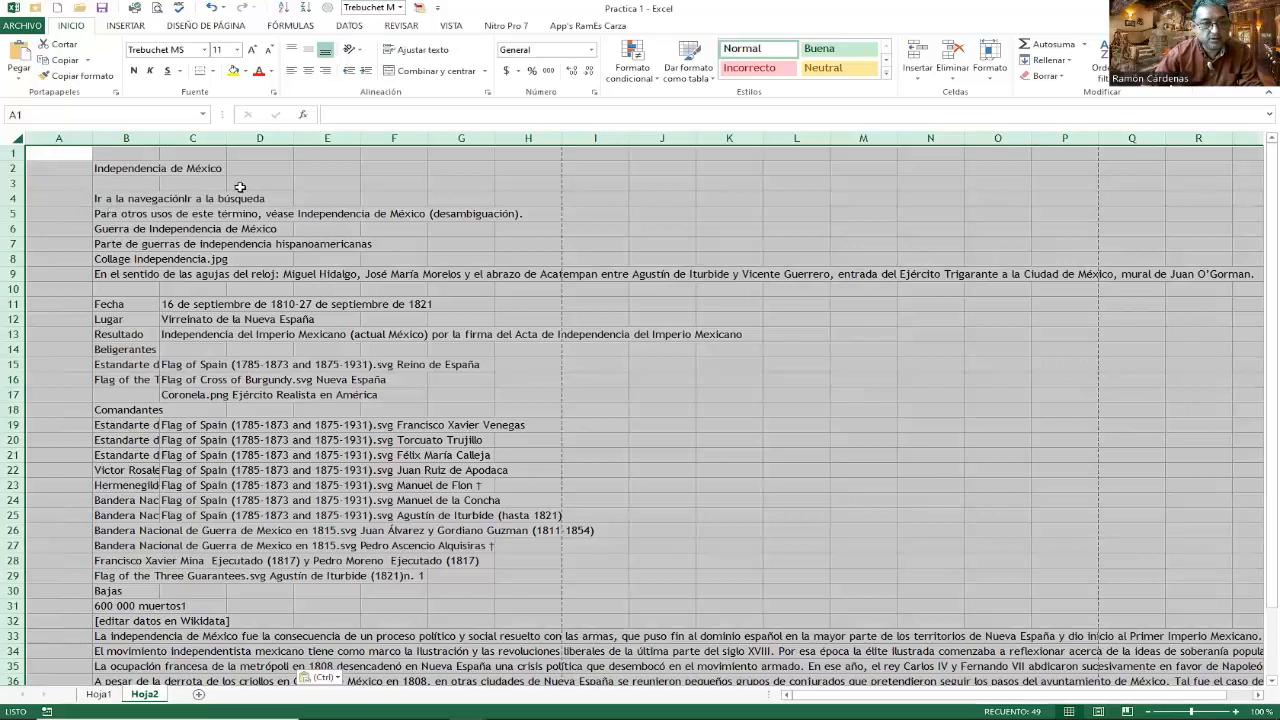
{"action": "left_click", "coordinate": [422, 52]}
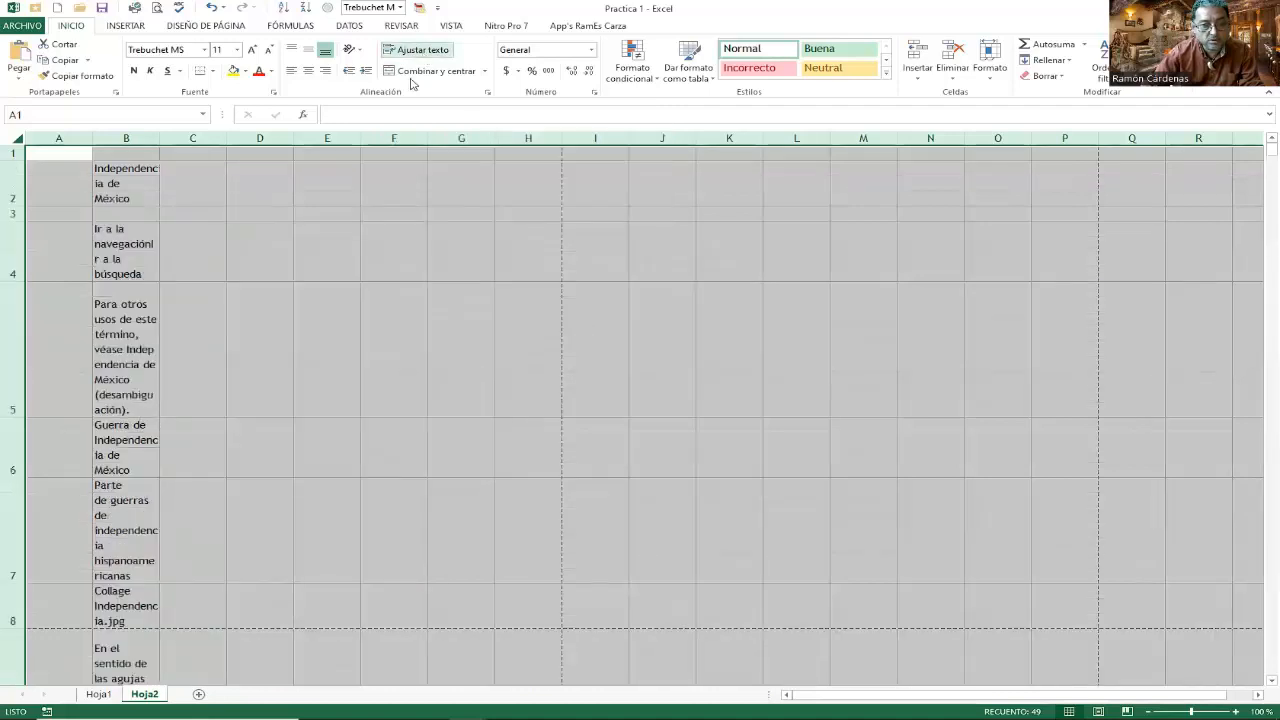
{"action": "scroll", "coordinate": [288, 285], "scroll_direction": "down", "scroll_amount": 5}
{"action": "scroll", "coordinate": [288, 287], "scroll_direction": "down", "scroll_amount": 10}
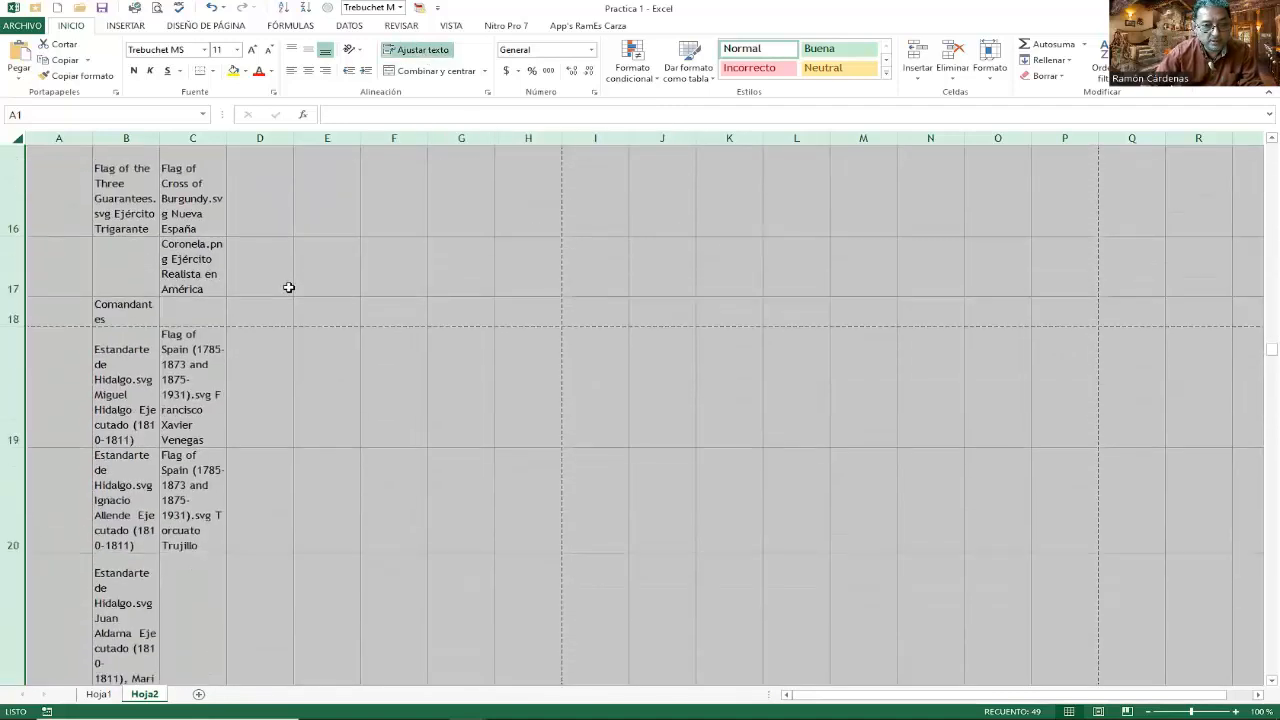
{"action": "scroll", "coordinate": [288, 287], "scroll_direction": "up", "scroll_amount": 9}
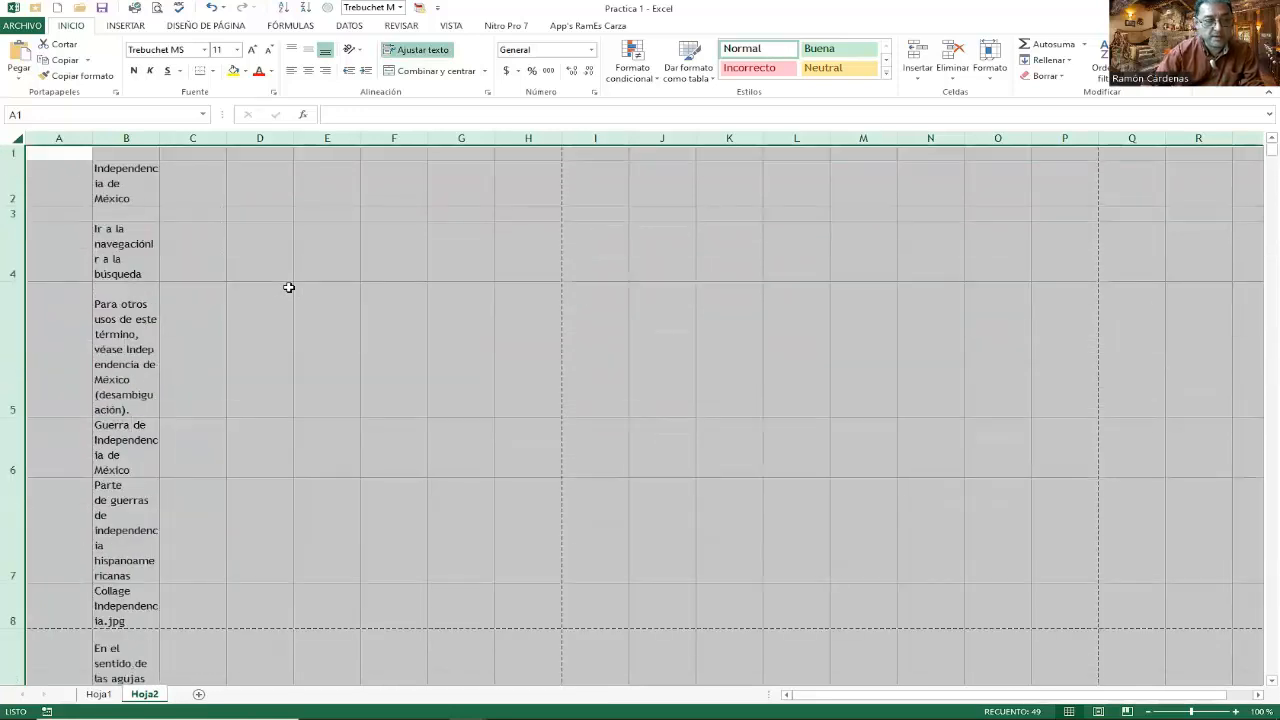
Set the width of columns B and C to 50 and check the pasted rows
{"action": "left_click_drag", "start_coordinate": [126, 138], "coordinate": [180, 143]}
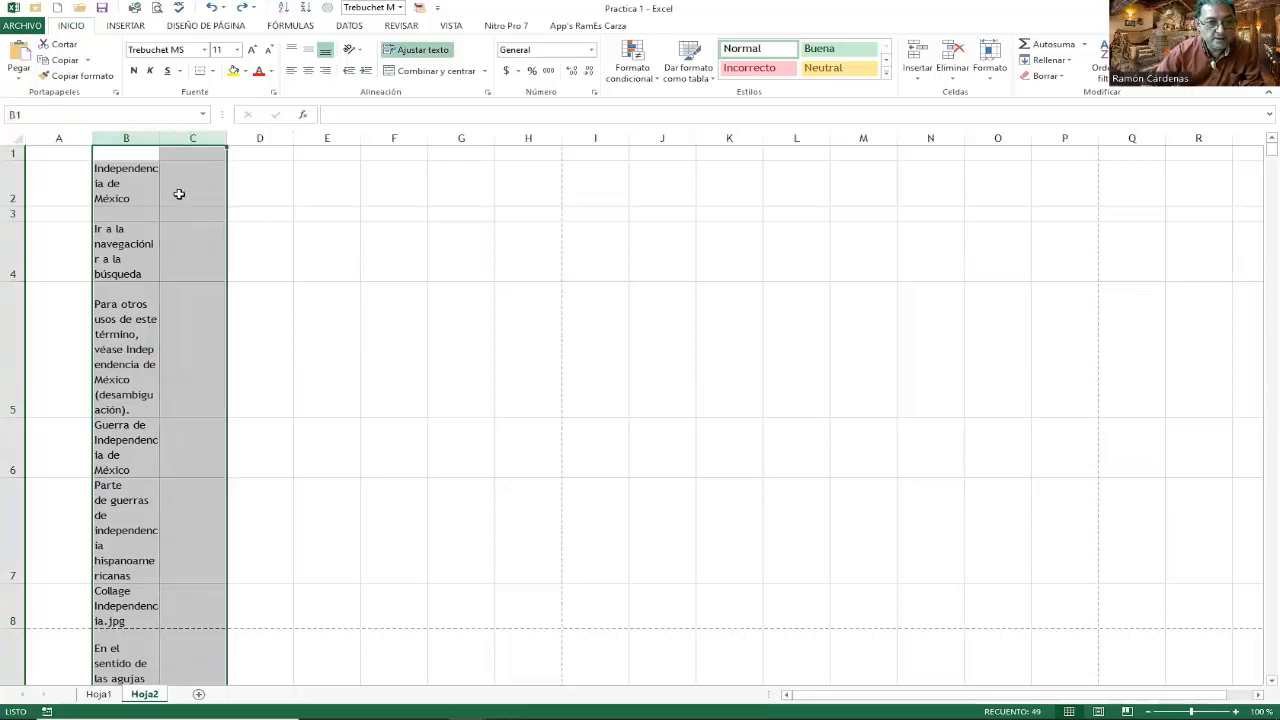
{"action": "right_click", "coordinate": [191, 139]}
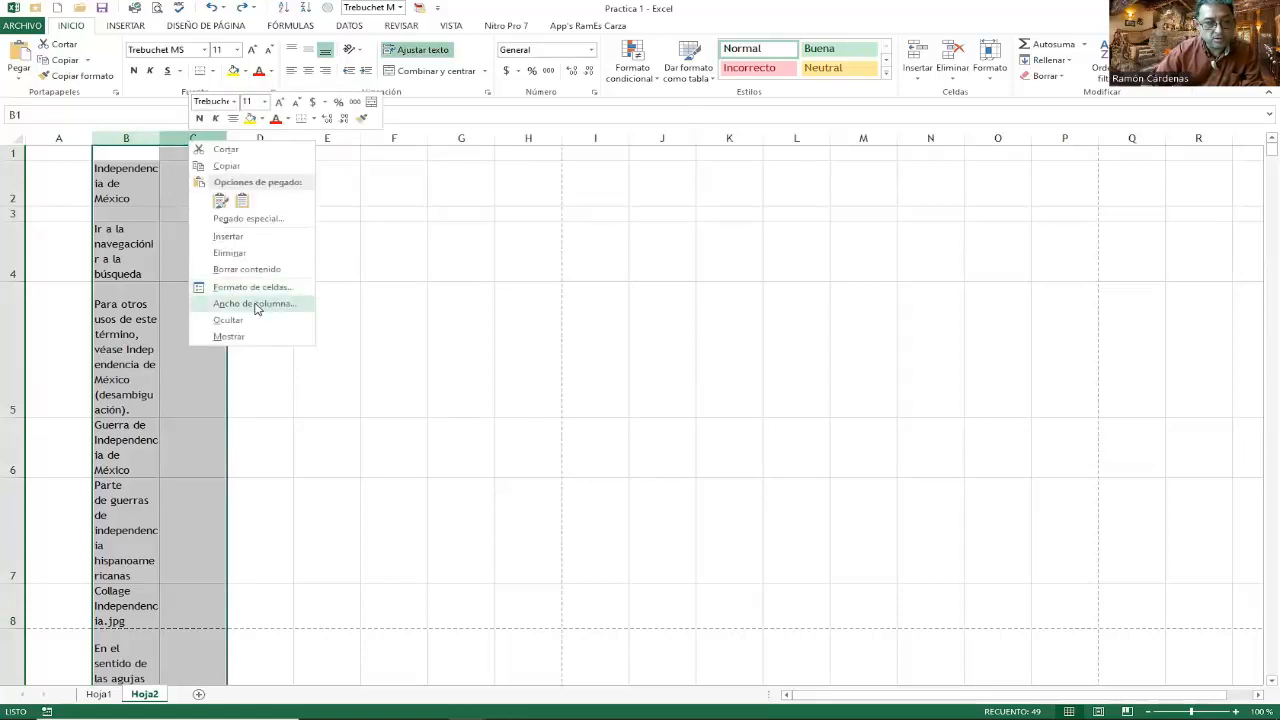
{"action": "left_click", "coordinate": [256, 304]}
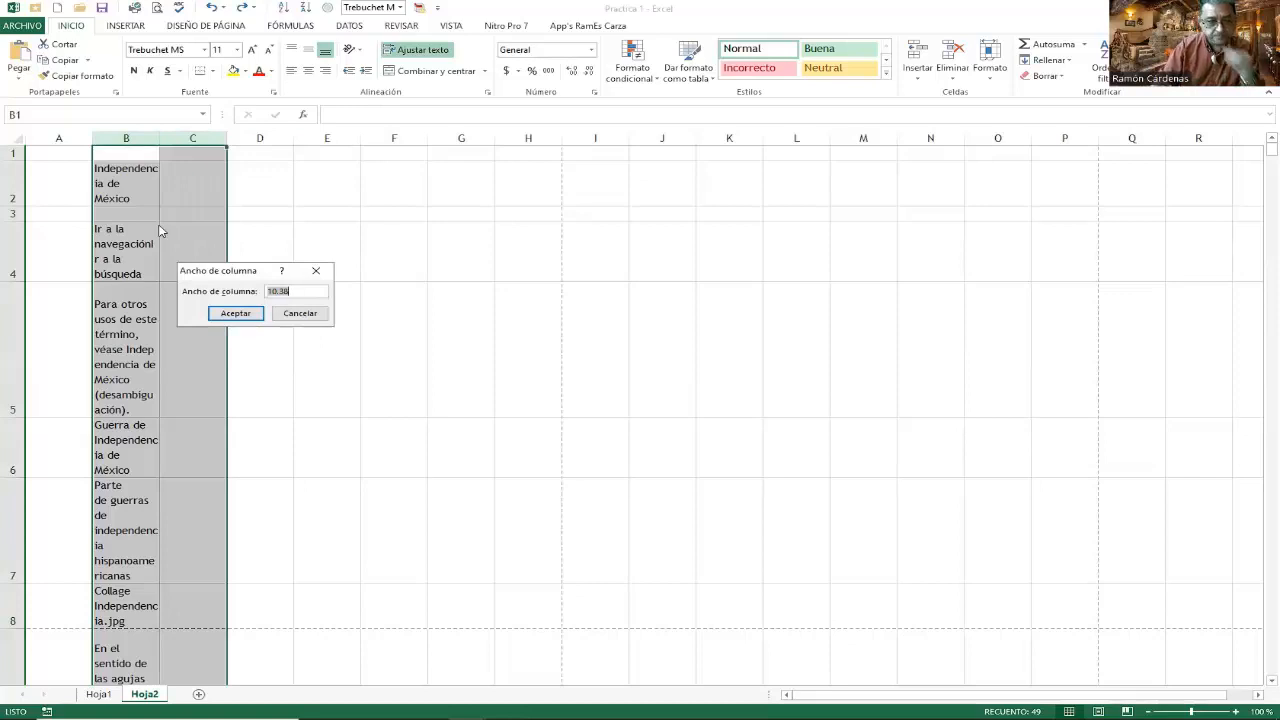
{"action": "type", "text": "50"}
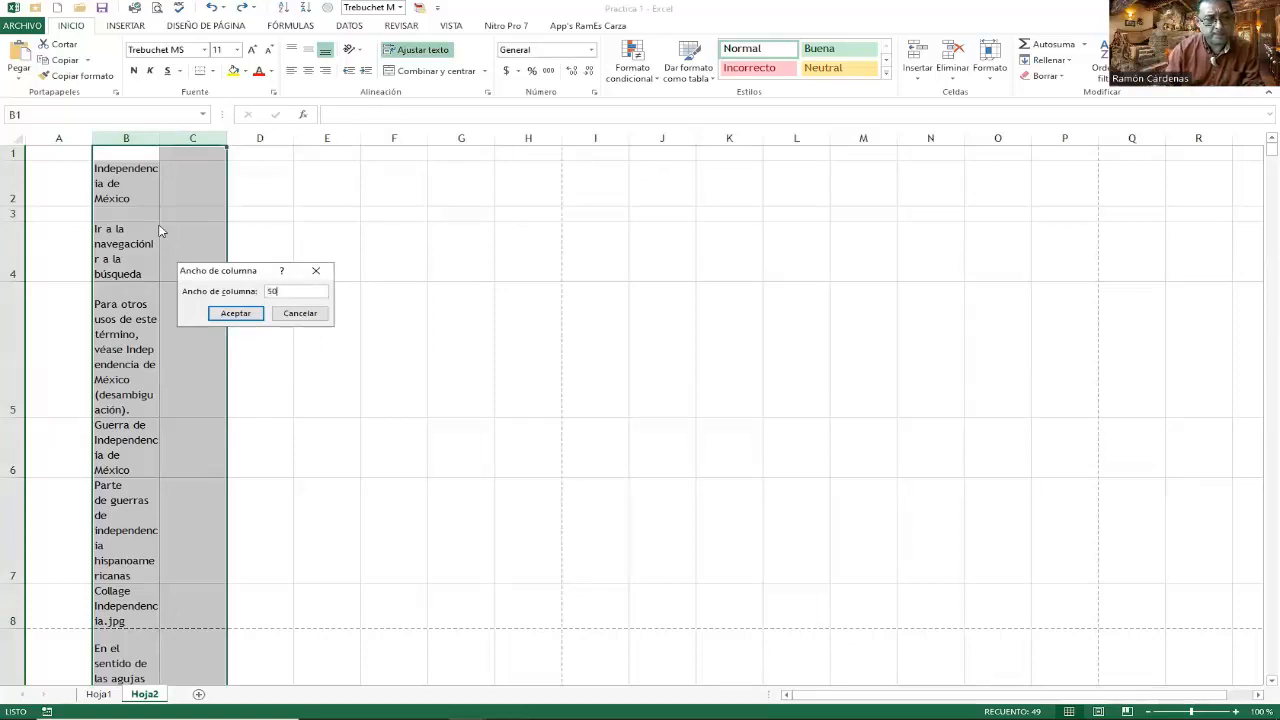
{"action": "key", "text": "Return"}
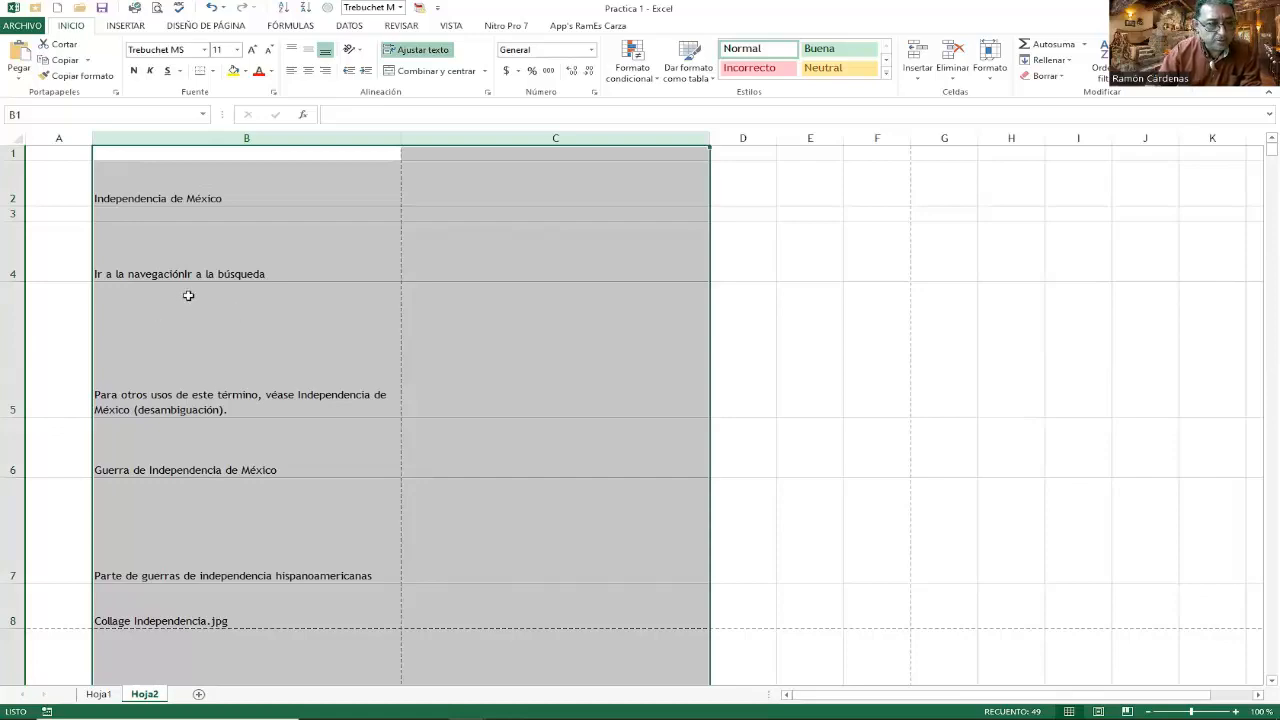
{"action": "scroll", "coordinate": [185, 300], "scroll_direction": "down", "scroll_amount": 3}
{"action": "scroll", "coordinate": [208, 330], "scroll_direction": "down", "scroll_amount": 4}
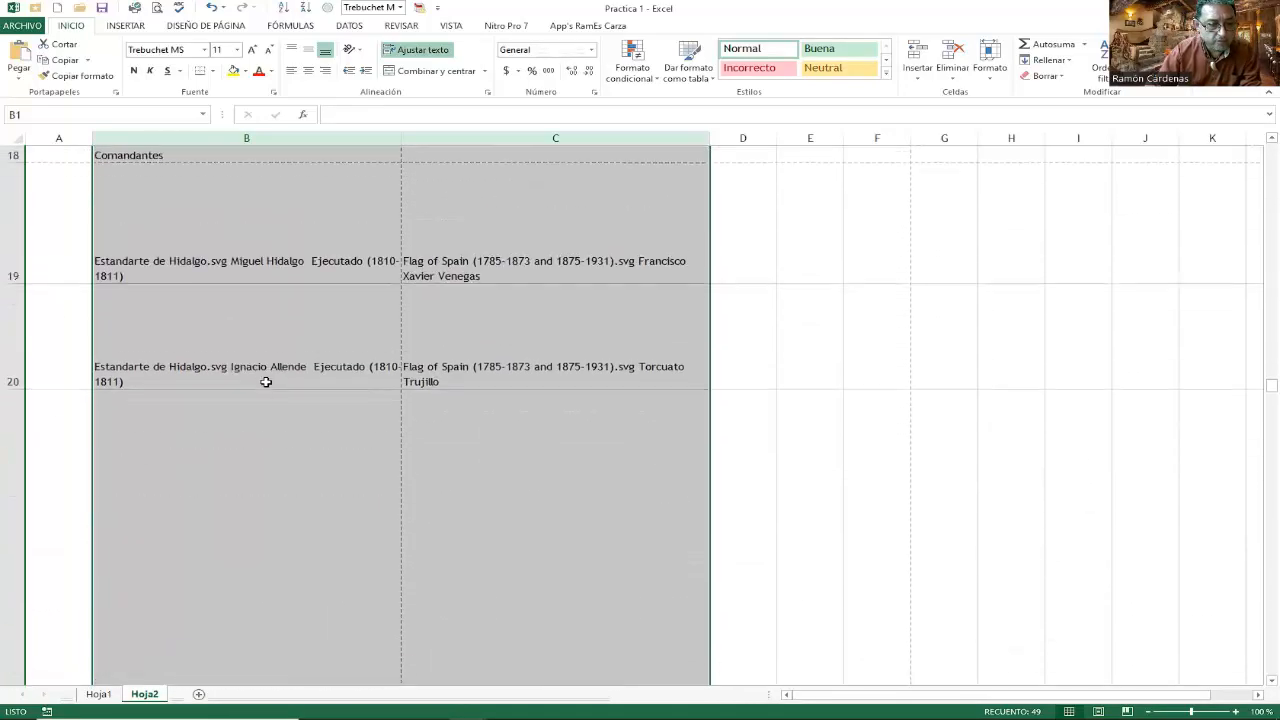
{"action": "scroll", "coordinate": [266, 374], "scroll_direction": "down", "scroll_amount": 1}
{"action": "scroll", "coordinate": [266, 374], "scroll_direction": "up", "scroll_amount": 8}
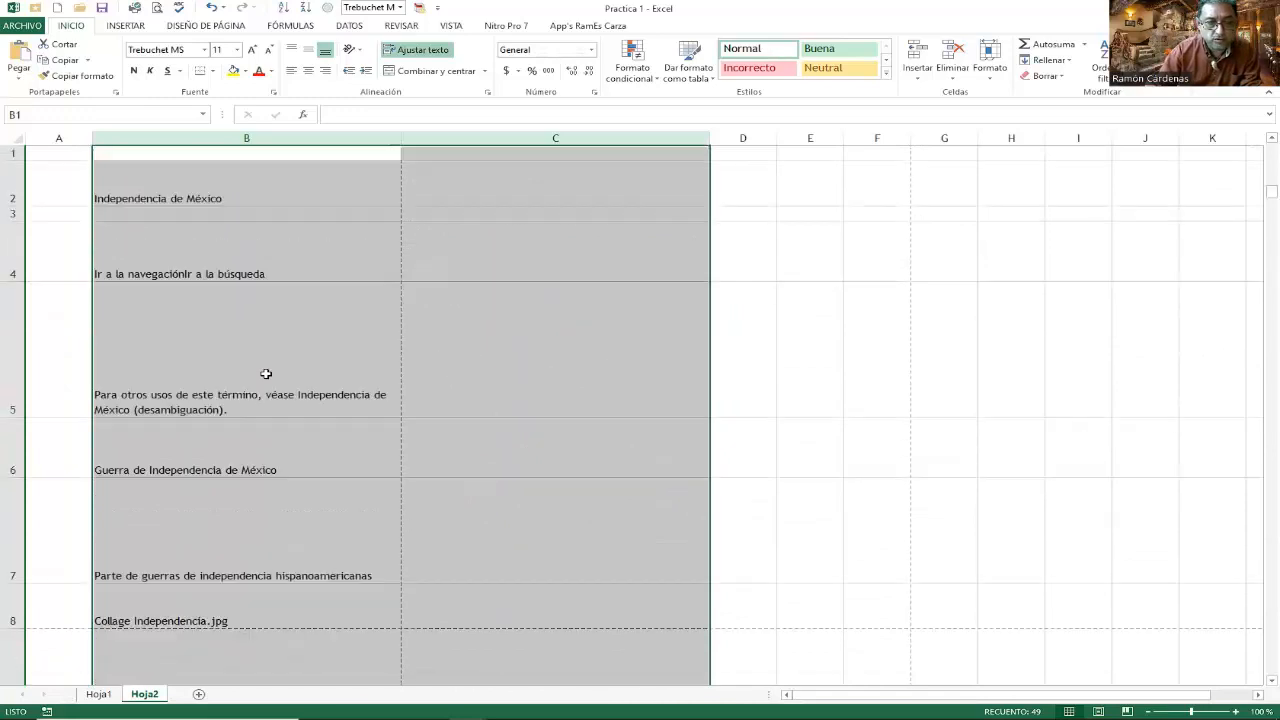
Autofit the height of all rows in Hoja2 to their wrapped text
{"action": "left_click", "coordinate": [16, 136]}
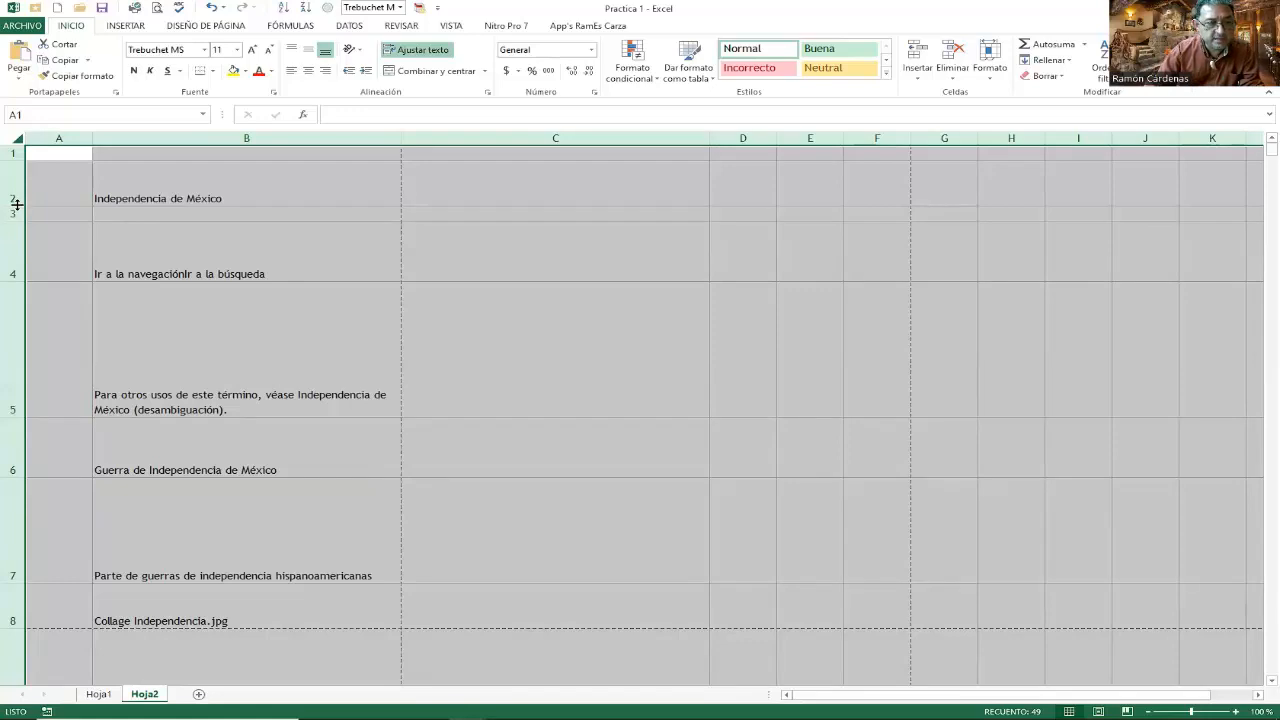
{"action": "double_click", "coordinate": [17, 204]}
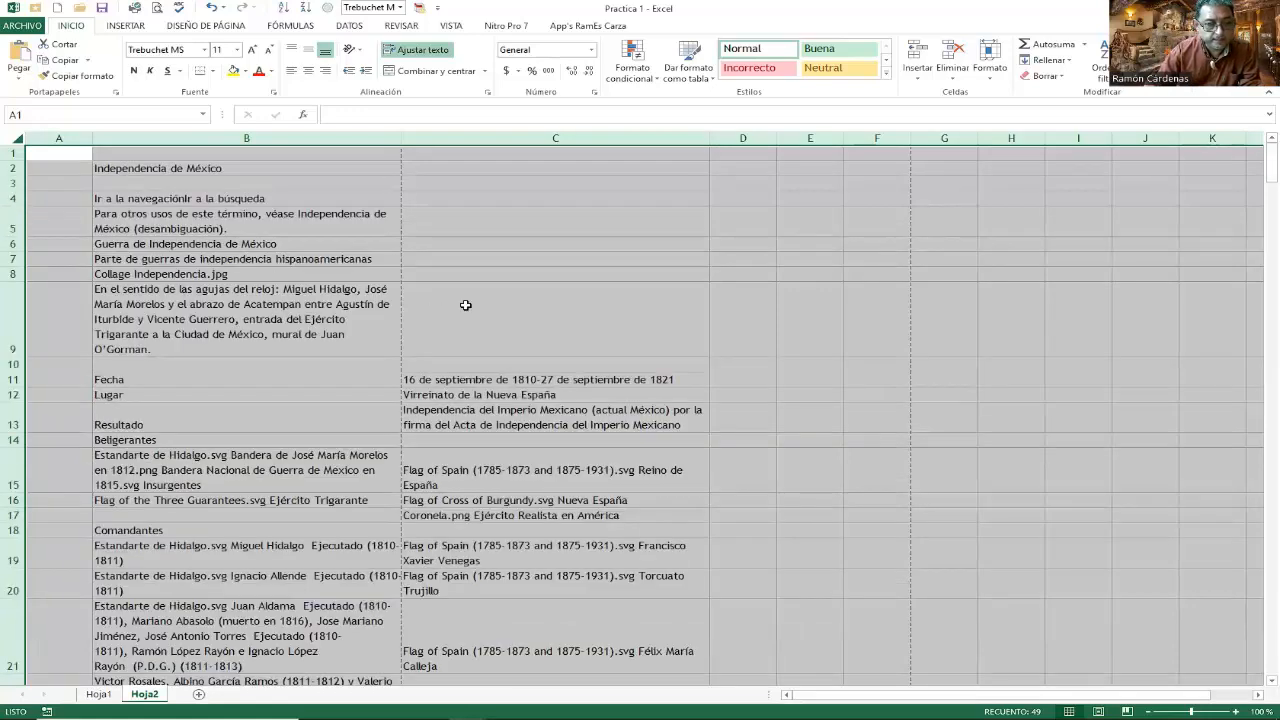
Review how the article text fits the resized rows of columns B and C, down to the last paragraph and back
{"action": "scroll", "coordinate": [465, 305], "scroll_direction": "down", "scroll_amount": 4}
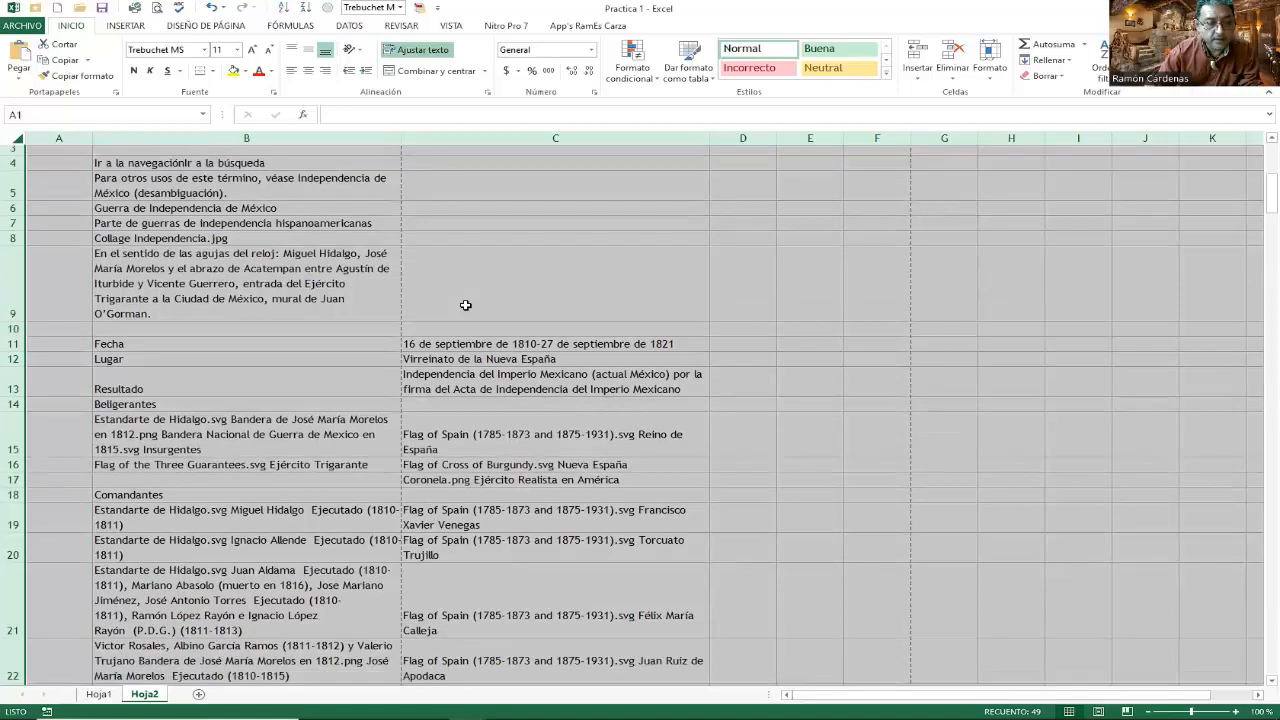
{"action": "scroll", "coordinate": [465, 305], "scroll_direction": "down", "scroll_amount": 5}
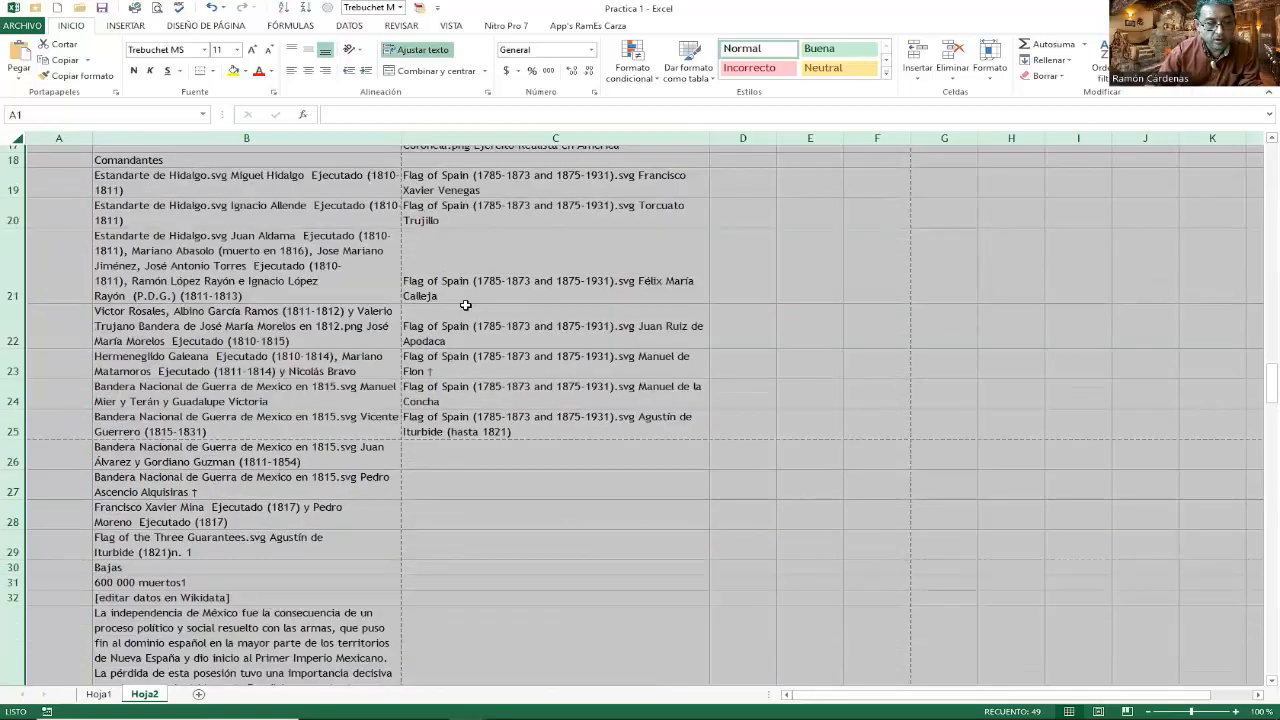
{"action": "scroll", "coordinate": [465, 305], "scroll_direction": "down", "scroll_amount": 3}
{"action": "scroll", "coordinate": [465, 305], "scroll_direction": "down", "scroll_amount": 2}
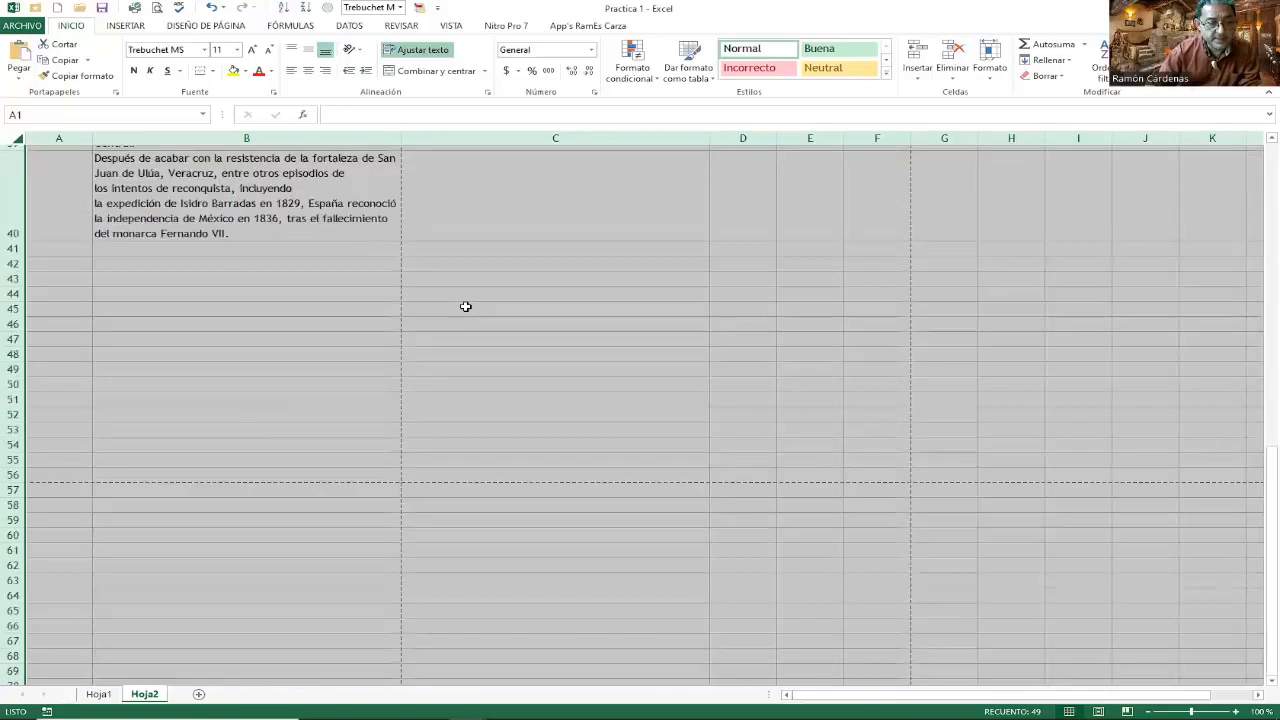
{"action": "scroll", "coordinate": [465, 305], "scroll_direction": "up", "scroll_amount": 3}
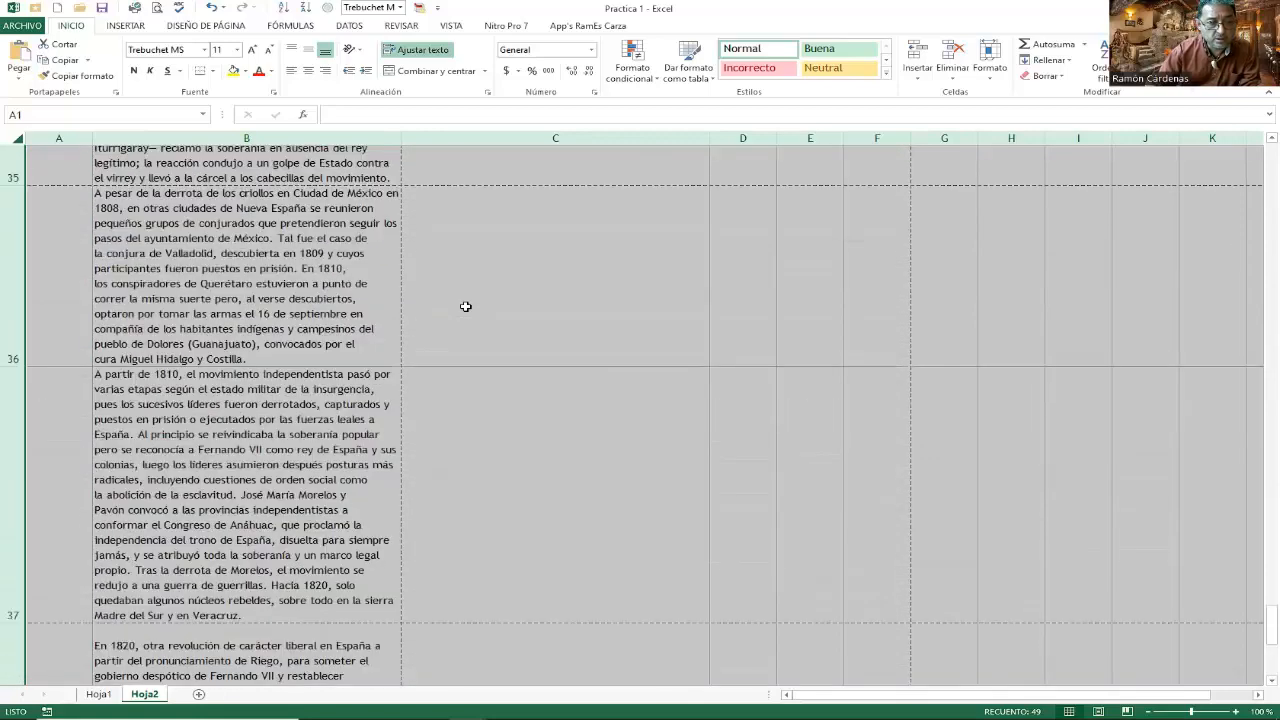
{"action": "scroll", "coordinate": [465, 305], "scroll_direction": "up", "scroll_amount": 3}
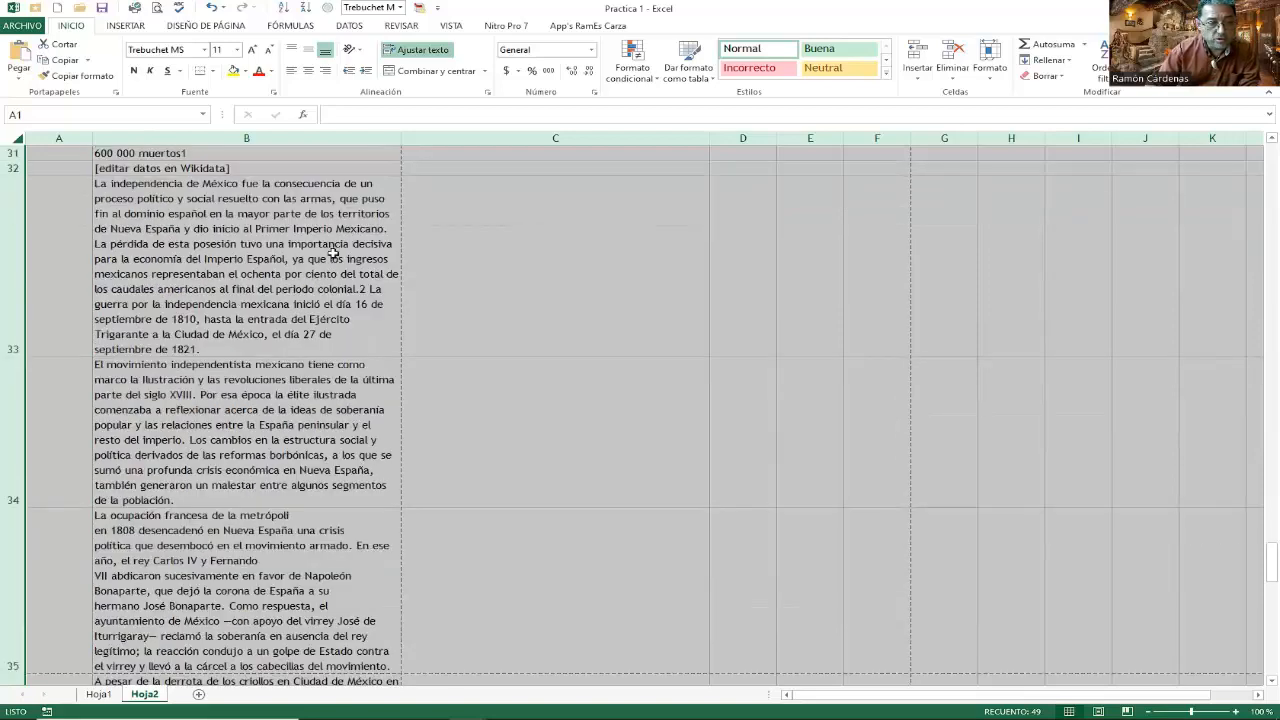
{"action": "scroll", "coordinate": [250, 289], "scroll_direction": "up", "scroll_amount": 2}
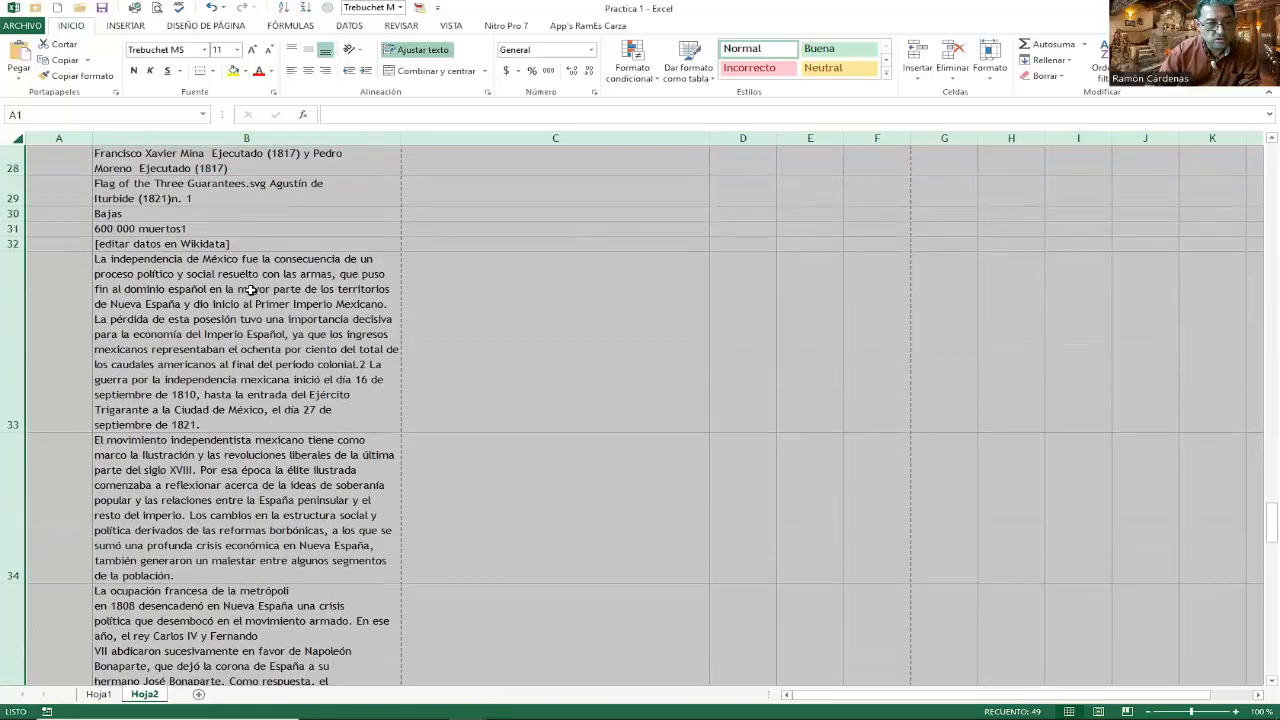
{"action": "scroll", "coordinate": [250, 289], "scroll_direction": "up", "scroll_amount": 1}
{"action": "scroll", "coordinate": [250, 290], "scroll_direction": "up", "scroll_amount": 5}
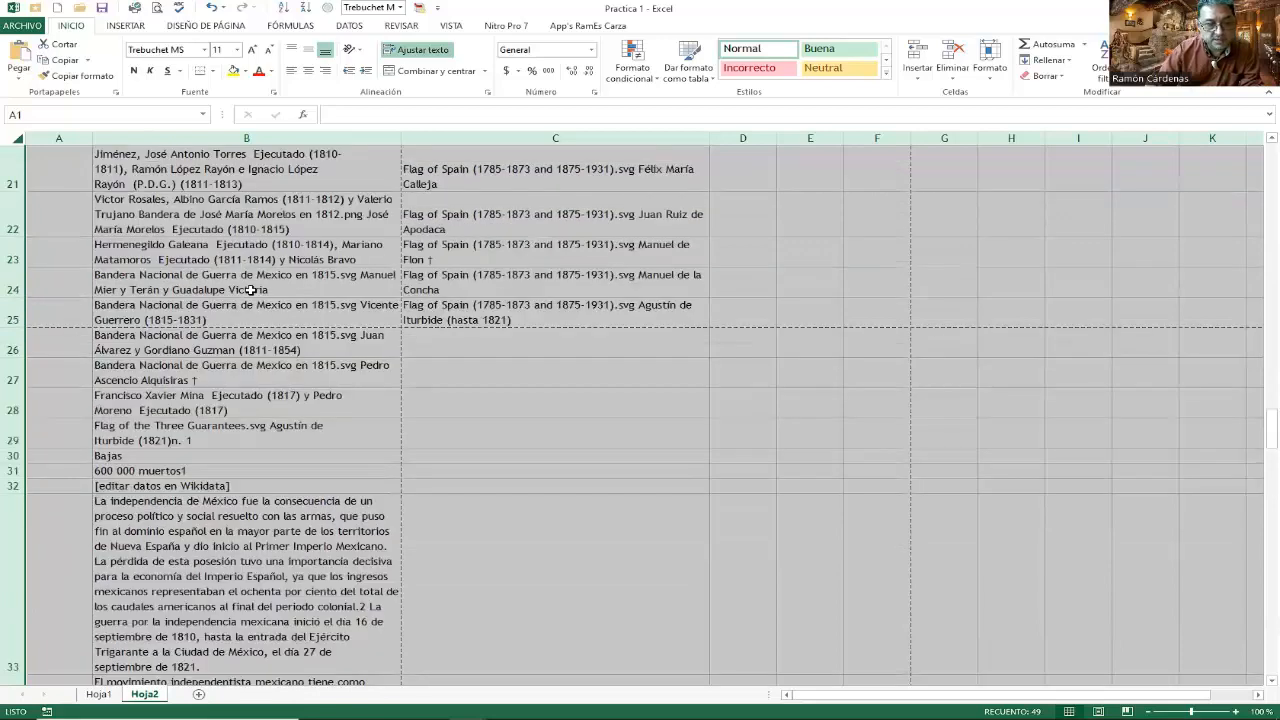
{"action": "scroll", "coordinate": [250, 289], "scroll_direction": "up", "scroll_amount": 2}
{"action": "scroll", "coordinate": [250, 289], "scroll_direction": "up", "scroll_amount": 1}
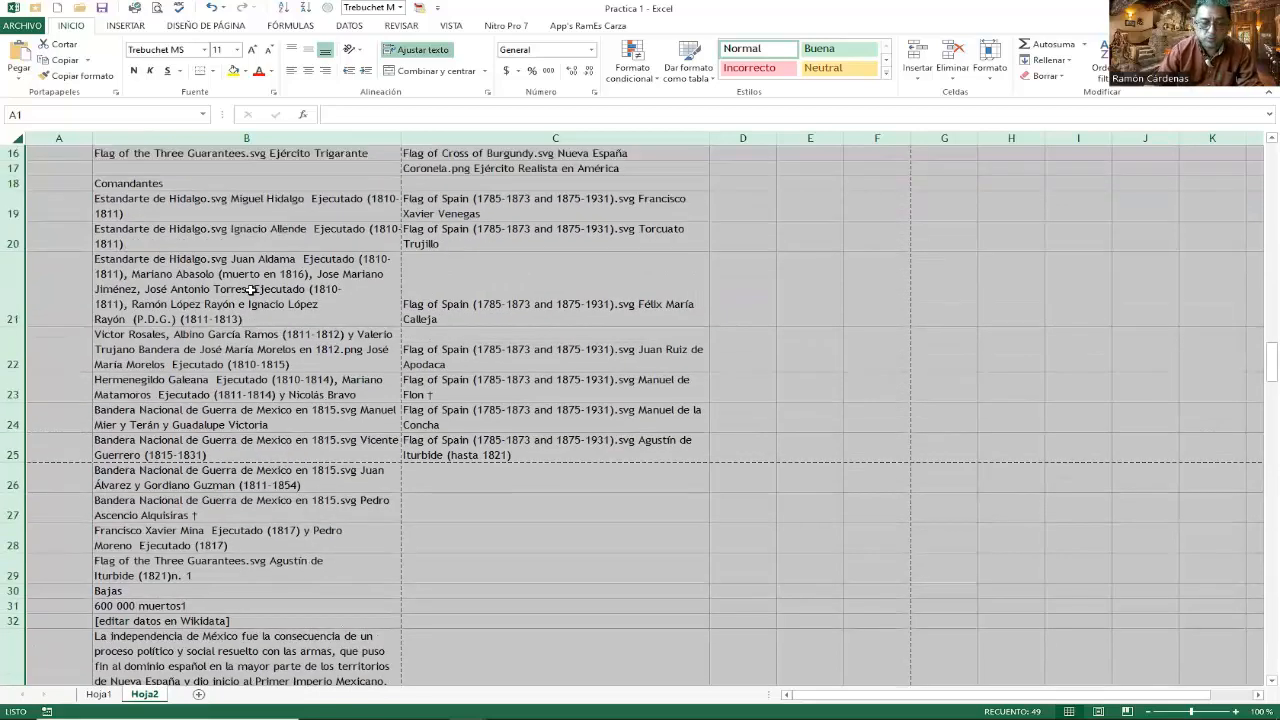
{"action": "scroll", "coordinate": [312, 296], "scroll_direction": "up", "scroll_amount": 1}
{"action": "scroll", "coordinate": [312, 296], "scroll_direction": "up", "scroll_amount": 4}
{"action": "scroll", "coordinate": [253, 252], "scroll_direction": "up", "scroll_amount": 1}
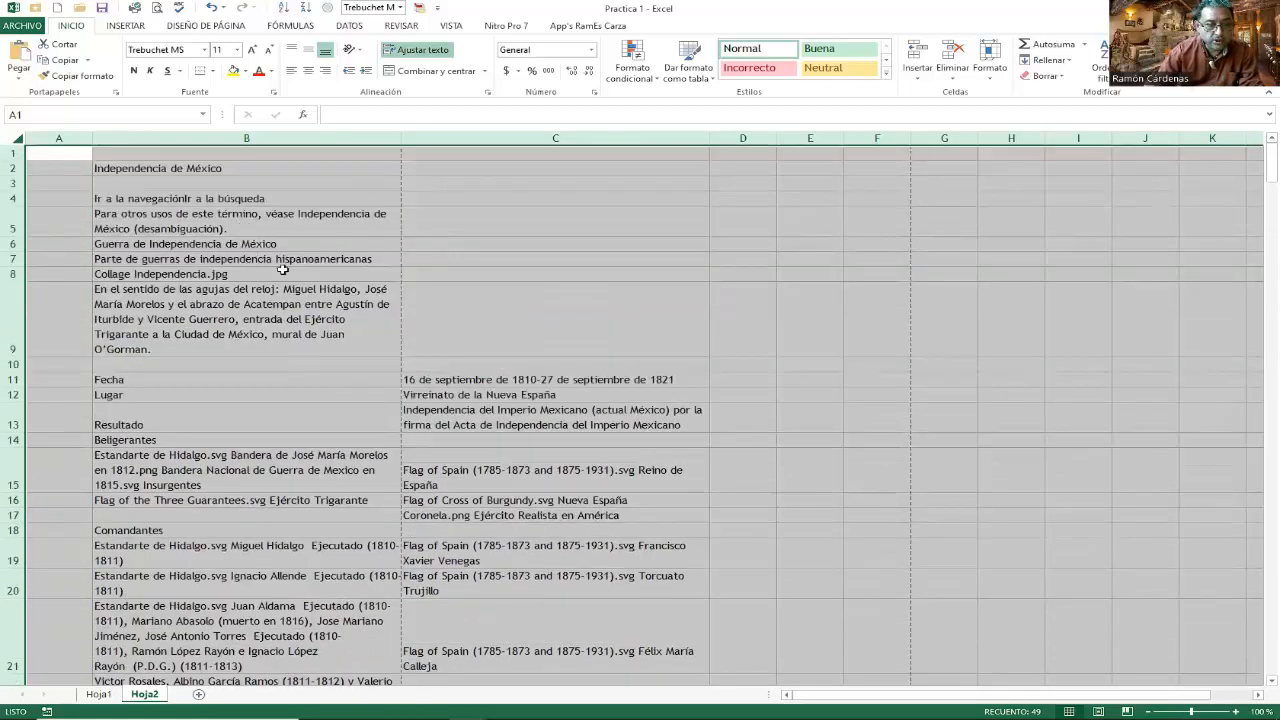
{"action": "left_click", "coordinate": [429, 57]}
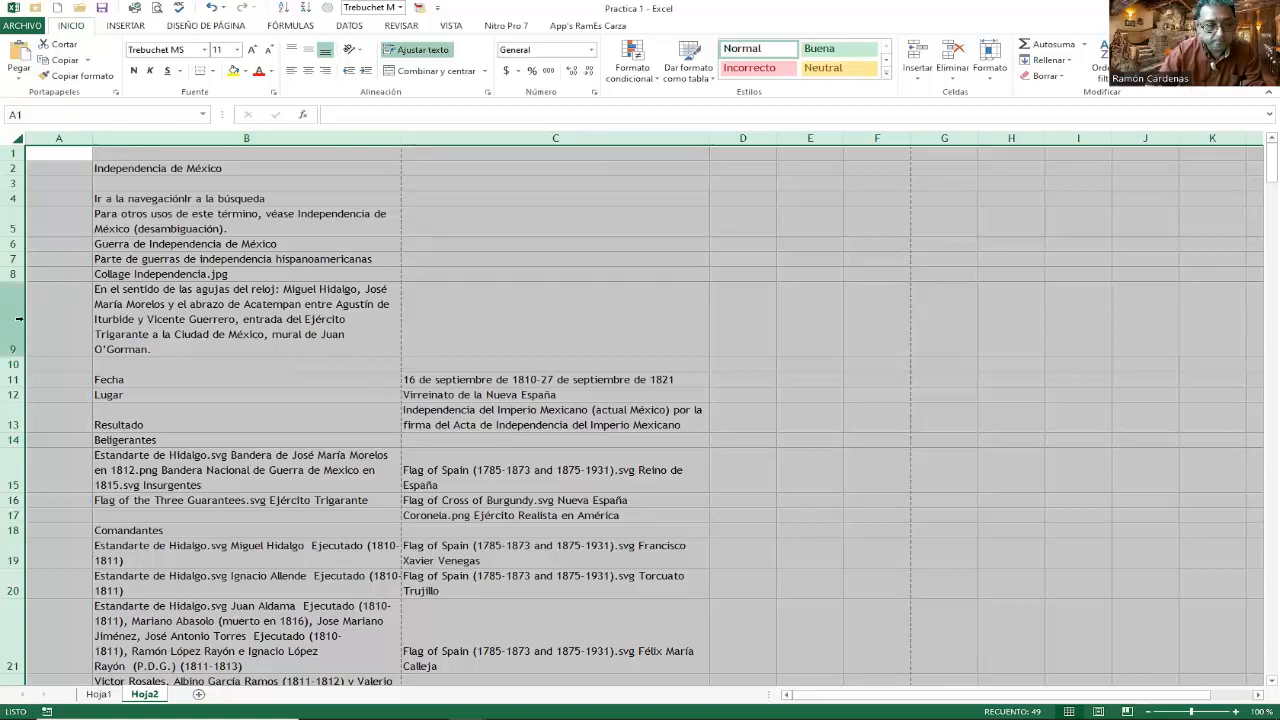
Check the image caption in cell B9, the article title in B2 and the navigation line in B4
{"action": "left_click", "coordinate": [273, 303]}
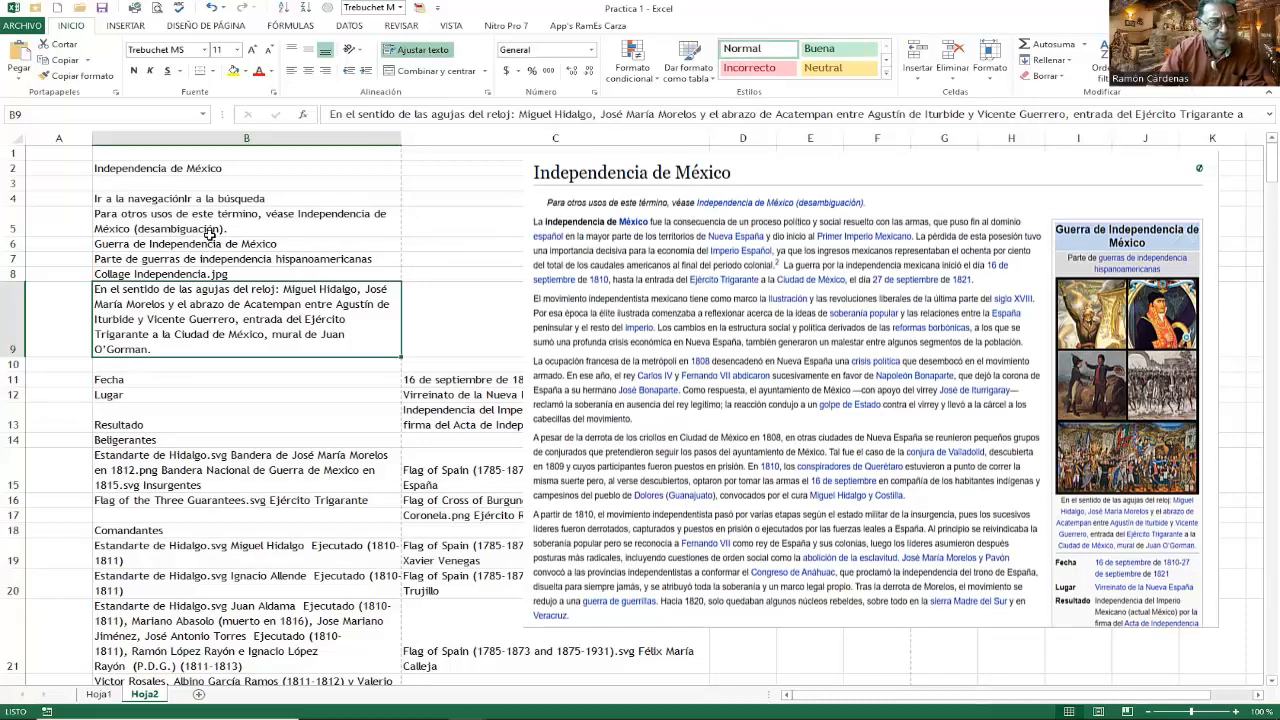
{"action": "left_click", "coordinate": [127, 170]}
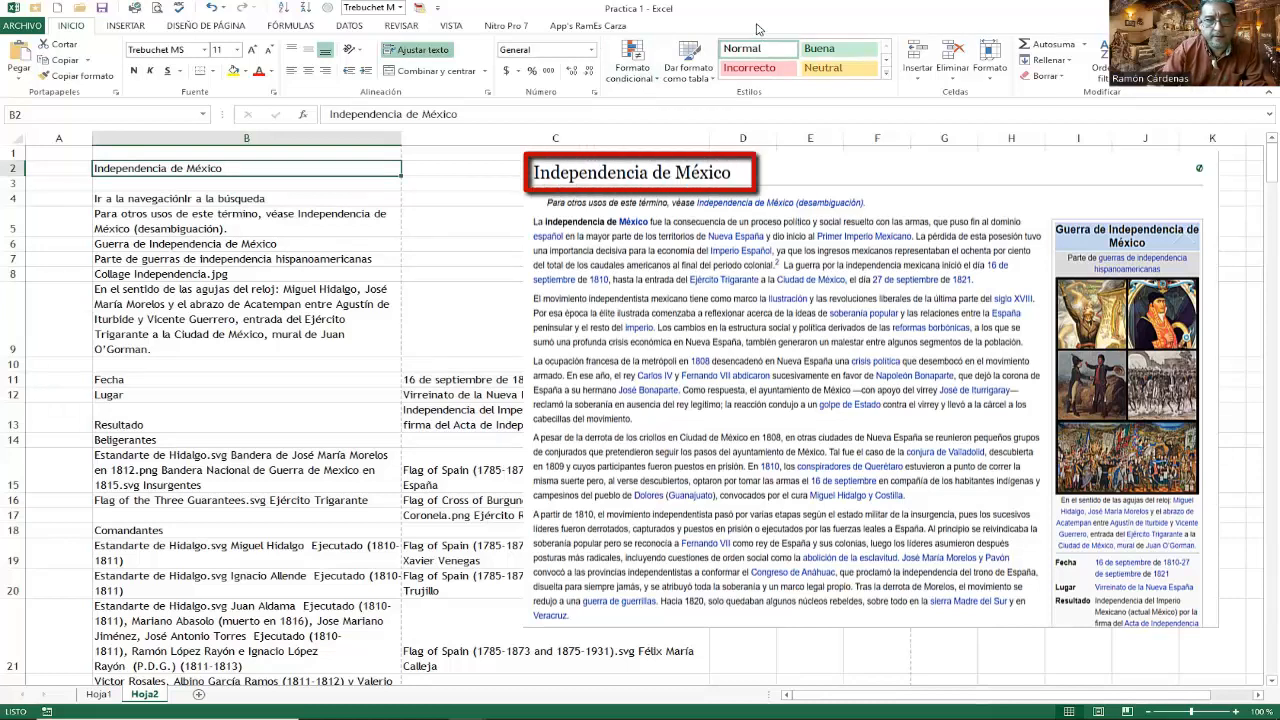
{"action": "left_click", "coordinate": [150, 199]}
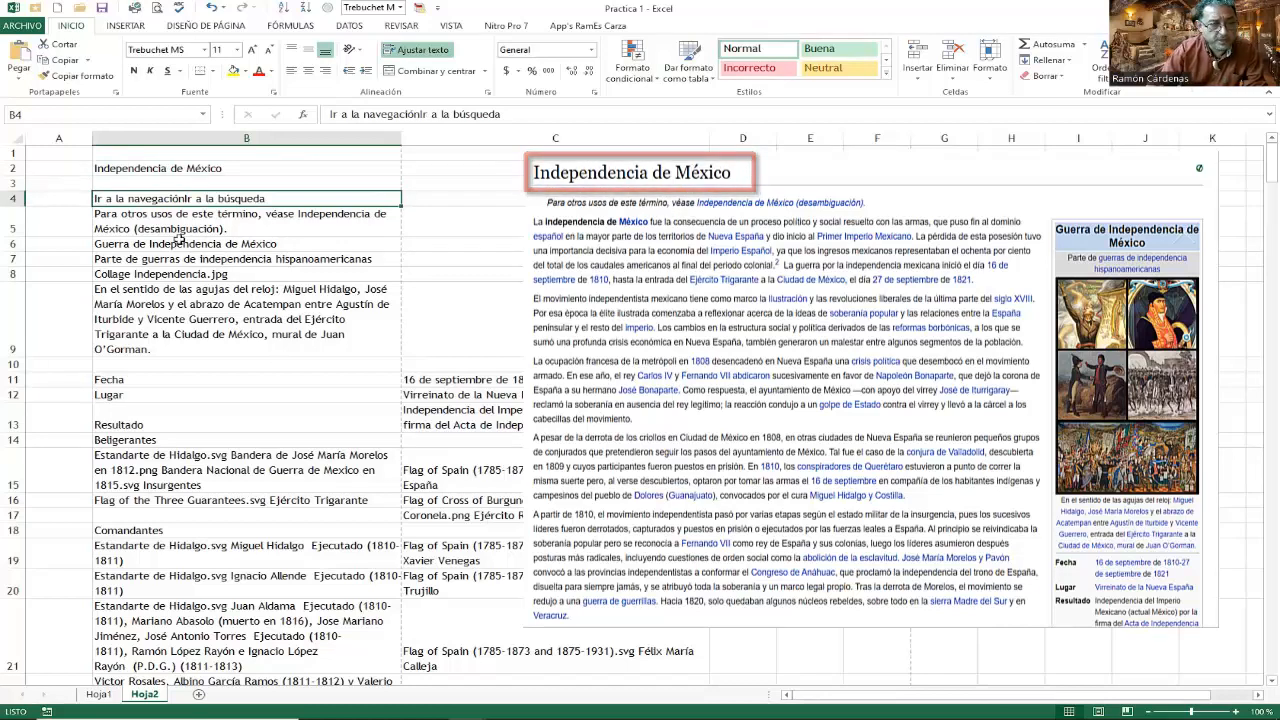
Locate the article's first introductory paragraph below the infobox rows and inspect it in cell B33
{"action": "scroll", "coordinate": [205, 295], "scroll_direction": "down", "scroll_amount": 3}
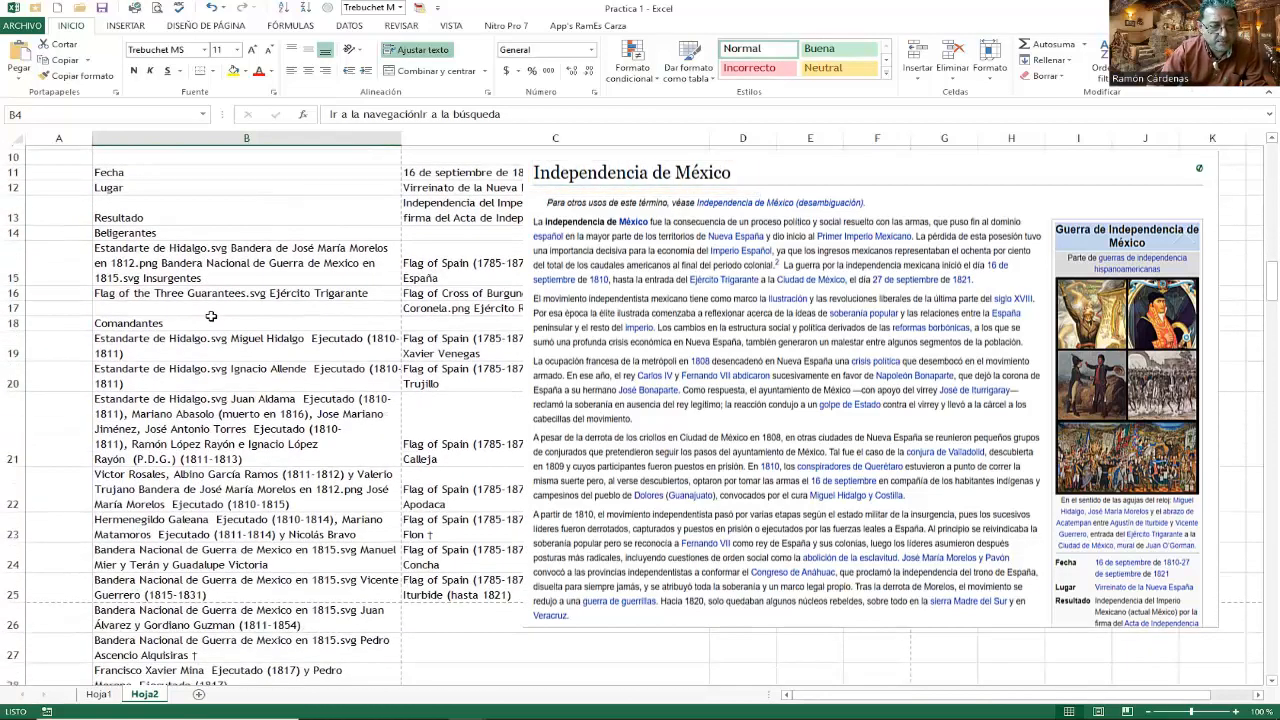
{"action": "scroll", "coordinate": [211, 316], "scroll_direction": "down", "scroll_amount": 1}
{"action": "scroll", "coordinate": [214, 400], "scroll_direction": "down", "scroll_amount": 1}
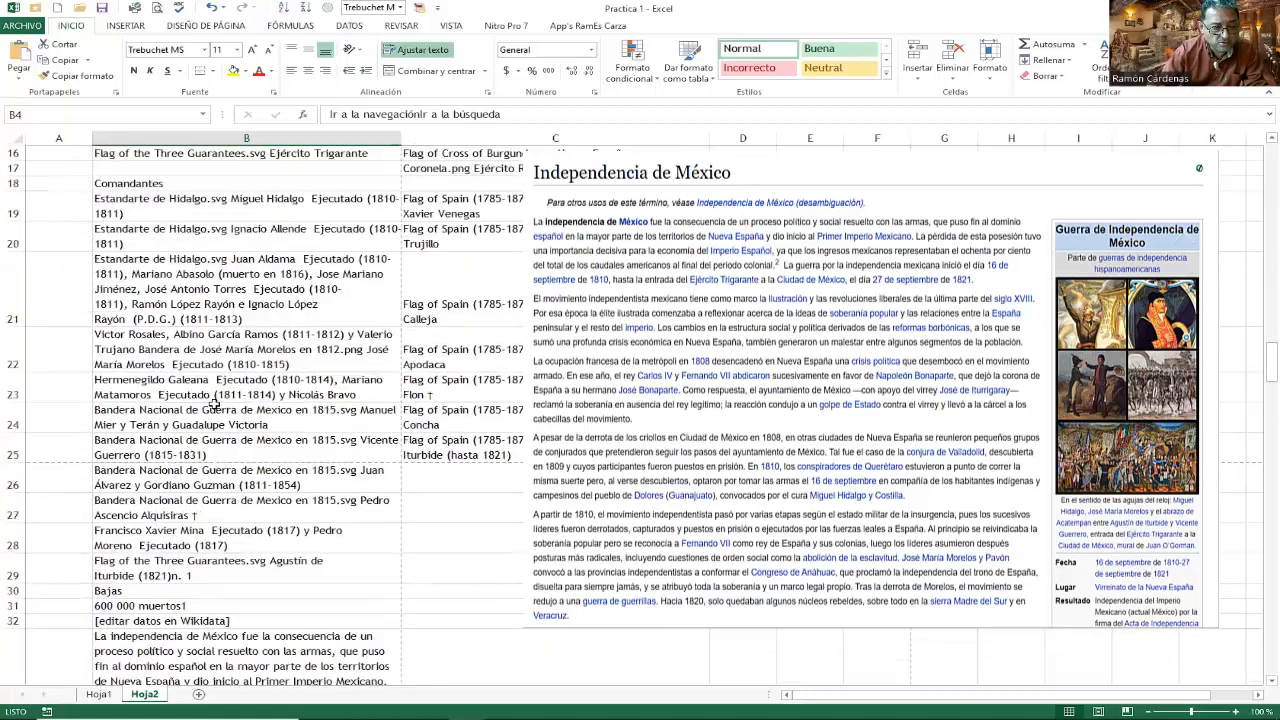
{"action": "scroll", "coordinate": [214, 402], "scroll_direction": "down", "scroll_amount": 1}
{"action": "left_click", "coordinate": [200, 437]}
{"action": "scroll", "coordinate": [205, 437], "scroll_direction": "down", "scroll_amount": 2}
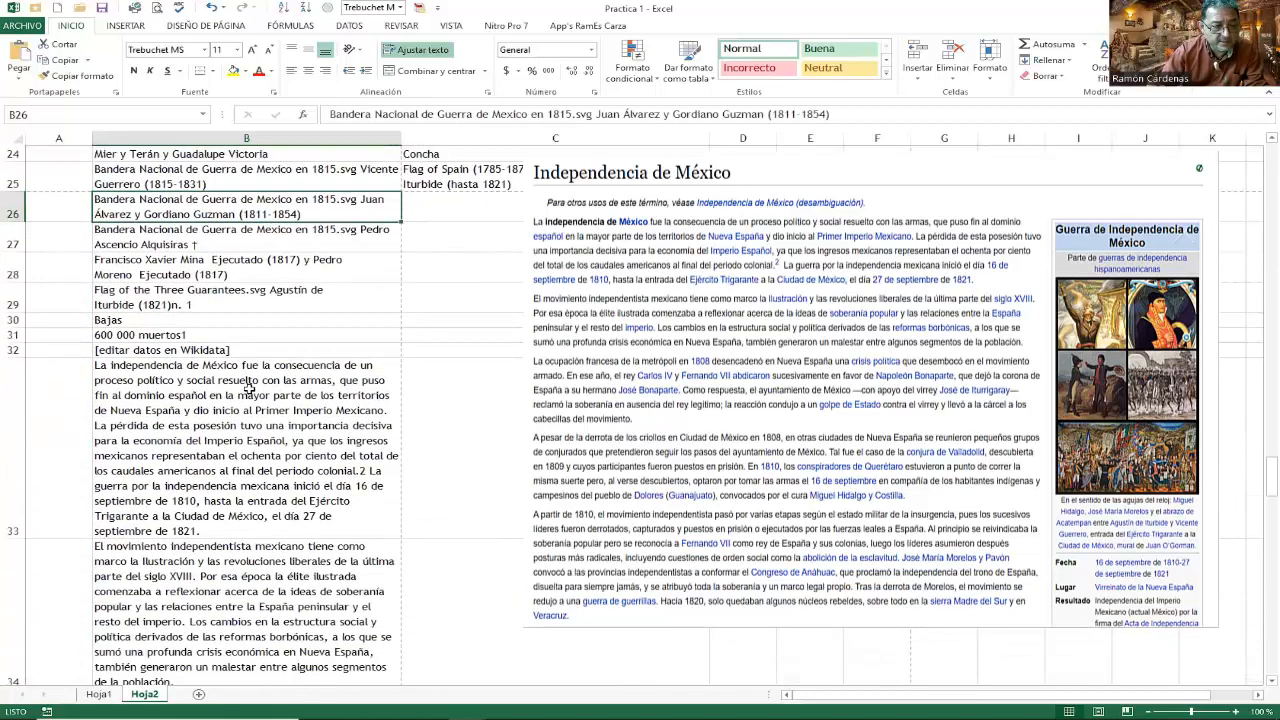
{"action": "scroll", "coordinate": [248, 388], "scroll_direction": "down", "scroll_amount": 1}
{"action": "left_click", "coordinate": [215, 334]}
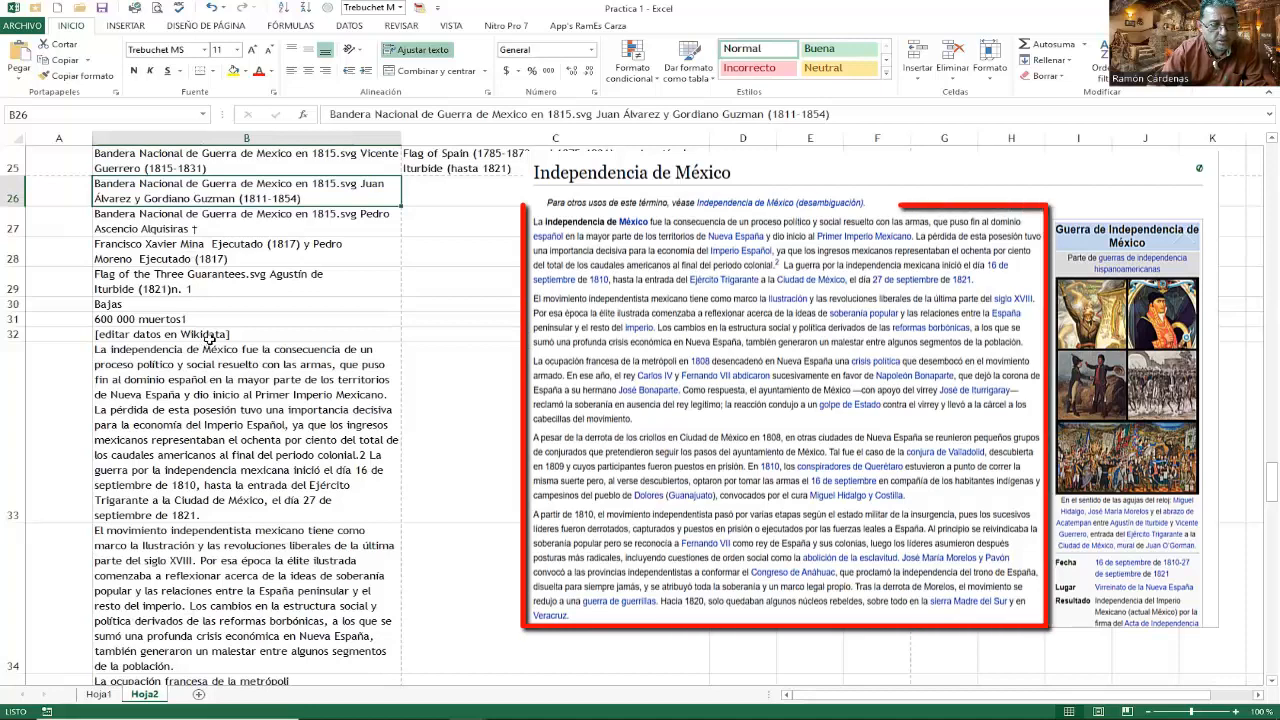
{"action": "left_click", "coordinate": [199, 380]}
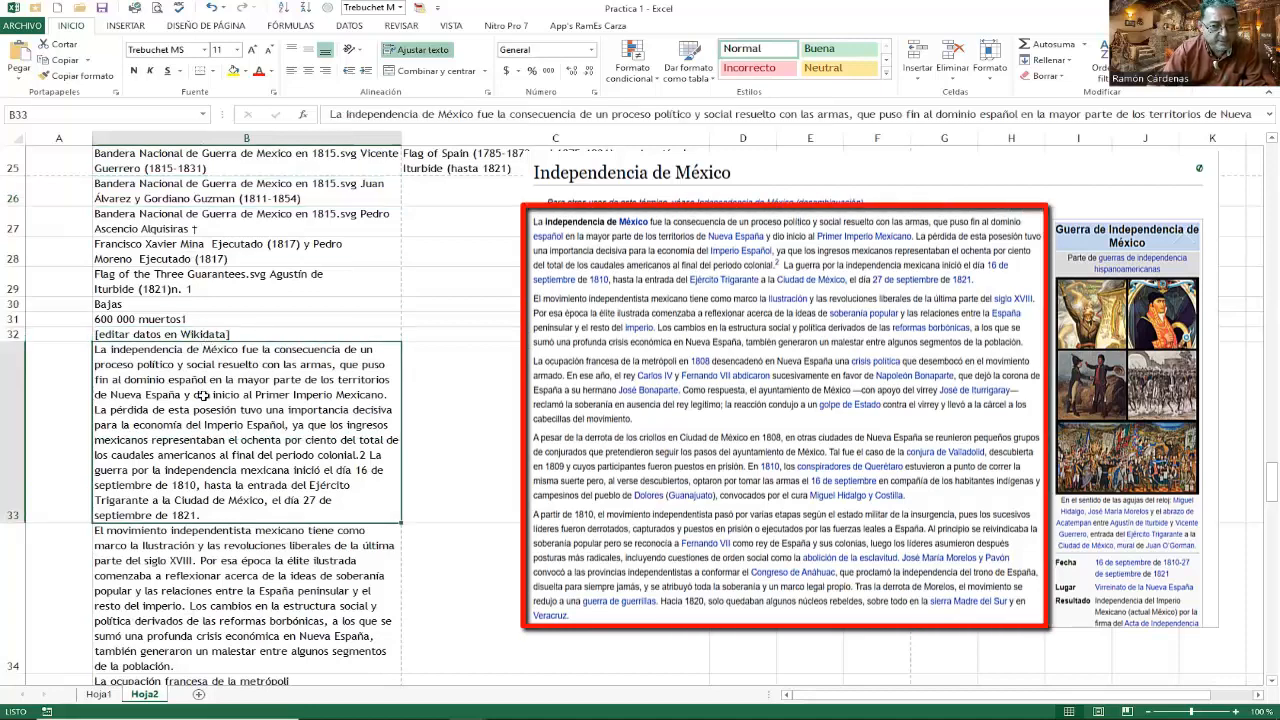
Delete row 4, which holds the leftover navigation text "Ir a la navegaciónIr a la búsqueda"
{"action": "scroll", "coordinate": [202, 395], "scroll_direction": "up", "scroll_amount": 4}
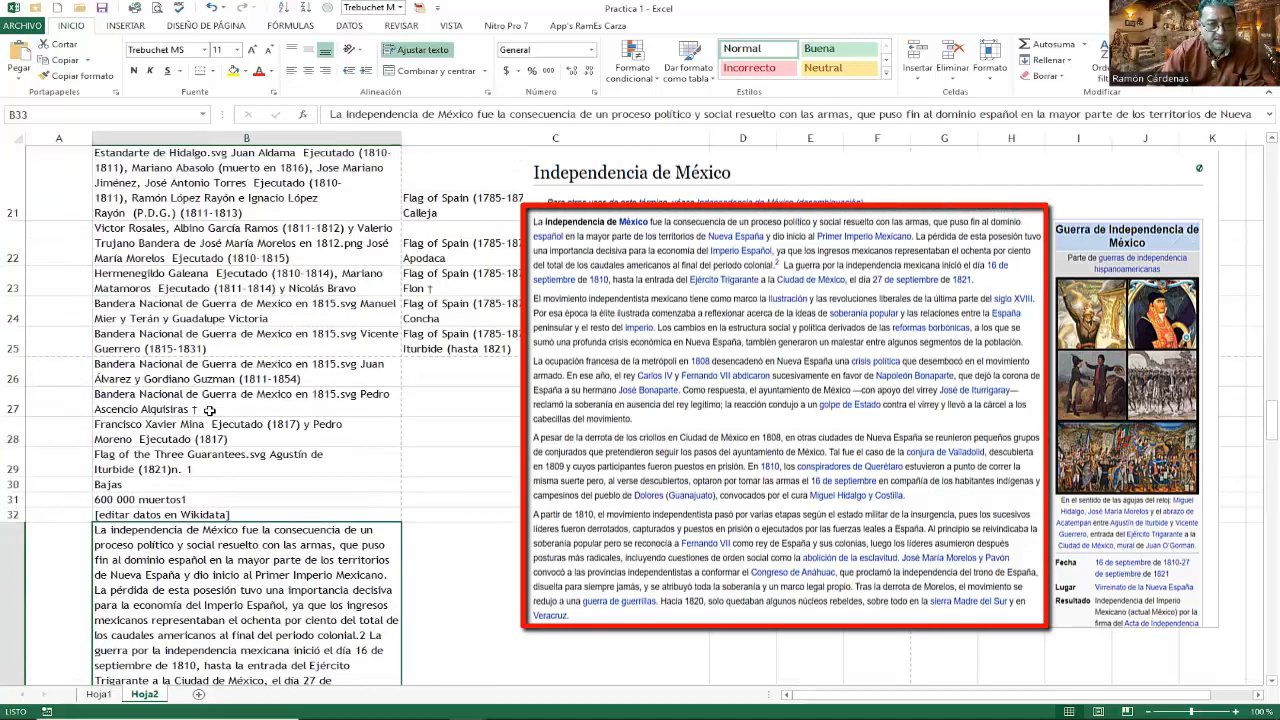
{"action": "scroll", "coordinate": [243, 282], "scroll_direction": "up", "scroll_amount": 1}
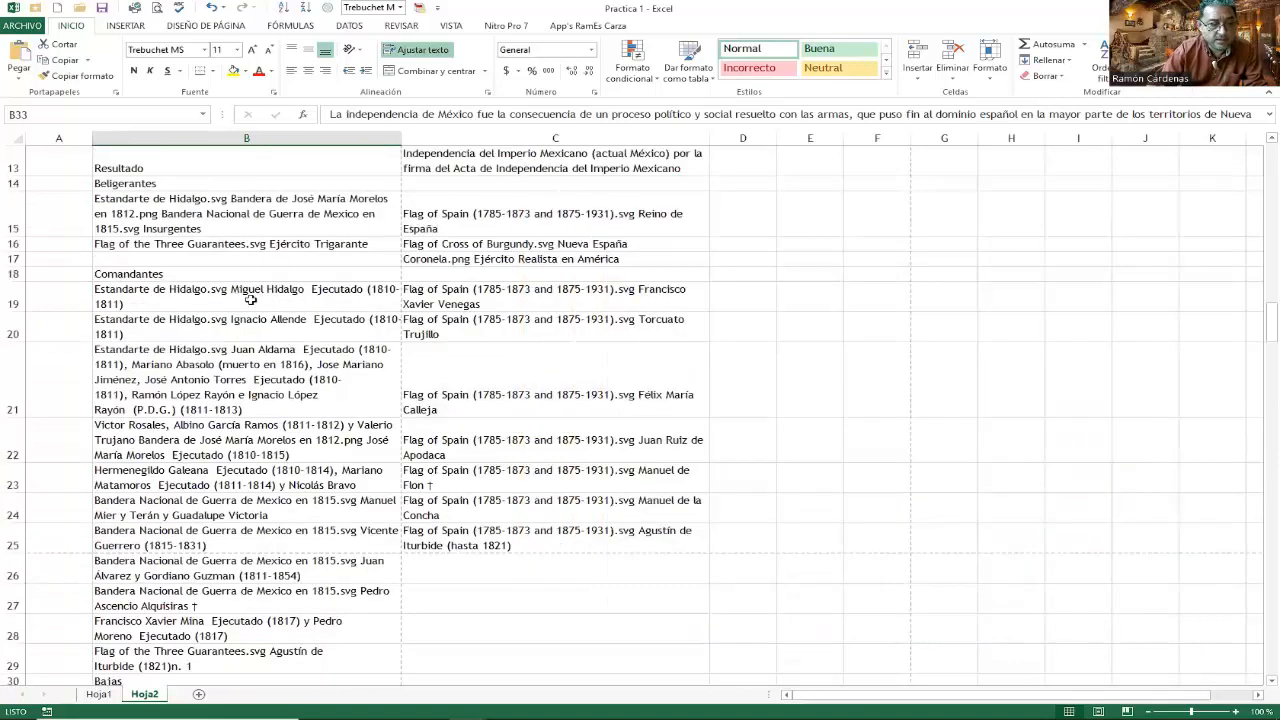
{"action": "scroll", "coordinate": [250, 298], "scroll_direction": "up", "scroll_amount": 2}
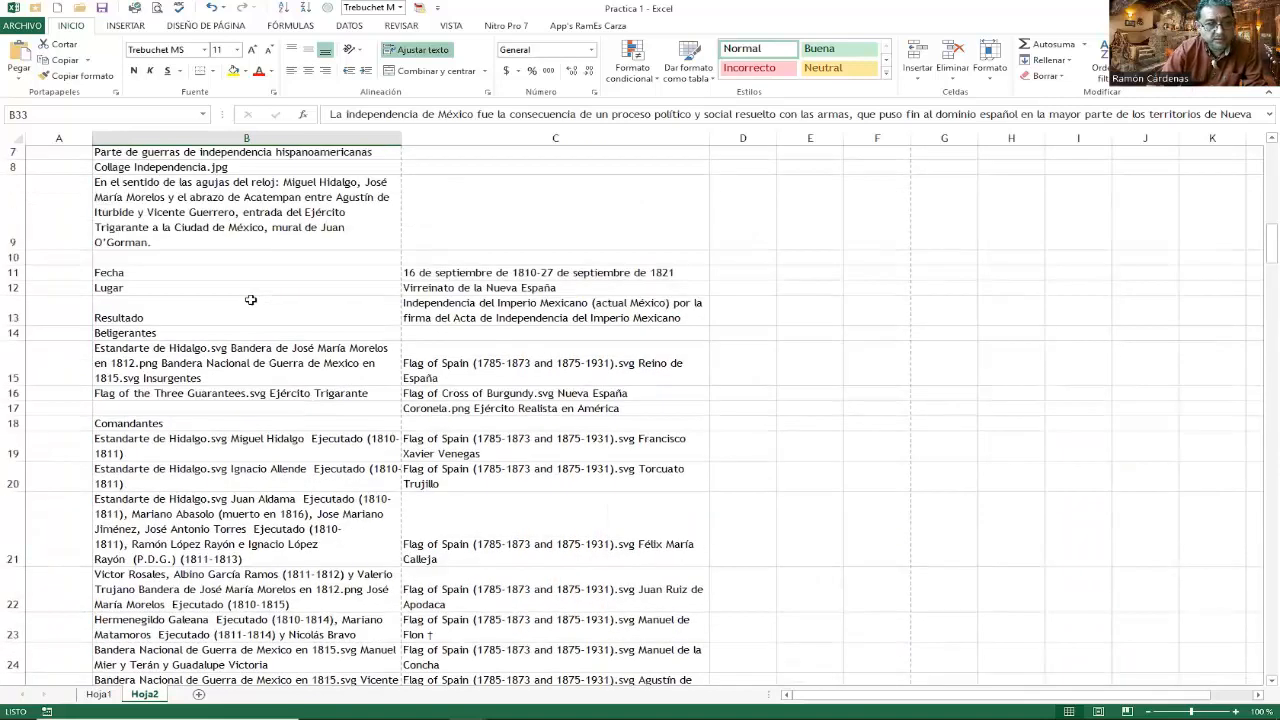
{"action": "scroll", "coordinate": [250, 300], "scroll_direction": "up", "scroll_amount": 2}
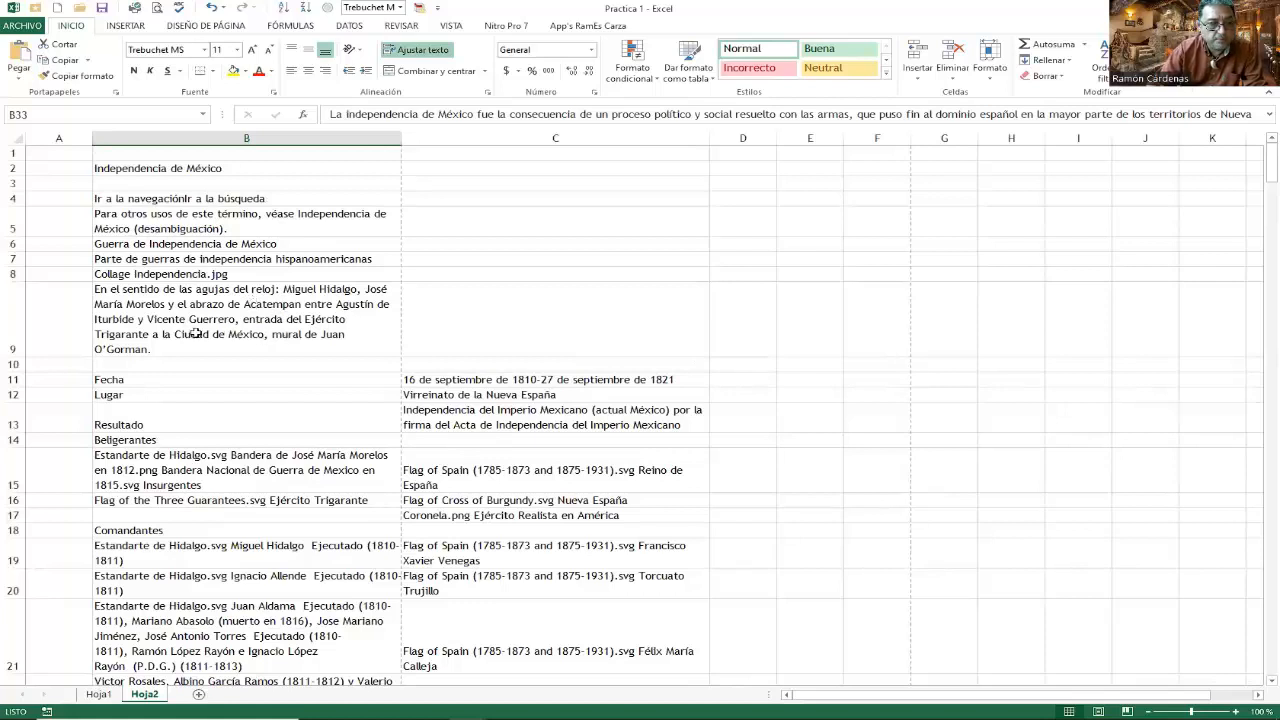
{"action": "left_click", "coordinate": [112, 201]}
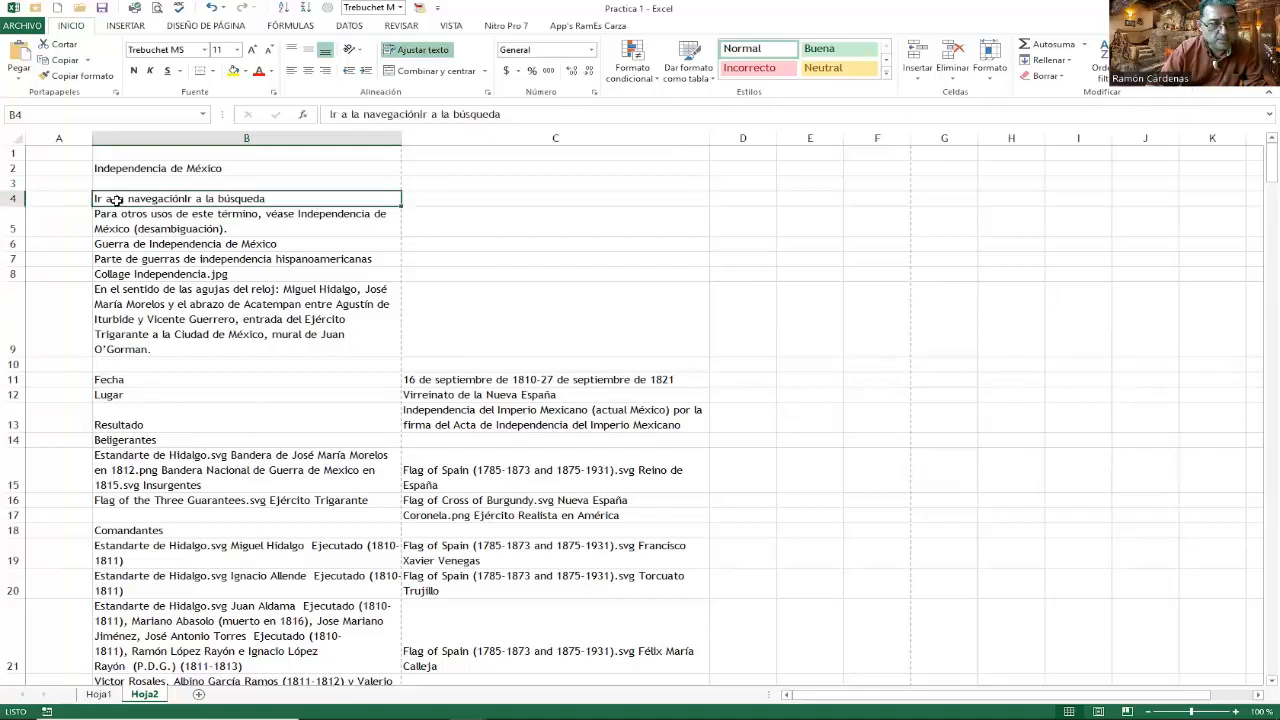
{"action": "left_click", "coordinate": [20, 200]}
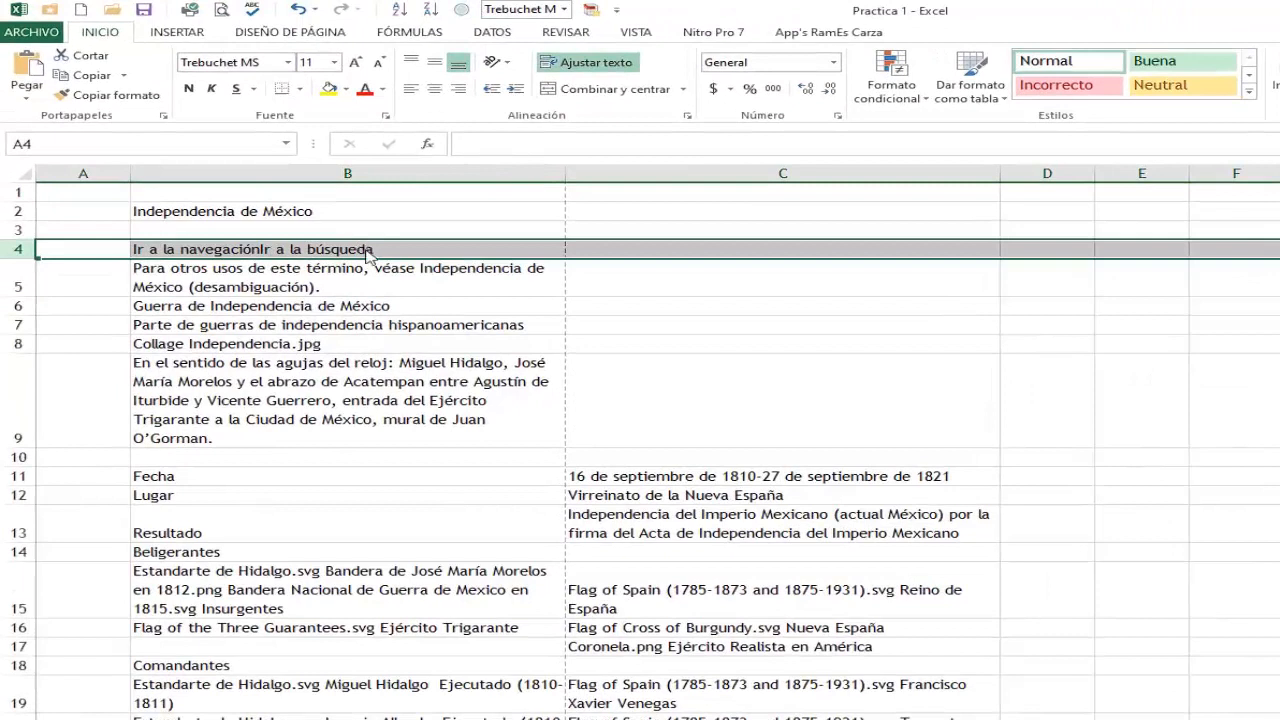
{"action": "right_click", "coordinate": [367, 249]}
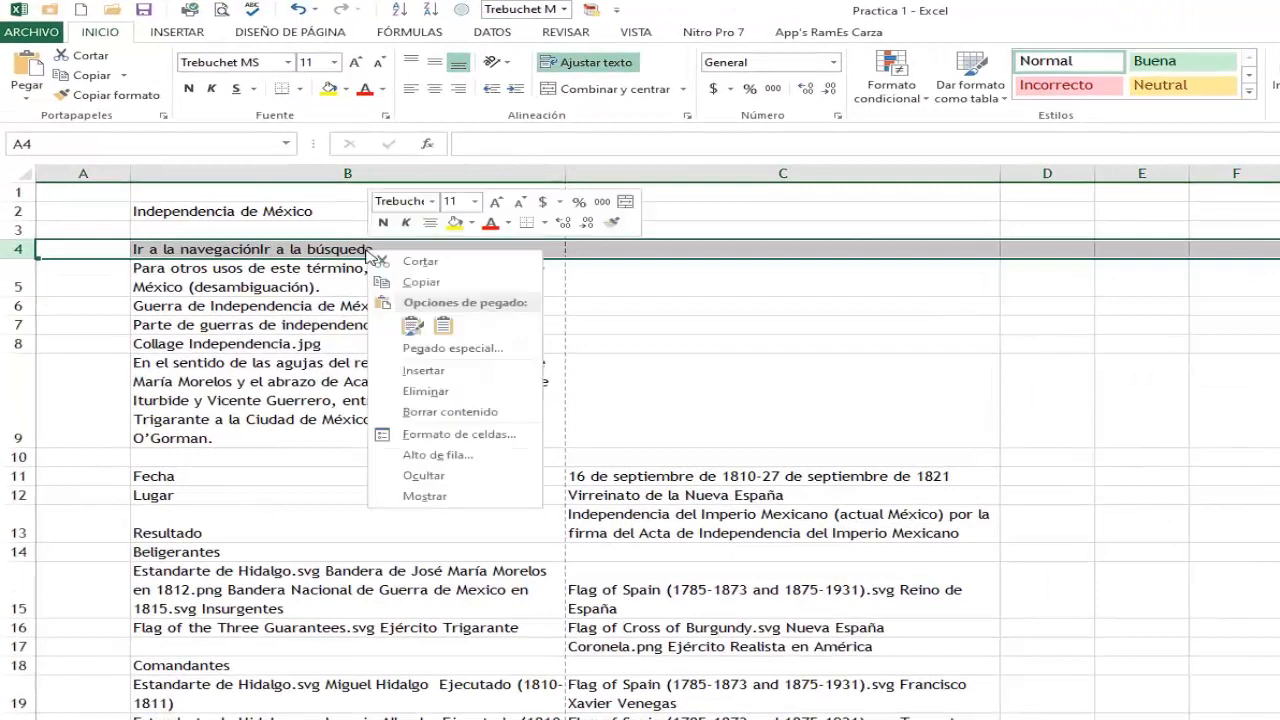
{"action": "left_click", "coordinate": [420, 392]}
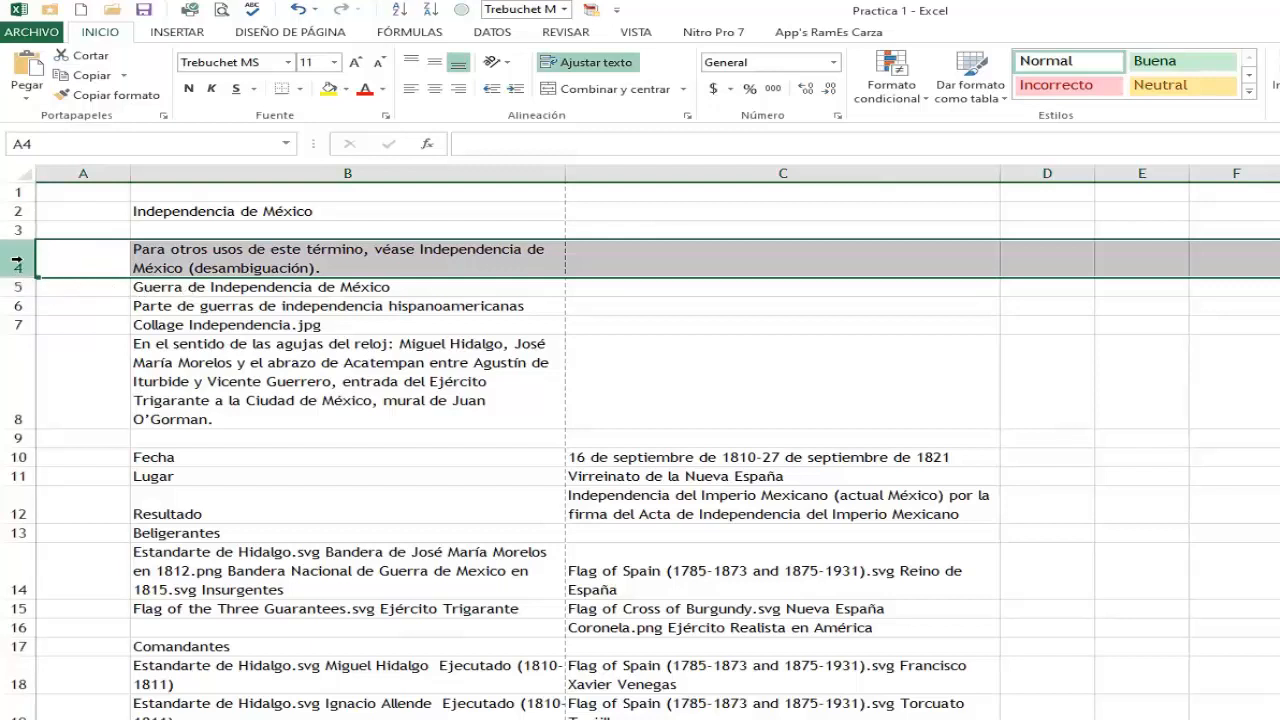
Highlight the cell containing "Guerra de Independencia de México" in row 5 with a yellow fill
{"action": "left_click", "coordinate": [188, 289]}
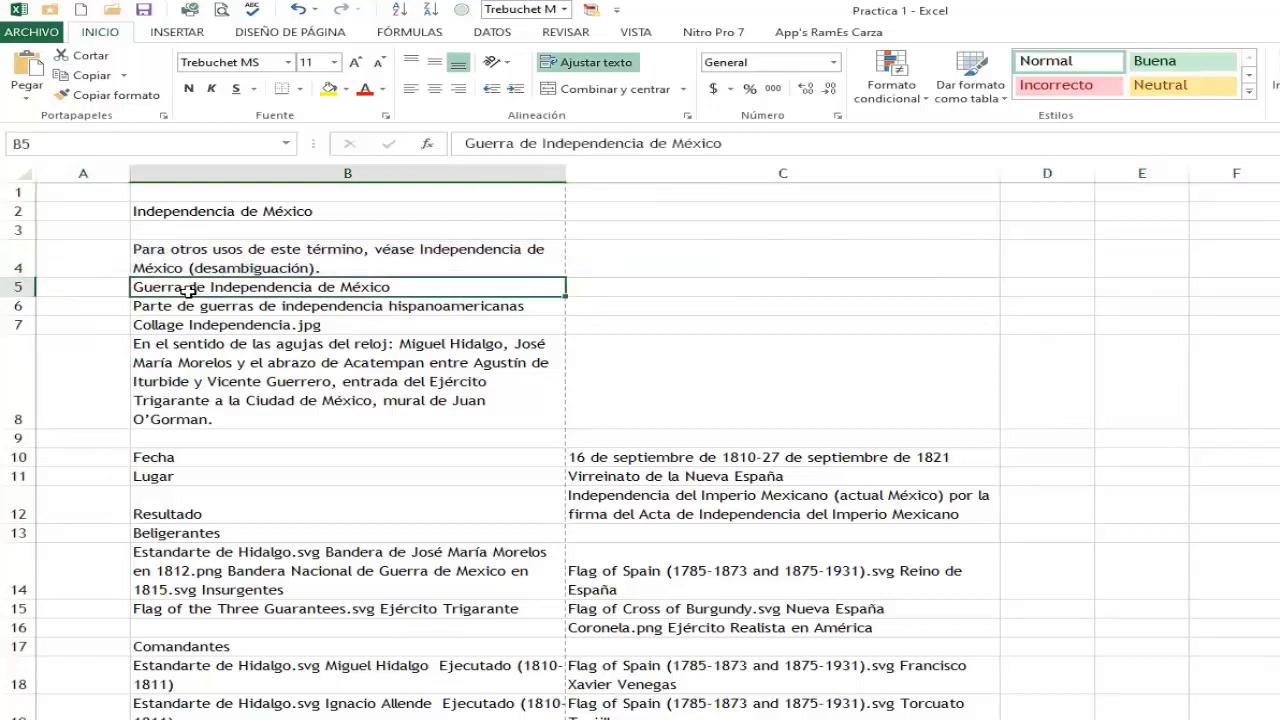
{"action": "left_click", "coordinate": [329, 88]}
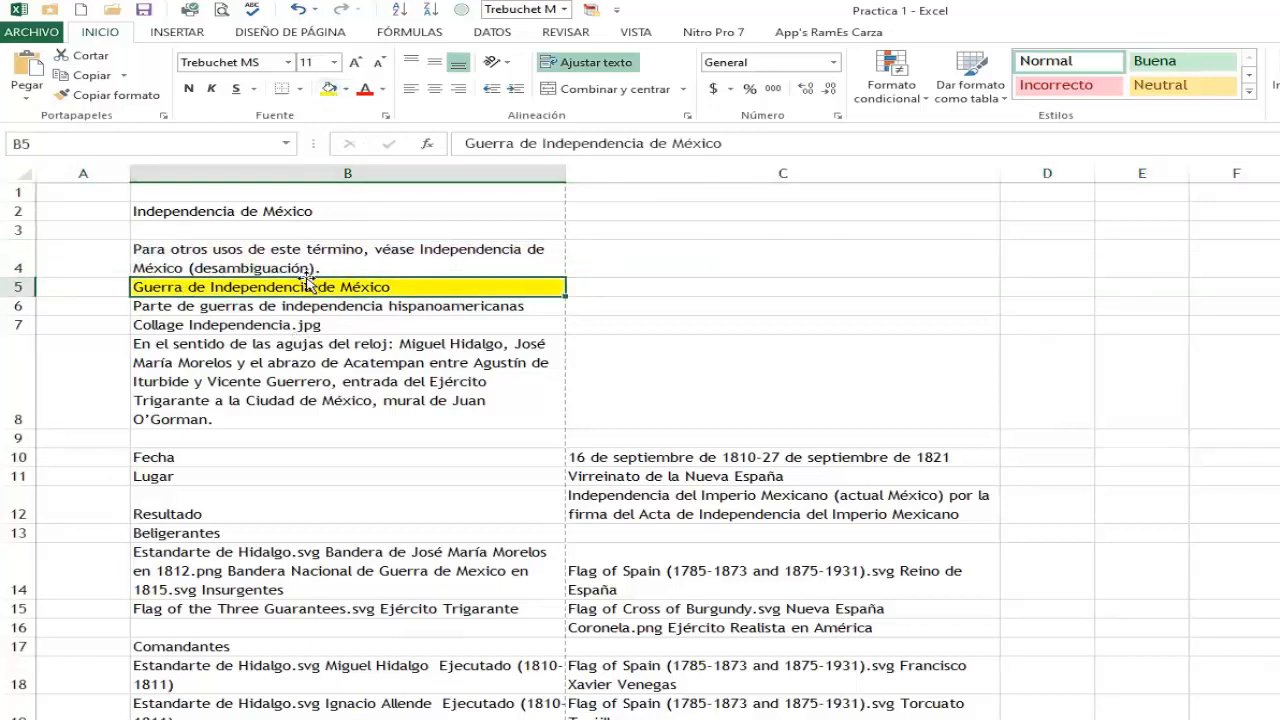
{"action": "left_click", "coordinate": [342, 318]}
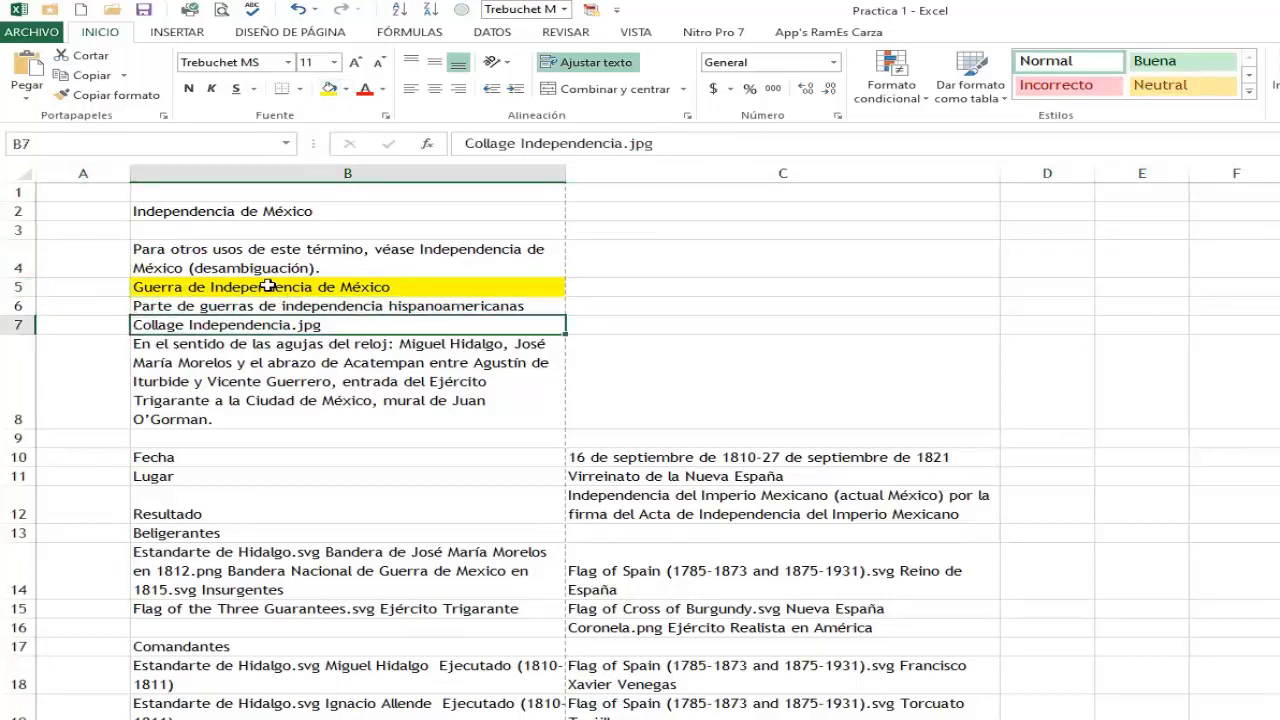
Delete row 4, which holds the disambiguation note "Para otros usos de este término, véase Independencia de México"
{"action": "left_click", "coordinate": [18, 260]}
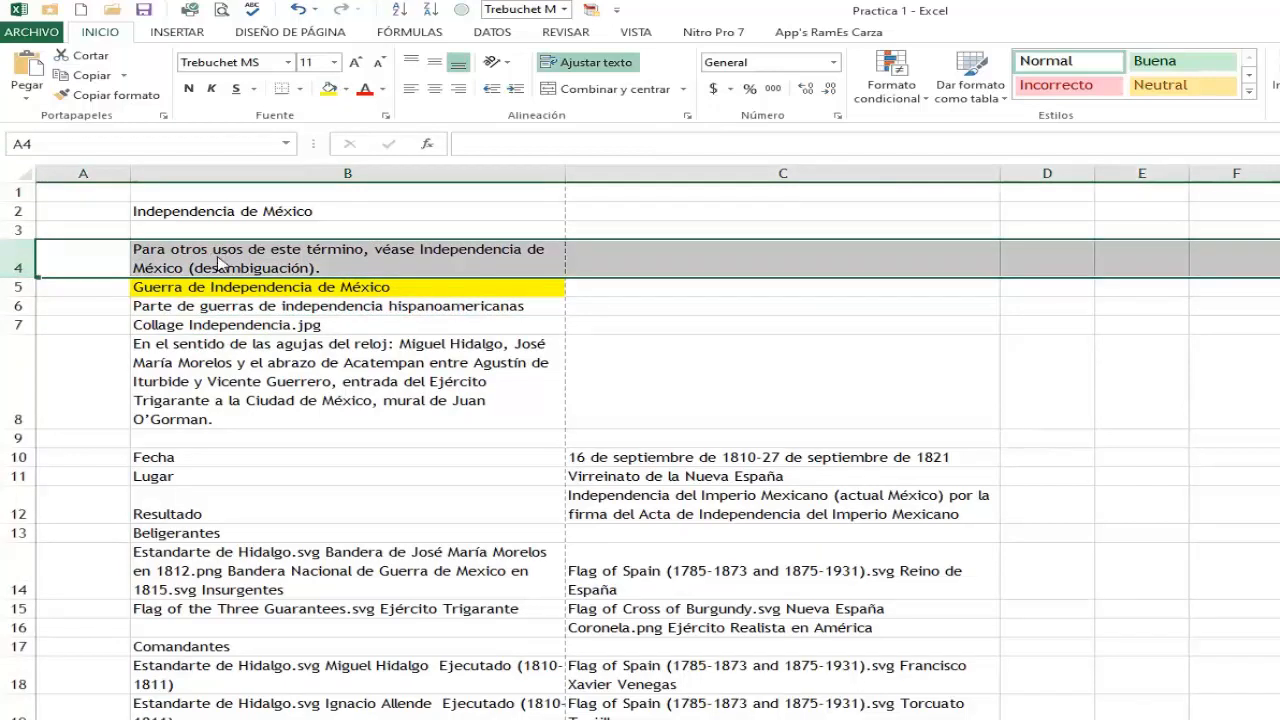
{"action": "right_click", "coordinate": [218, 256]}
{"action": "left_click", "coordinate": [276, 398]}
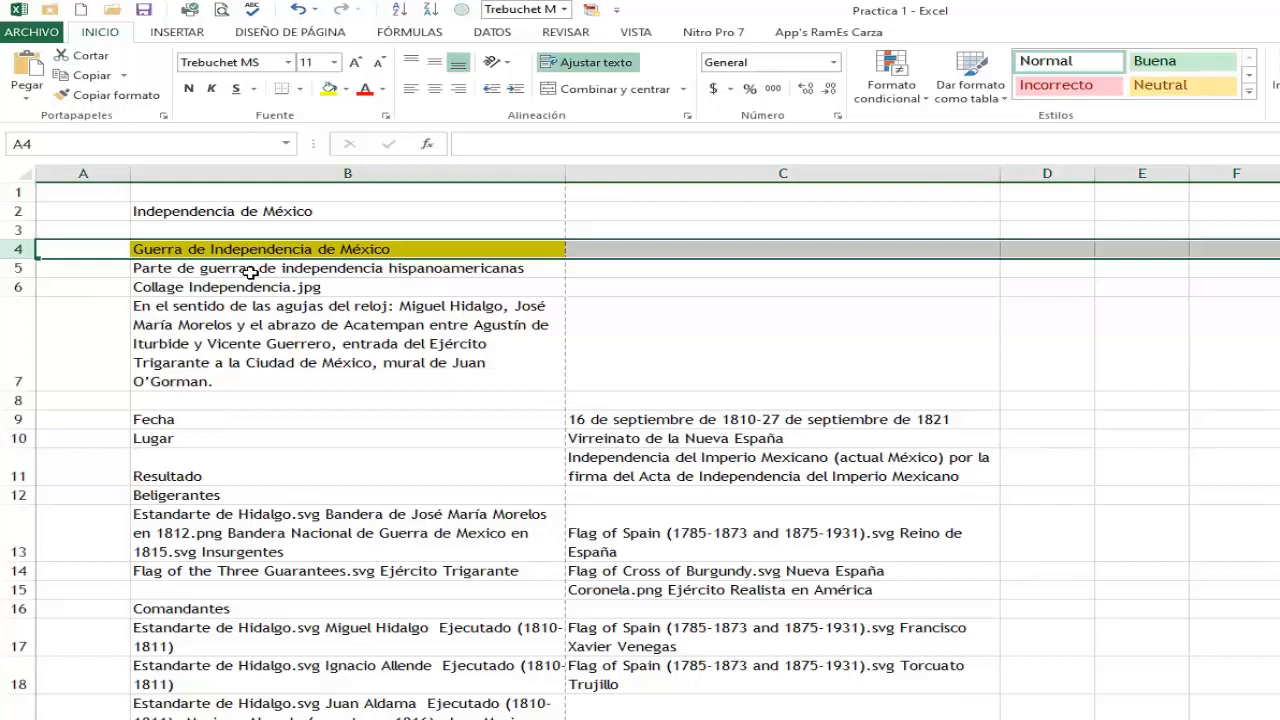
{"action": "left_click", "coordinate": [290, 253]}
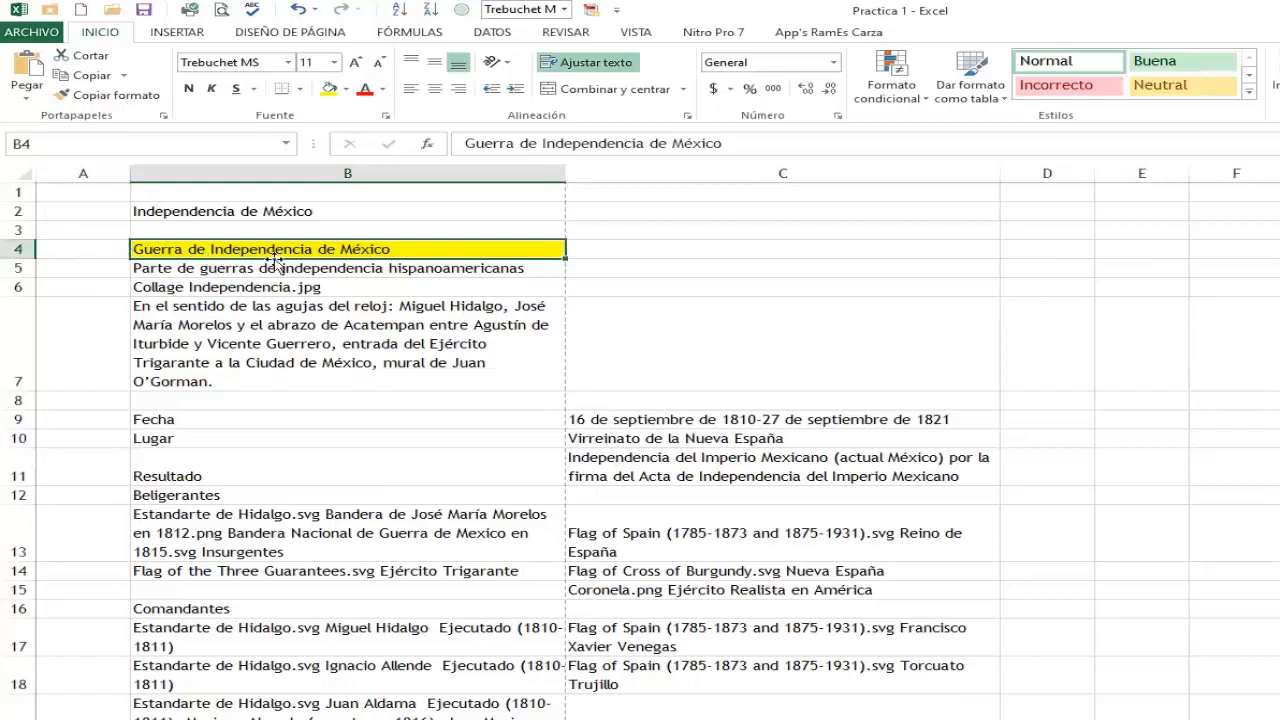
{"action": "right_click", "coordinate": [383, 253]}
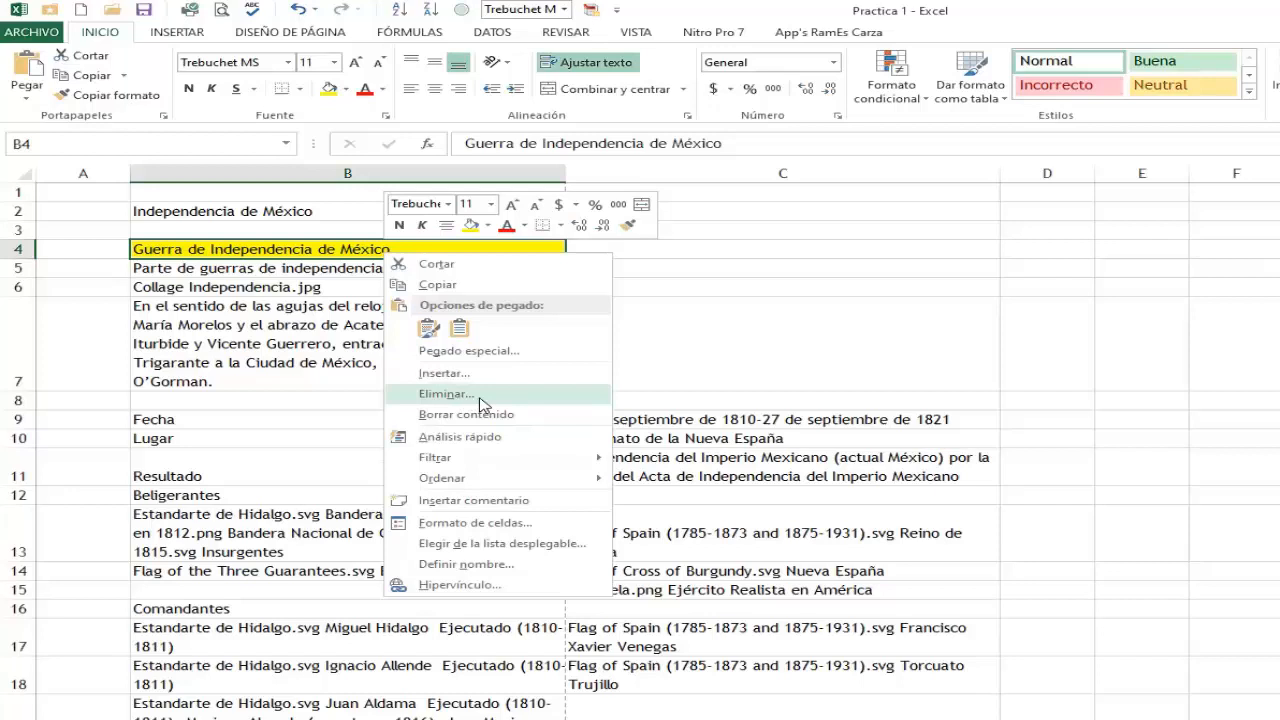
{"action": "right_click", "coordinate": [24, 252]}
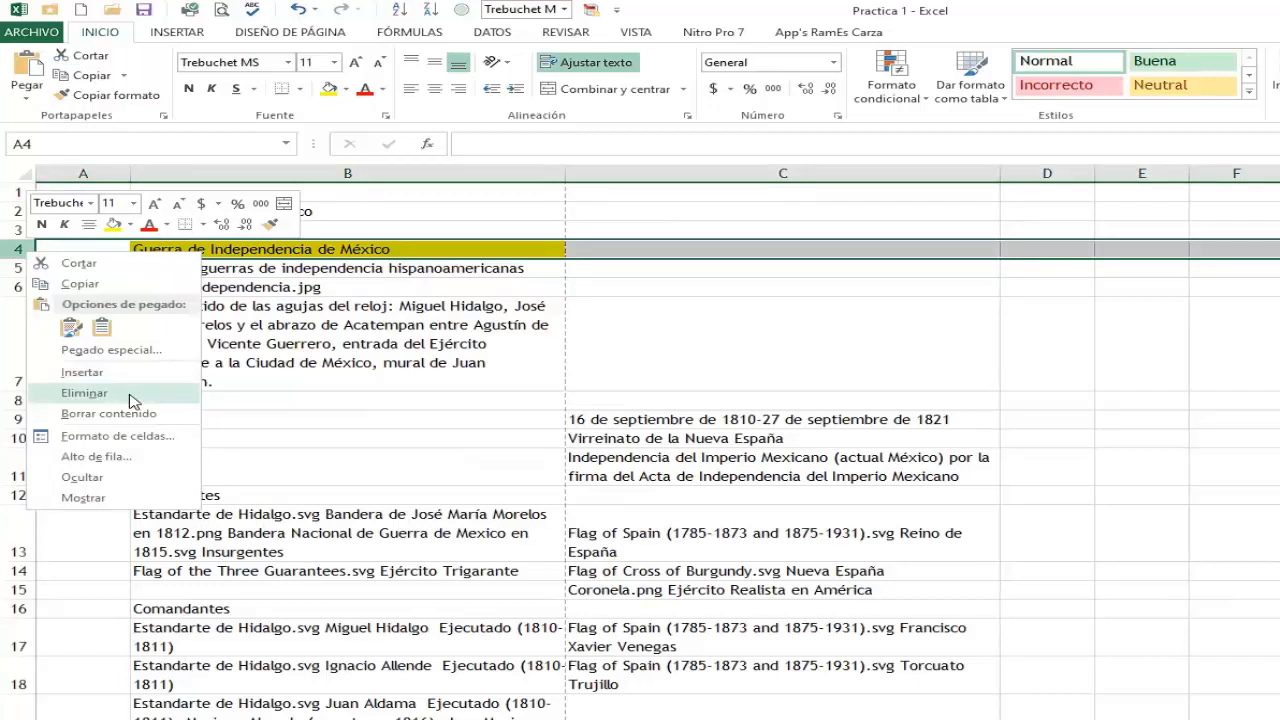
Delete the yellow cell B4 "Guerra de Independencia de México" with the "Toda la fila" option, removing its whole row
{"action": "left_click", "coordinate": [386, 252]}
{"action": "left_click", "coordinate": [386, 250]}
{"action": "right_click", "coordinate": [386, 249]}
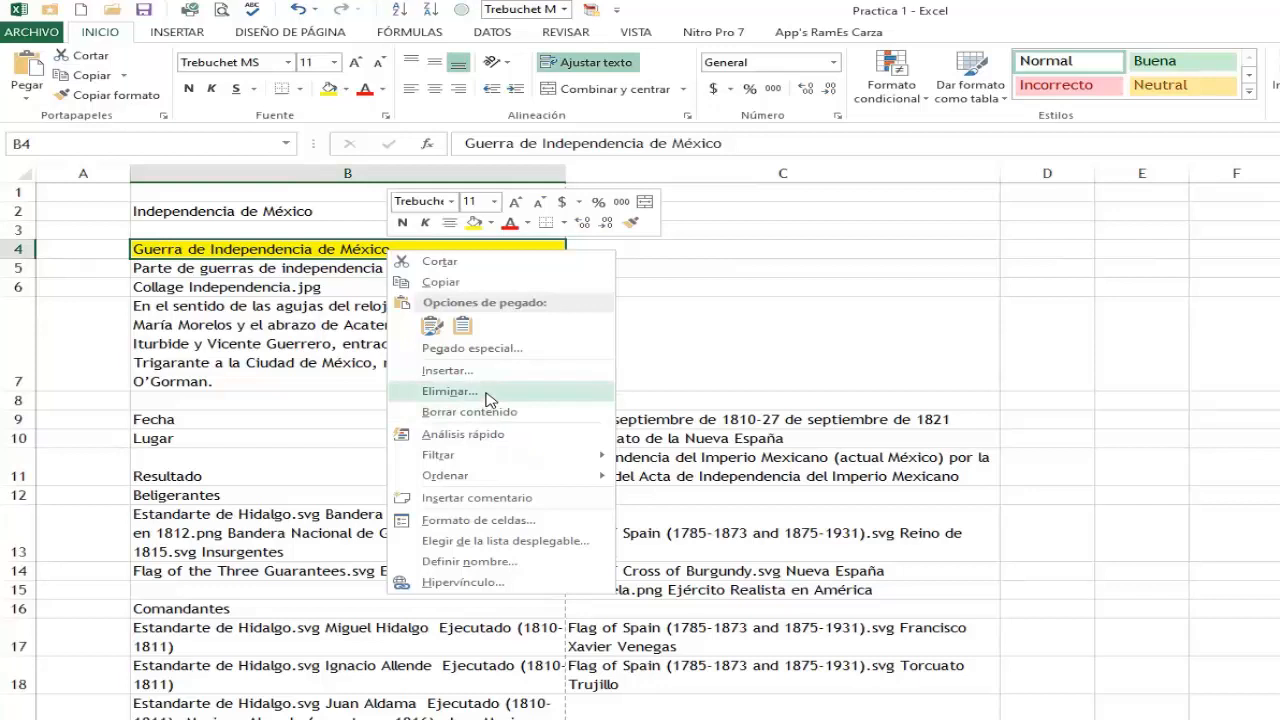
{"action": "left_click", "coordinate": [489, 395]}
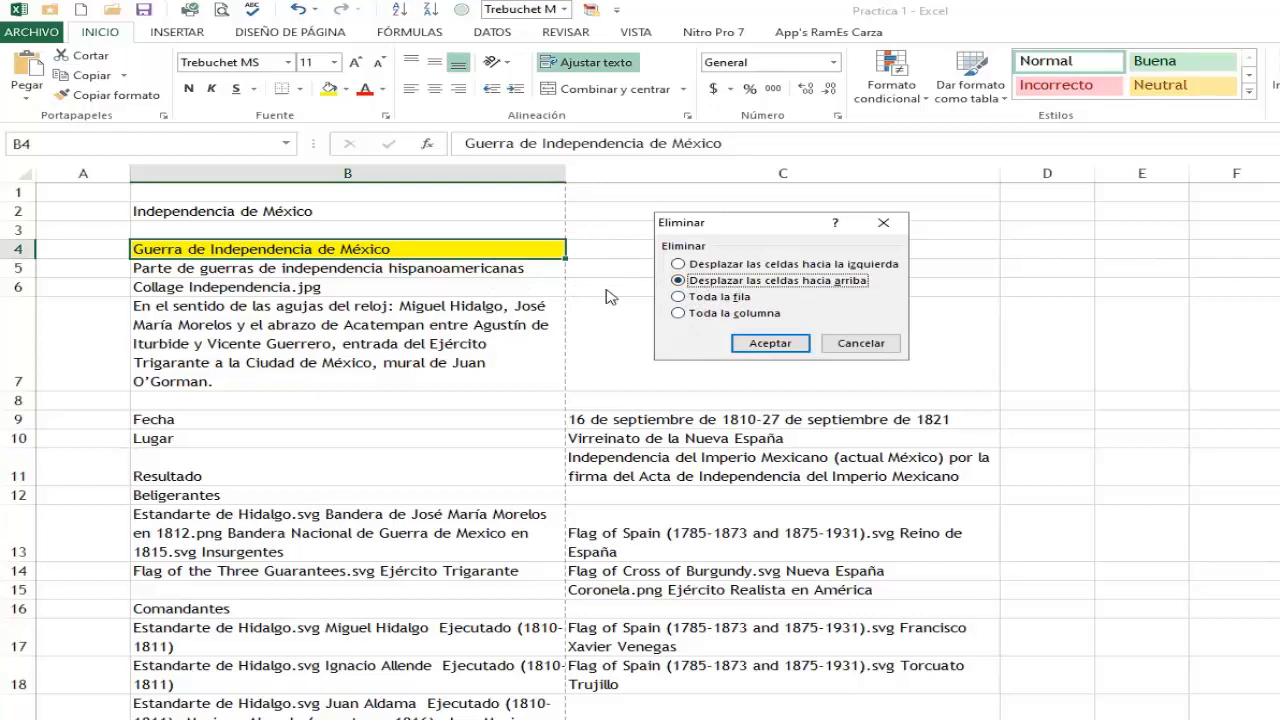
{"action": "left_click", "coordinate": [679, 265]}
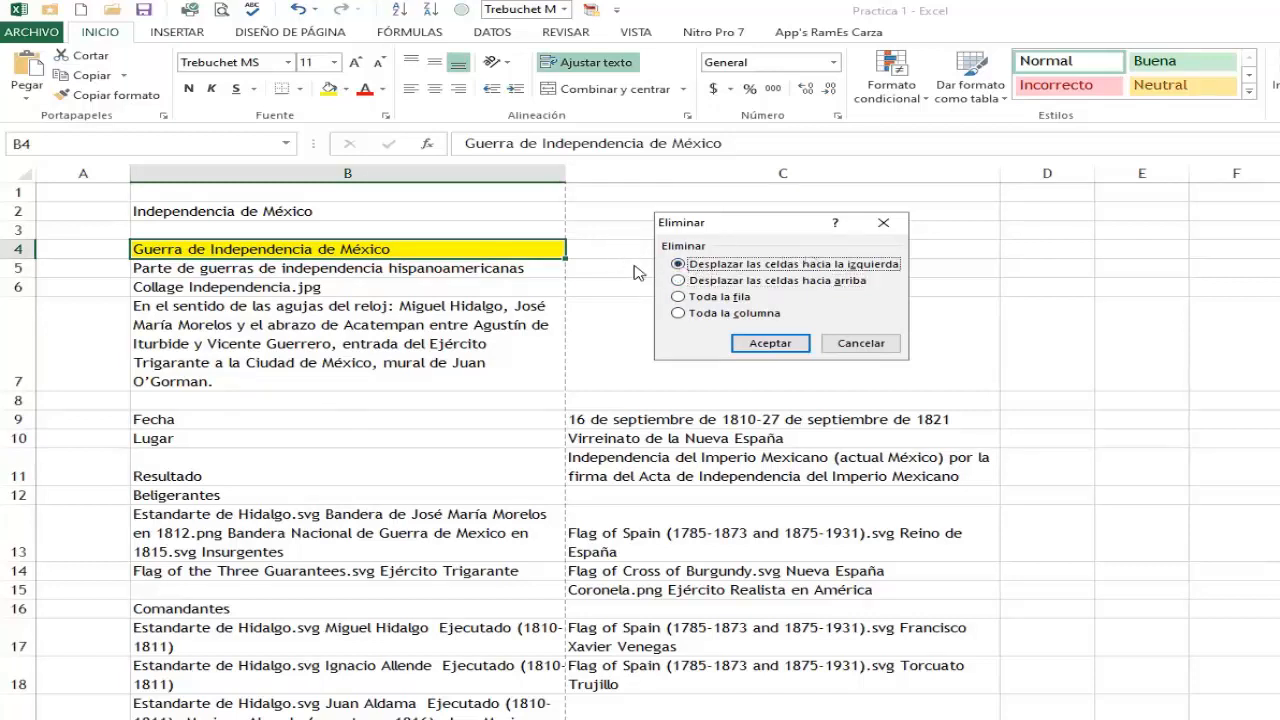
{"action": "left_click", "coordinate": [712, 298]}
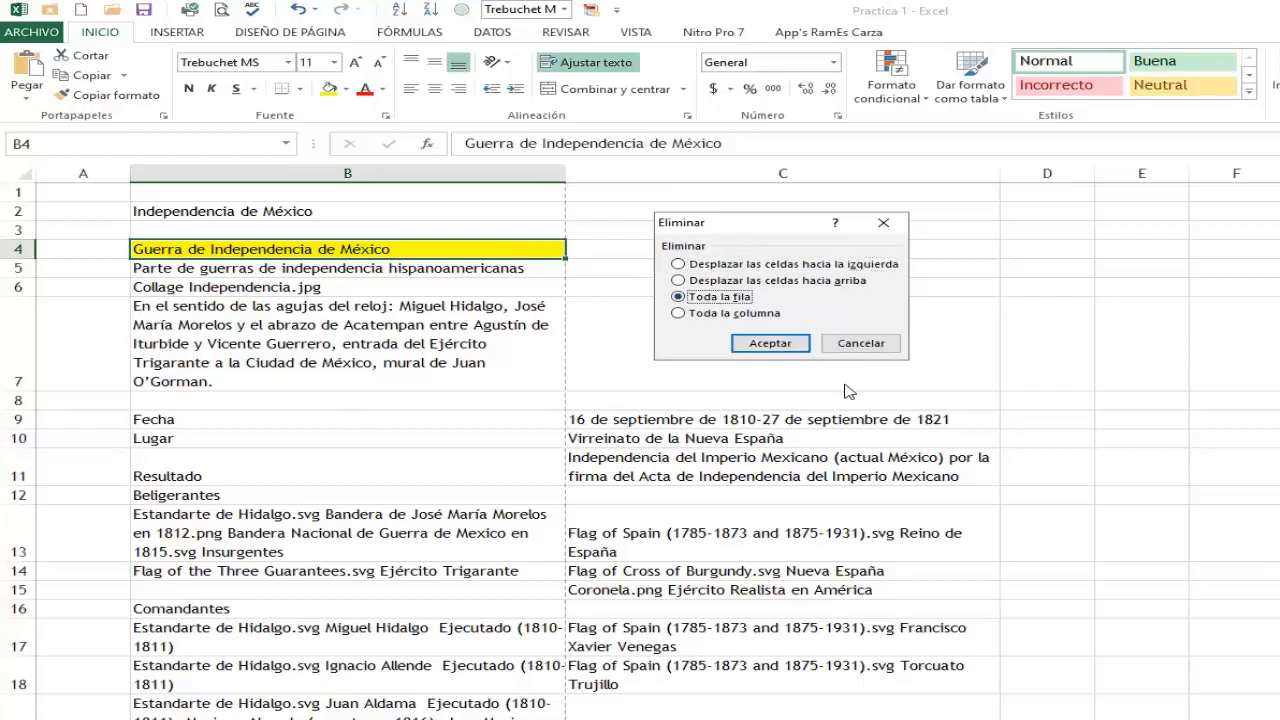
{"action": "left_click", "coordinate": [724, 313]}
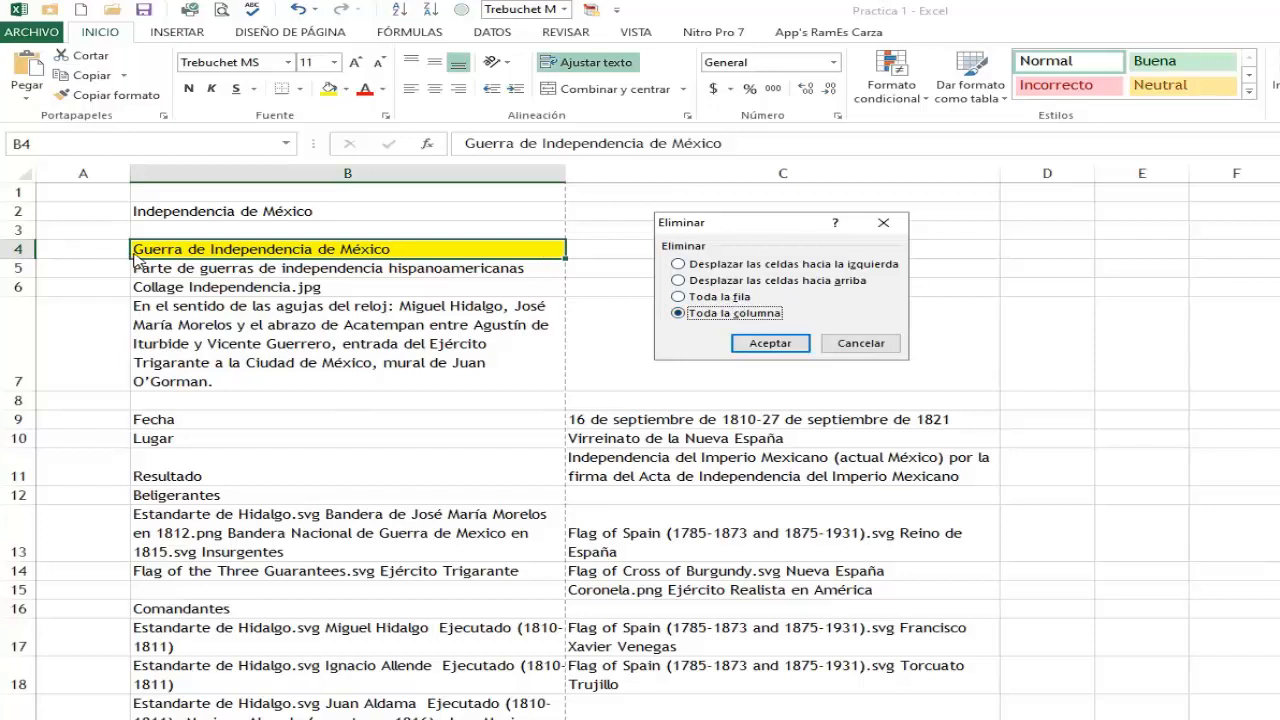
{"action": "left_click", "coordinate": [700, 300]}
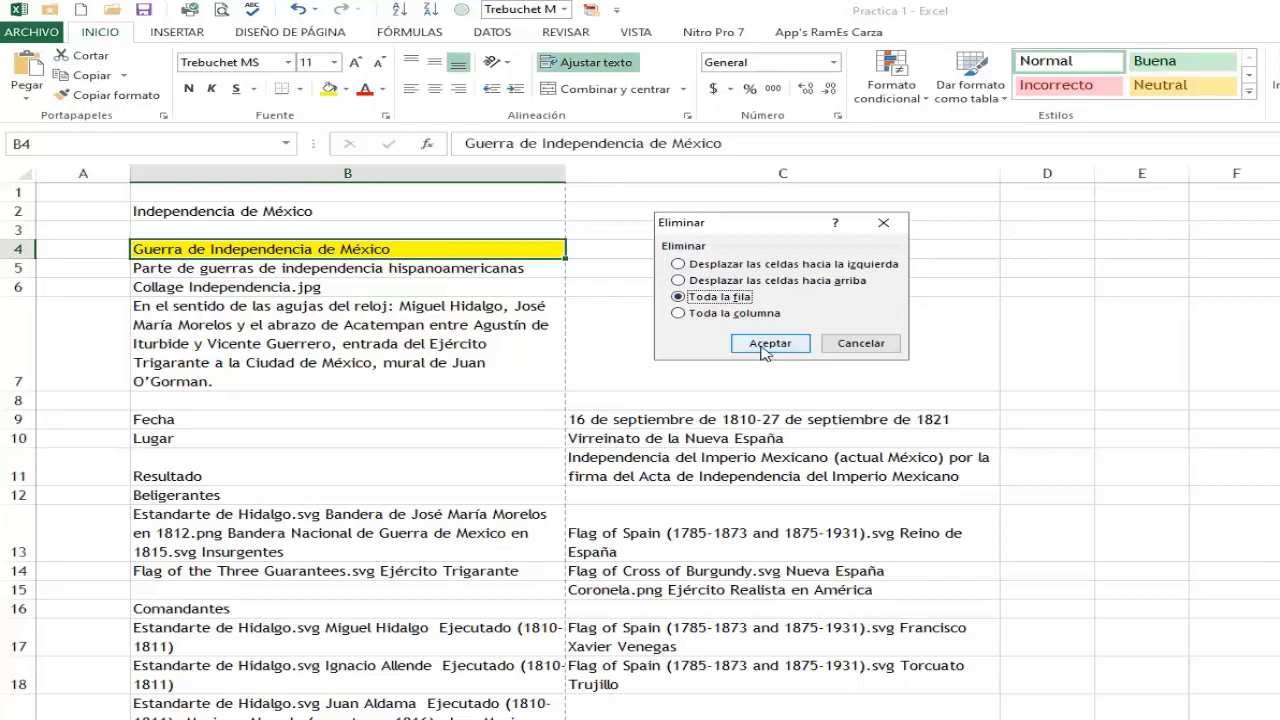
{"action": "left_click", "coordinate": [760, 345]}
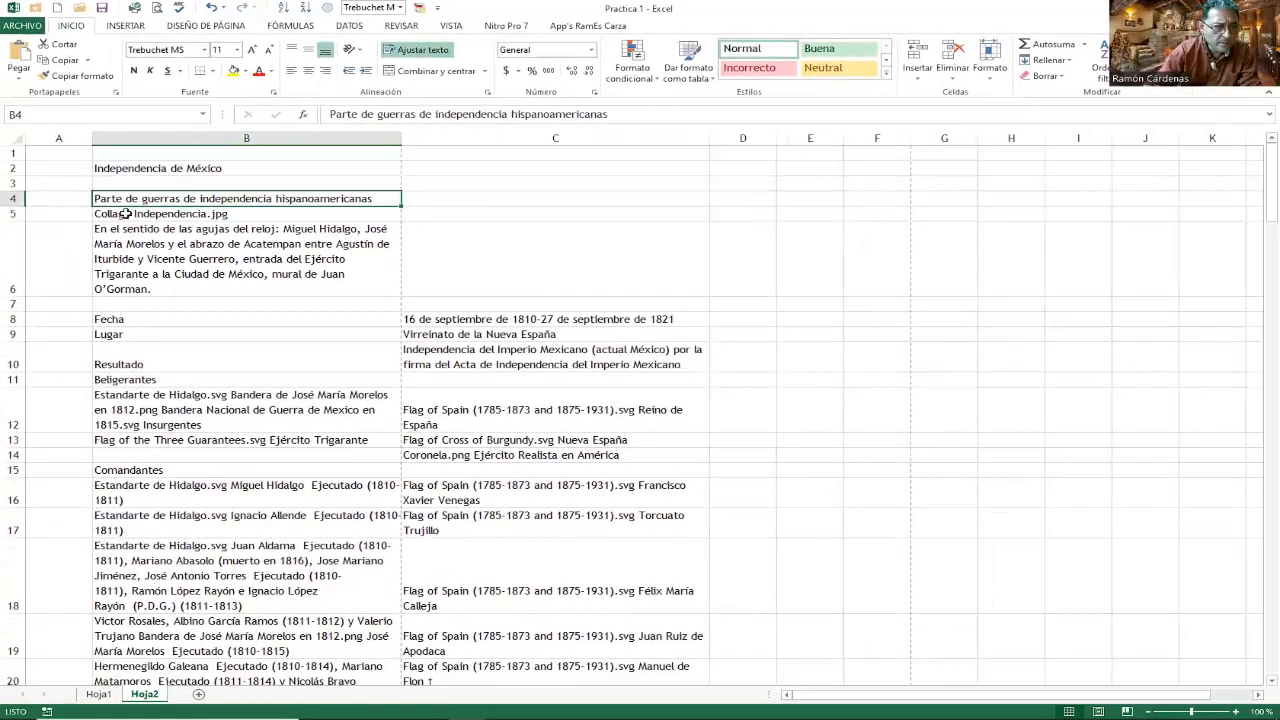
{"action": "left_click", "coordinate": [18, 199]}
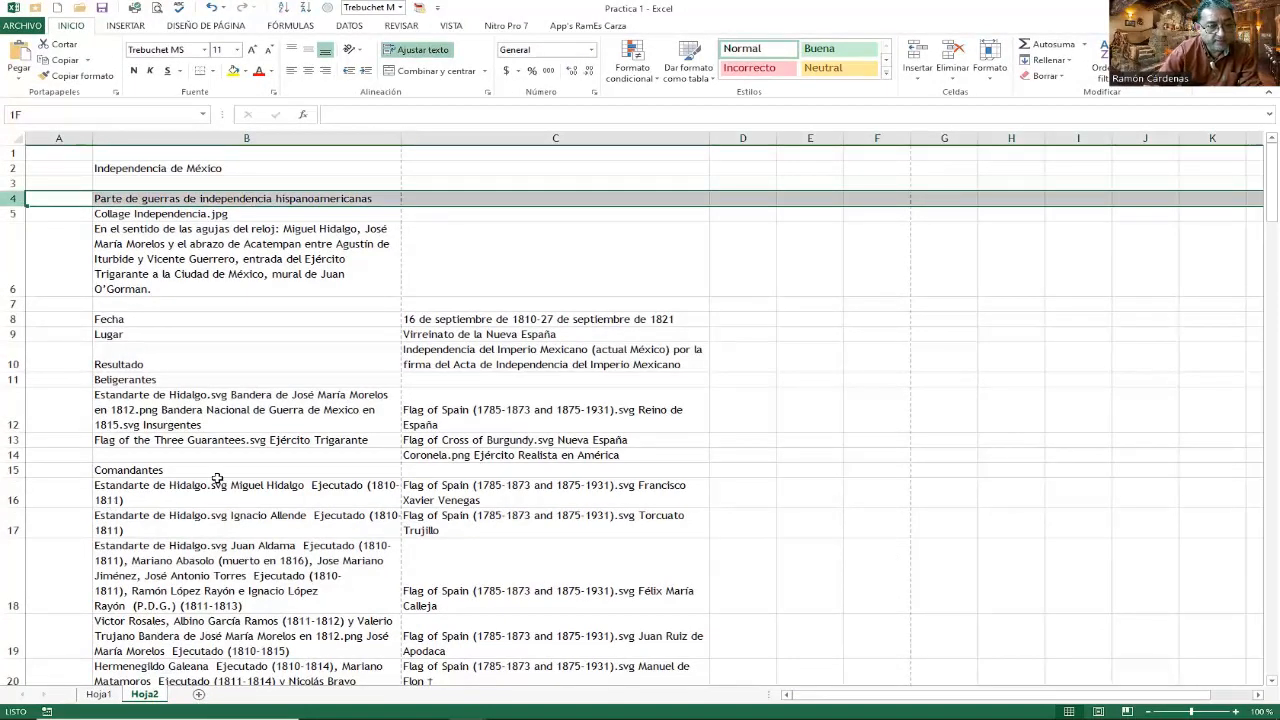
{"action": "scroll", "coordinate": [218, 318], "scroll_direction": "down", "scroll_amount": 2}
{"action": "key", "text": "shift+Down"}
{"action": "key", "text": "shift+Down"}
{"action": "key", "text": "shift+Down"}
{"action": "key", "text": "shift+Down"}
{"action": "key", "text": "shift+Down"}
{"action": "key", "text": "shift+Down"}
{"action": "key", "text": "shift+Down"}
{"action": "key", "text": "shift+Down"}
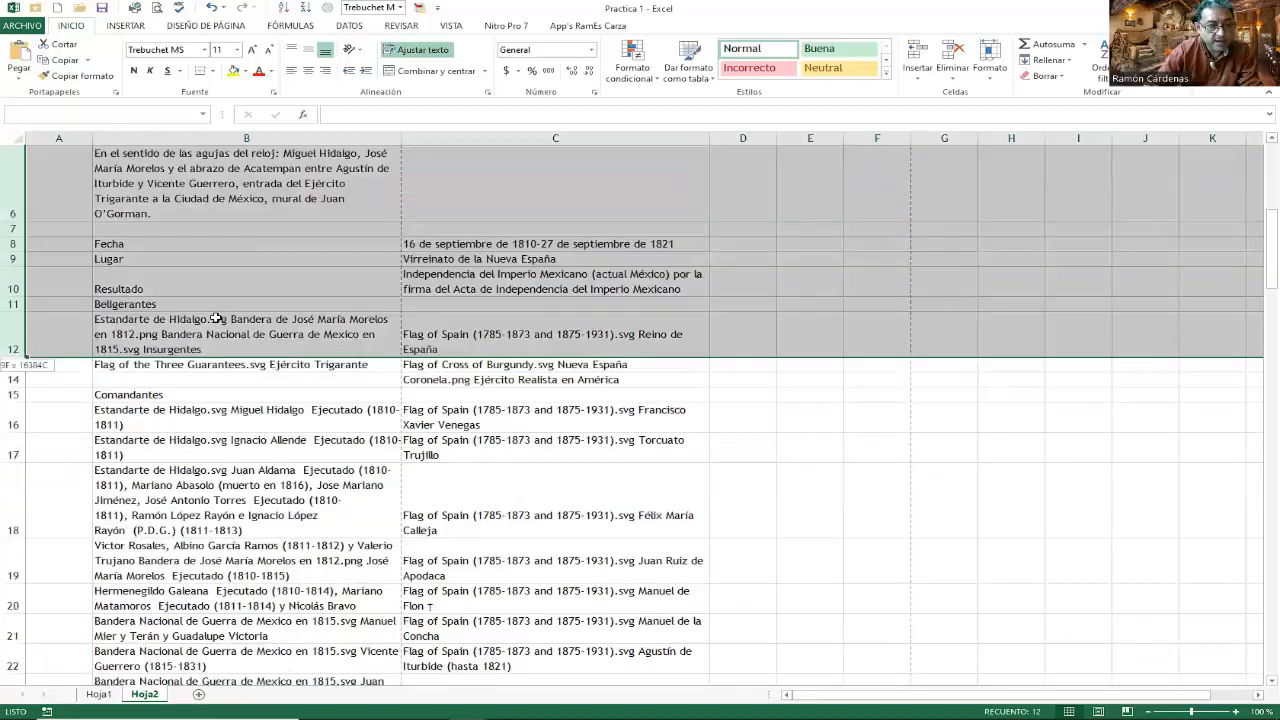
{"action": "scroll", "coordinate": [218, 318], "scroll_direction": "up", "scroll_amount": 2}
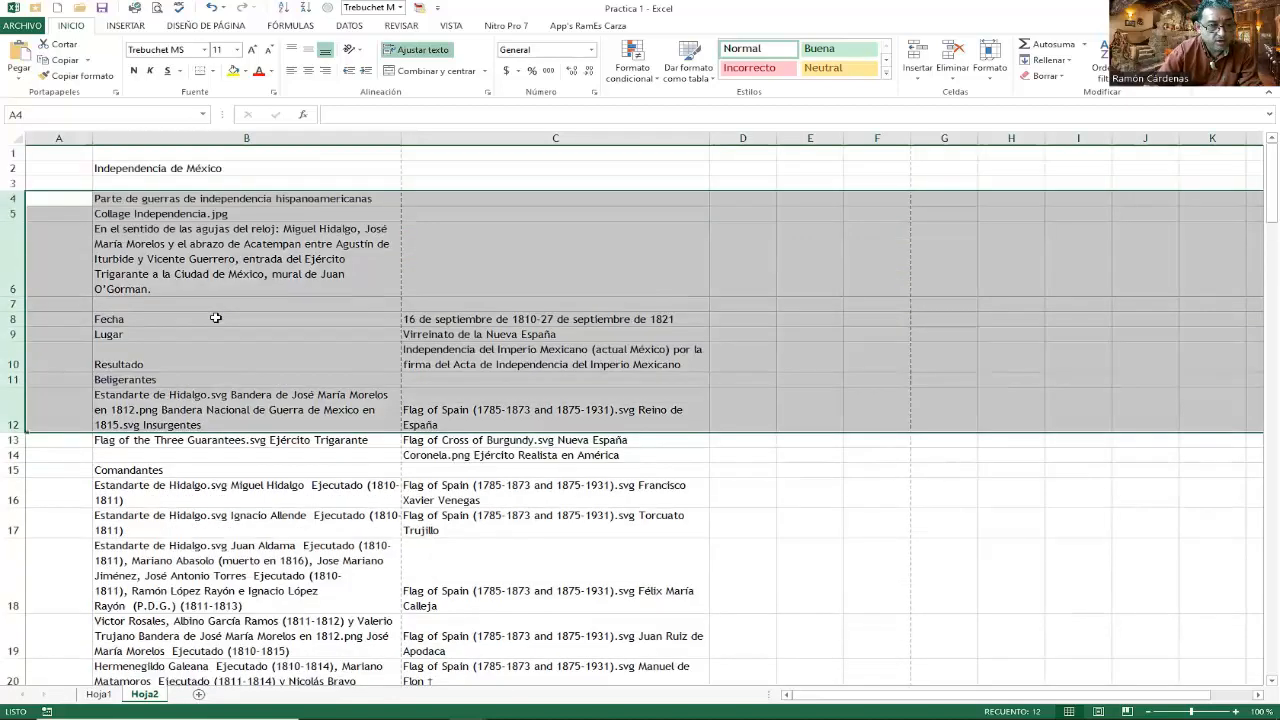
{"action": "left_click", "coordinate": [196, 140]}
{"action": "left_click_drag", "start_coordinate": [410, 151], "coordinate": [596, 172]}
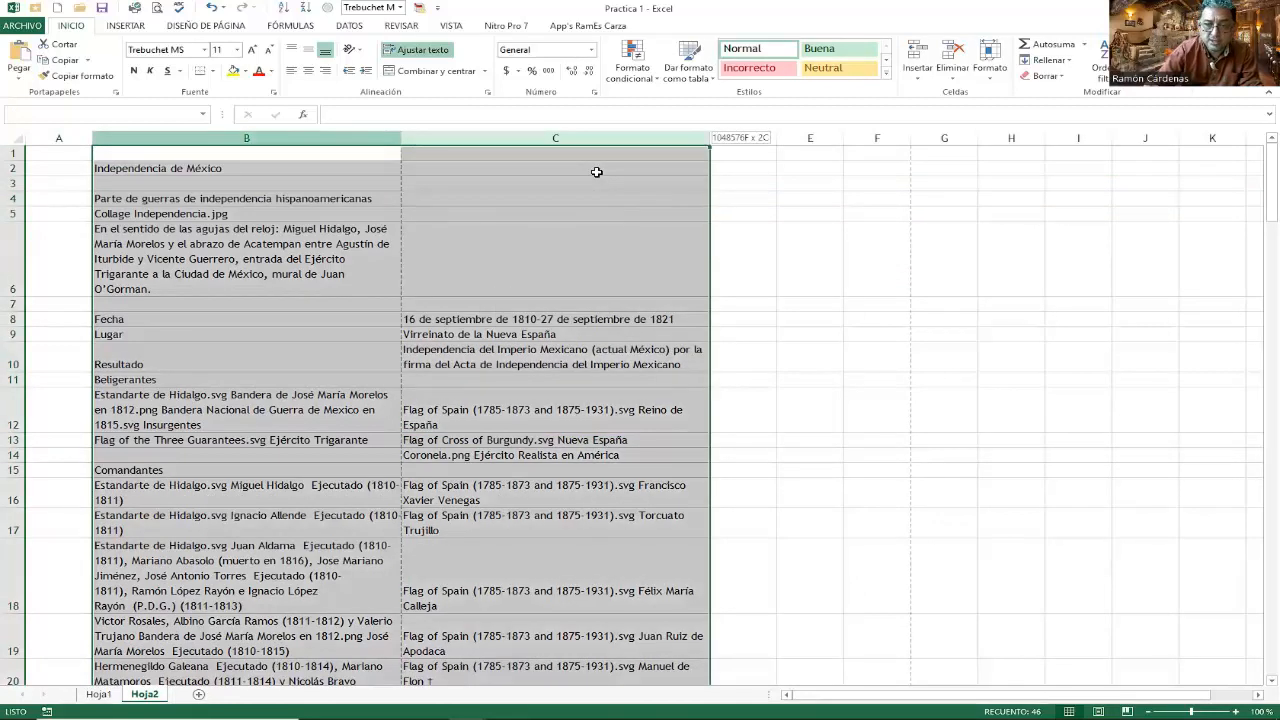
{"action": "left_click_drag", "start_coordinate": [596, 172], "coordinate": [596, 172]}
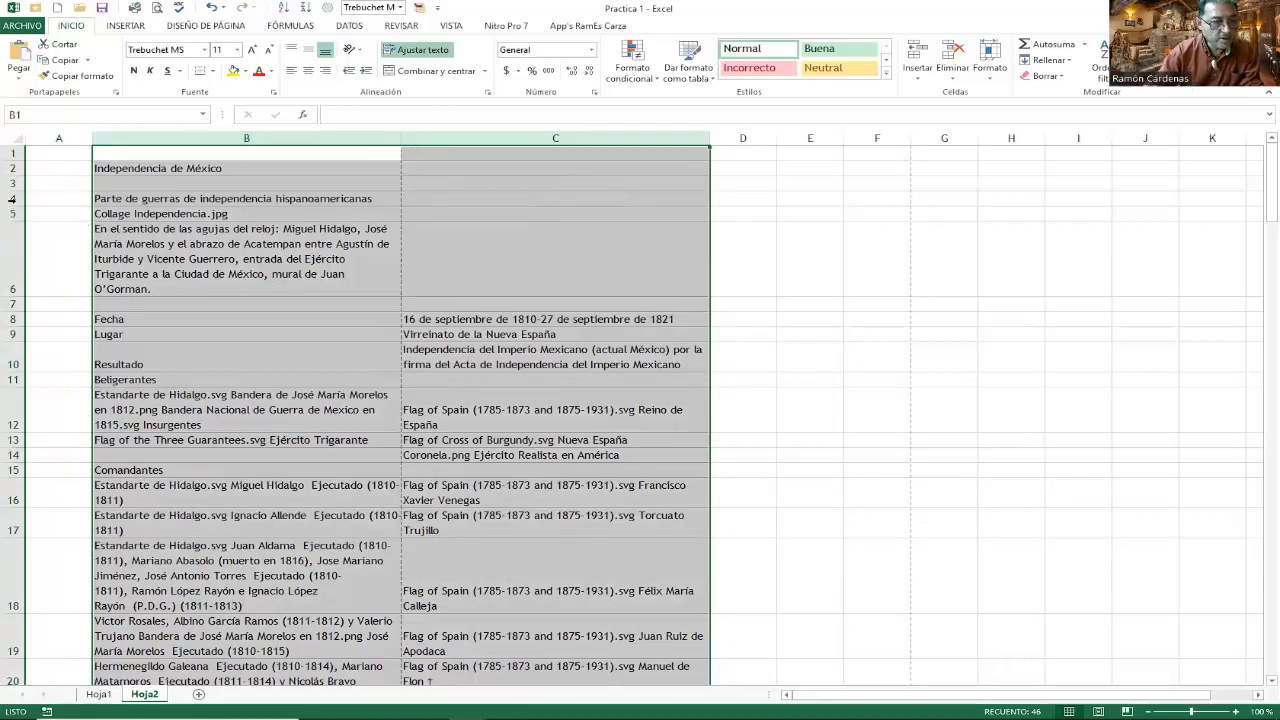
Delete the infobox rows 4 to 29, from "Parte de guerras de independencia hispanoamericanas" to "[editar datos en Wikidata]"
{"action": "left_click_drag", "start_coordinate": [13, 200], "coordinate": [13, 200]}
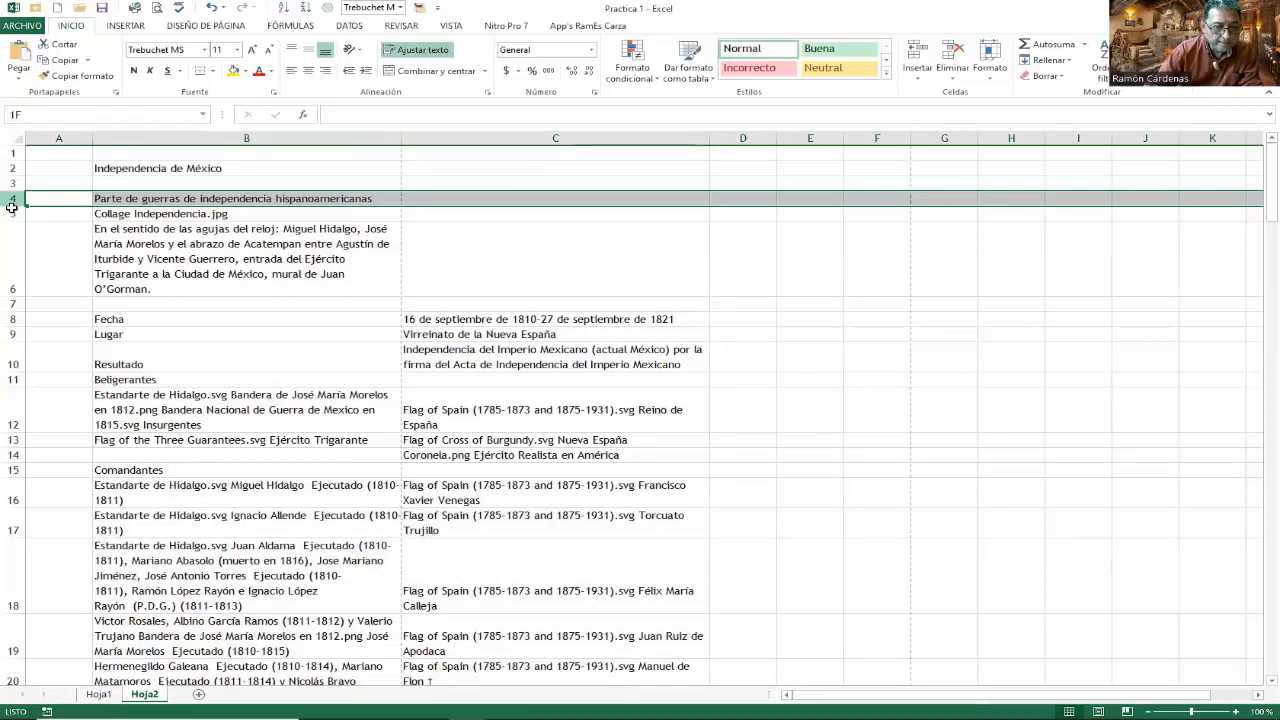
{"action": "left_click_drag", "start_coordinate": [15, 284], "coordinate": [15, 286]}
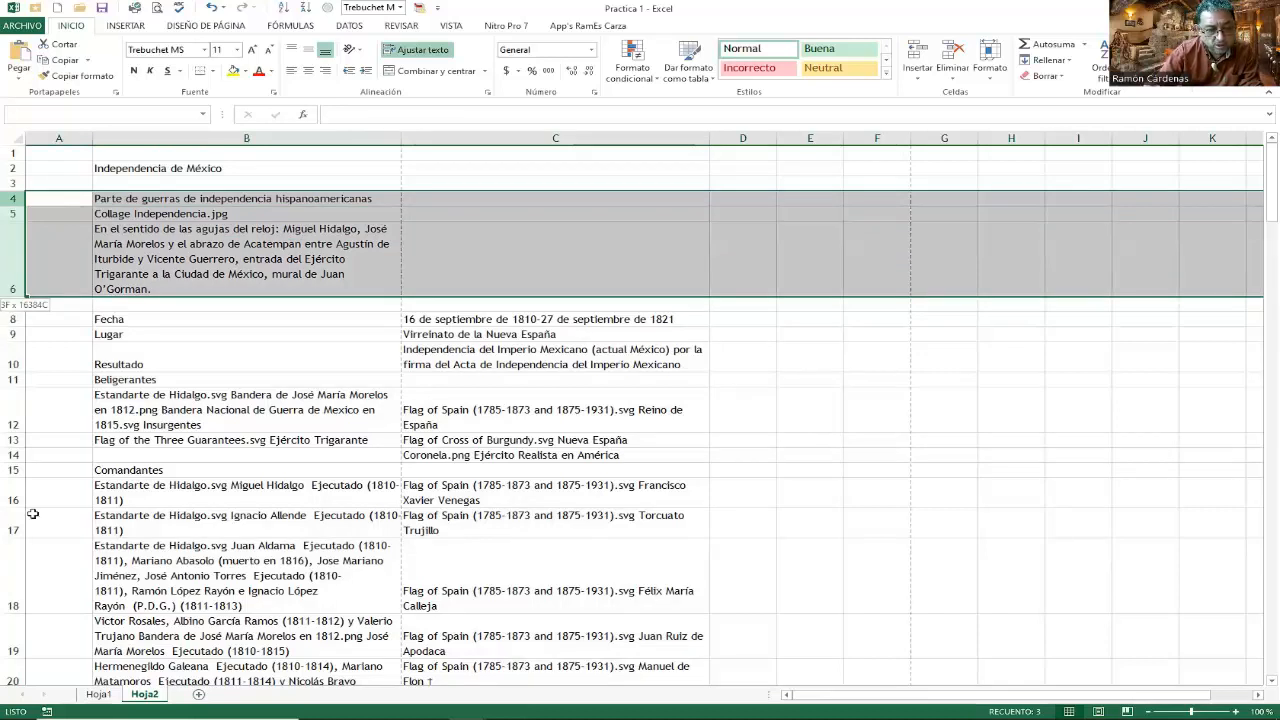
{"action": "left_click_drag", "start_coordinate": [82, 623], "coordinate": [157, 662]}
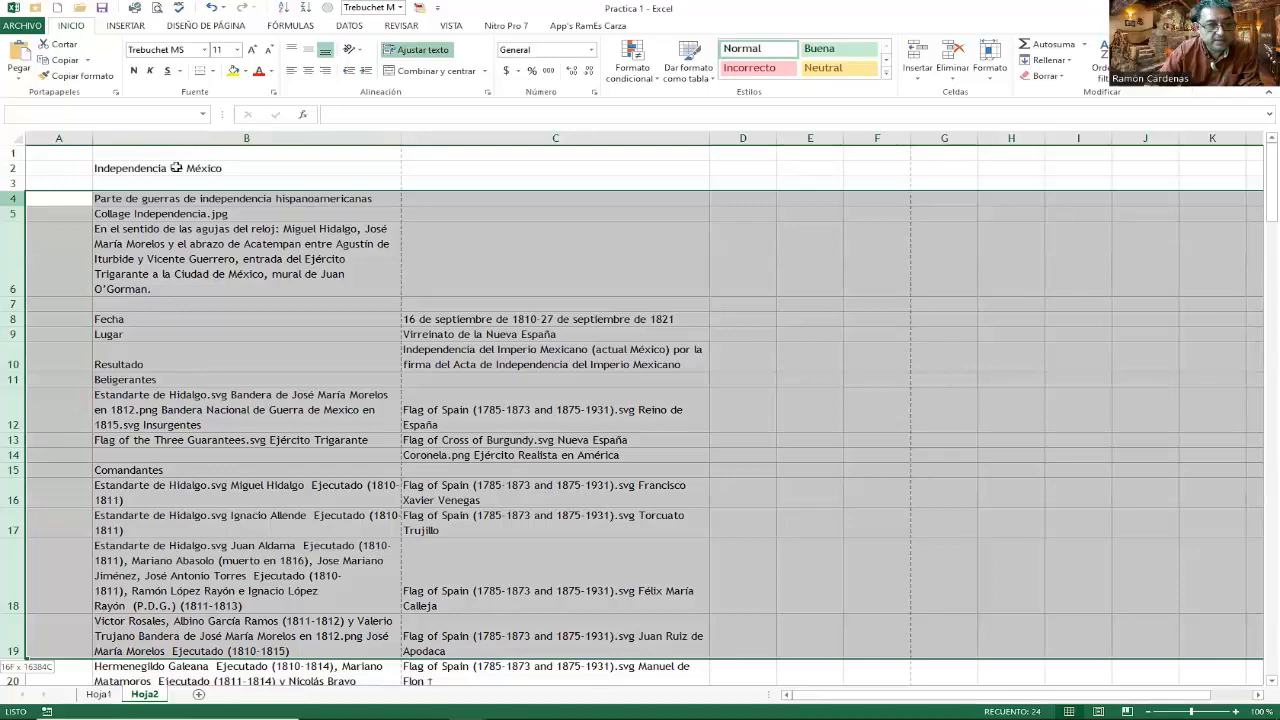
{"action": "scroll", "coordinate": [175, 168], "scroll_direction": "down", "scroll_amount": 9}
{"action": "left_click_drag", "start_coordinate": [175, 162], "coordinate": [176, 170]}
{"action": "scroll", "coordinate": [348, 290], "scroll_direction": "up", "scroll_amount": 4}
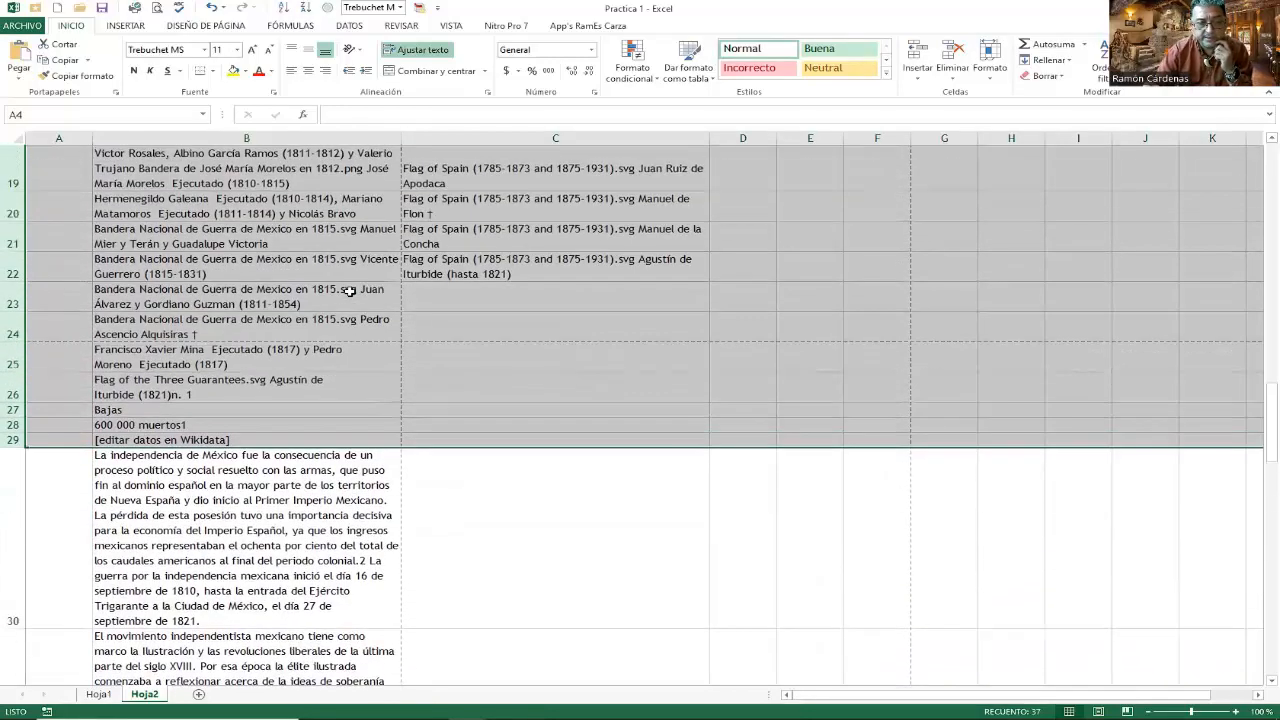
{"action": "scroll", "coordinate": [348, 290], "scroll_direction": "up", "scroll_amount": 1}
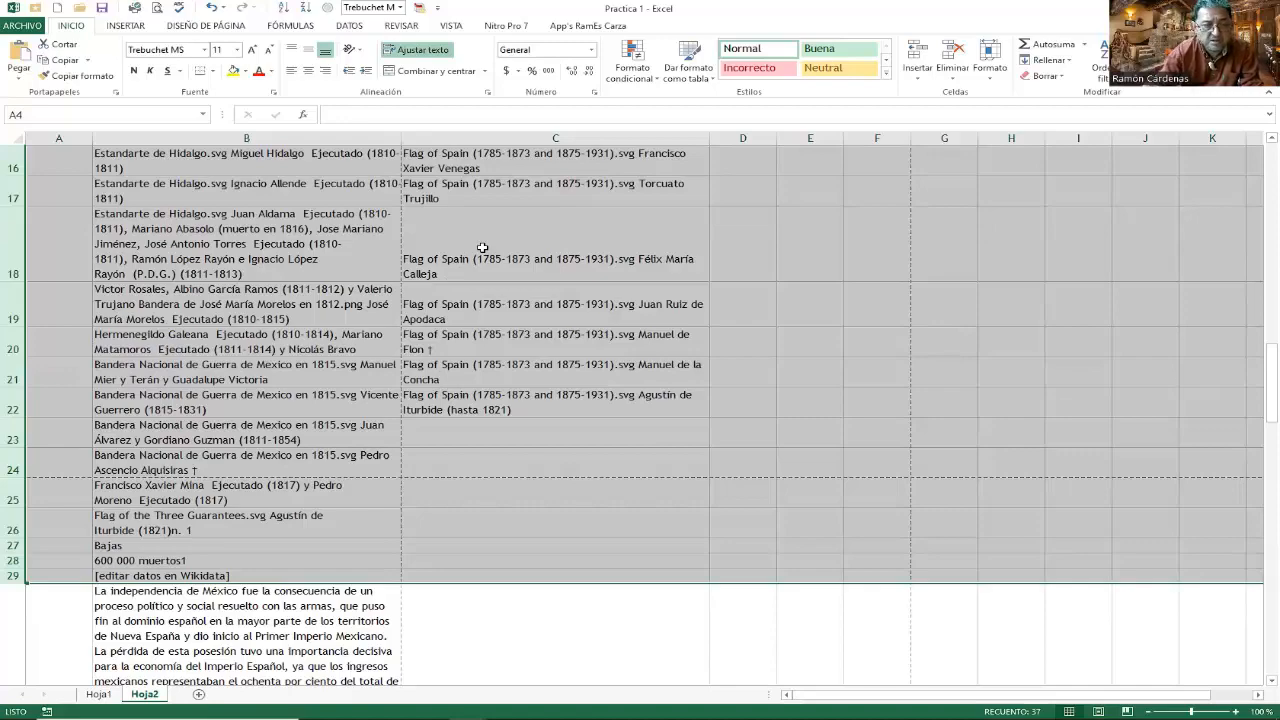
{"action": "scroll", "coordinate": [303, 293], "scroll_direction": "up", "scroll_amount": 3}
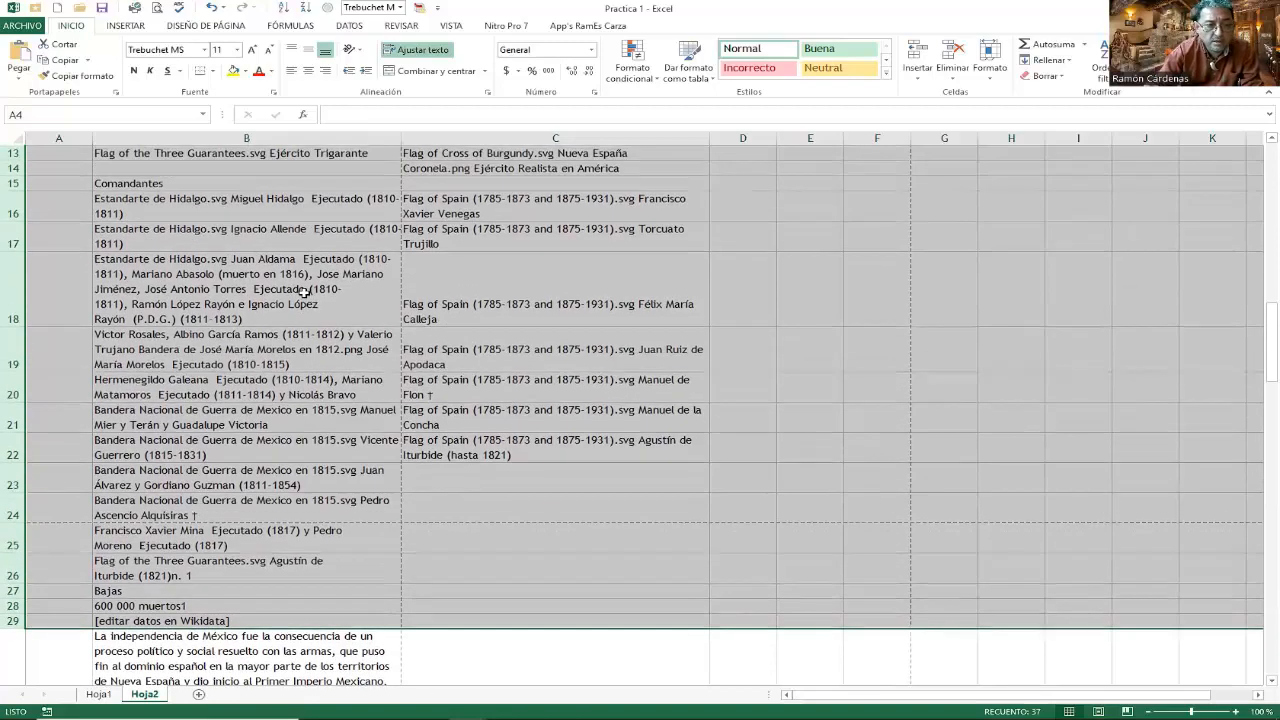
{"action": "scroll", "coordinate": [303, 293], "scroll_direction": "up", "scroll_amount": 1}
{"action": "scroll", "coordinate": [303, 290], "scroll_direction": "up", "scroll_amount": 1}
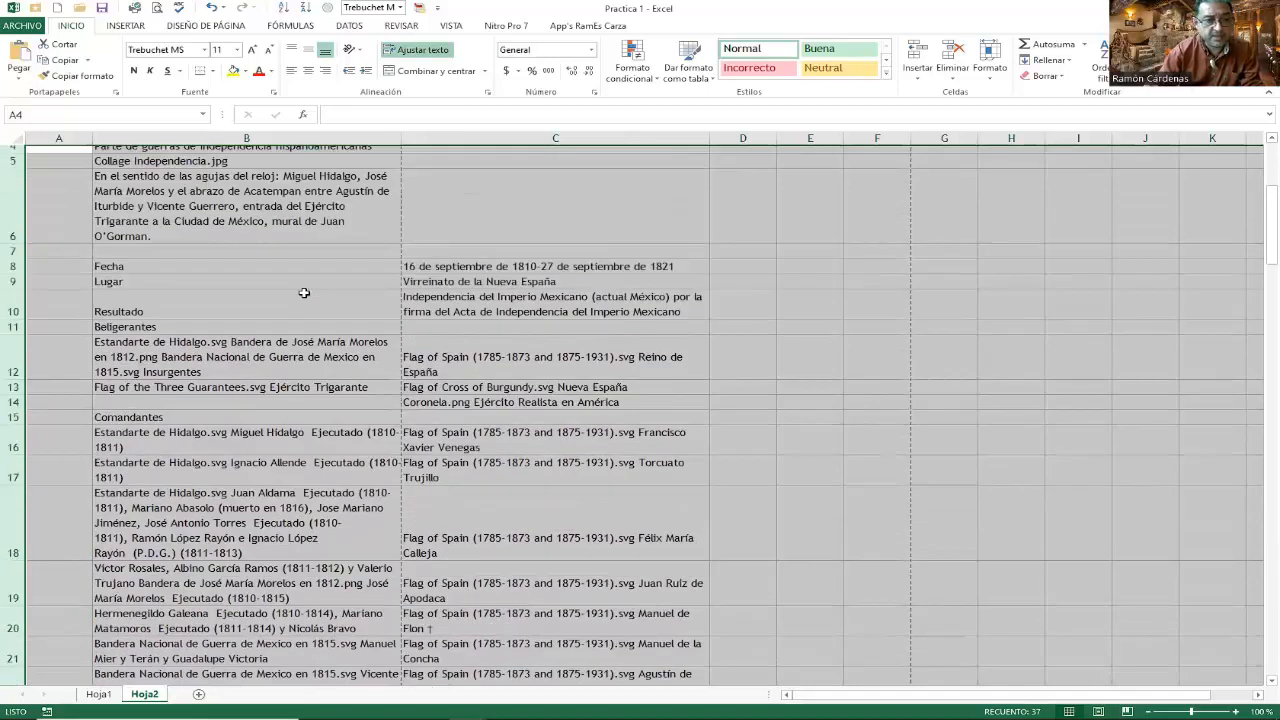
{"action": "scroll", "coordinate": [303, 293], "scroll_direction": "up", "scroll_amount": 1}
{"action": "scroll", "coordinate": [303, 290], "scroll_direction": "up", "scroll_amount": 1}
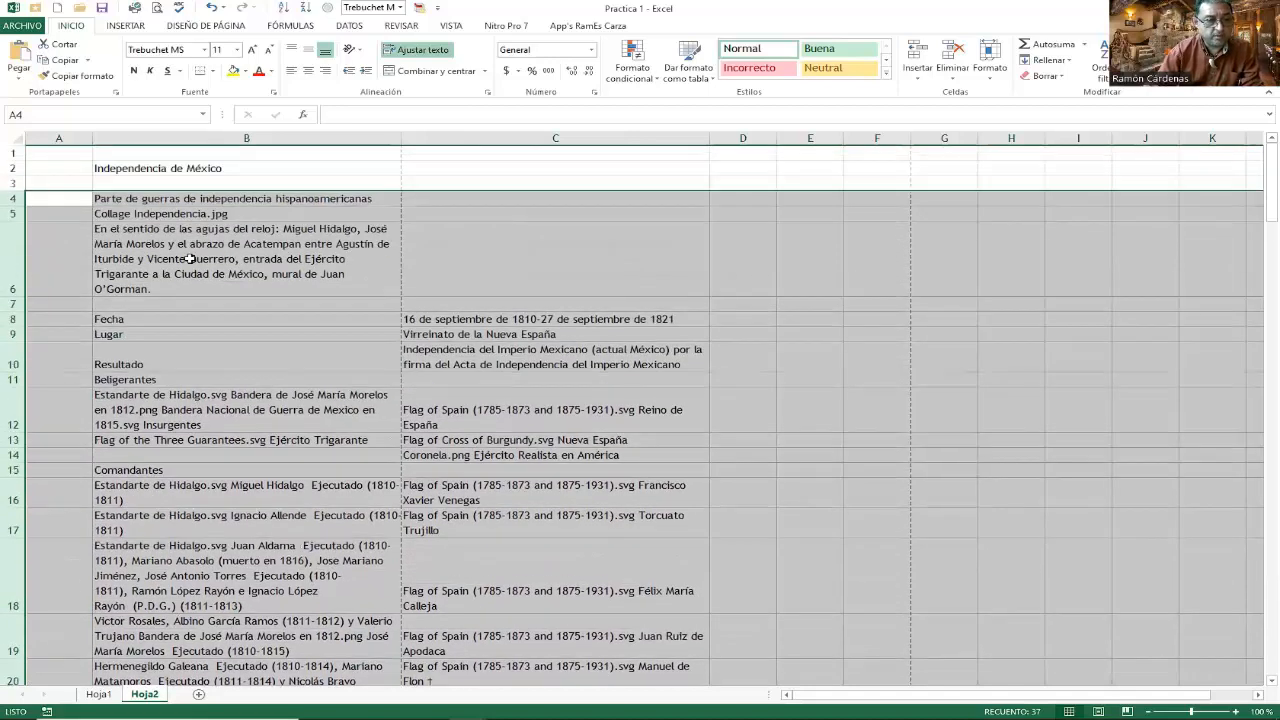
{"action": "right_click", "coordinate": [137, 245]}
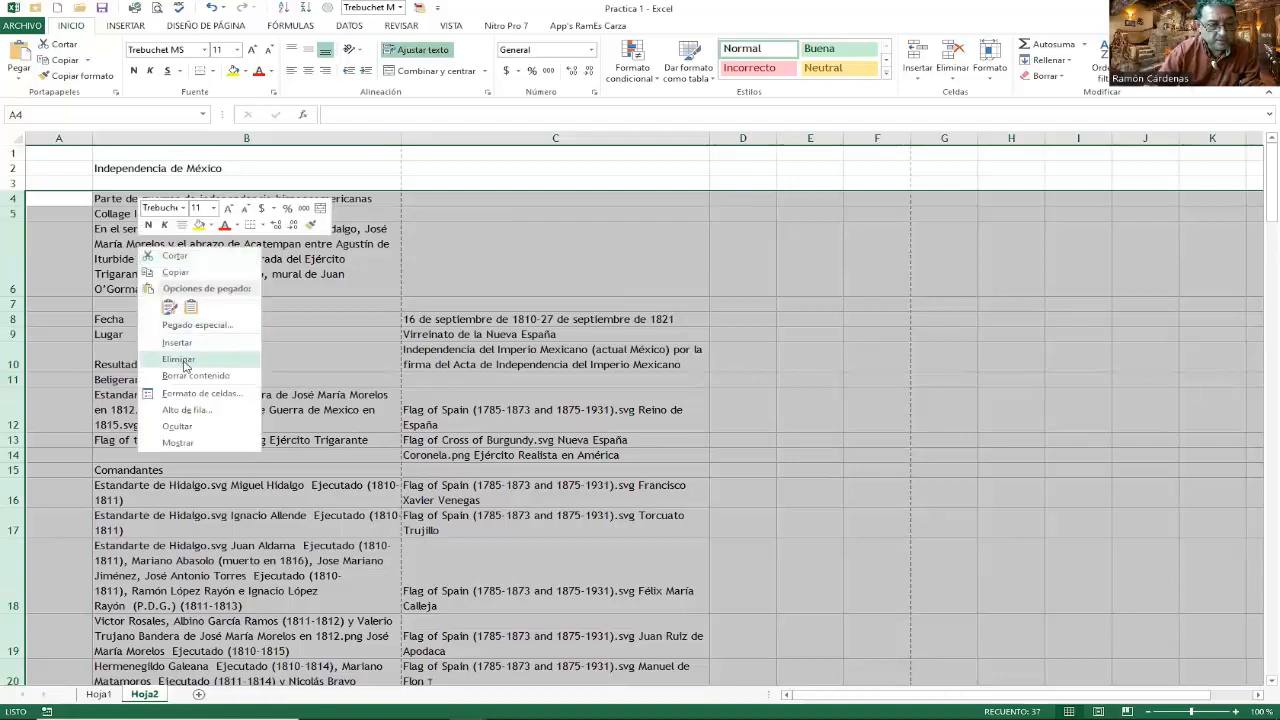
{"action": "left_click", "coordinate": [183, 364]}
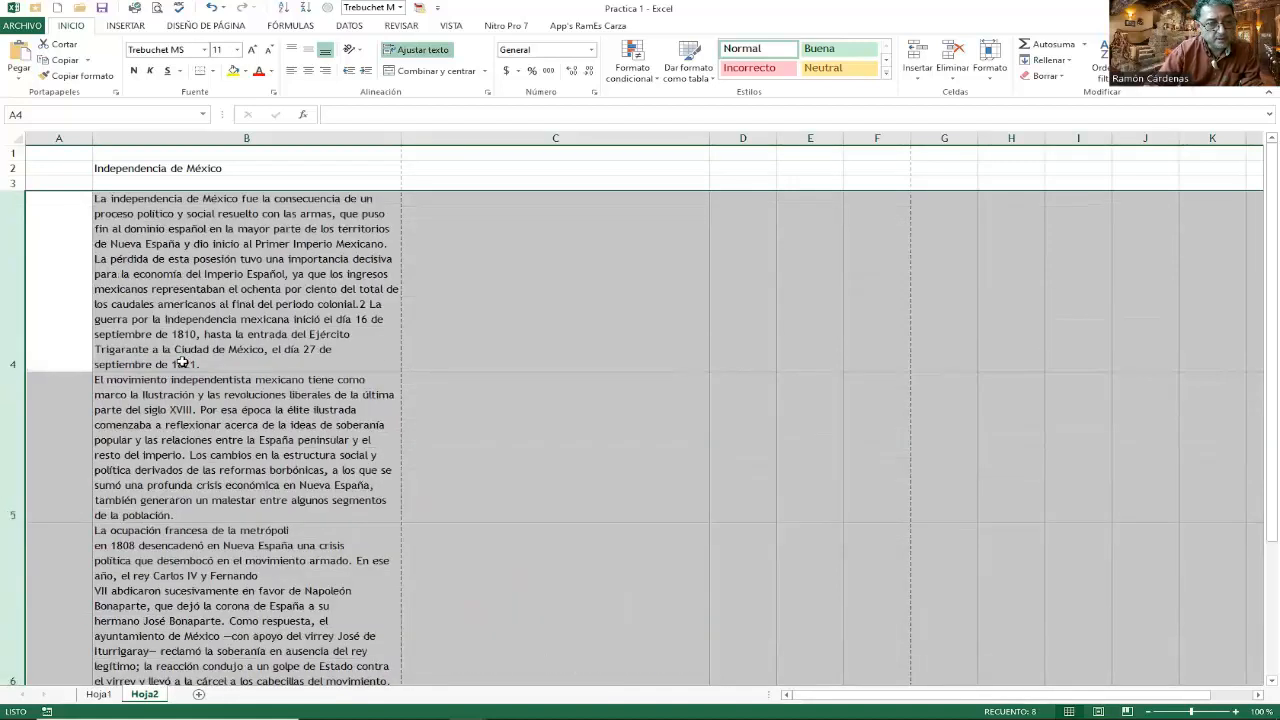
Review the article paragraphs in column B below the title, including cell B4 and its neighbour C4
{"action": "left_click", "coordinate": [446, 317]}
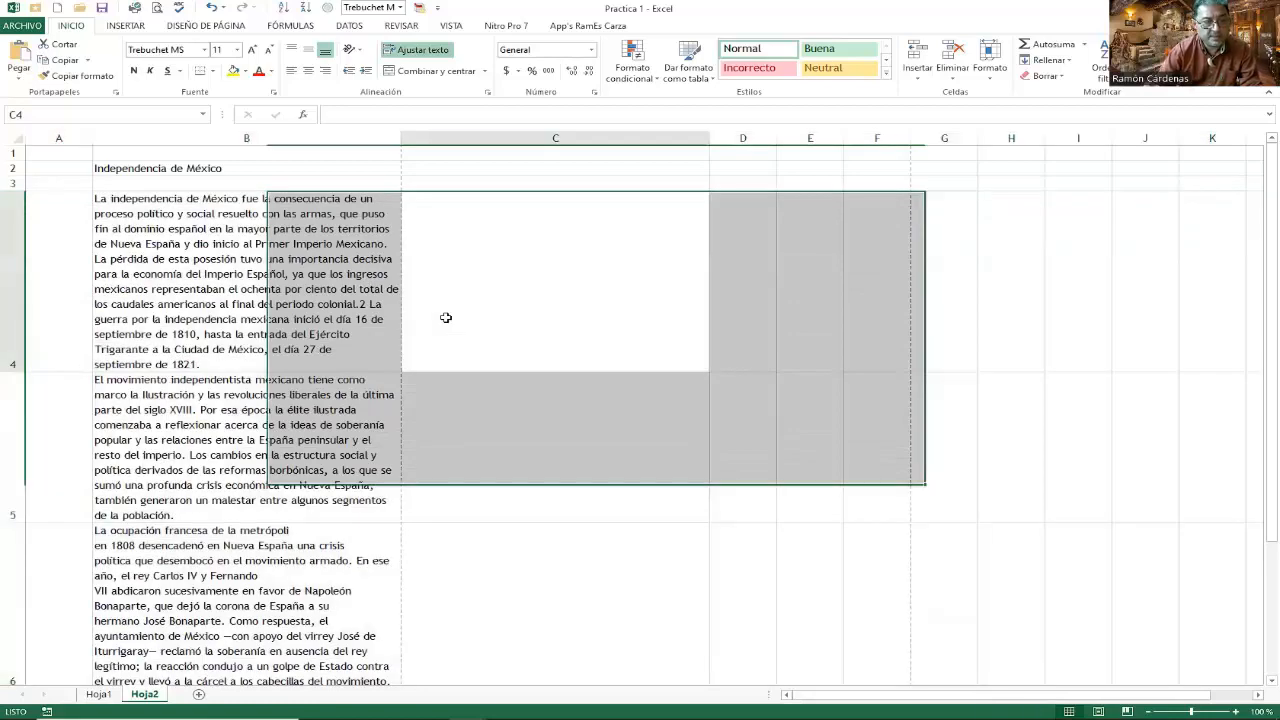
{"action": "scroll", "coordinate": [410, 324], "scroll_direction": "down", "scroll_amount": 5}
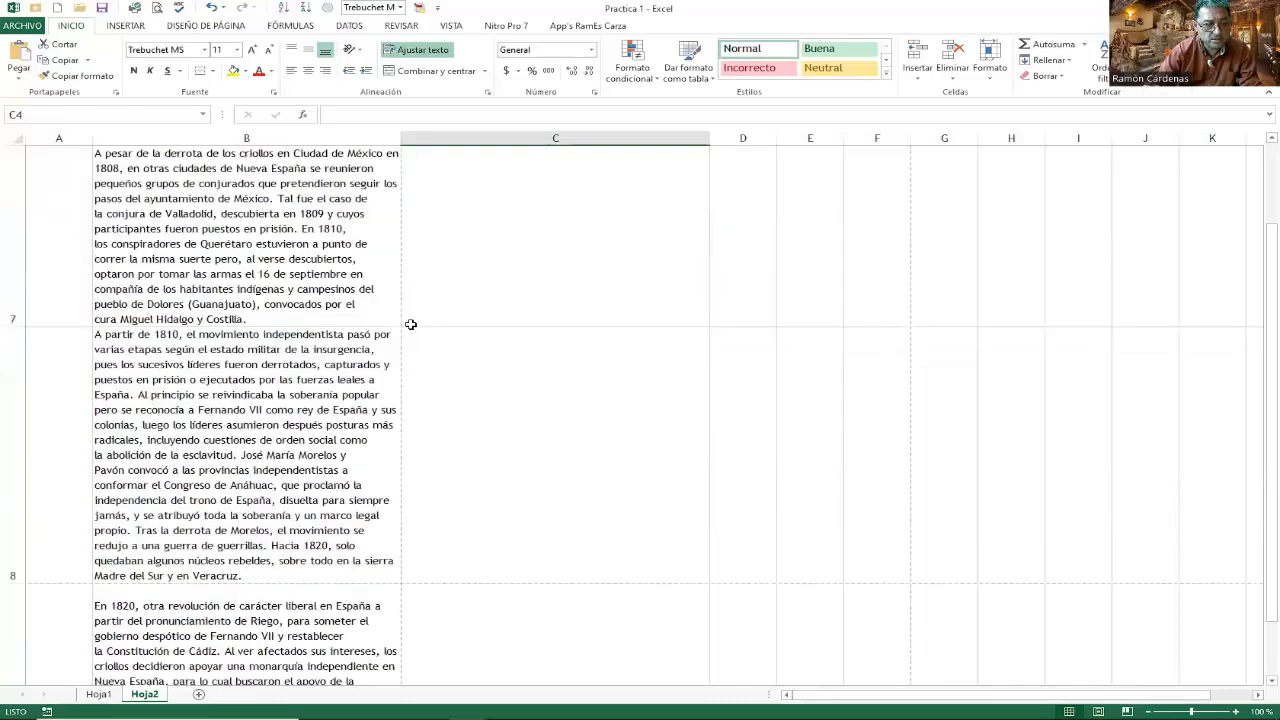
{"action": "scroll", "coordinate": [410, 324], "scroll_direction": "up", "scroll_amount": 3}
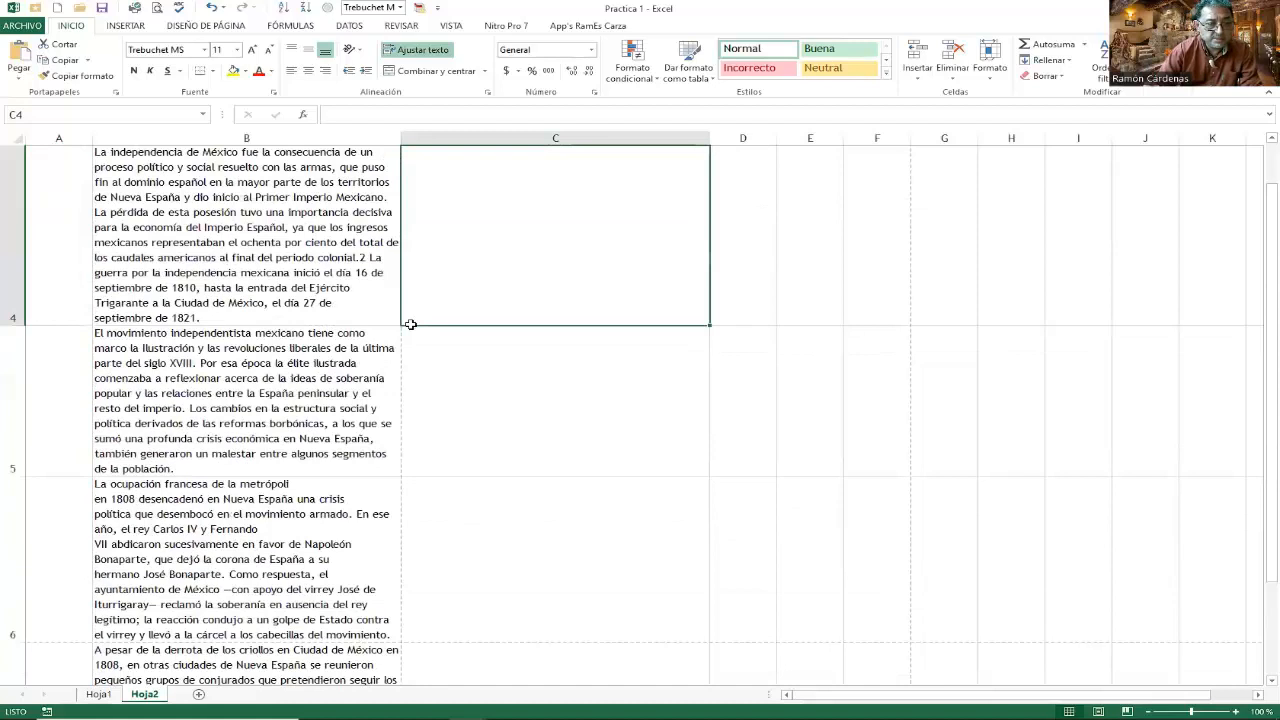
{"action": "scroll", "coordinate": [410, 324], "scroll_direction": "up", "scroll_amount": 1}
{"action": "left_click", "coordinate": [244, 295]}
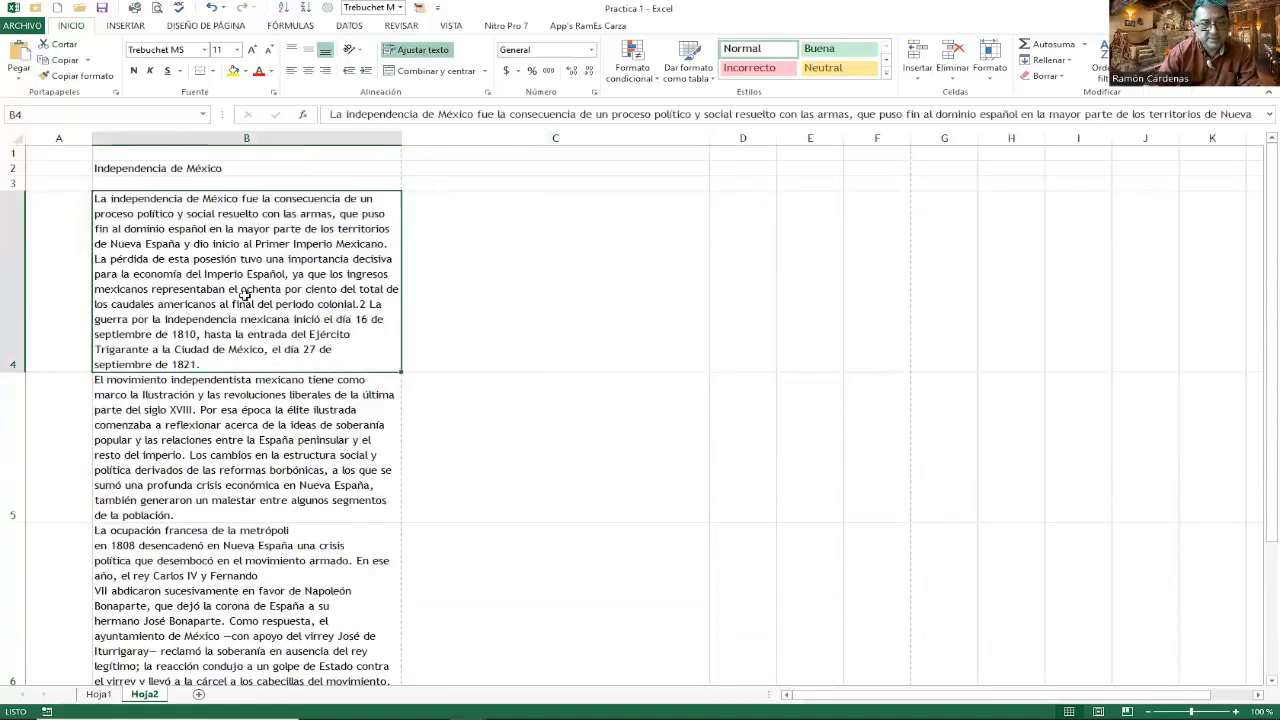
{"action": "left_click", "coordinate": [554, 252]}
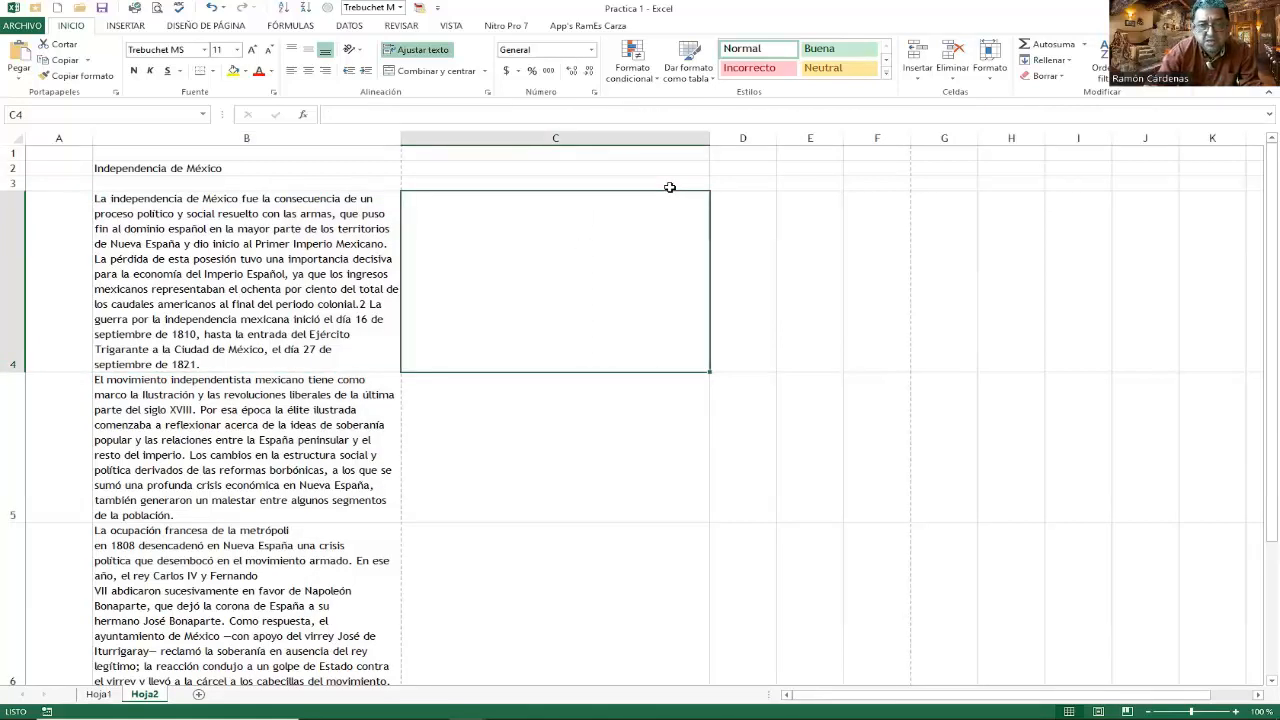
Narrow empty column C to about a third of its width and return to the paragraph in cell B4
{"action": "left_click", "coordinate": [676, 138]}
{"action": "left_click_drag", "start_coordinate": [709, 139], "coordinate": [503, 146]}
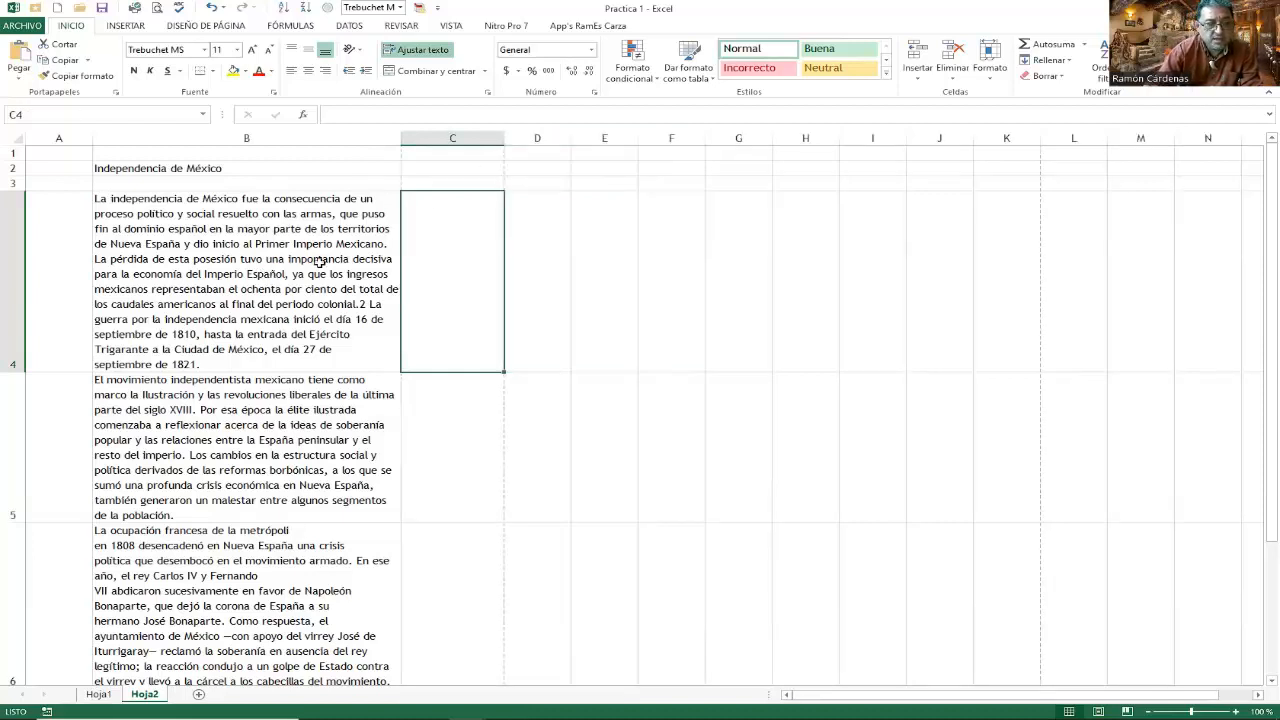
{"action": "left_click", "coordinate": [318, 259]}
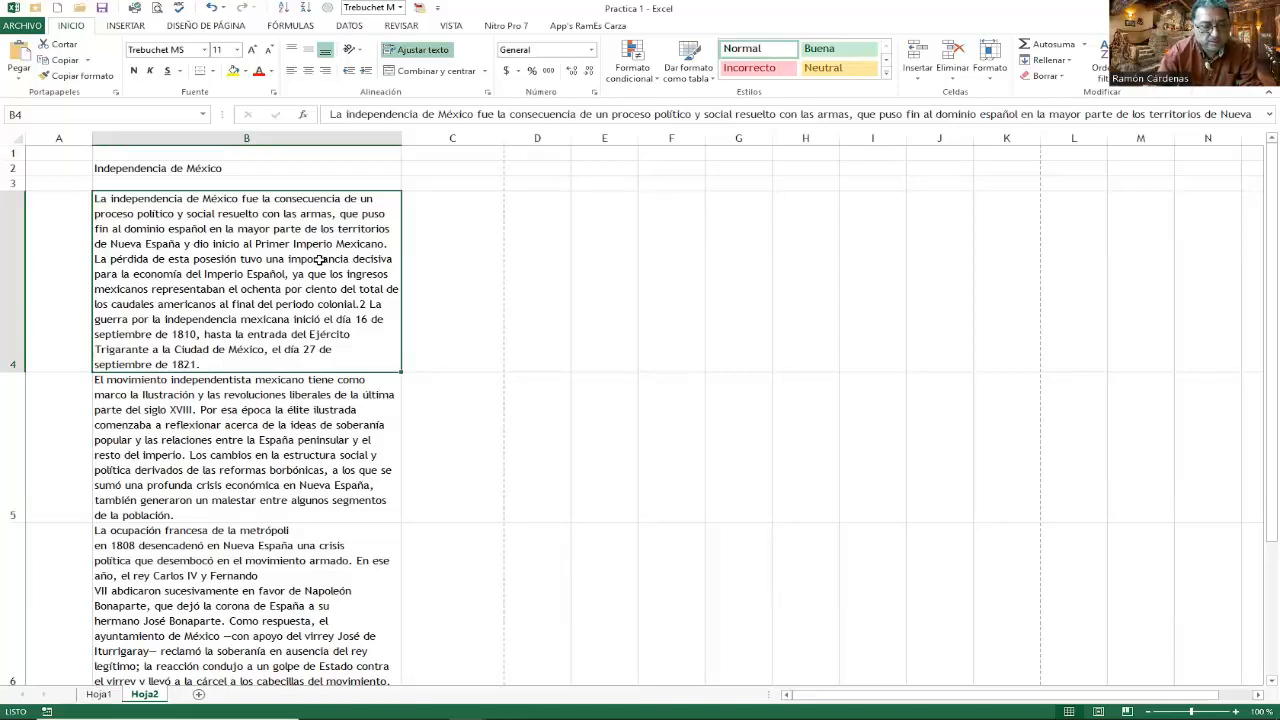
Format the title "Independencia de México" in B2 as bold with the standard dark blue font color
{"action": "left_click", "coordinate": [188, 170]}
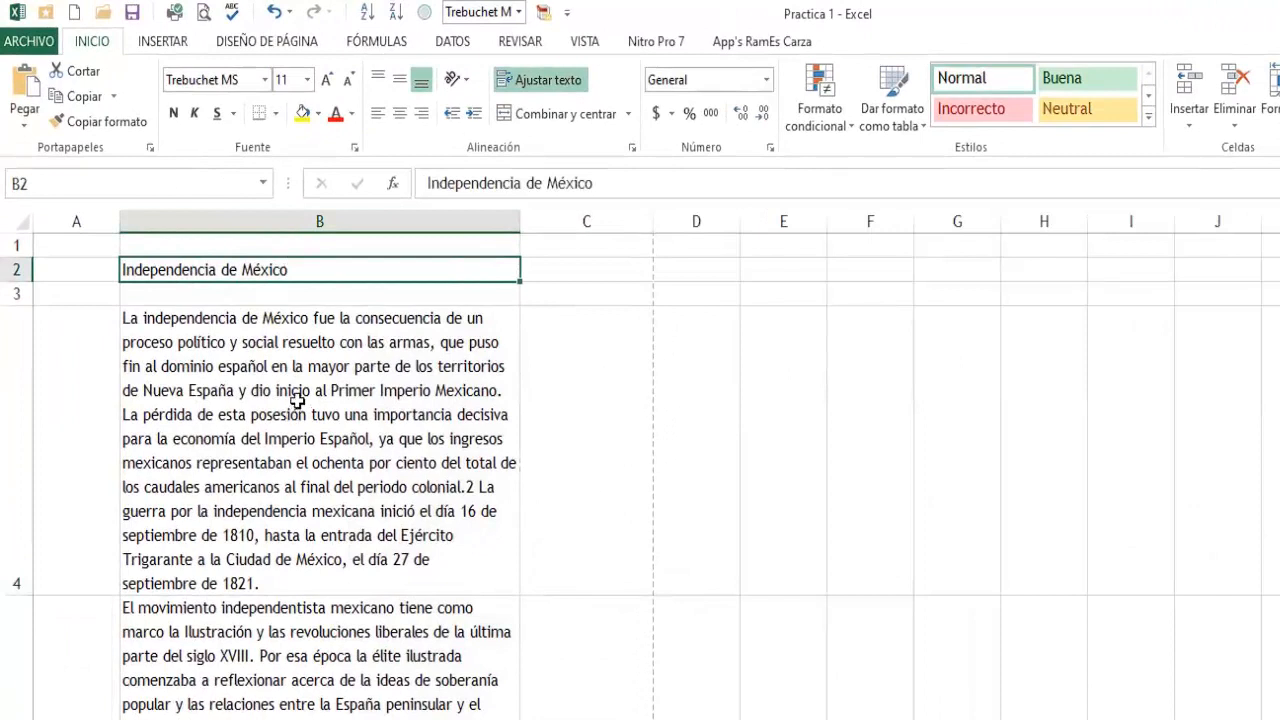
{"action": "left_click", "coordinate": [174, 117]}
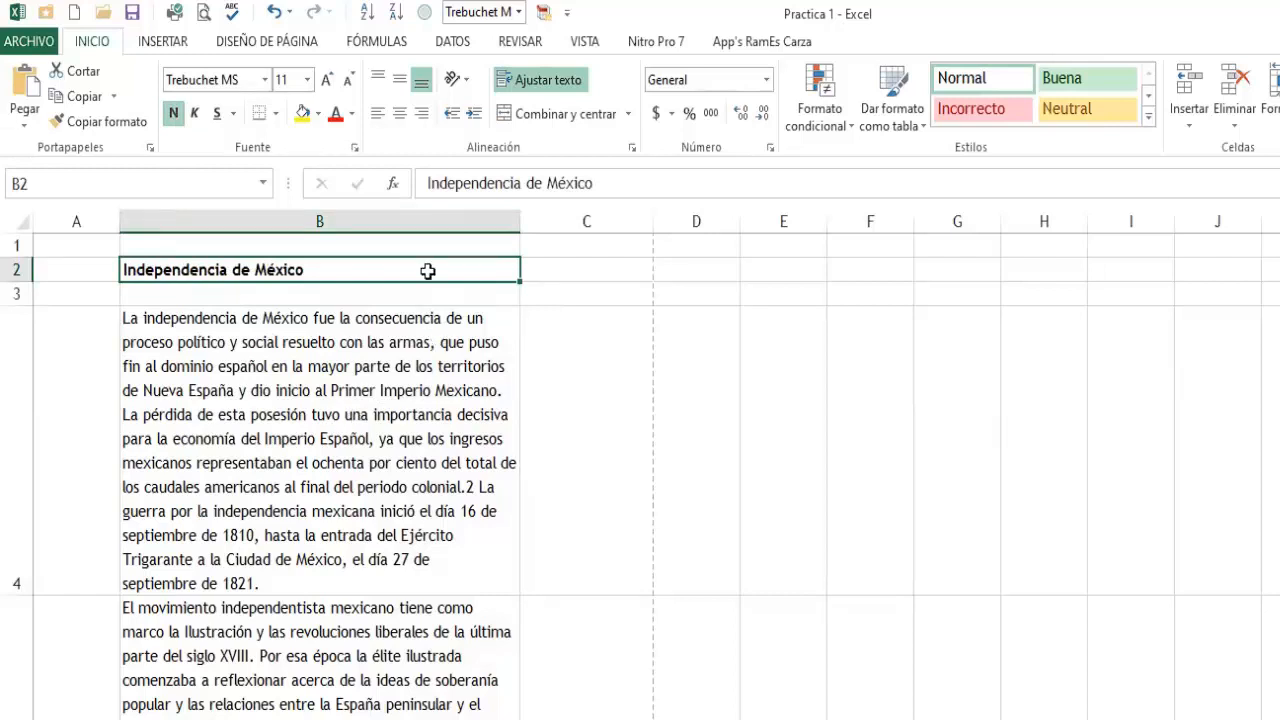
{"action": "left_click", "coordinate": [352, 113]}
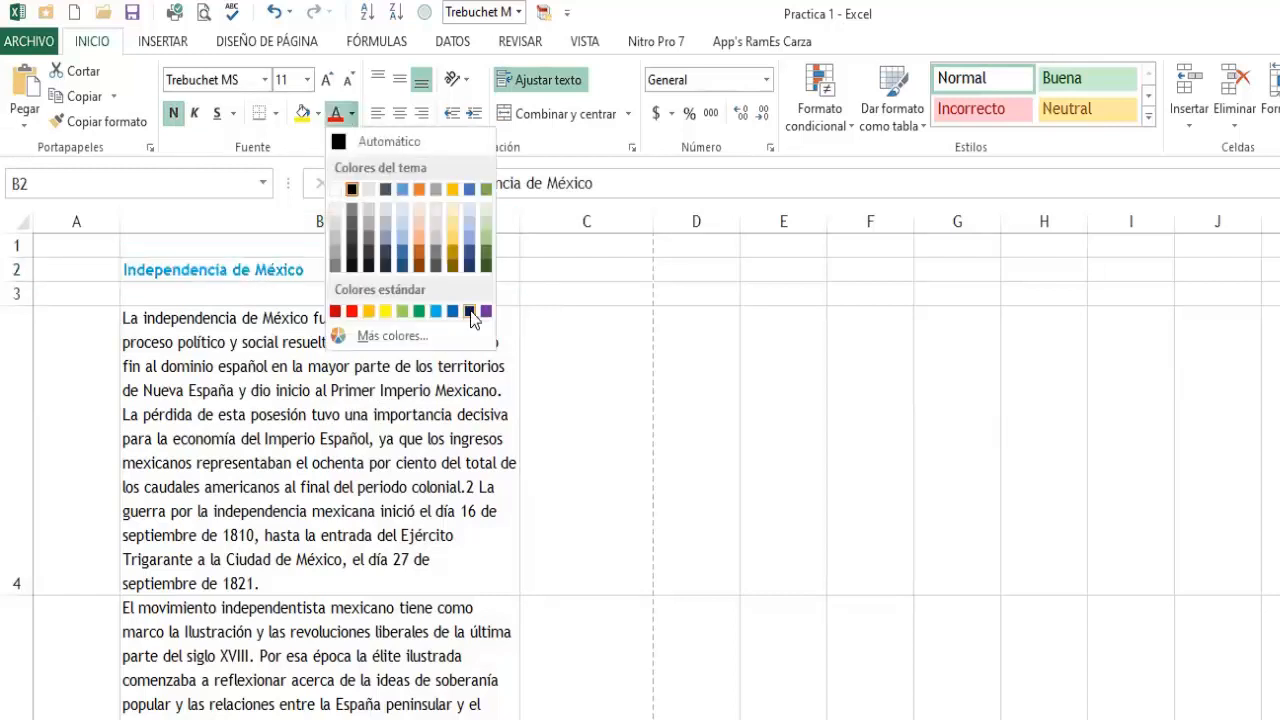
{"action": "left_click", "coordinate": [470, 312]}
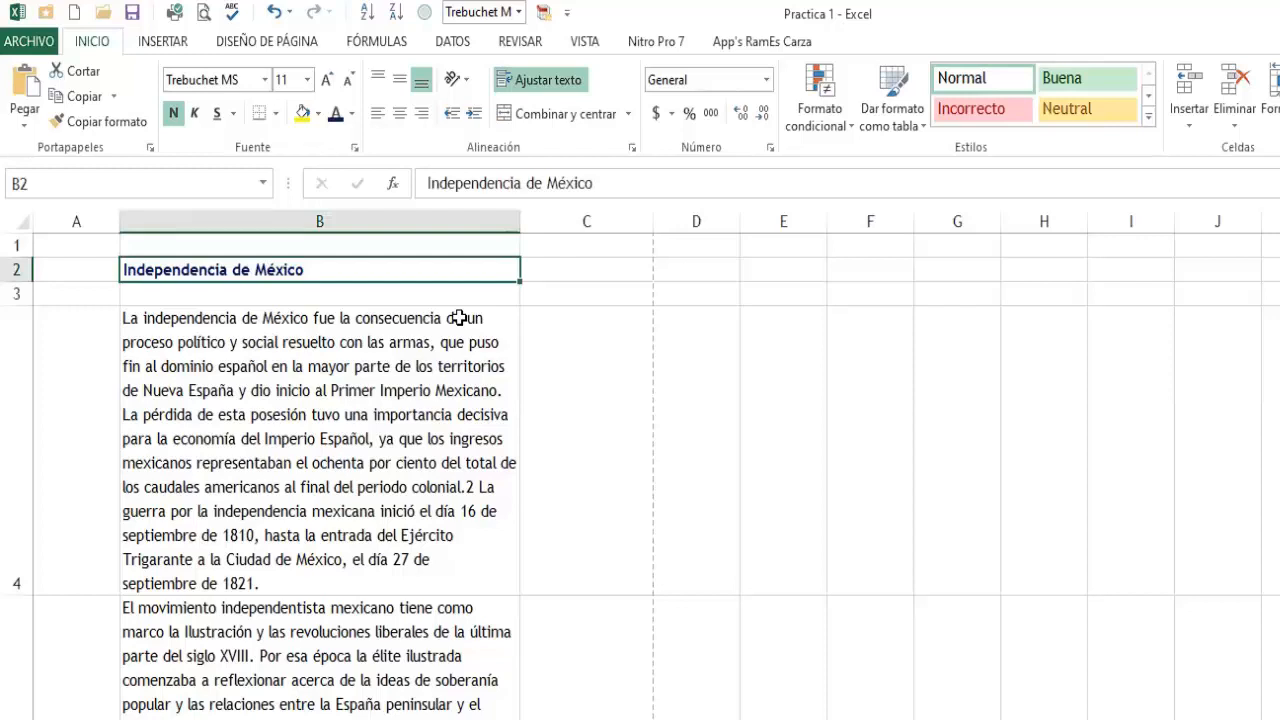
Widen column B and align the paragraph in B4 to the top of its cell
{"action": "left_click", "coordinate": [293, 331]}
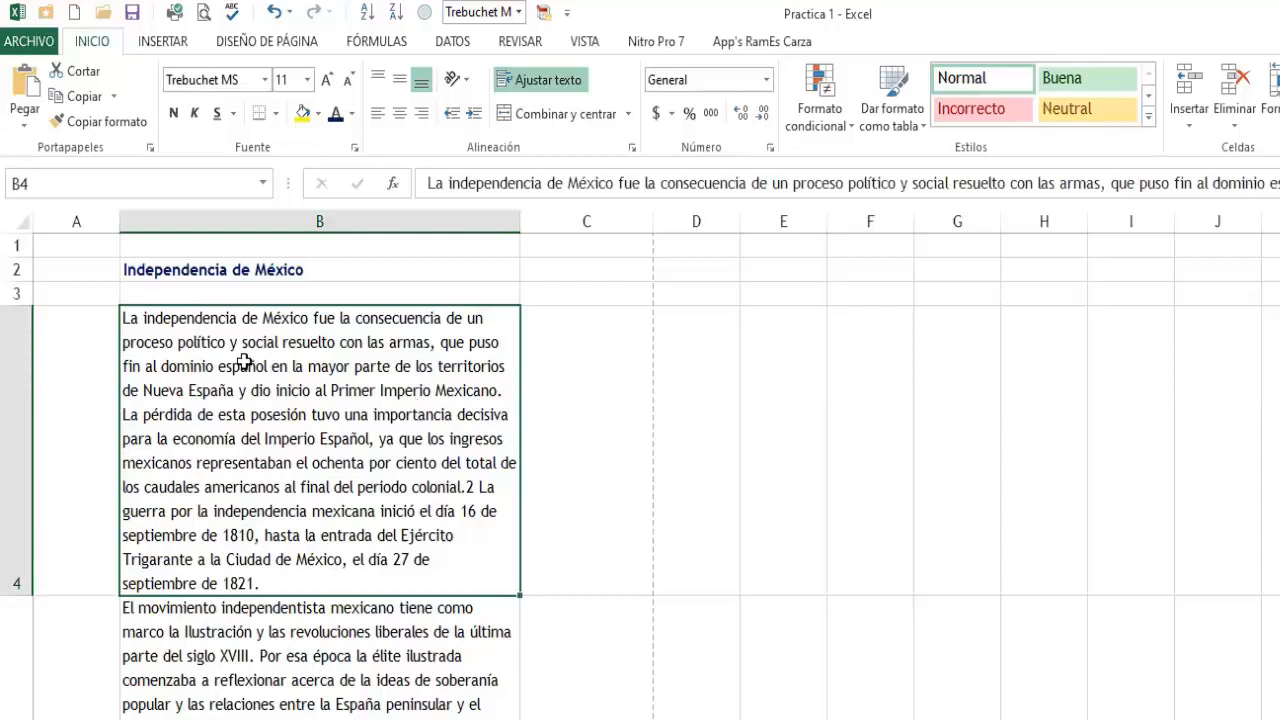
{"action": "left_click_drag", "start_coordinate": [520, 221], "coordinate": [675, 247]}
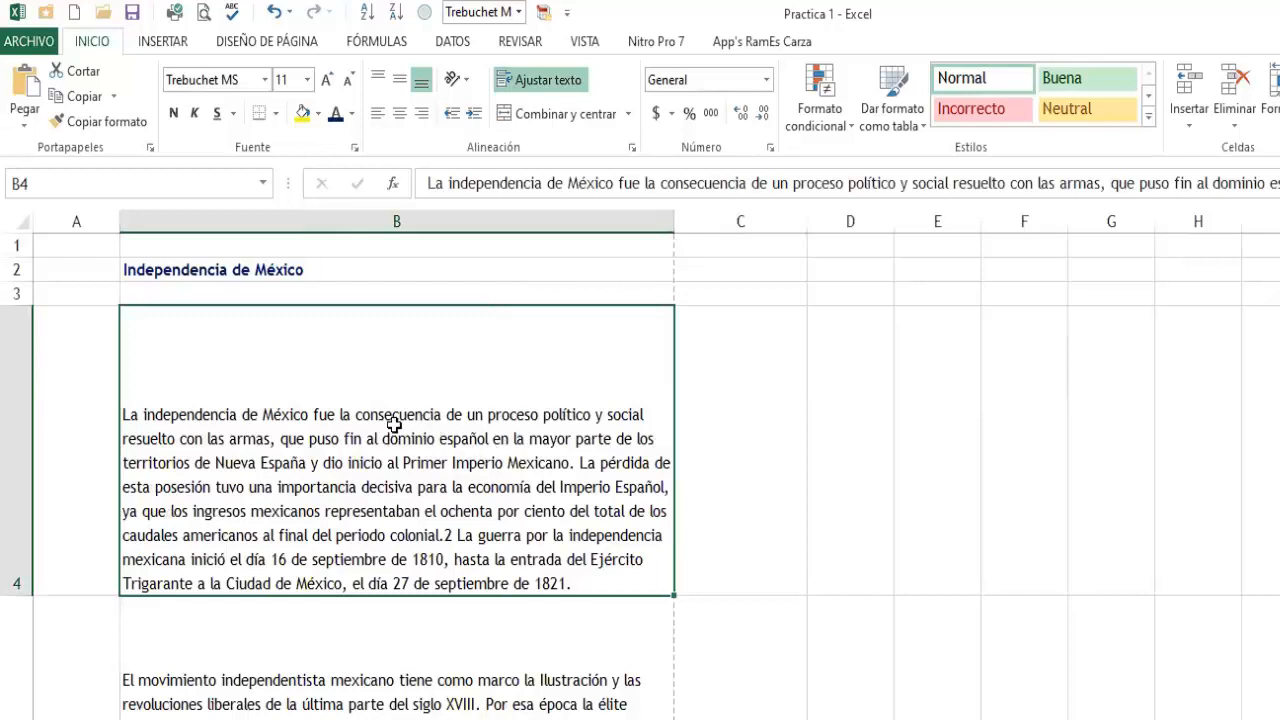
{"action": "left_click", "coordinate": [421, 84]}
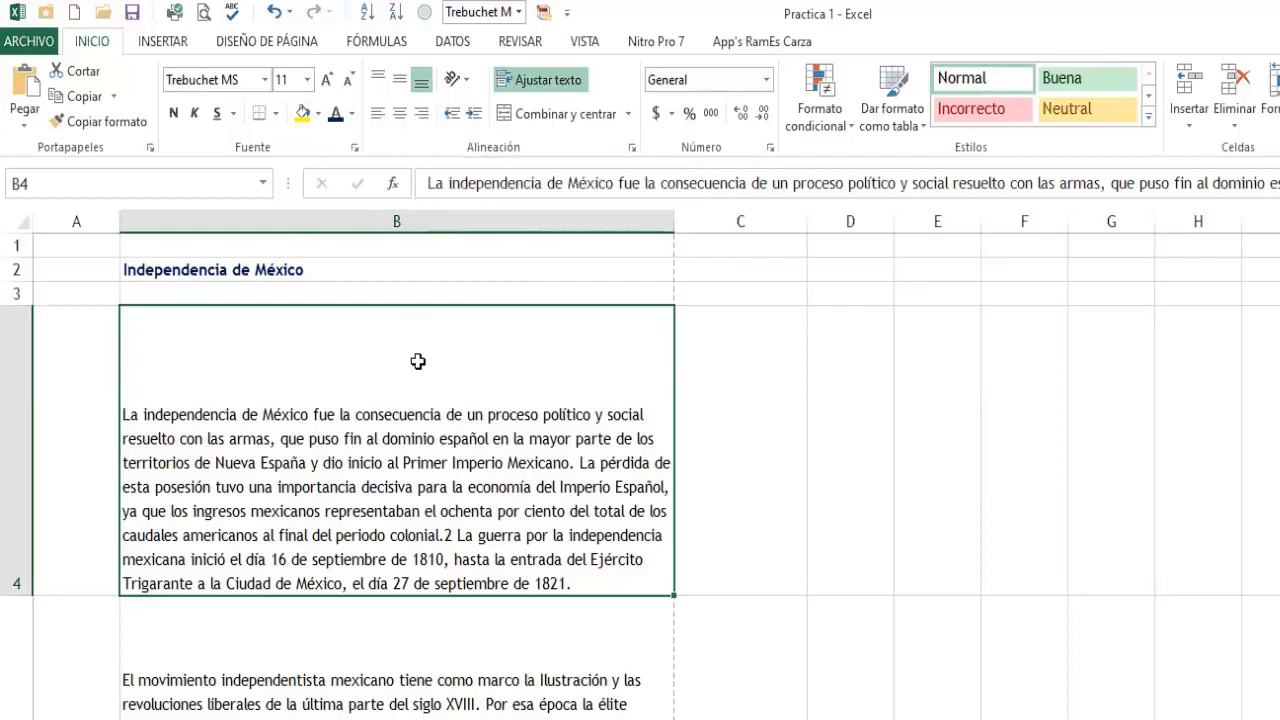
{"action": "left_click", "coordinate": [401, 82]}
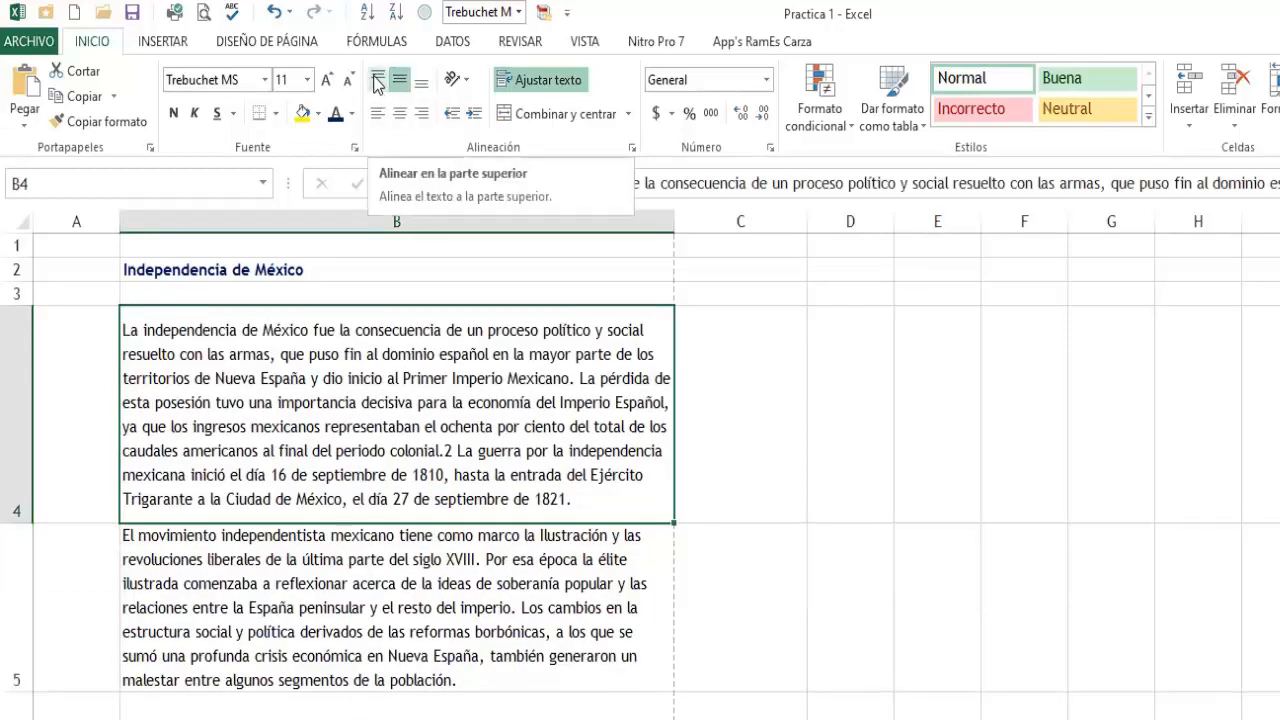
{"action": "left_click", "coordinate": [378, 82]}
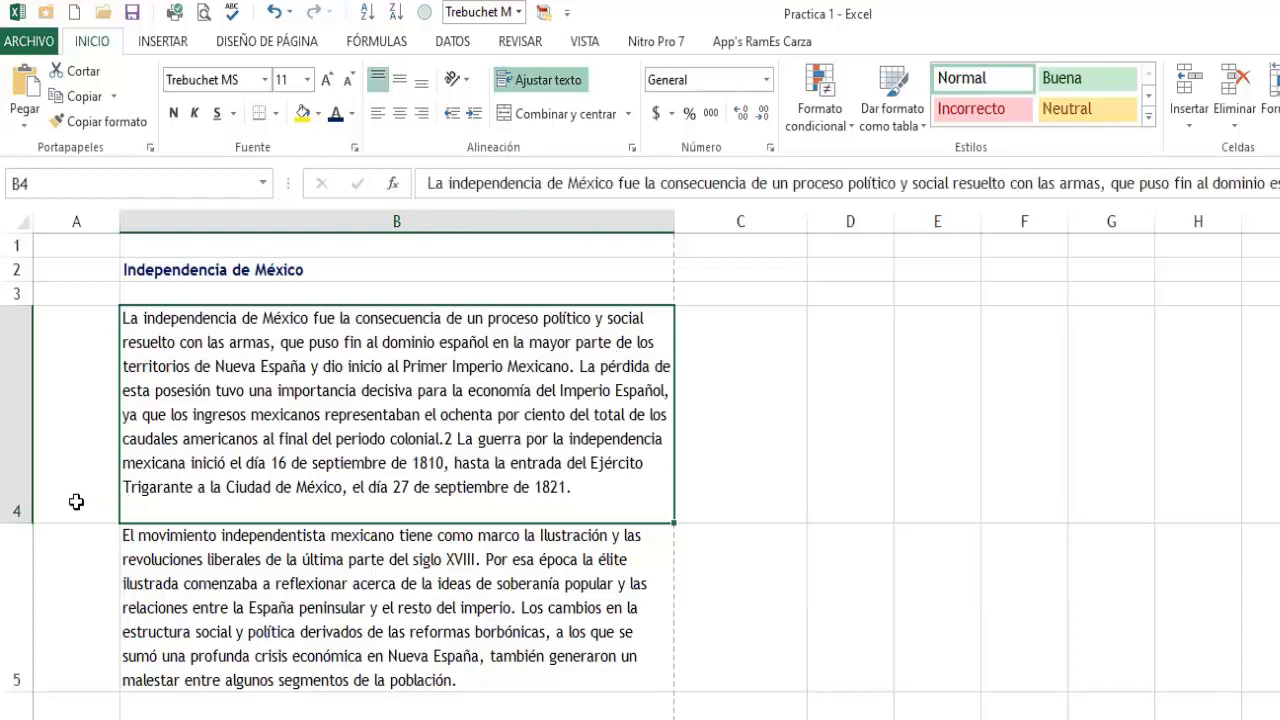
Increase the height of row 4 and center B4's text vertically, also trying bottom alignment
{"action": "left_click", "coordinate": [28, 514]}
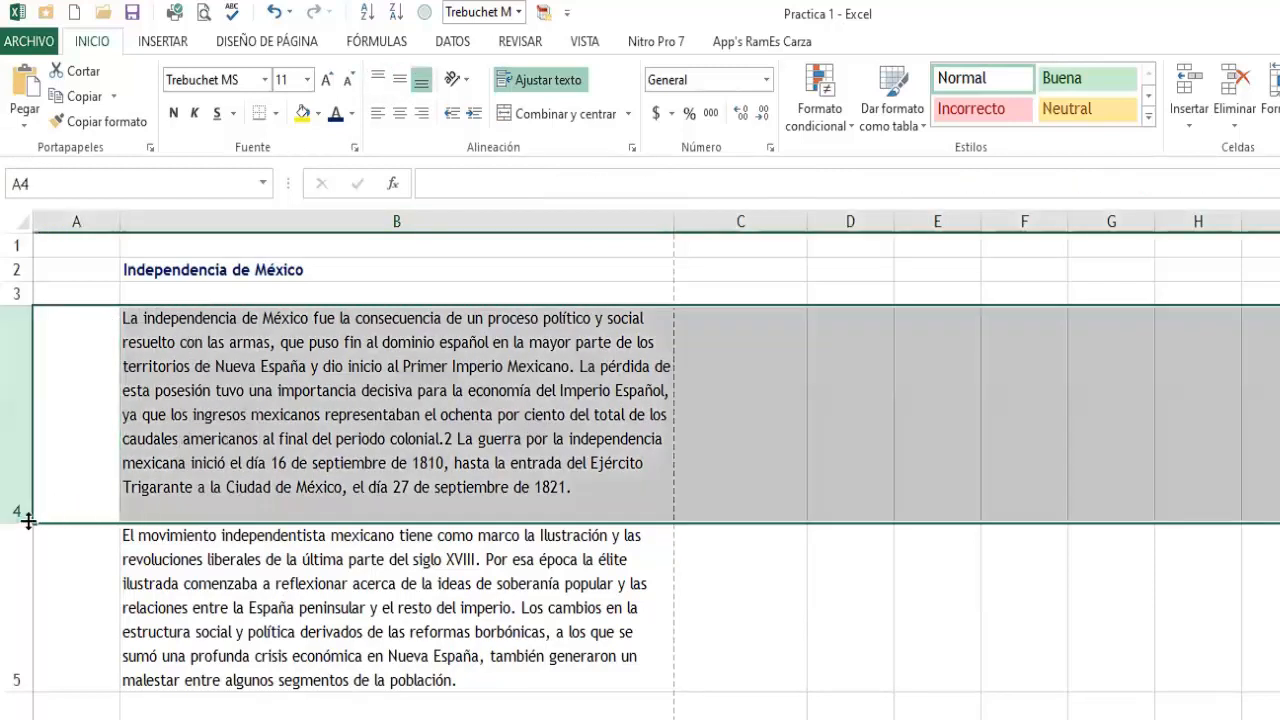
{"action": "left_click_drag", "start_coordinate": [28, 519], "coordinate": [28, 570]}
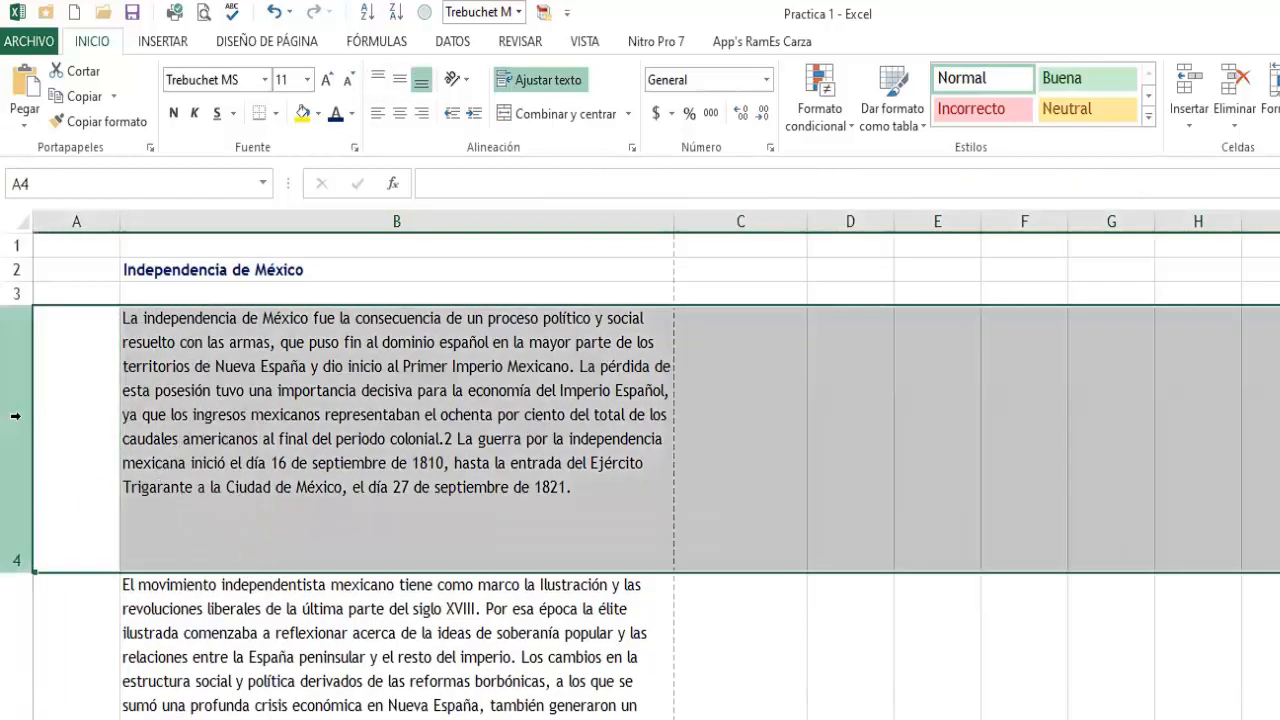
{"action": "left_click", "coordinate": [291, 466]}
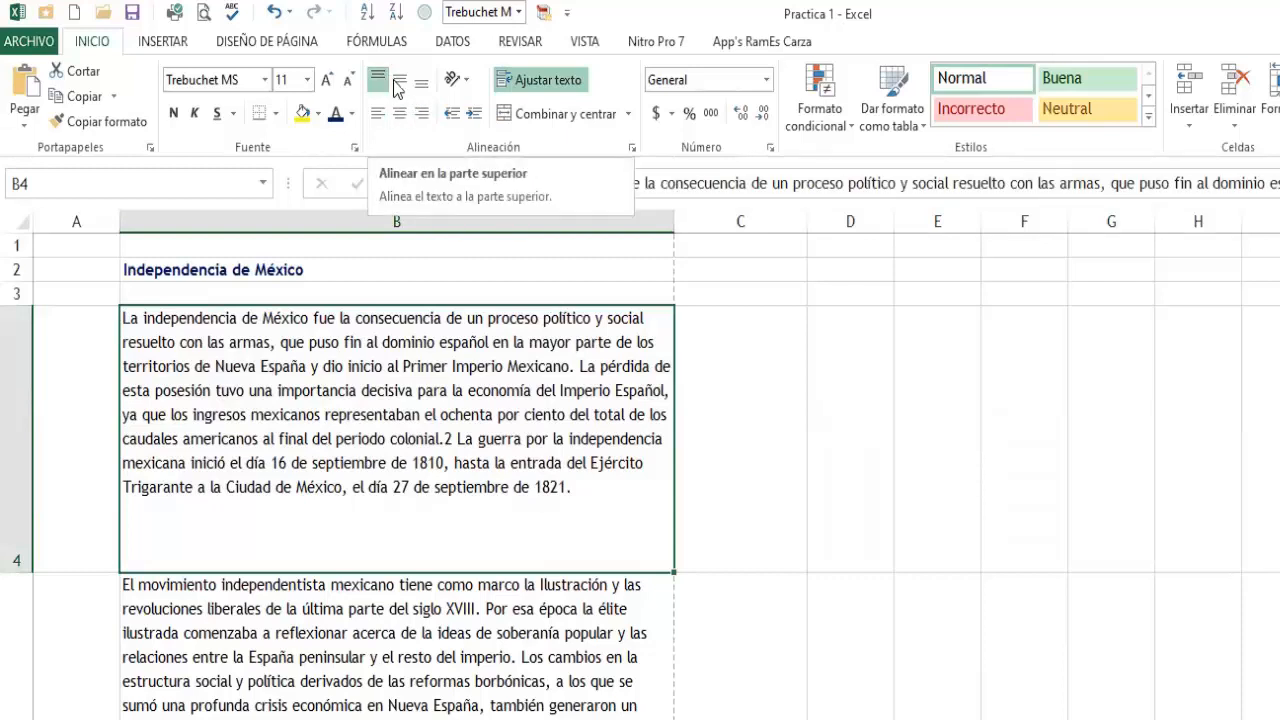
{"action": "left_click", "coordinate": [400, 88]}
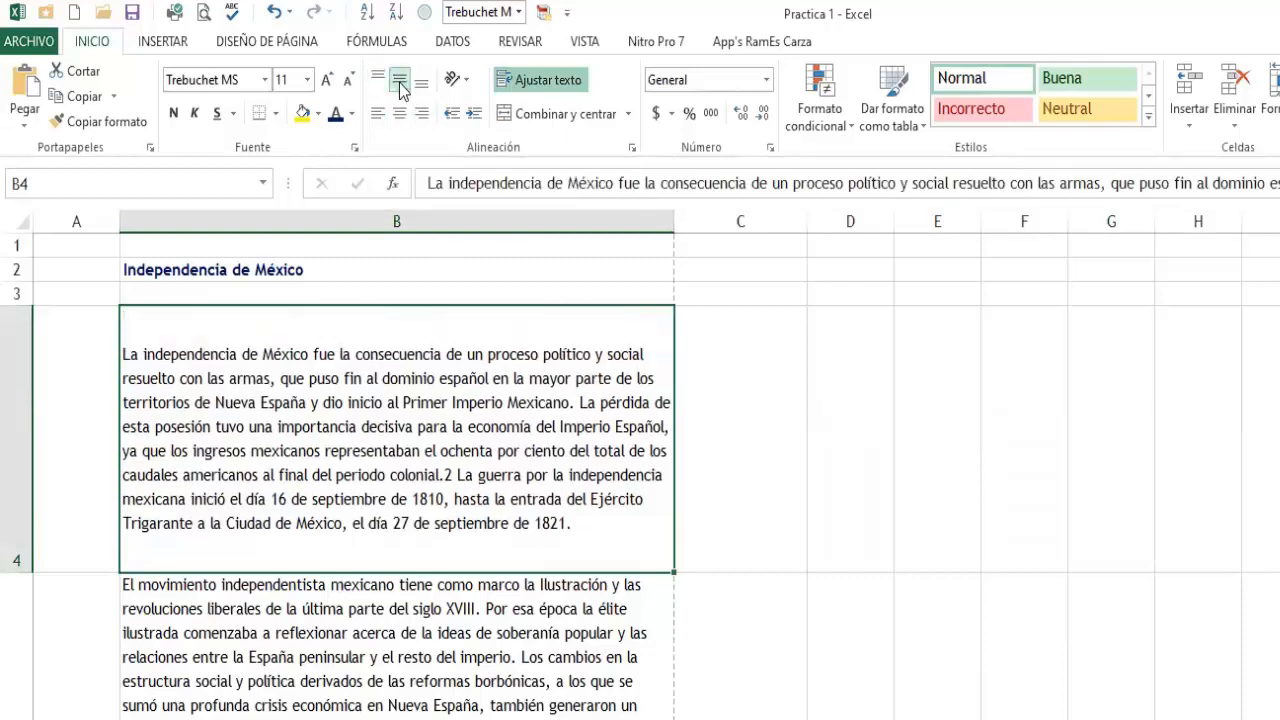
{"action": "left_click", "coordinate": [420, 90]}
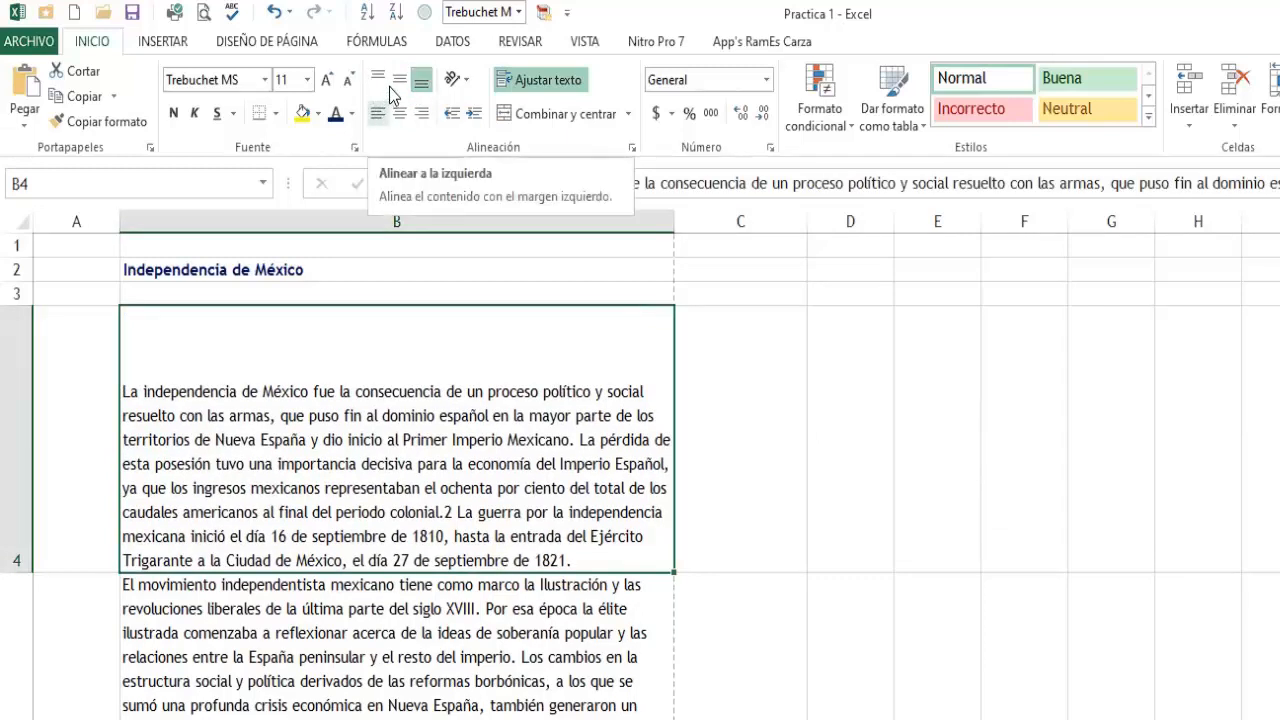
{"action": "left_click", "coordinate": [400, 86]}
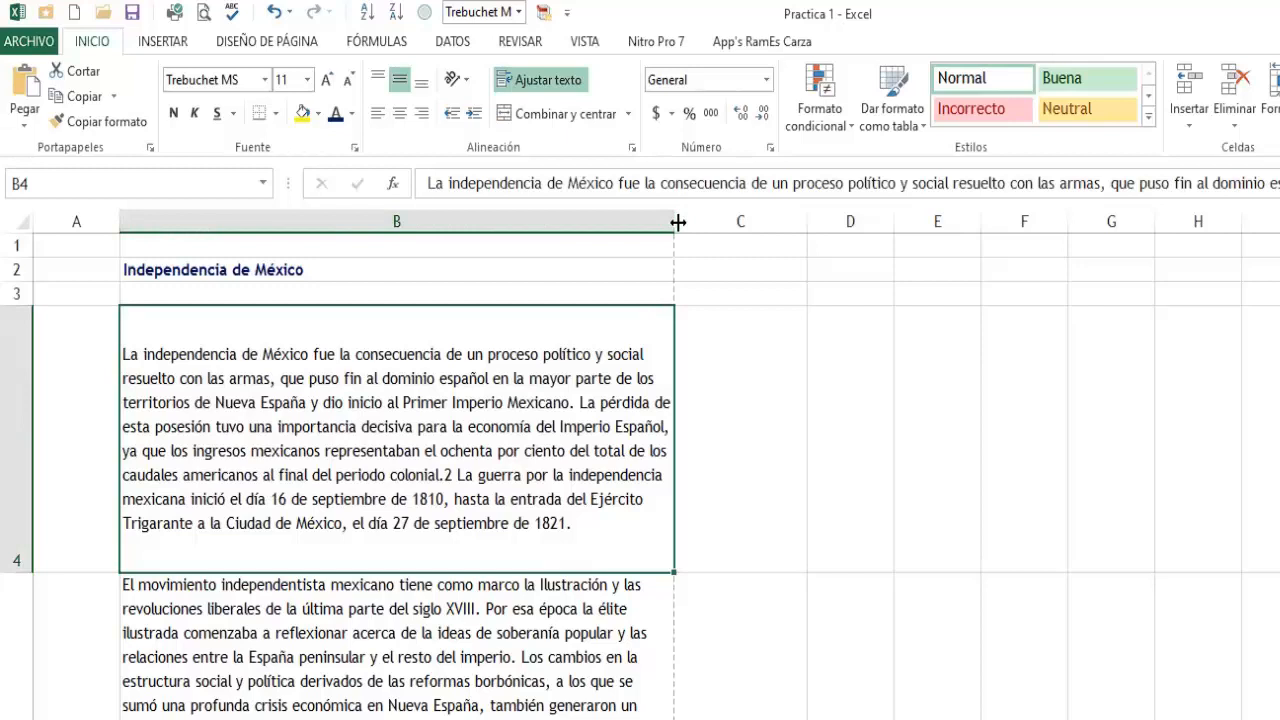
Widen column B further and left-align the paragraph in B4 after trying right and center alignment
{"action": "left_click_drag", "start_coordinate": [678, 222], "coordinate": [755, 226]}
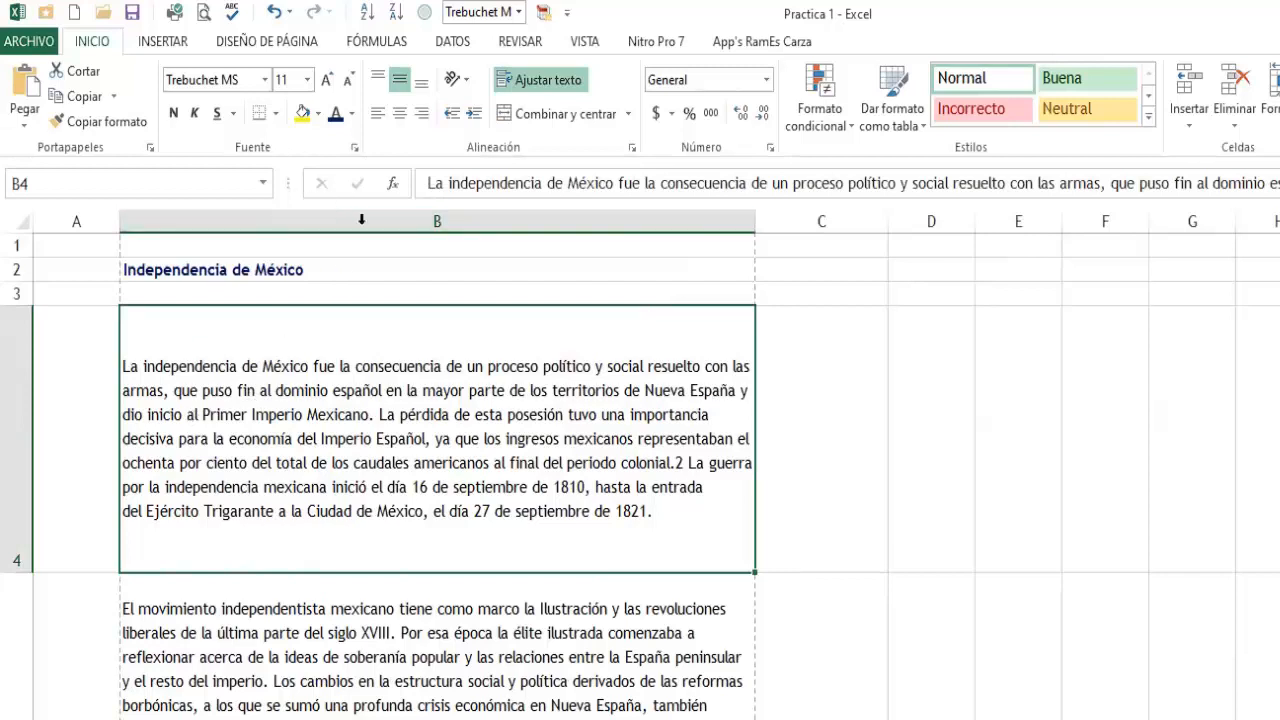
{"action": "left_click", "coordinate": [421, 113]}
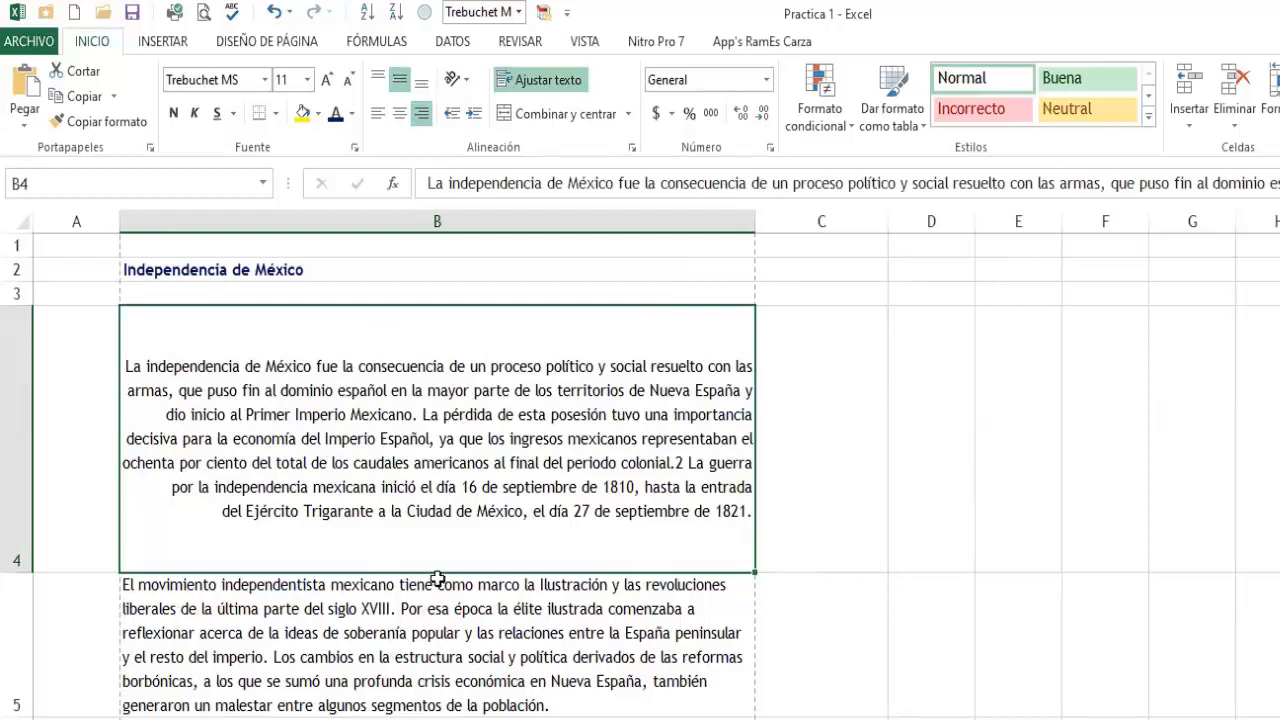
{"action": "left_click", "coordinate": [465, 642]}
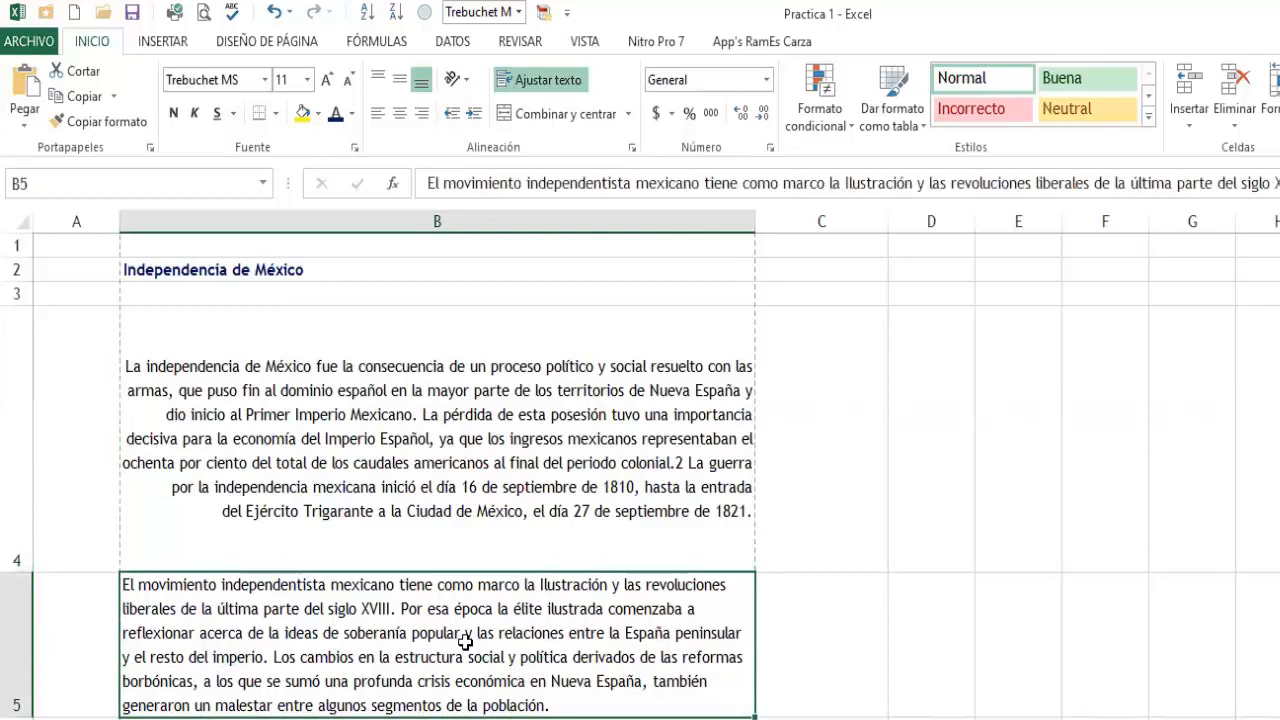
{"action": "left_click", "coordinate": [614, 456]}
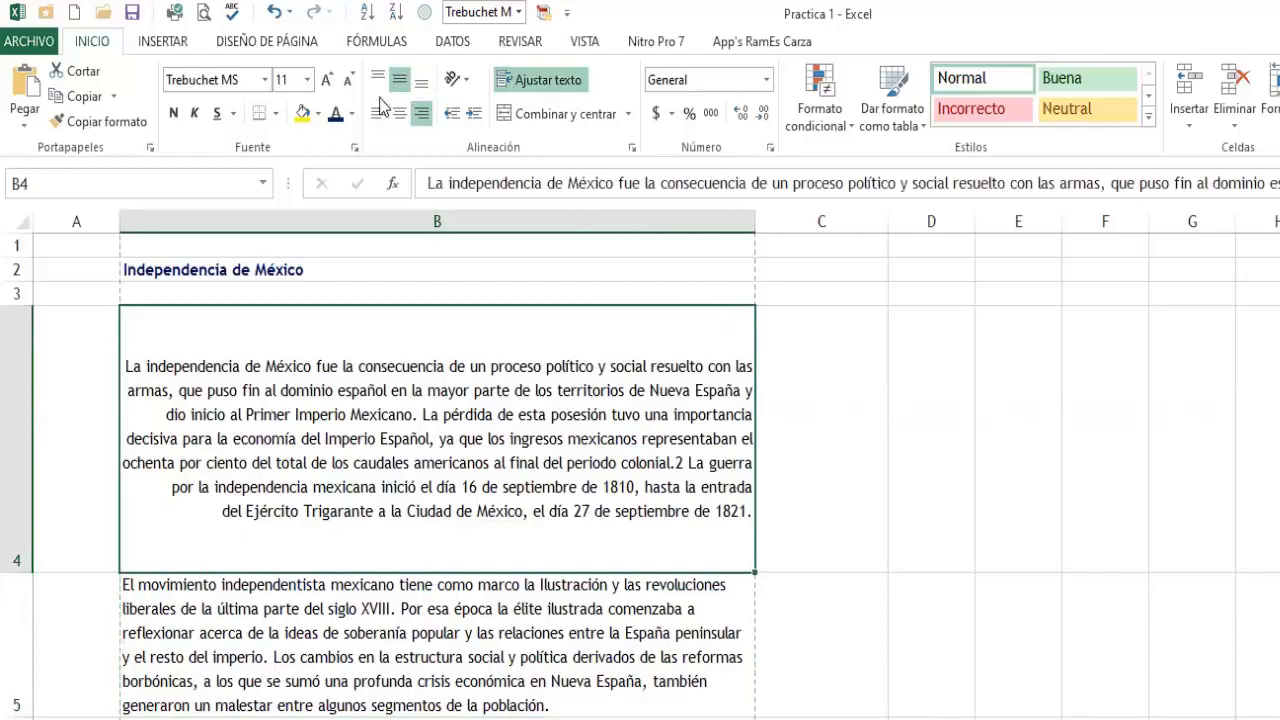
{"action": "left_click", "coordinate": [403, 117]}
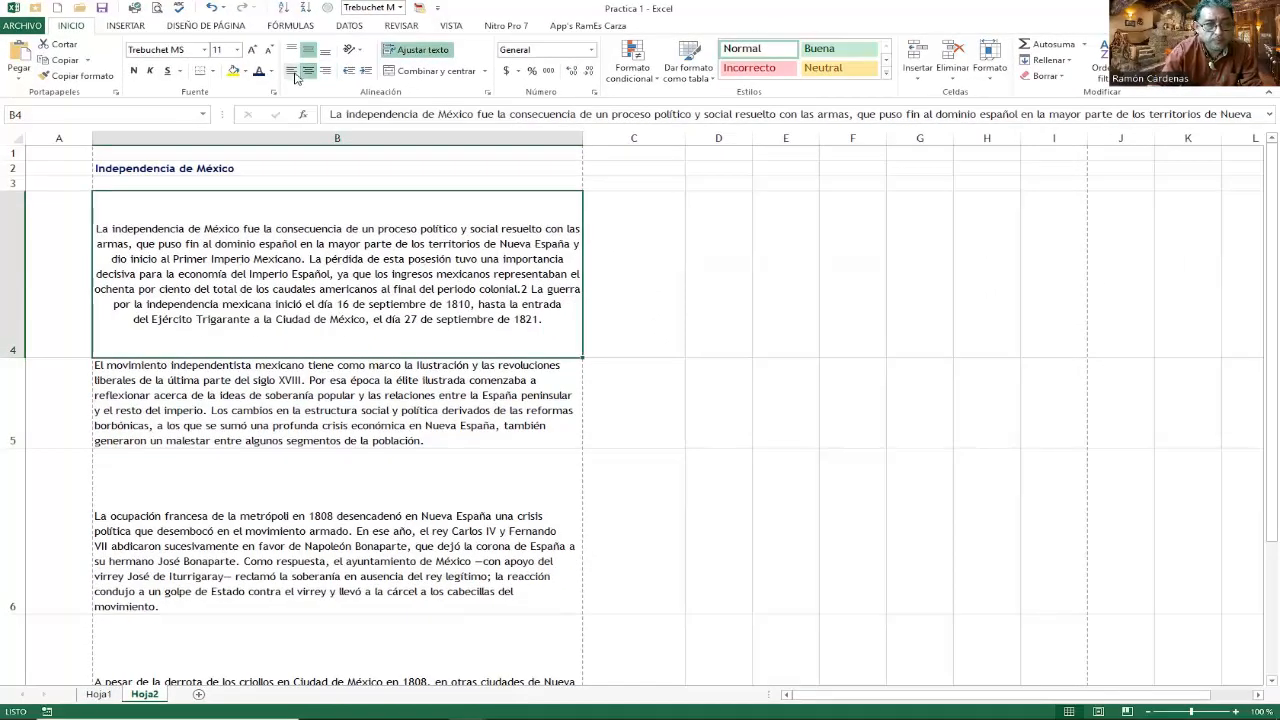
{"action": "left_click", "coordinate": [292, 71]}
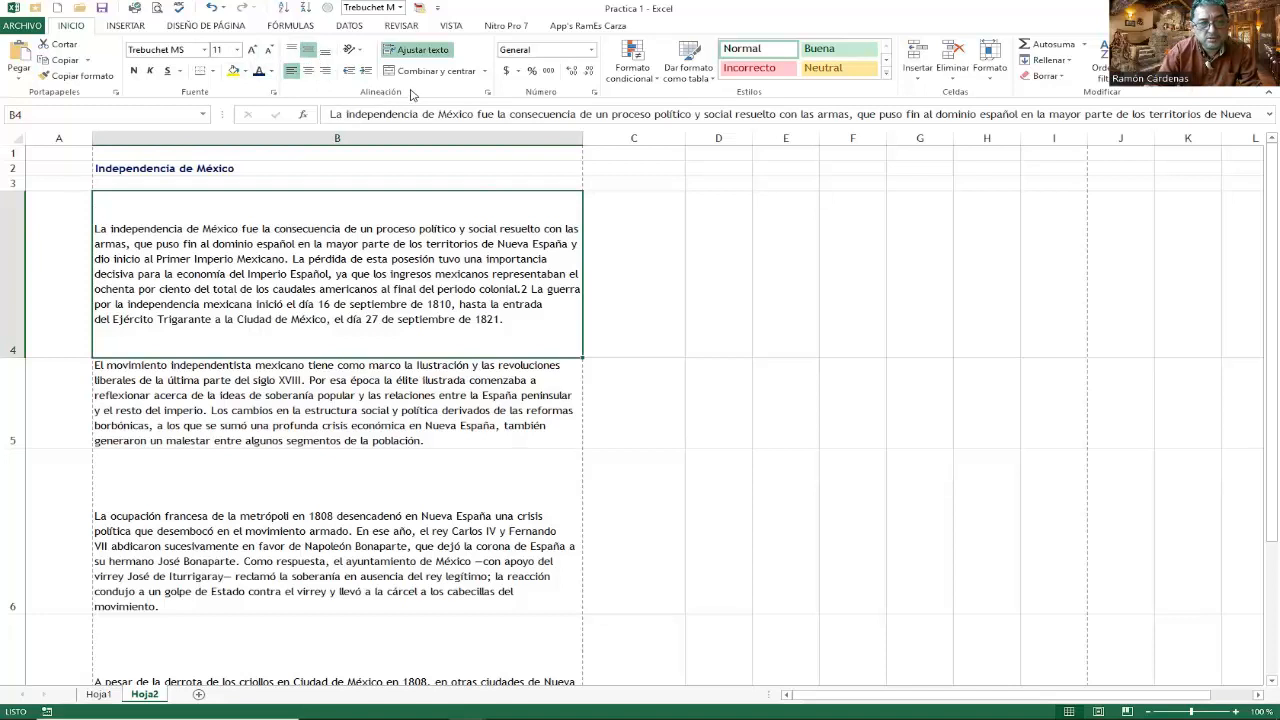
Examine the alignment settings for B4 in Formato de celdas without applying any change
{"action": "left_click", "coordinate": [487, 93]}
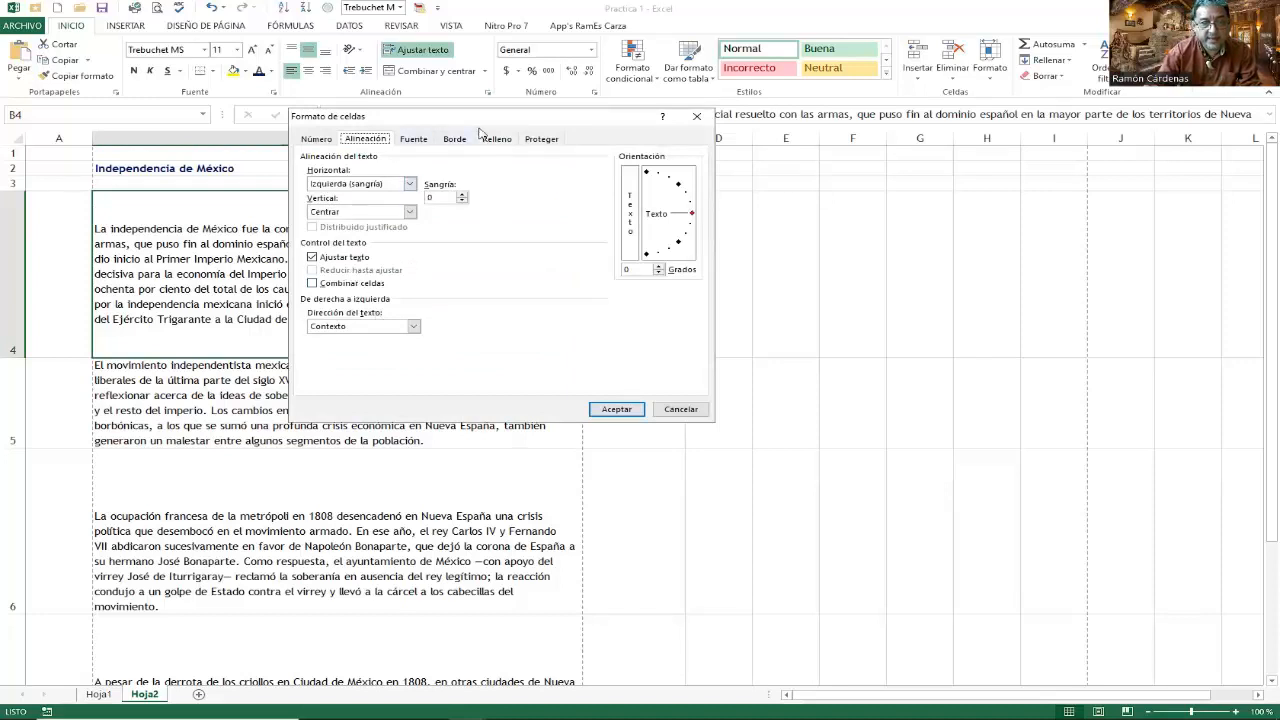
{"action": "left_click_drag", "start_coordinate": [492, 122], "coordinate": [813, 152]}
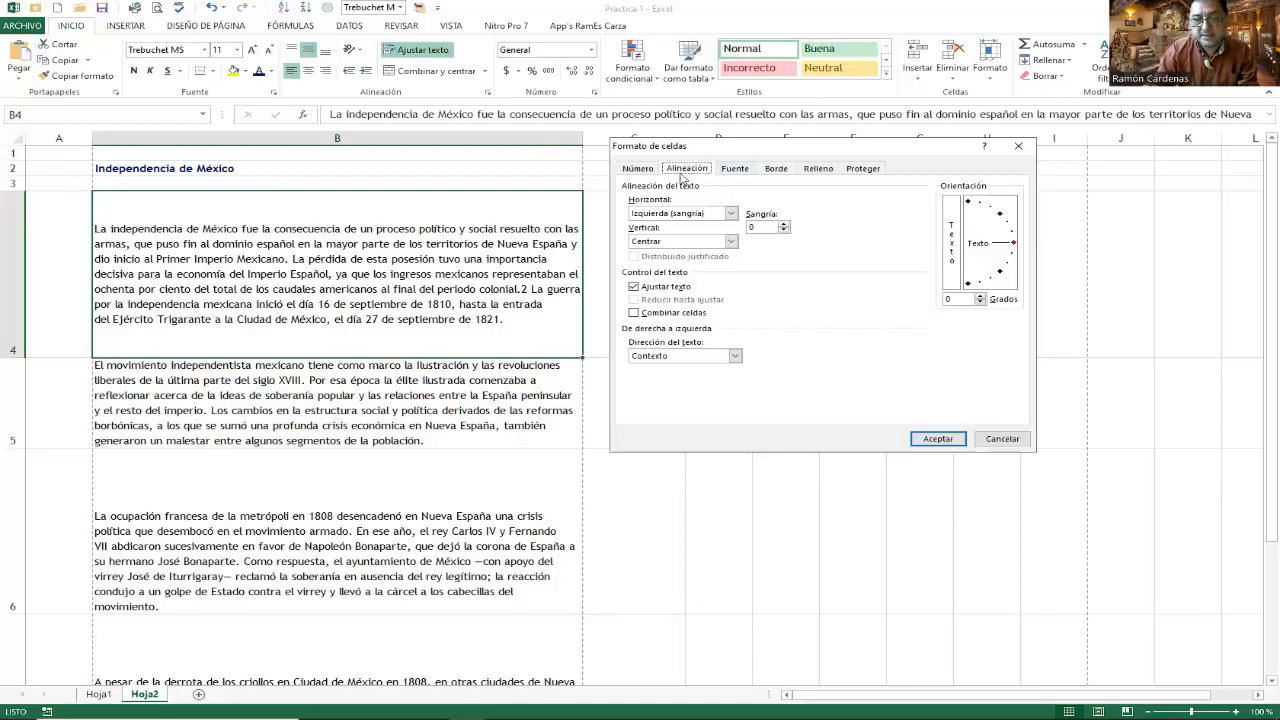
{"action": "left_click", "coordinate": [1003, 440]}
{"action": "left_click", "coordinate": [657, 223]}
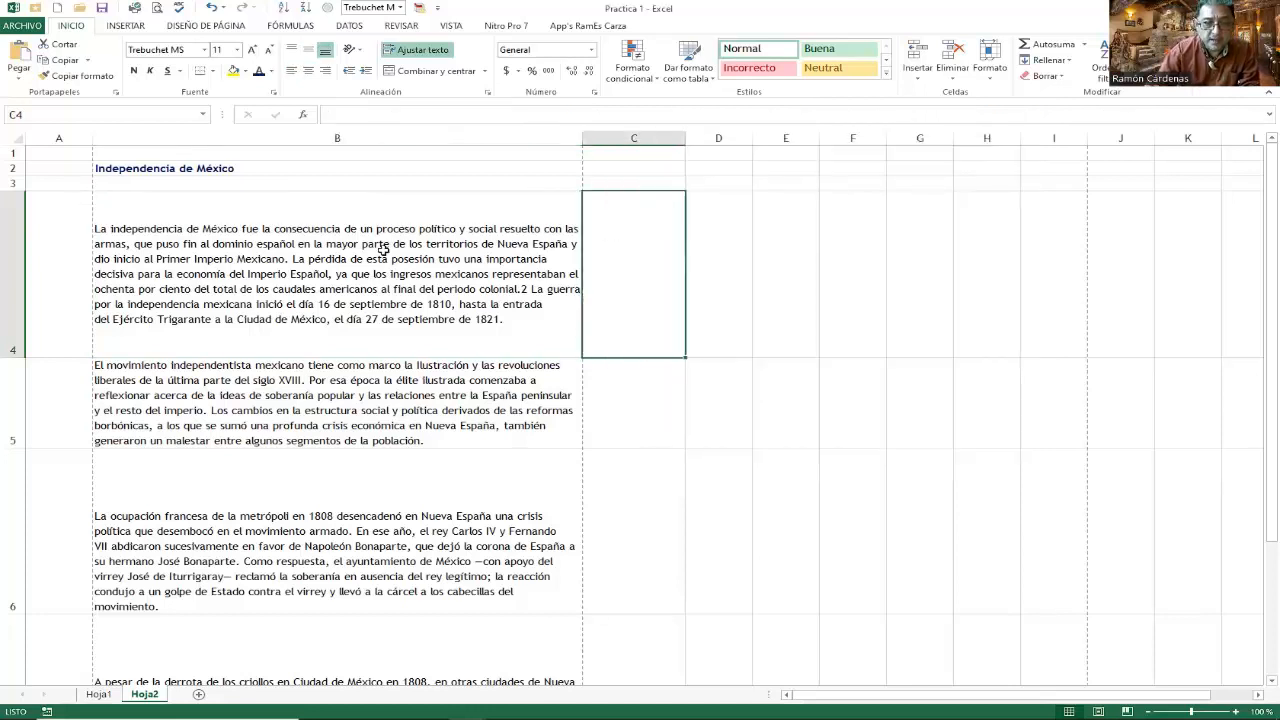
Set B4's vertical text alignment to Superior through Formato de celdas, viewing the number categories on the way
{"action": "left_click", "coordinate": [437, 248]}
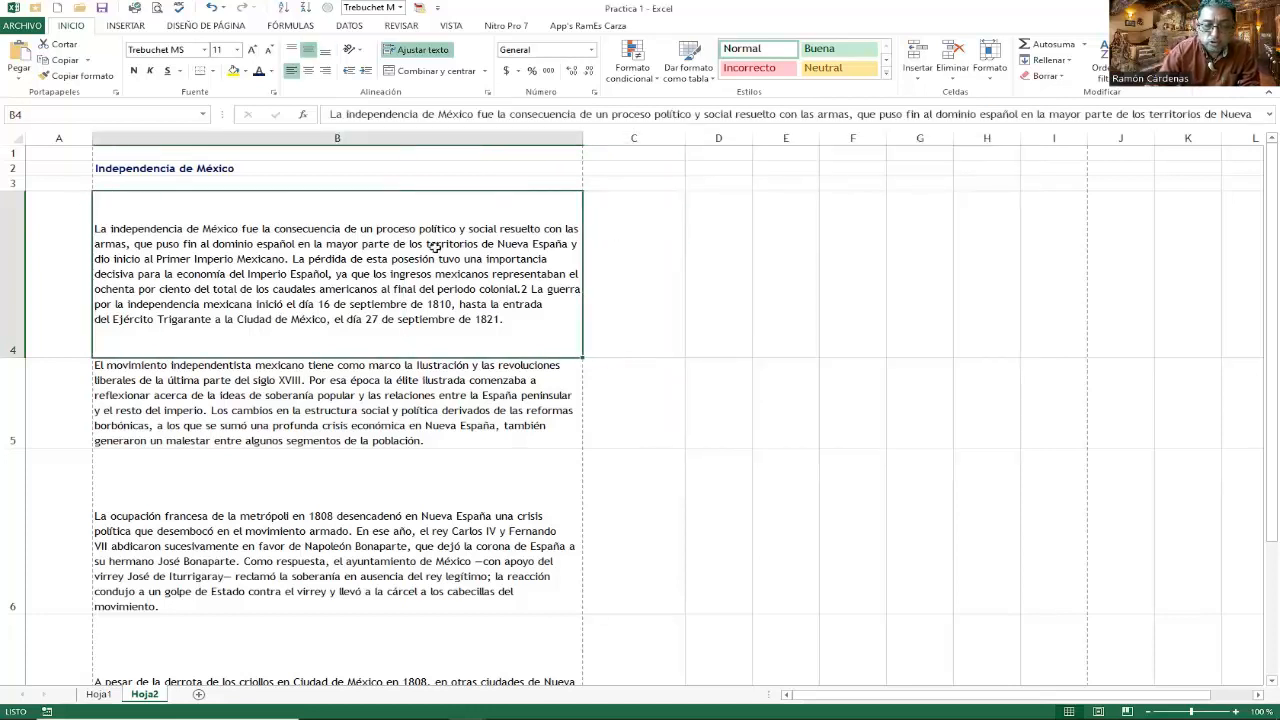
{"action": "right_click", "coordinate": [328, 228]}
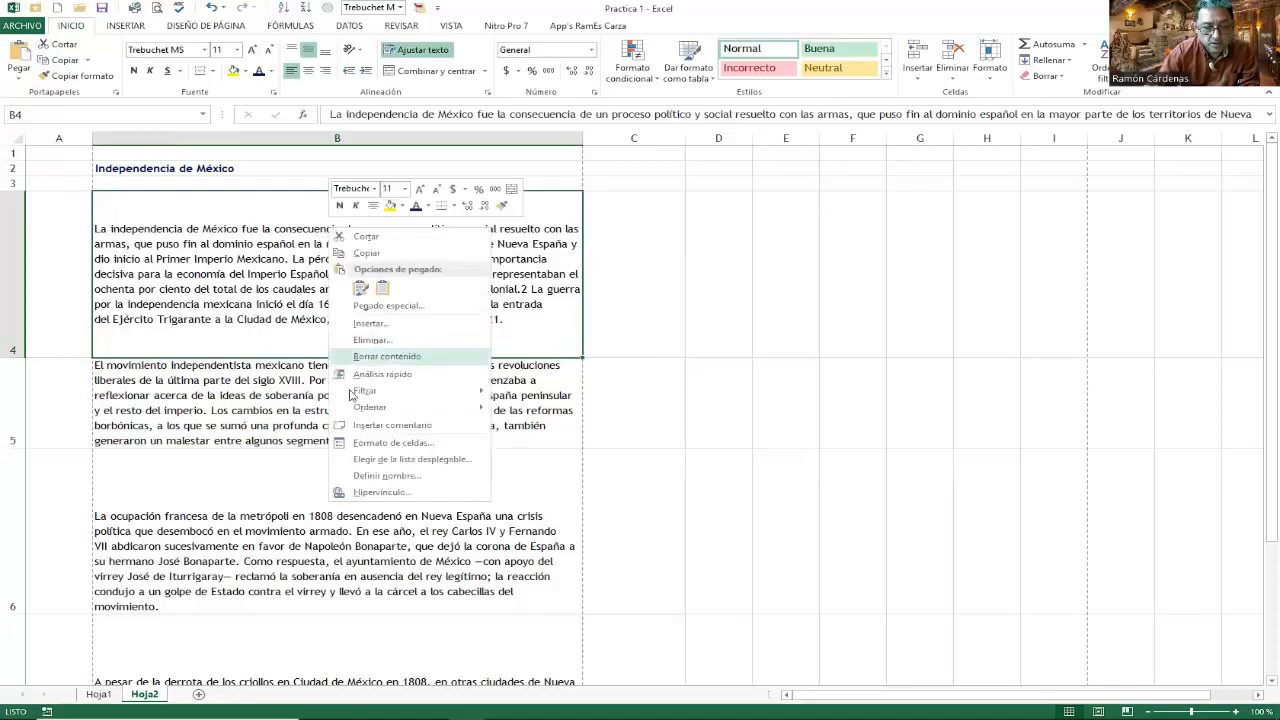
{"action": "left_click", "coordinate": [430, 446]}
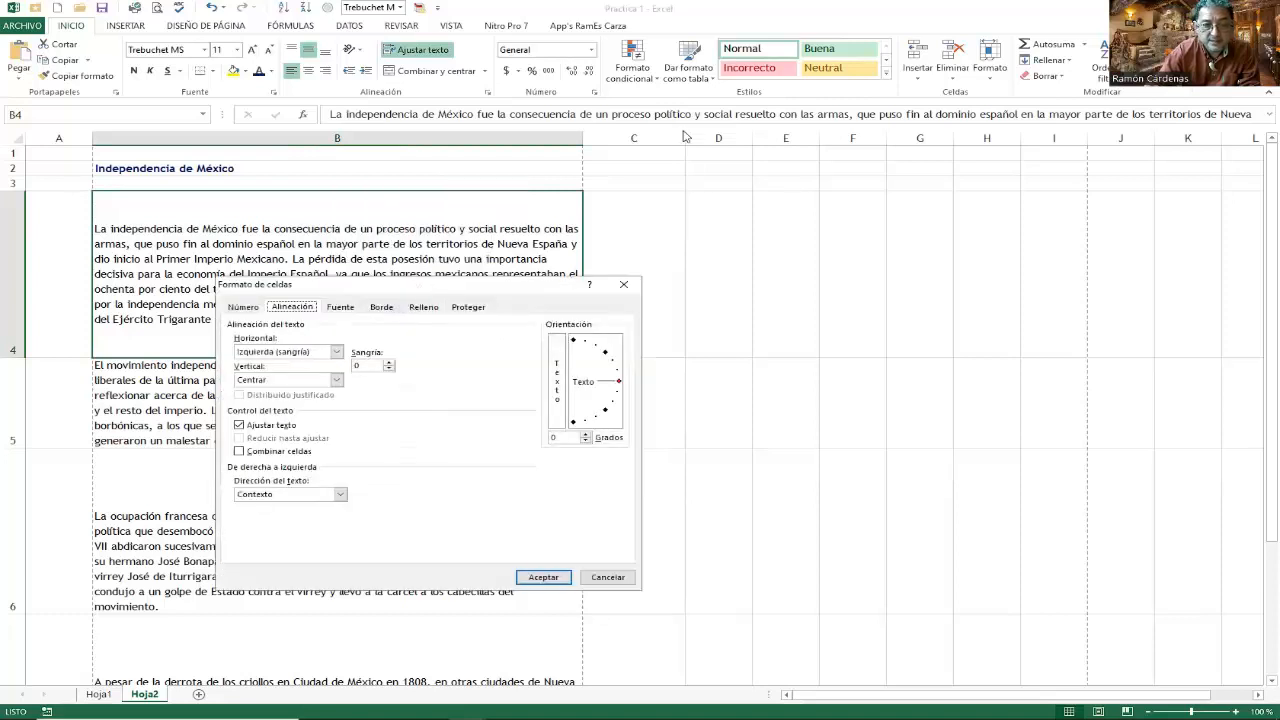
{"action": "left_click_drag", "start_coordinate": [420, 288], "coordinate": [704, 121]}
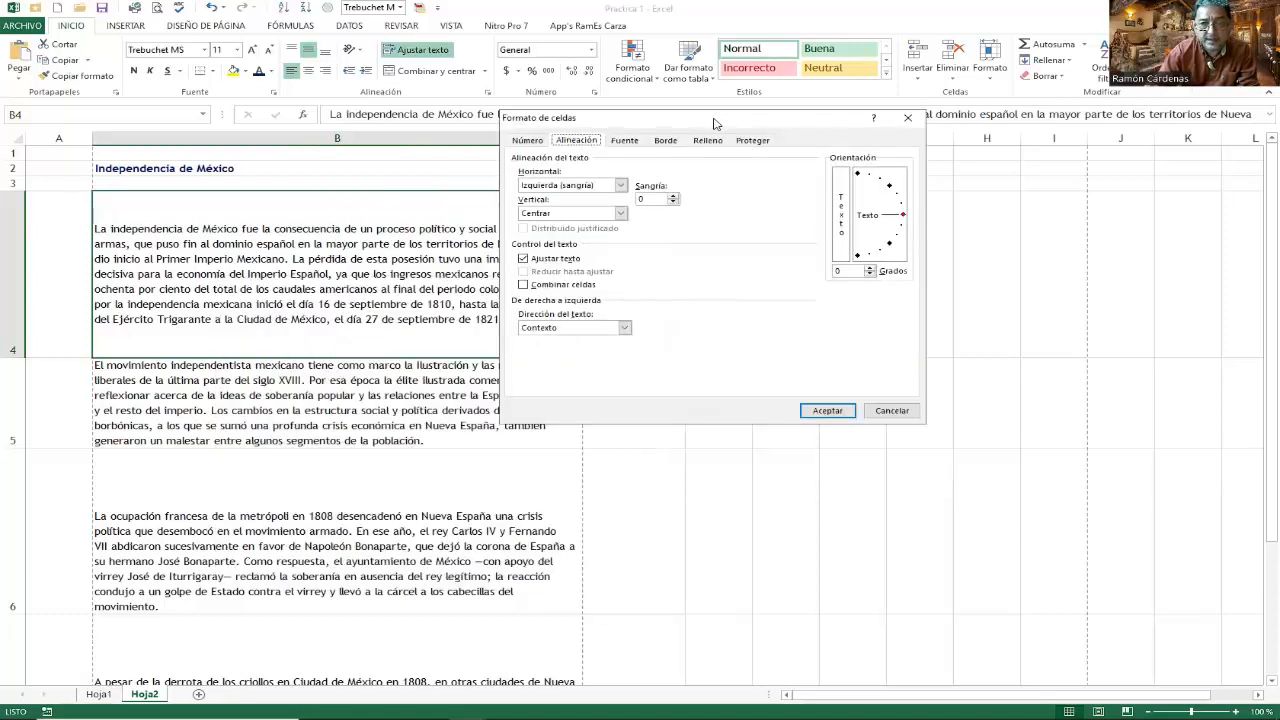
{"action": "left_click", "coordinate": [640, 136]}
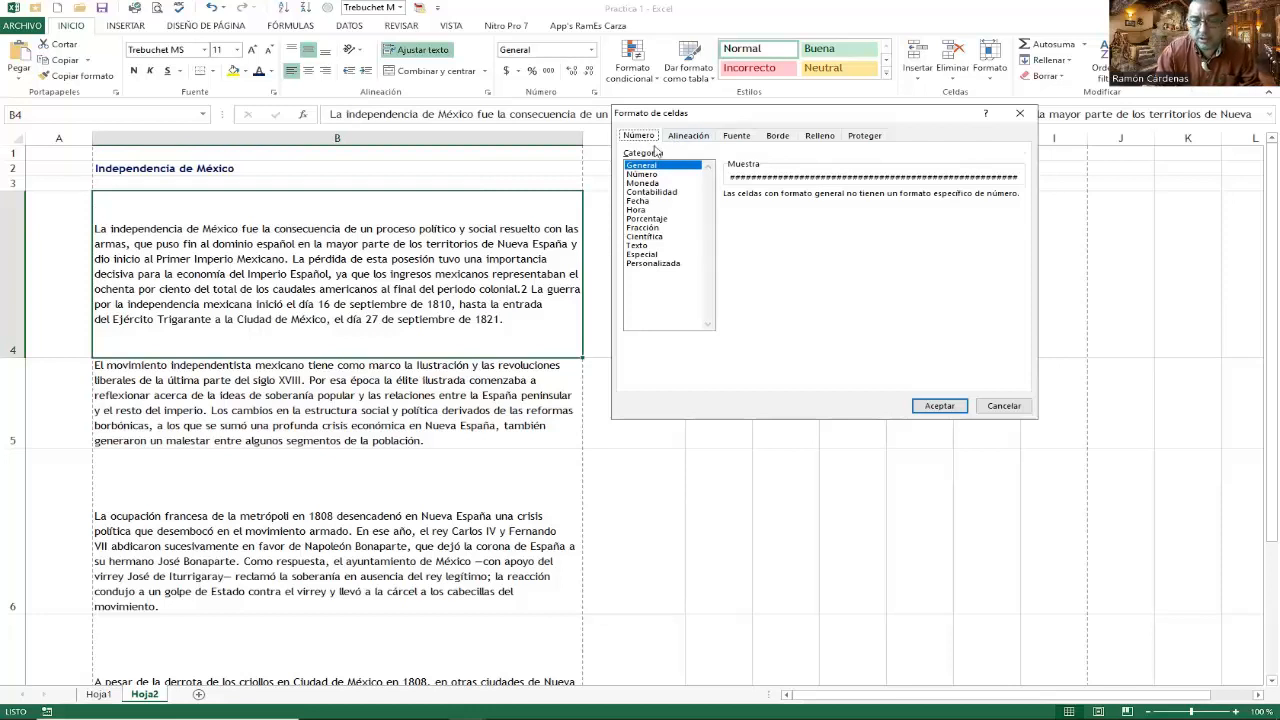
{"action": "left_click", "coordinate": [684, 138]}
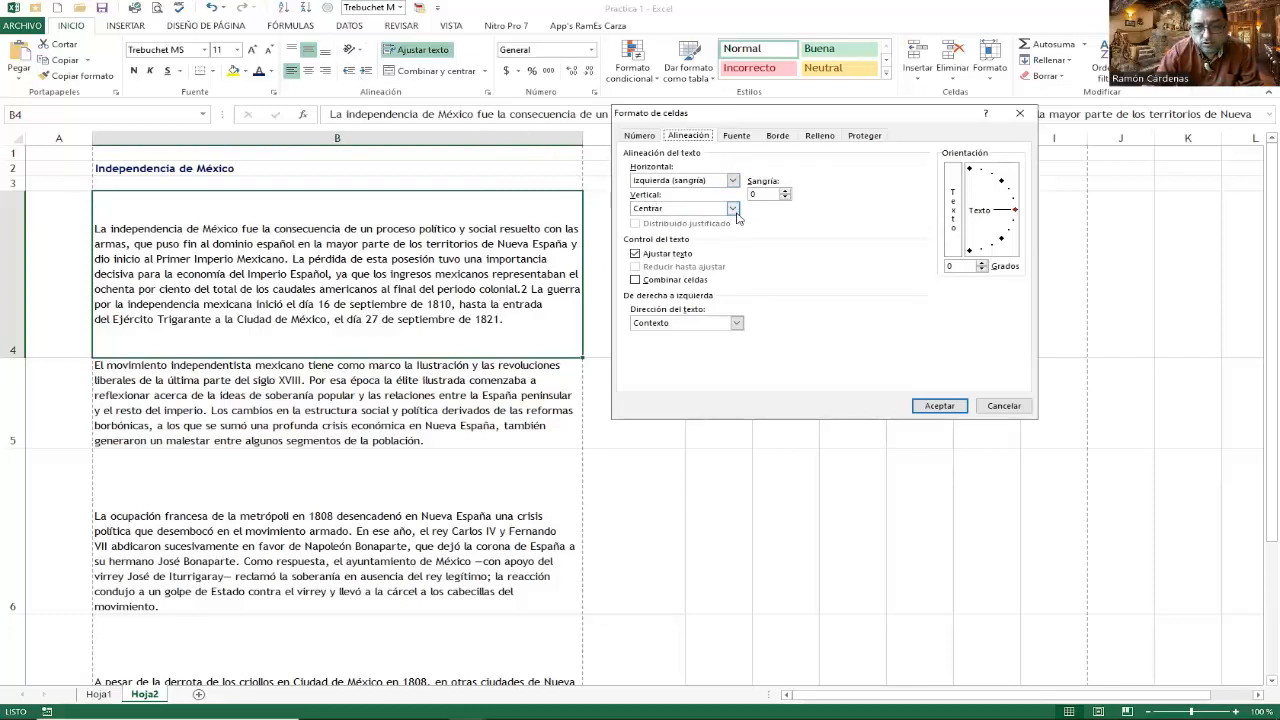
{"action": "left_click", "coordinate": [672, 207]}
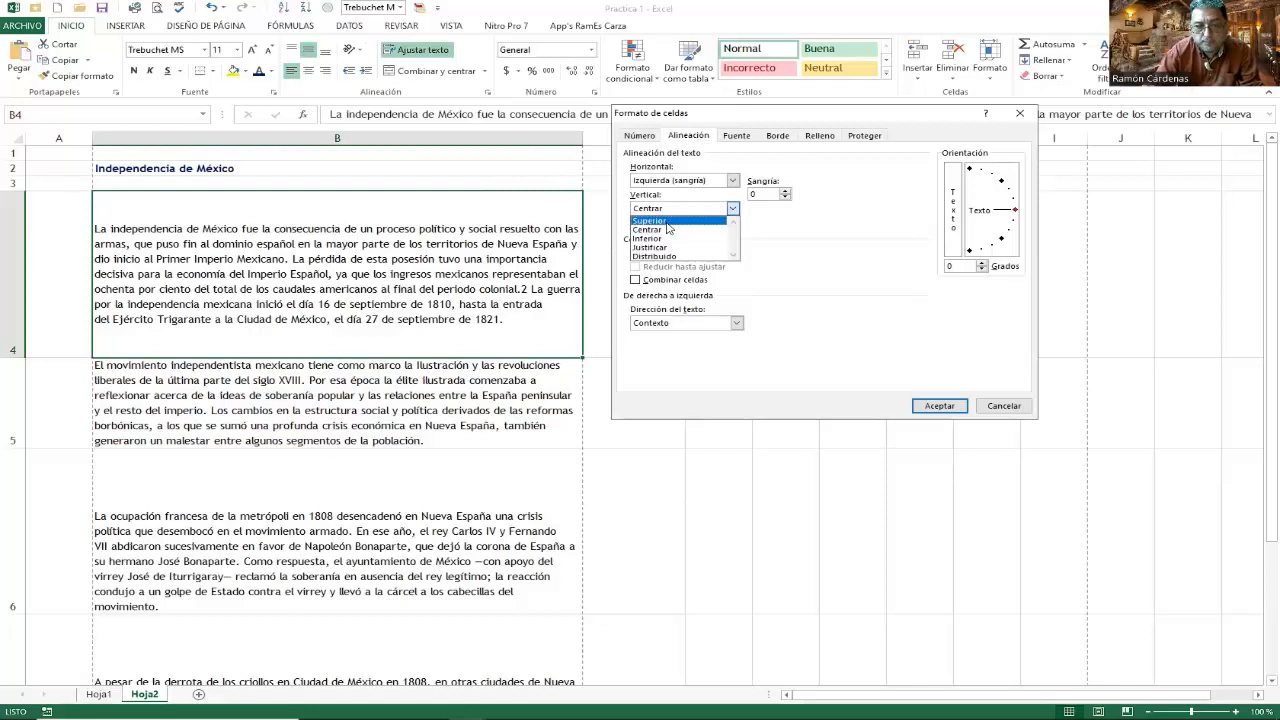
{"action": "left_click", "coordinate": [665, 221]}
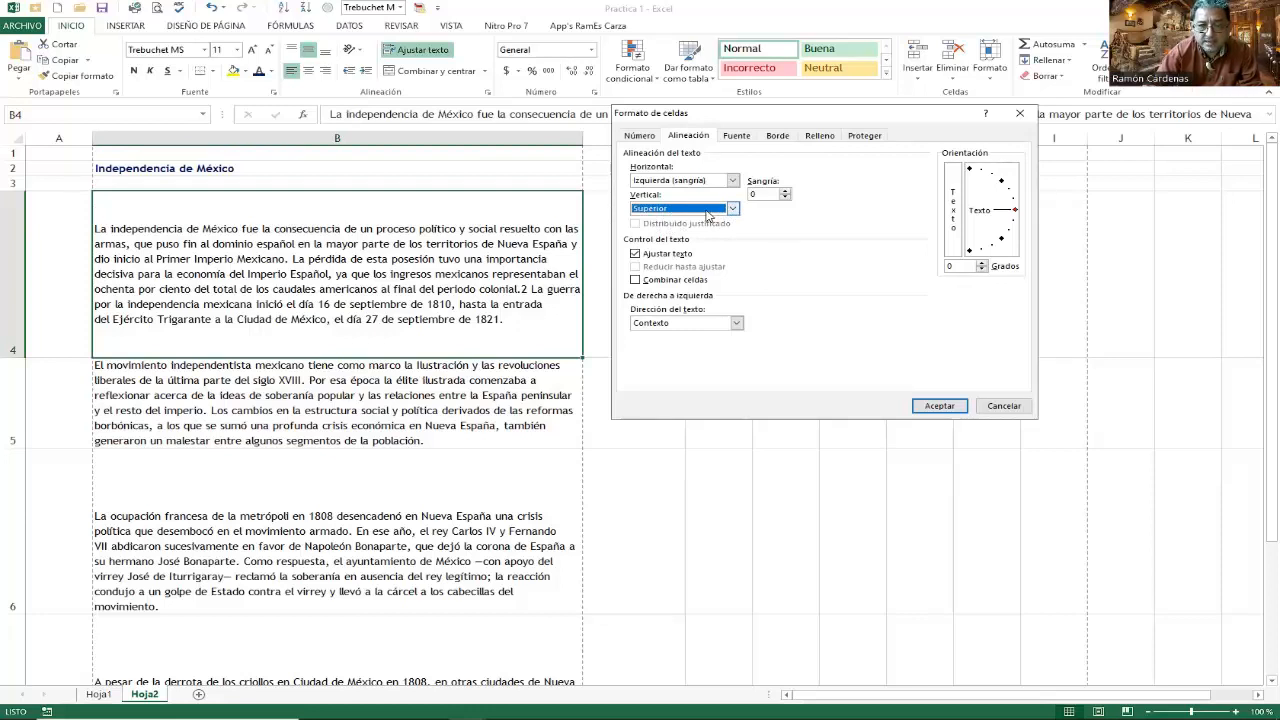
{"action": "left_click", "coordinate": [940, 406]}
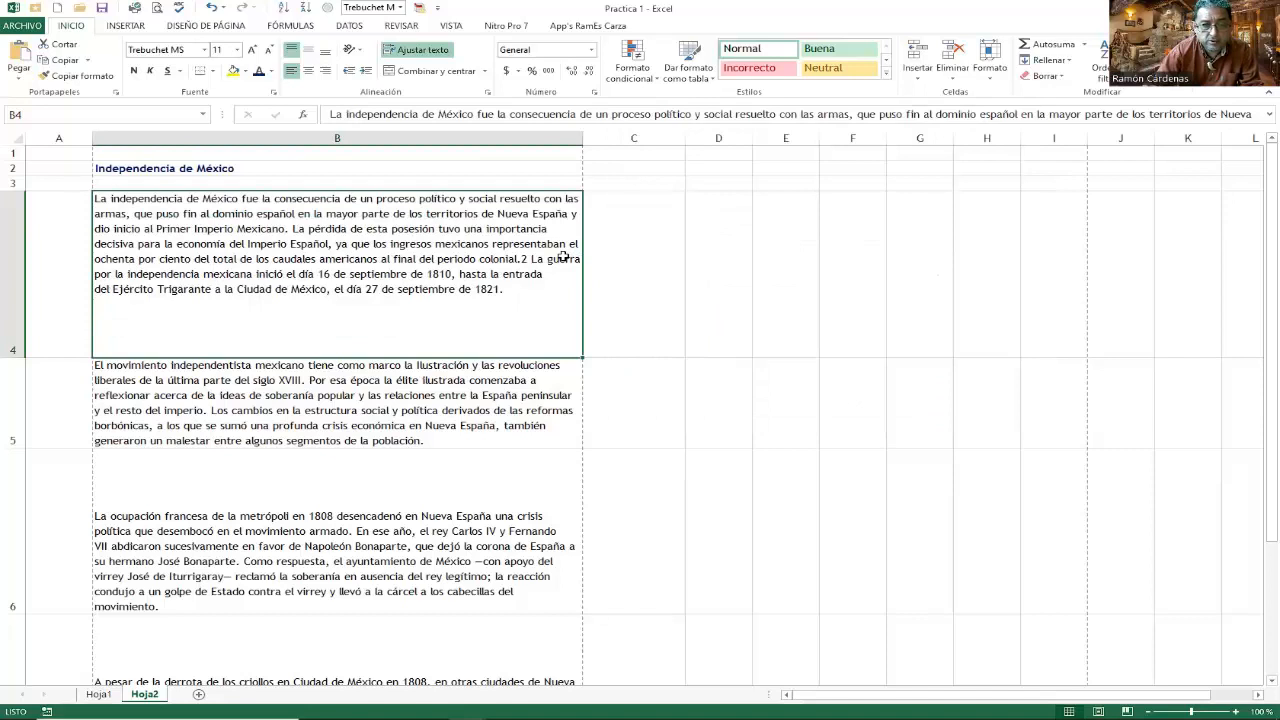
Try middle, bottom and top vertical alignment on the paragraph in B4, finishing with middle alignment
{"action": "left_click", "coordinate": [309, 50]}
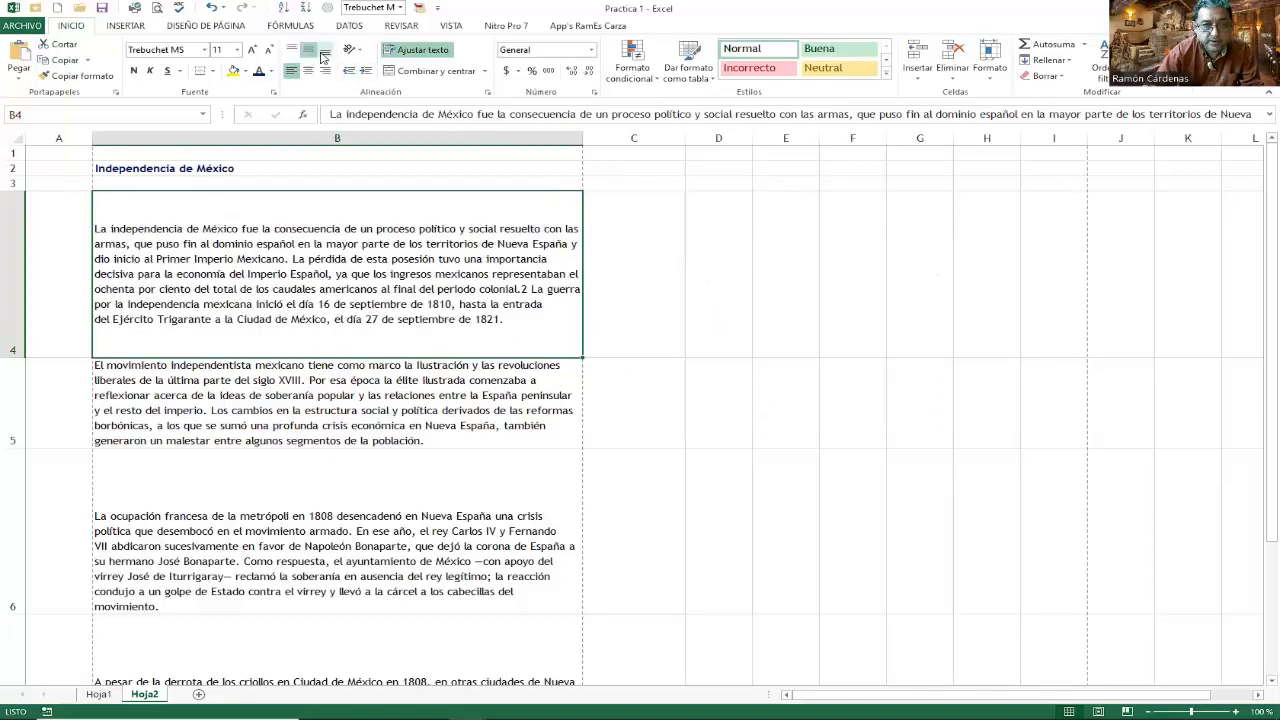
{"action": "left_click", "coordinate": [324, 52]}
{"action": "left_click", "coordinate": [292, 51]}
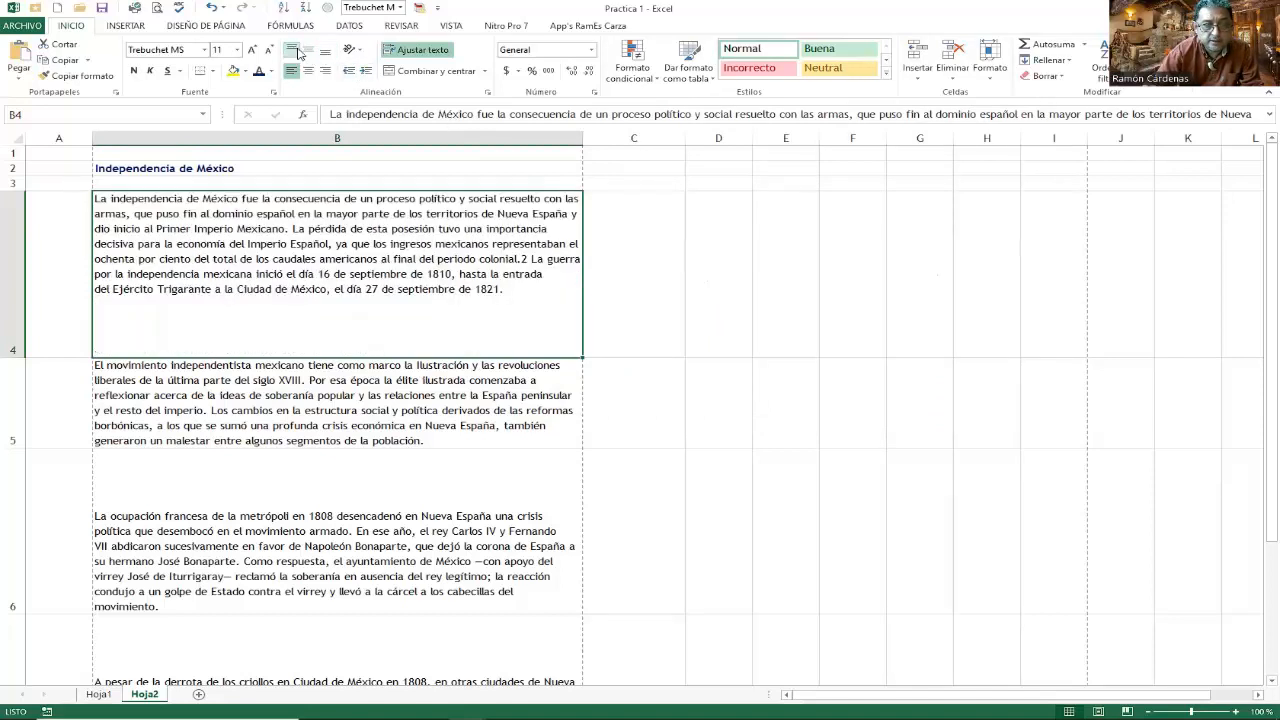
{"action": "left_click", "coordinate": [308, 52]}
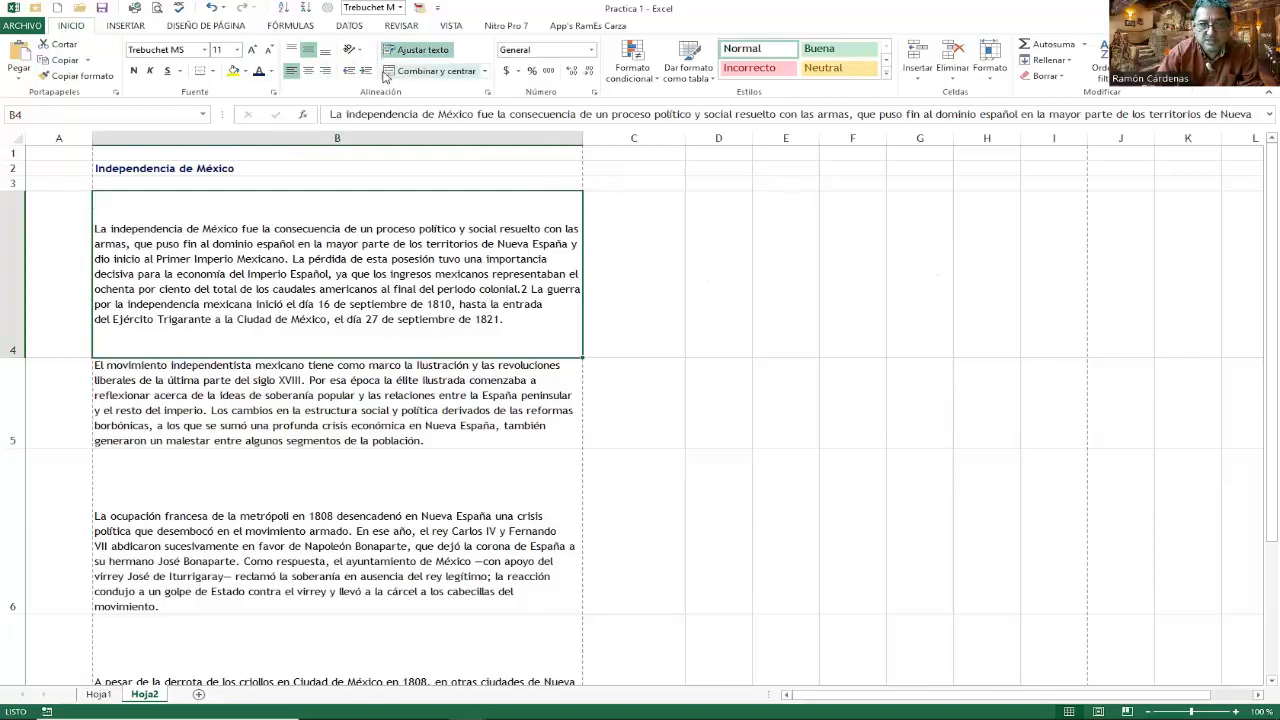
Set B4's vertical text alignment to Justificar through Formato de celdas
{"action": "right_click", "coordinate": [454, 236]}
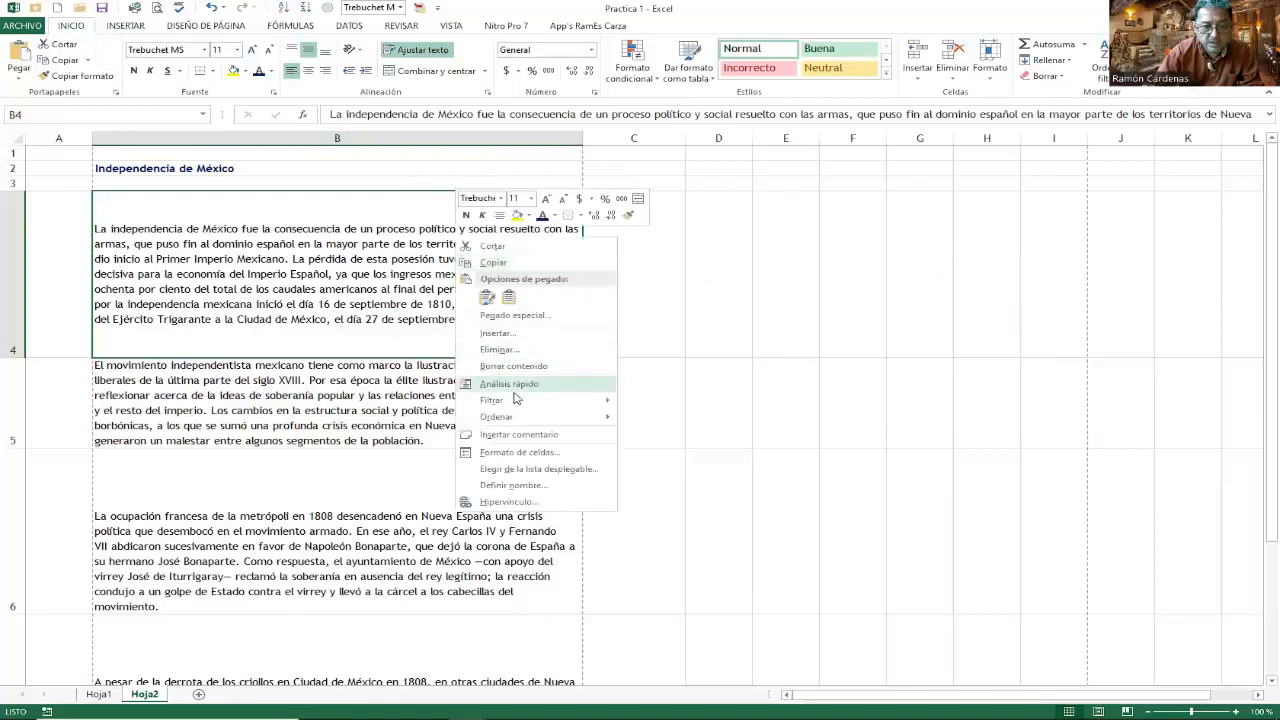
{"action": "left_click", "coordinate": [537, 453]}
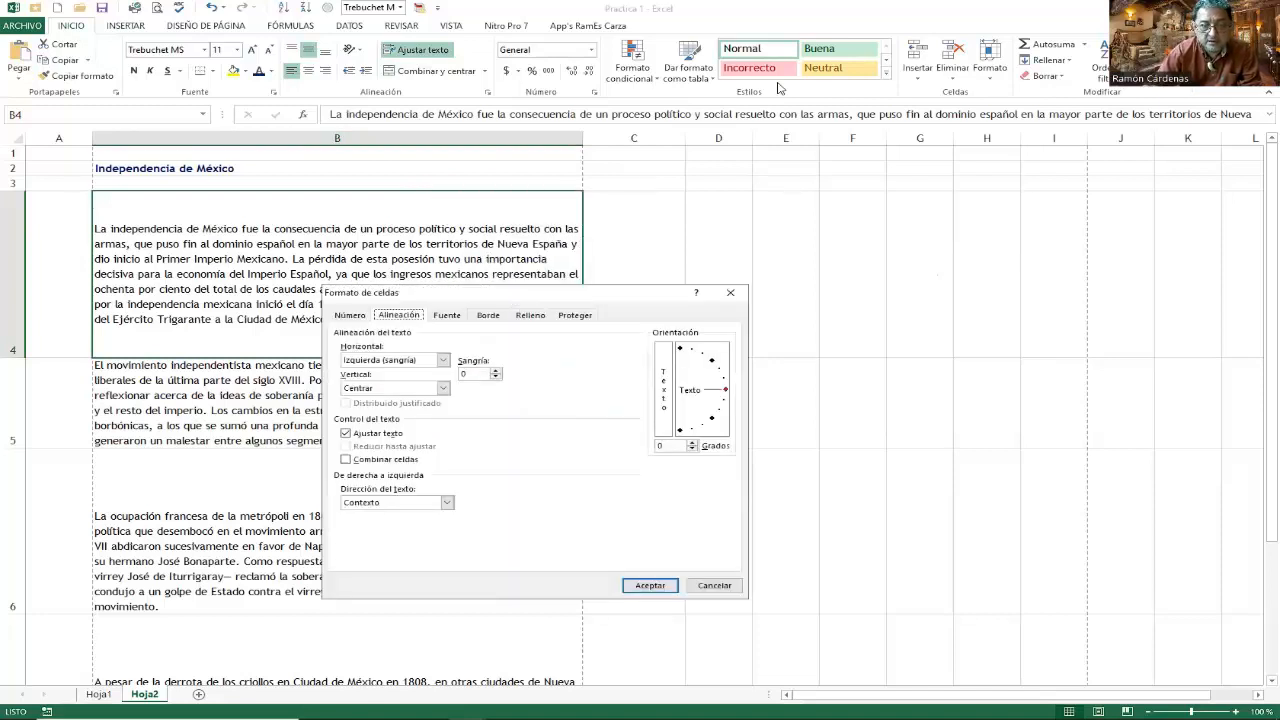
{"action": "left_click_drag", "start_coordinate": [778, 88], "coordinate": [778, 89]}
{"action": "left_click", "coordinate": [712, 173]}
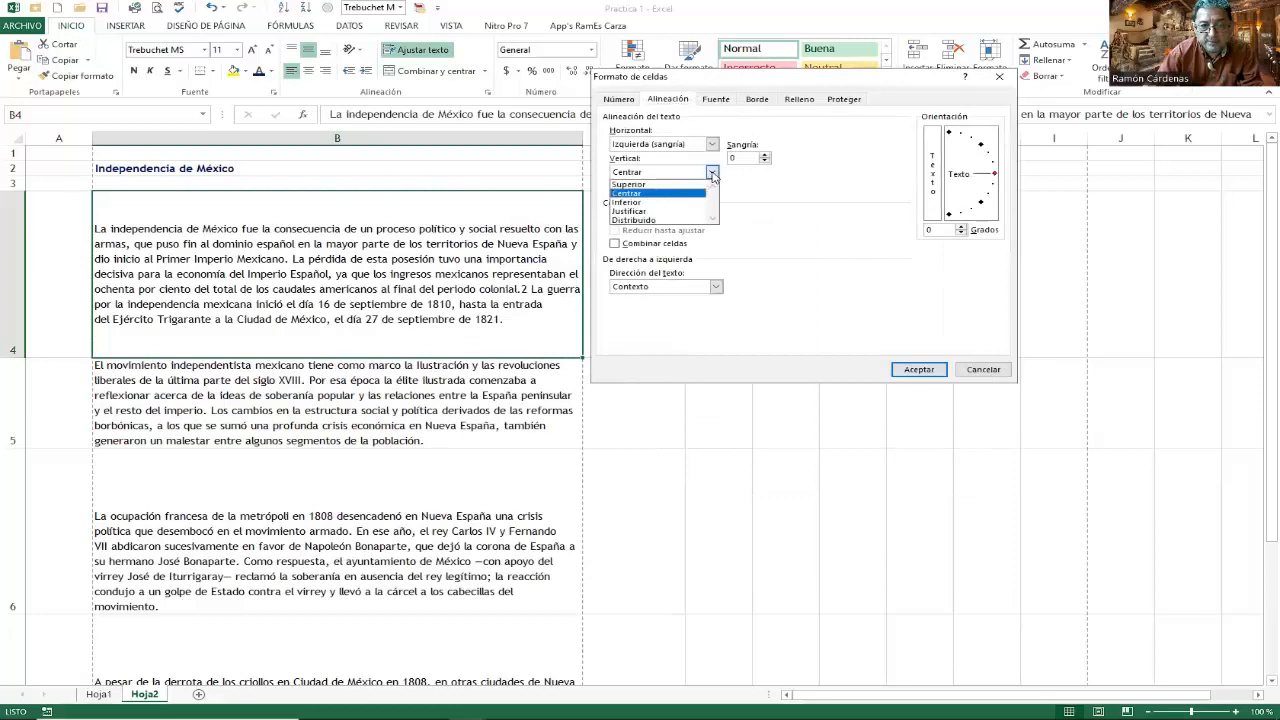
{"action": "left_click", "coordinate": [643, 213]}
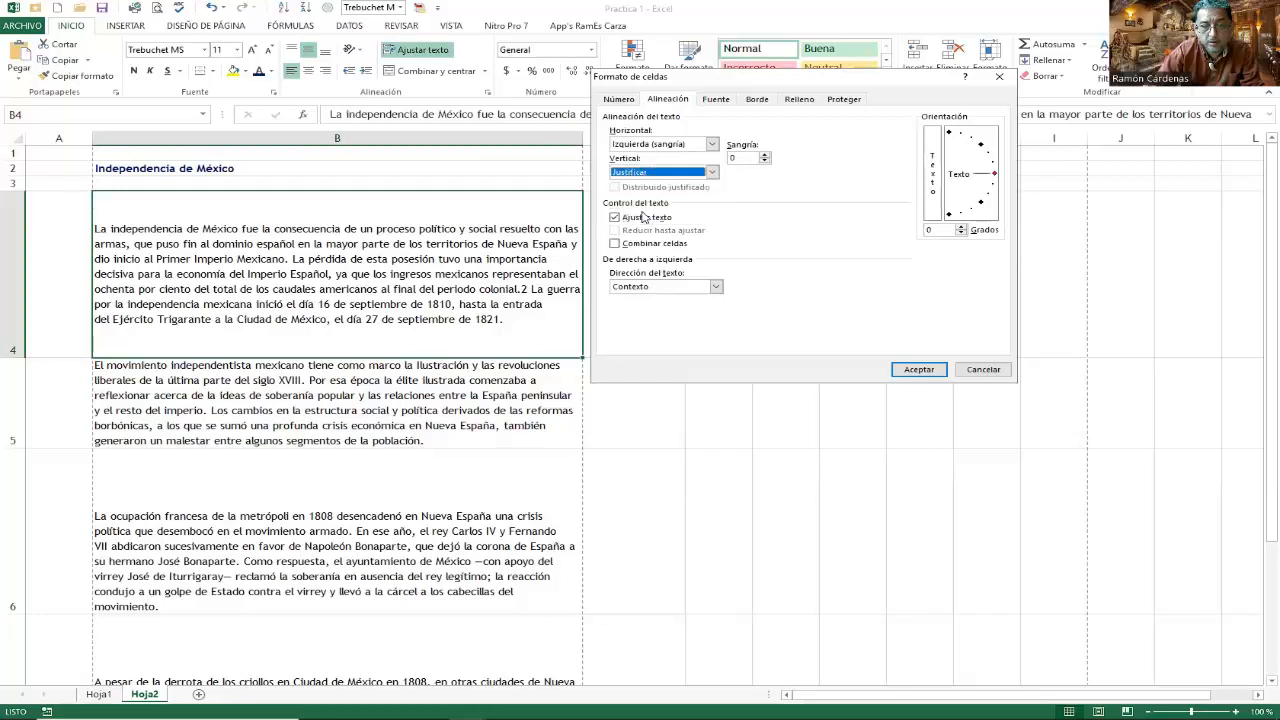
{"action": "left_click", "coordinate": [915, 372]}
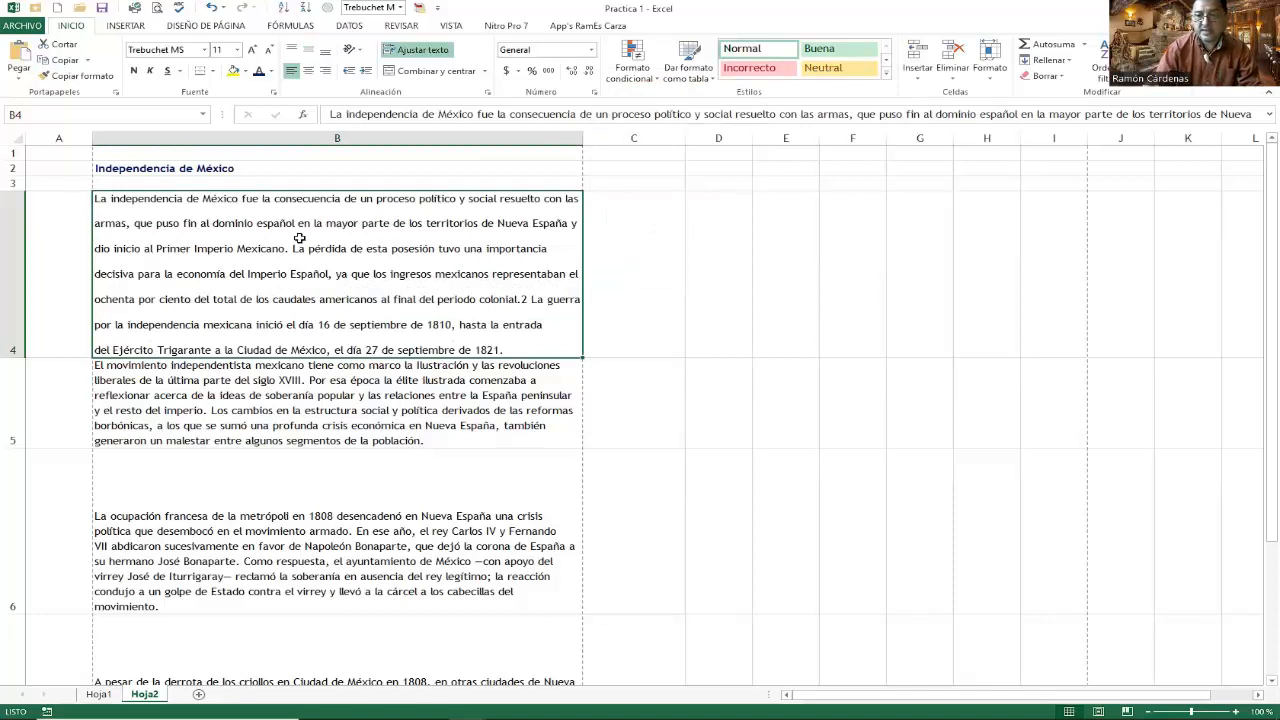
Change B4's vertical text alignment to Distribuido through Formato de celdas
{"action": "right_click", "coordinate": [366, 226]}
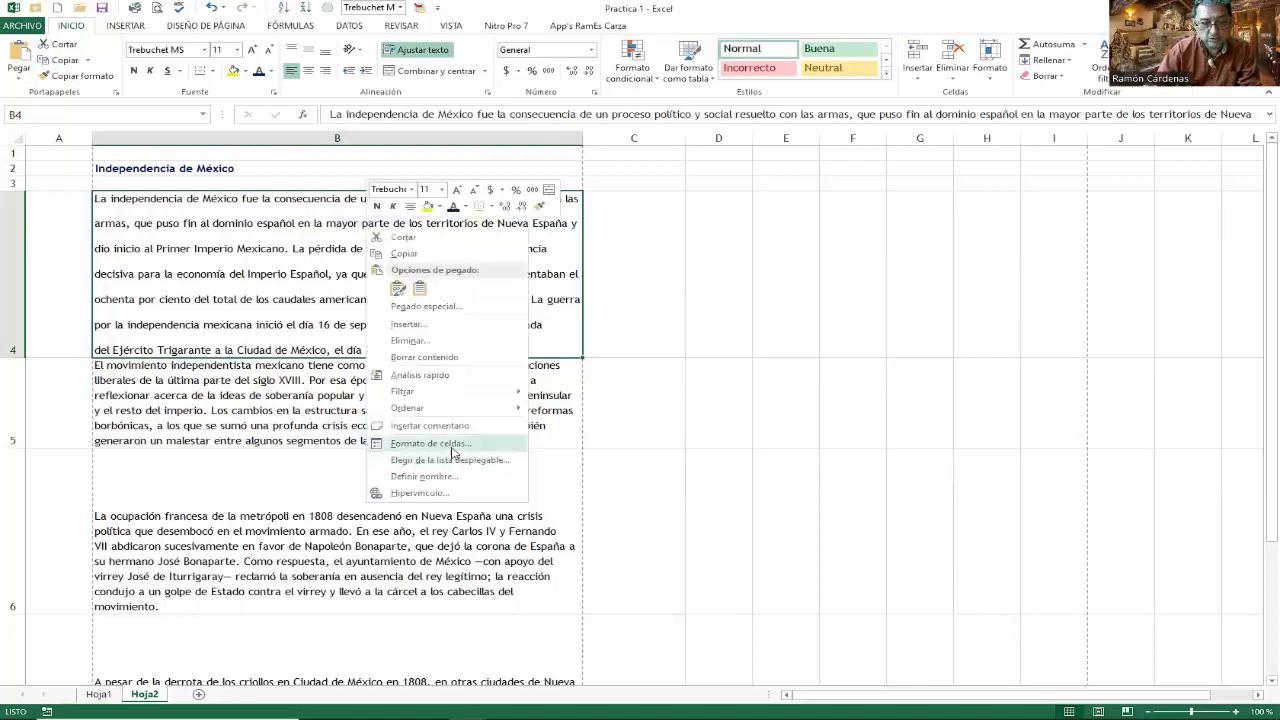
{"action": "left_click", "coordinate": [452, 446]}
{"action": "left_click", "coordinate": [322, 391]}
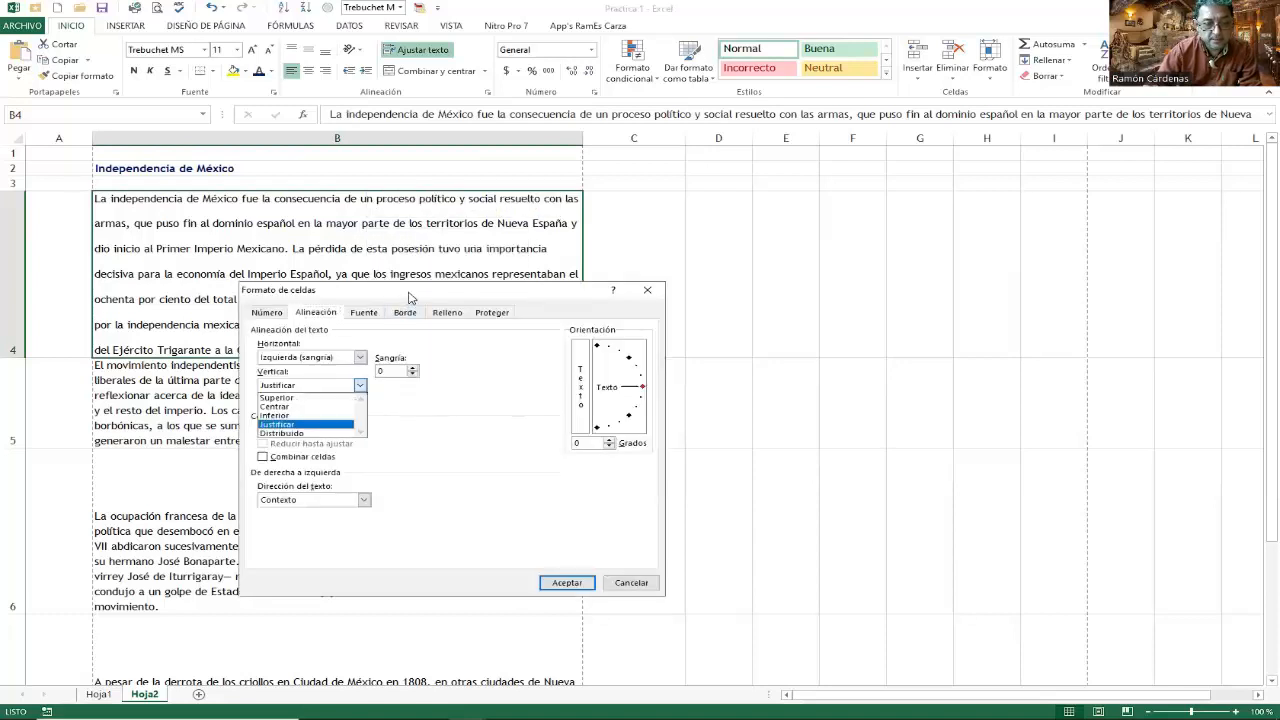
{"action": "left_click", "coordinate": [710, 217]}
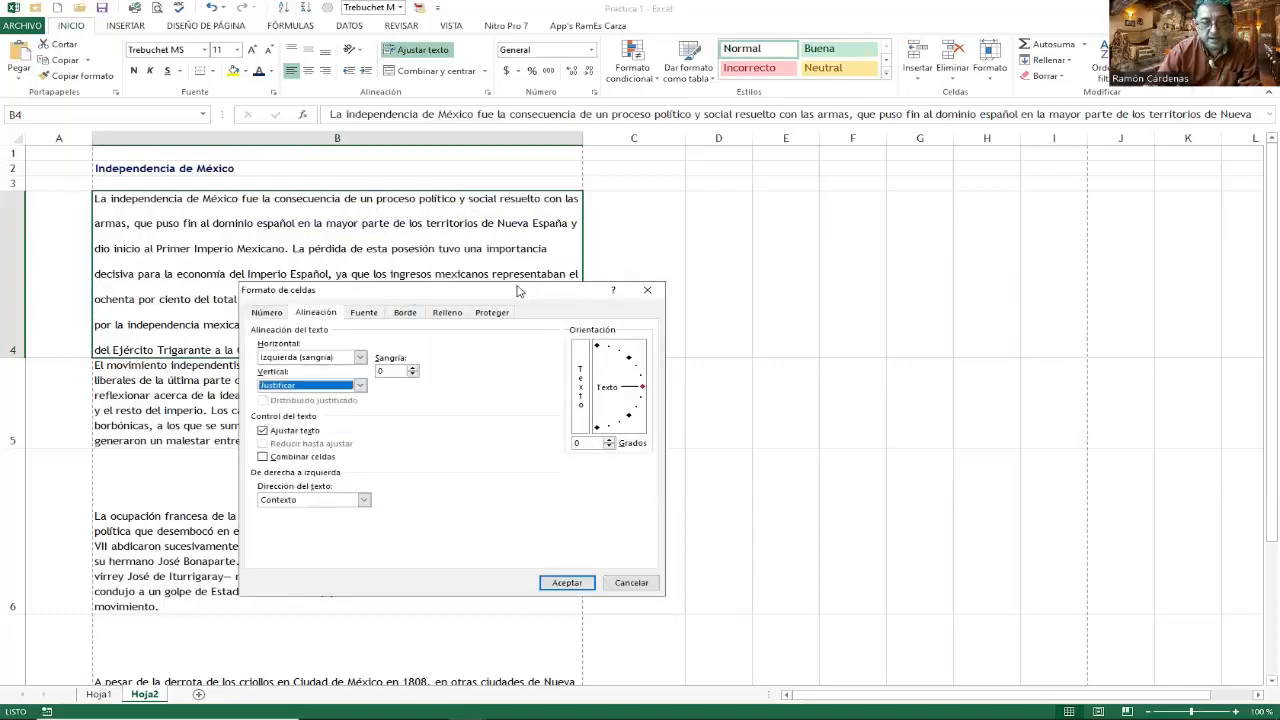
{"action": "left_click_drag", "start_coordinate": [518, 290], "coordinate": [892, 168]}
{"action": "left_click", "coordinate": [735, 263]}
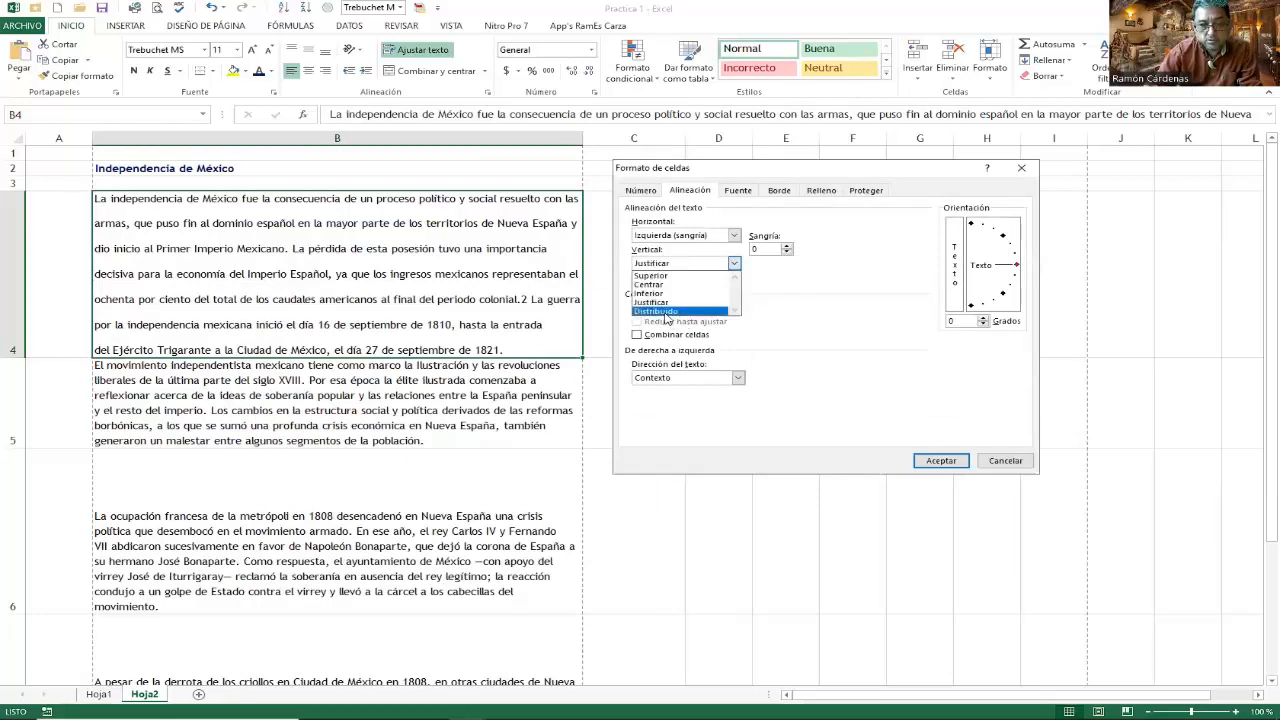
{"action": "left_click", "coordinate": [666, 313]}
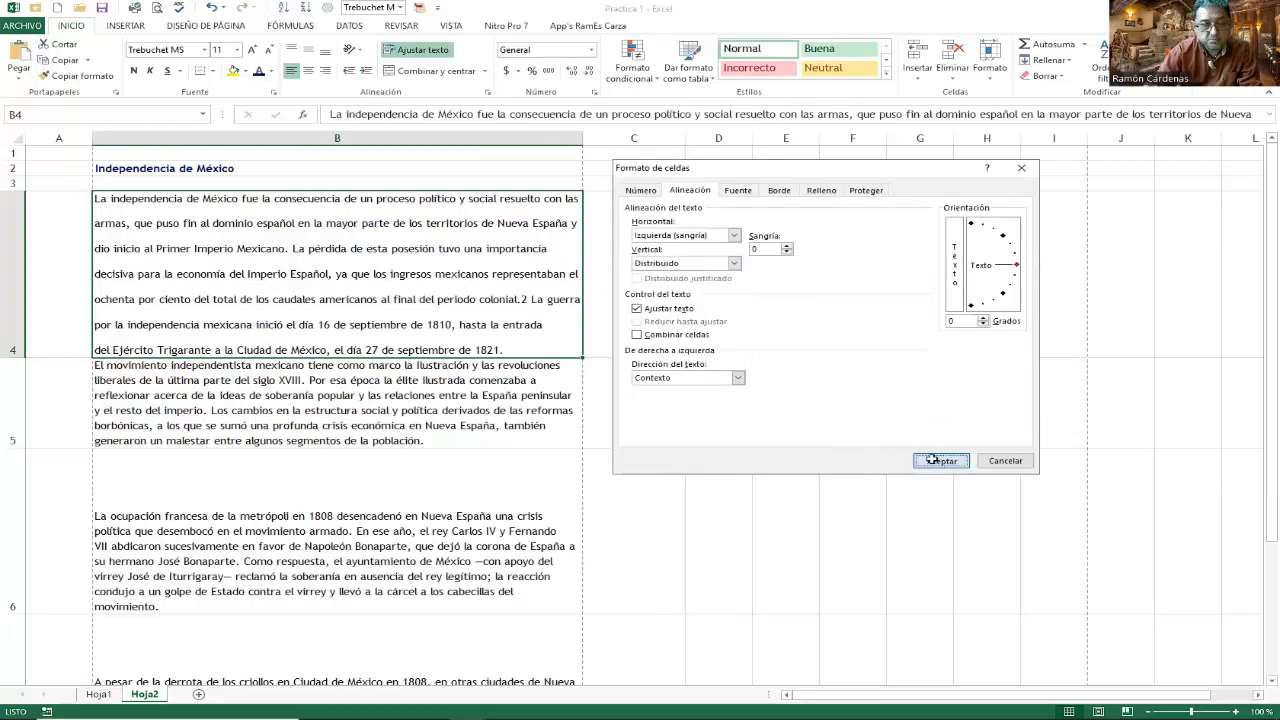
{"action": "left_click", "coordinate": [938, 461]}
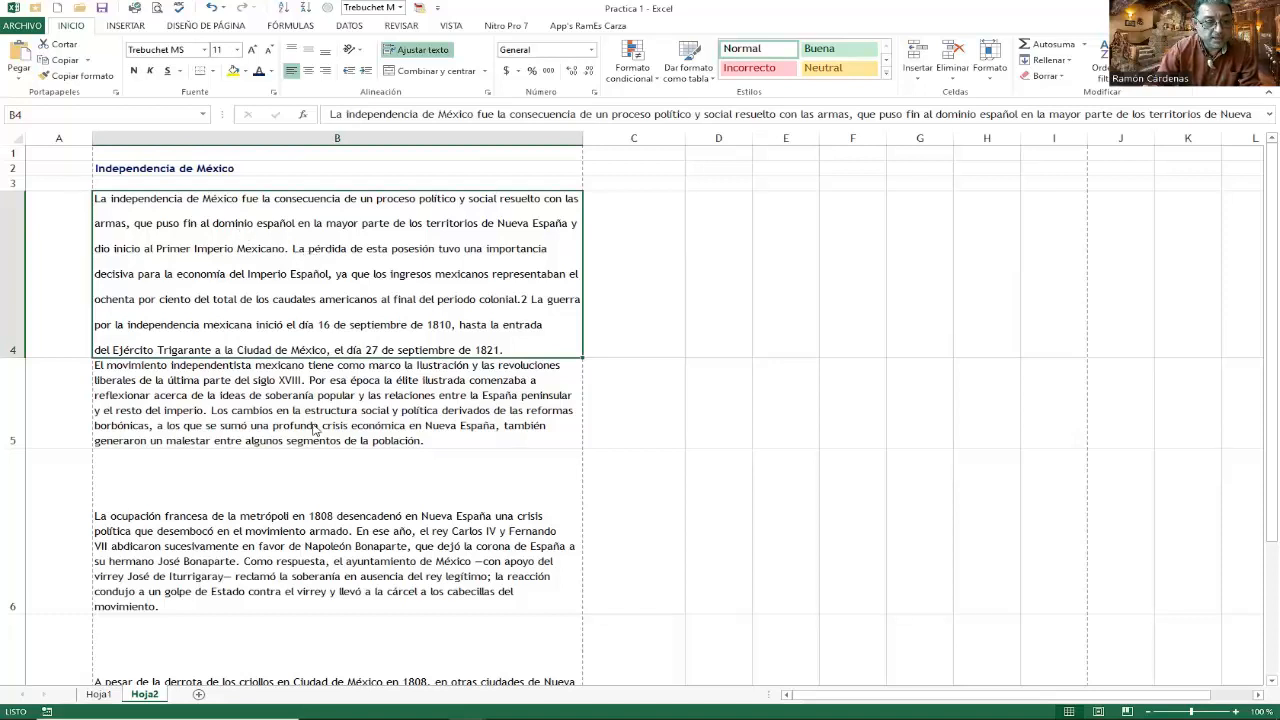
Set B4's vertical alignment to Centrar and its horizontal alignment to Justificar through Formato de celdas
{"action": "right_click", "coordinate": [243, 233]}
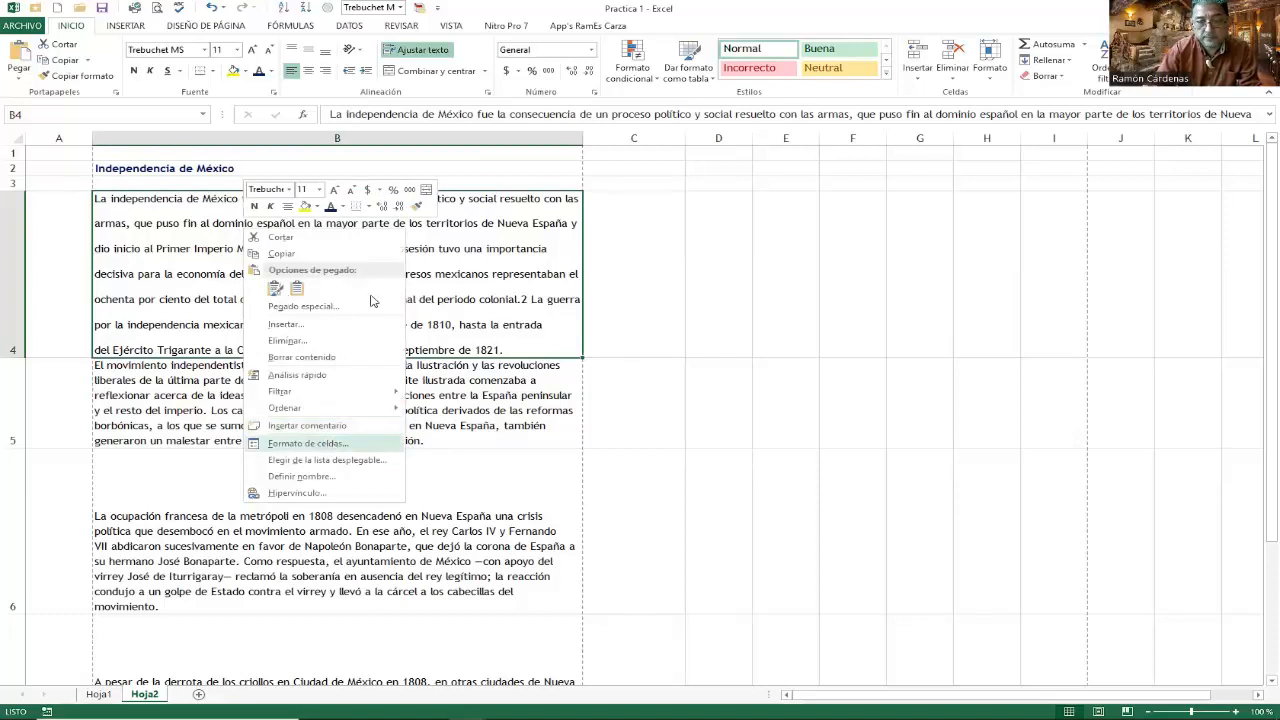
{"action": "left_click", "coordinate": [307, 443]}
{"action": "left_click", "coordinate": [718, 231]}
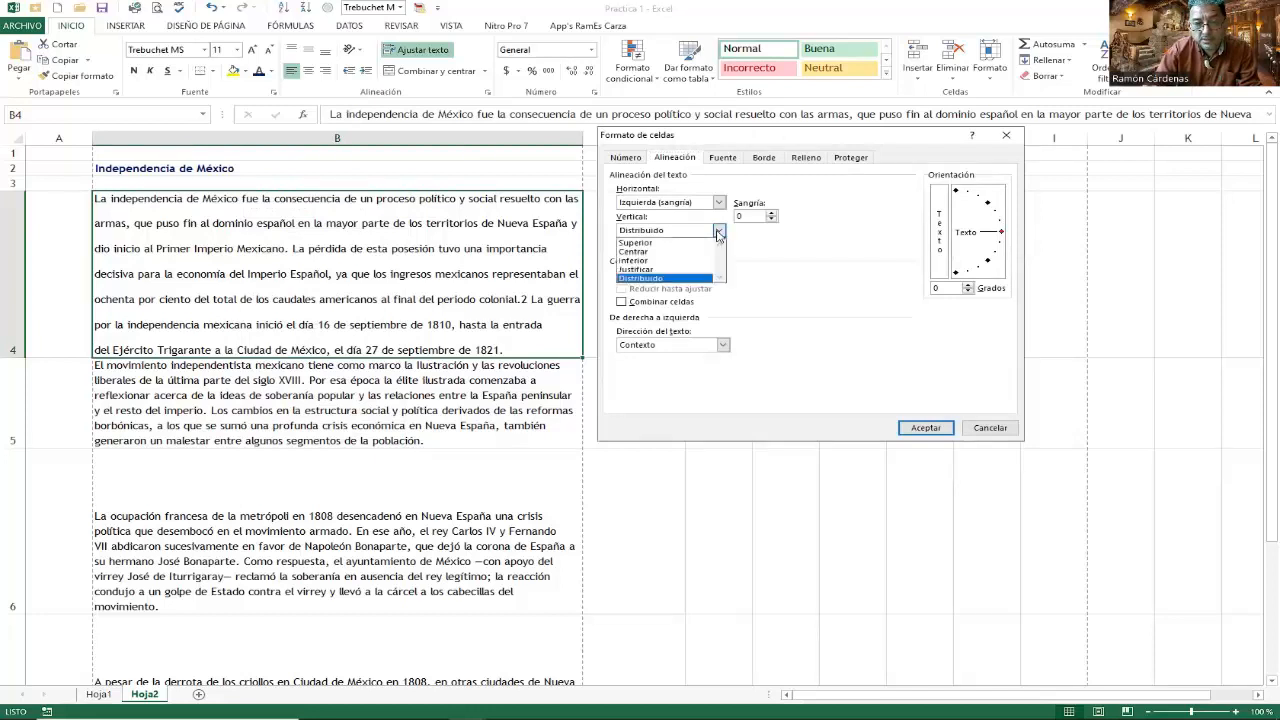
{"action": "left_click", "coordinate": [659, 254]}
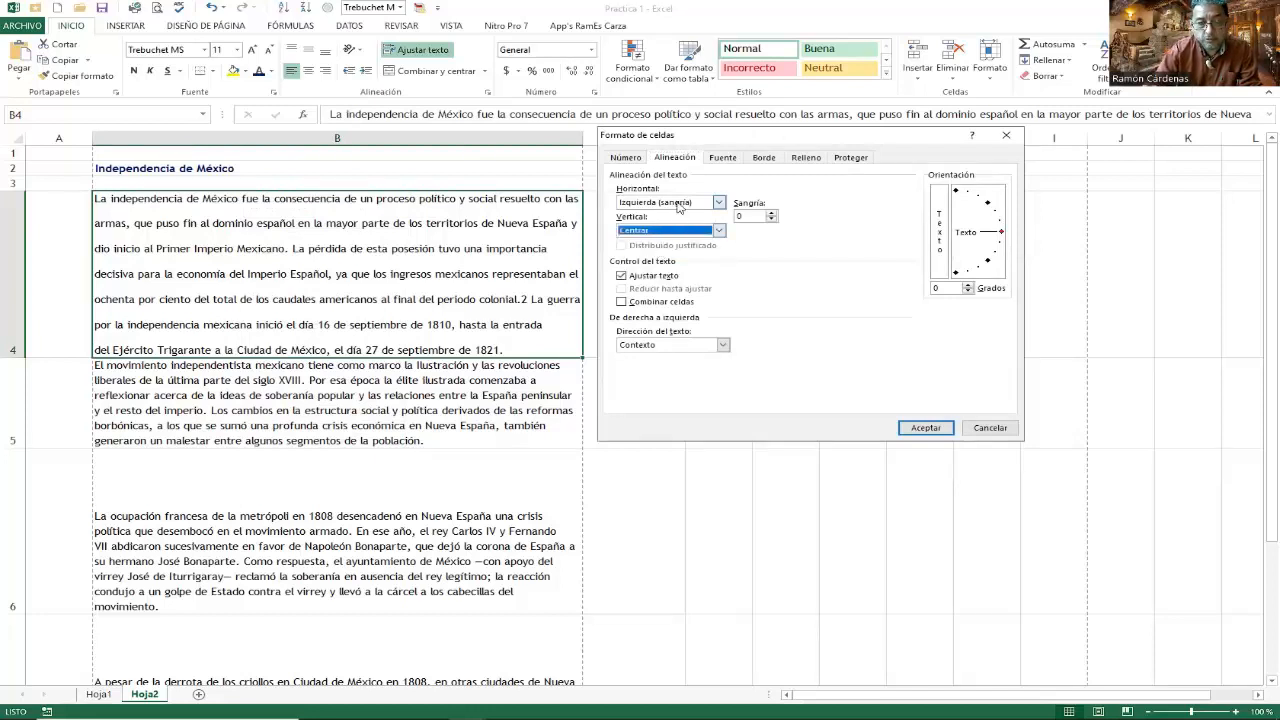
{"action": "left_click", "coordinate": [678, 204]}
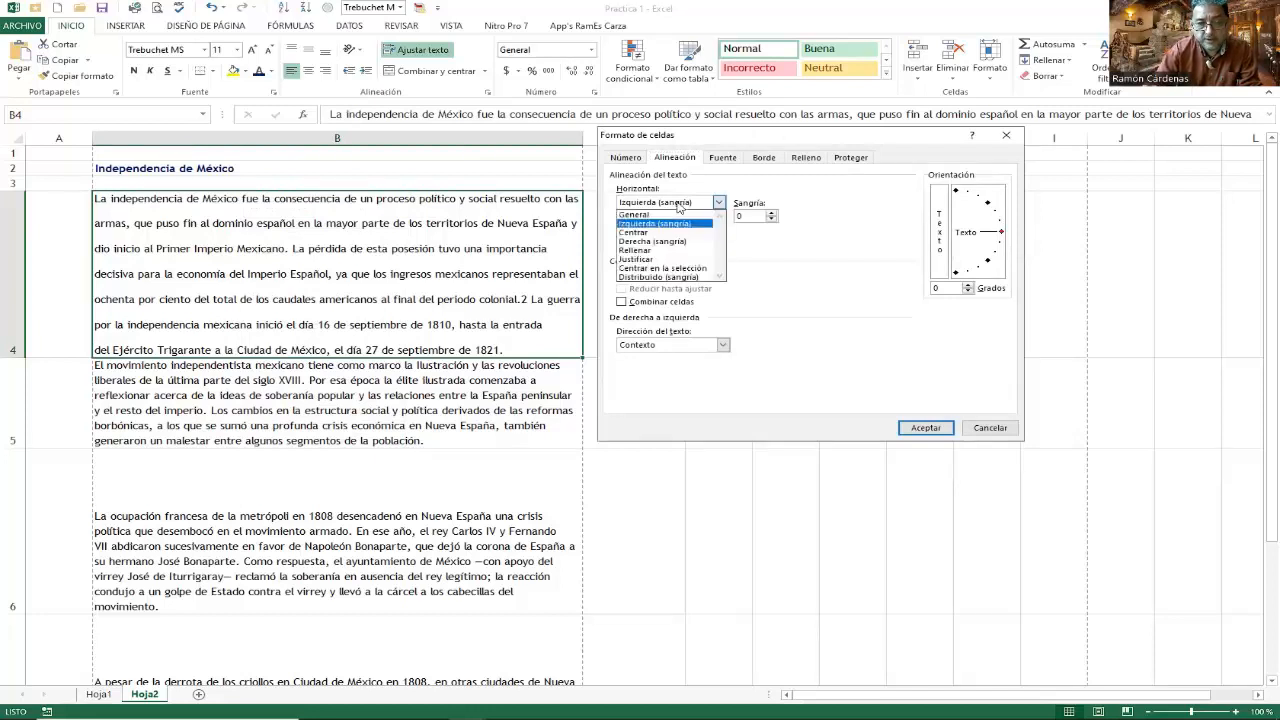
{"action": "left_click", "coordinate": [648, 260]}
{"action": "left_click", "coordinate": [924, 428]}
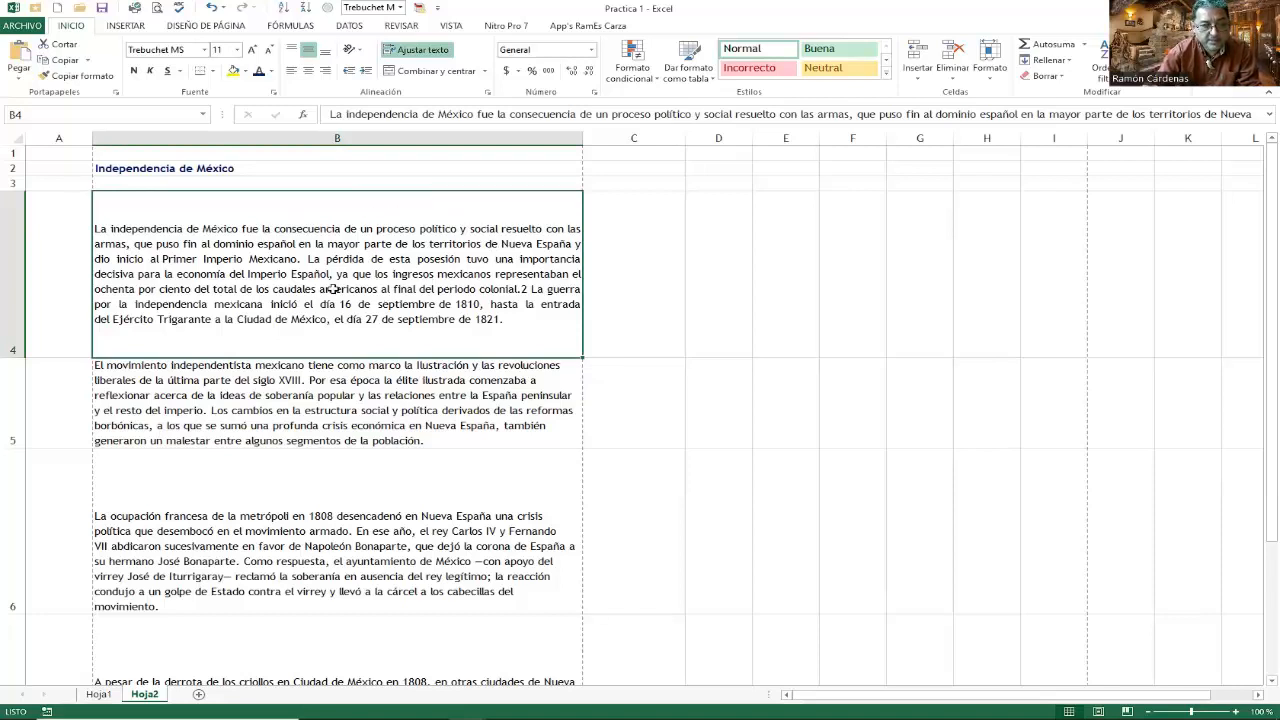
{"action": "left_click", "coordinate": [609, 291]}
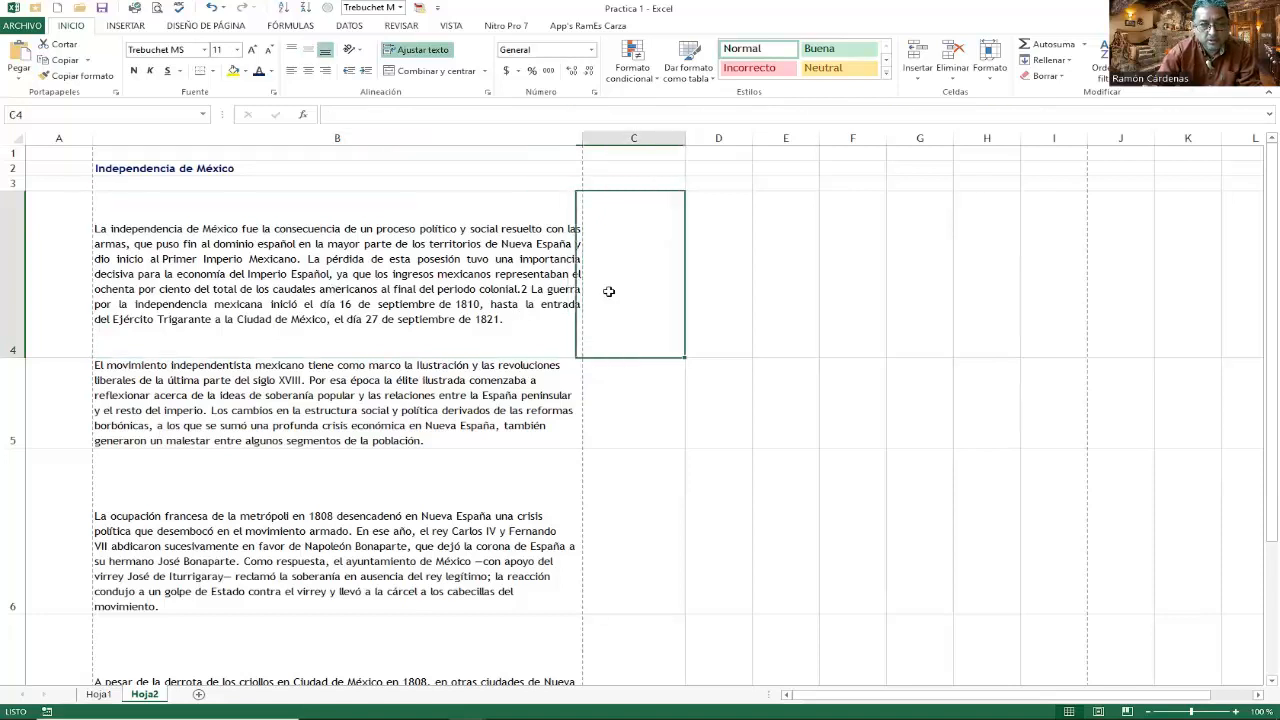
{"action": "left_click", "coordinate": [440, 391]}
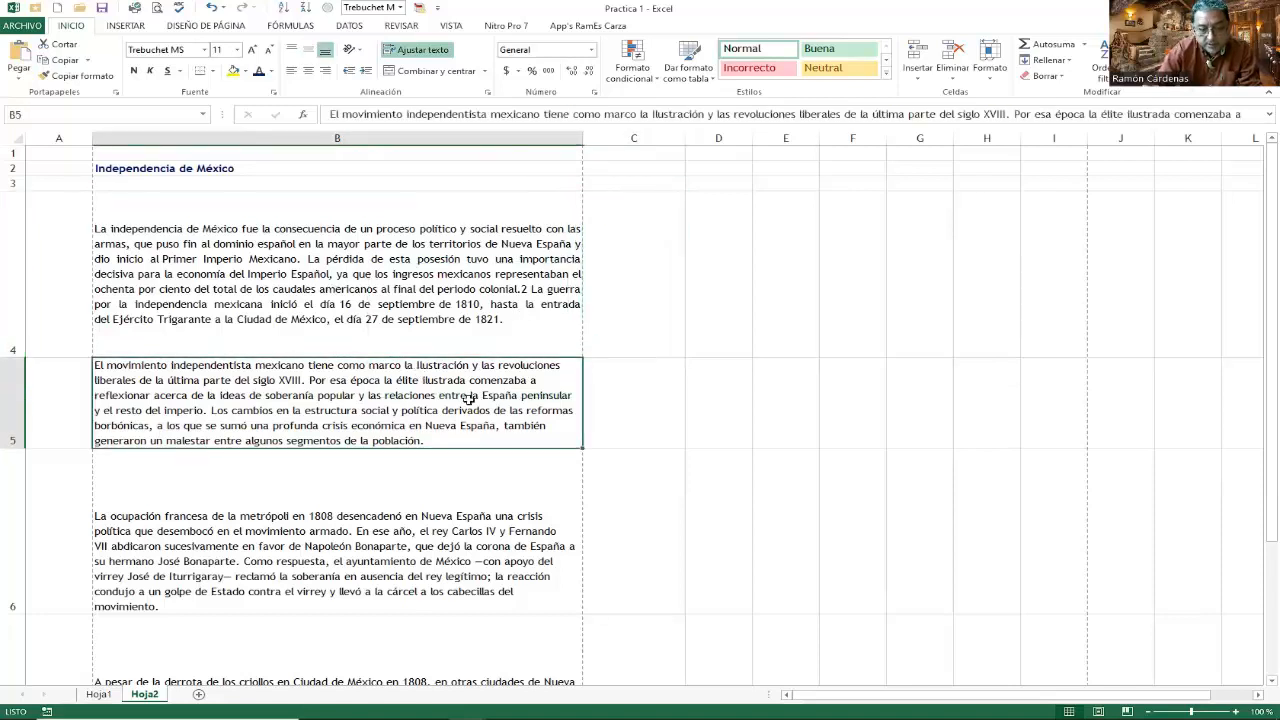
{"action": "right_click", "coordinate": [398, 396]}
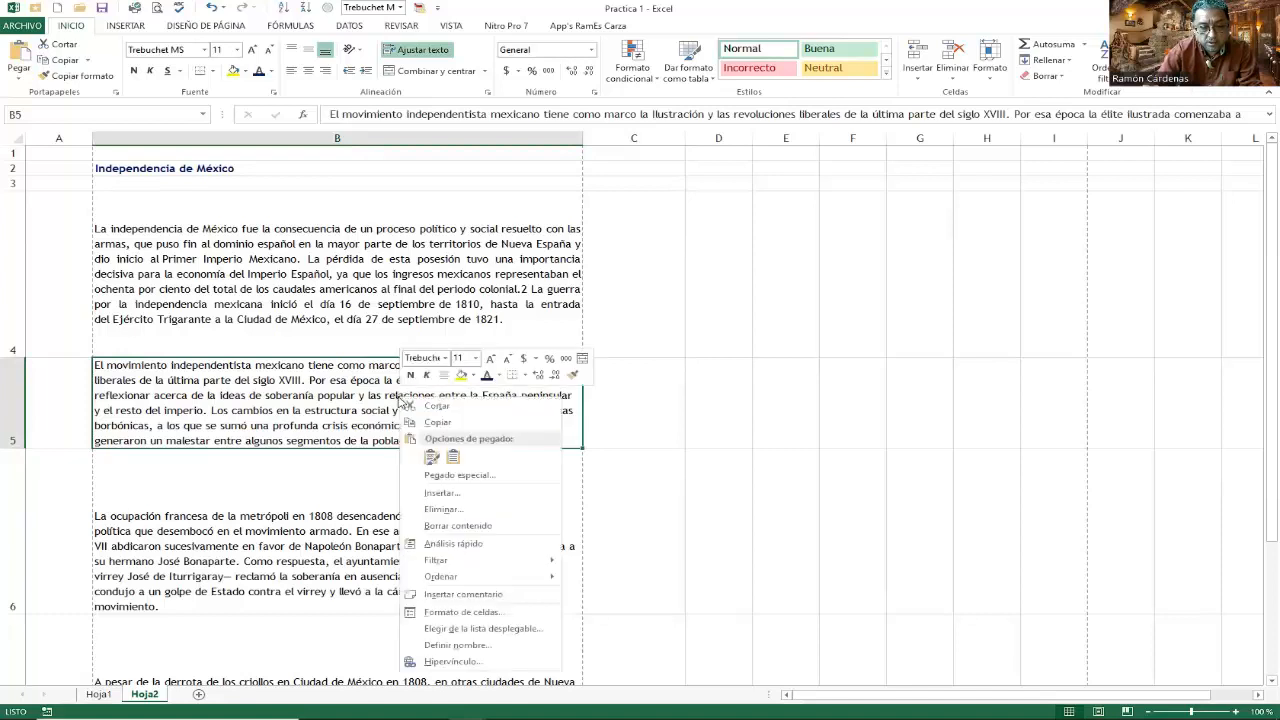
{"action": "left_click", "coordinate": [485, 612]}
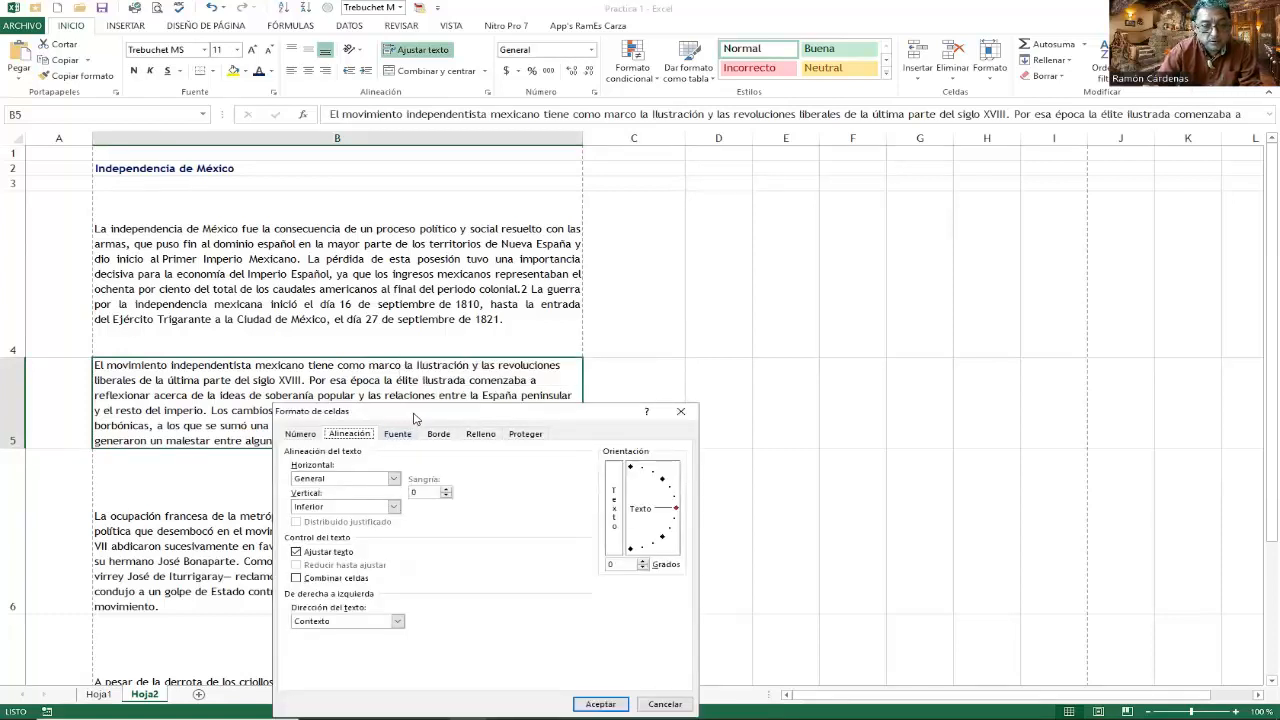
{"action": "left_click_drag", "start_coordinate": [334, 411], "coordinate": [640, 196]}
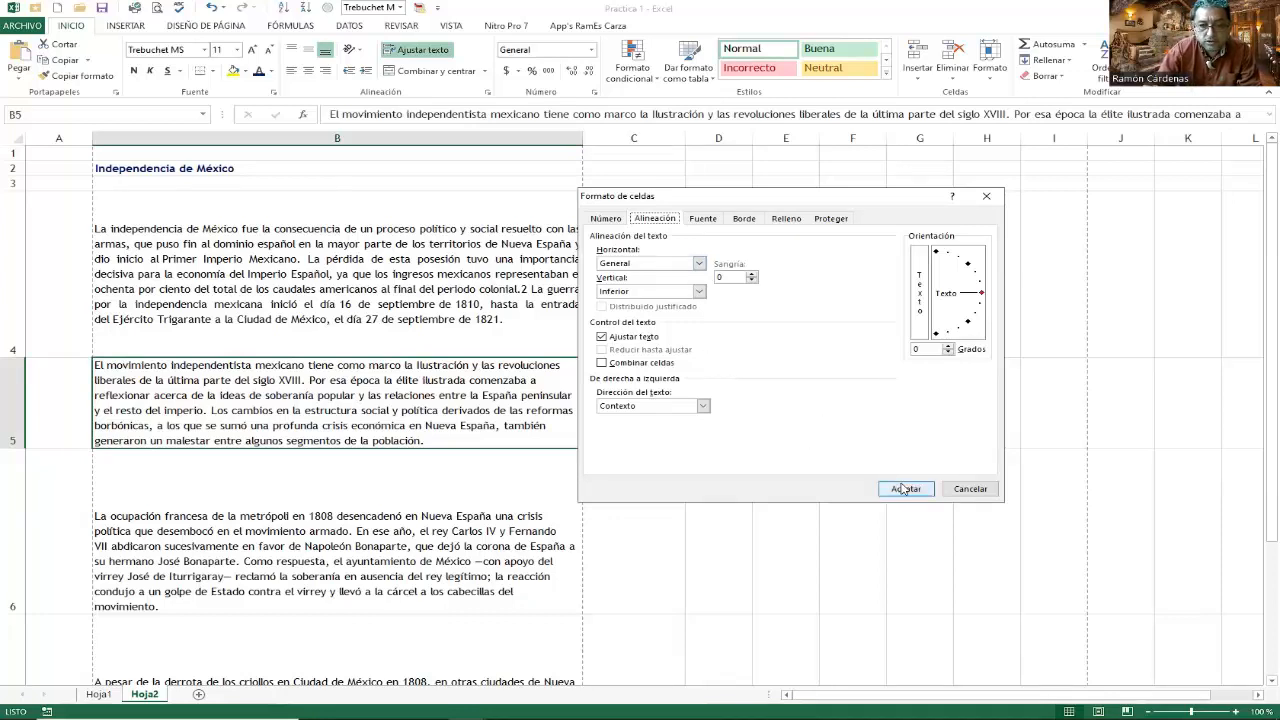
{"action": "left_click", "coordinate": [970, 490]}
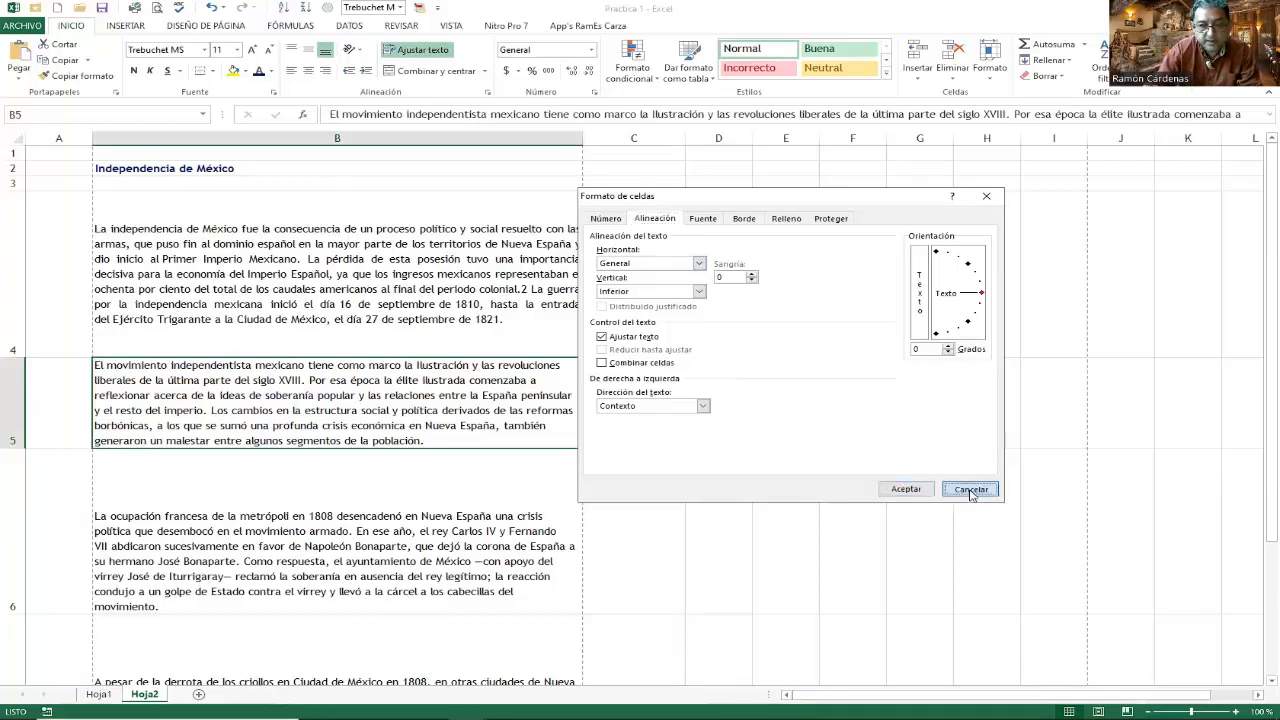
Copy the formatting of B4 to the paragraph in B5 with Copiar formato
{"action": "left_click", "coordinate": [500, 263]}
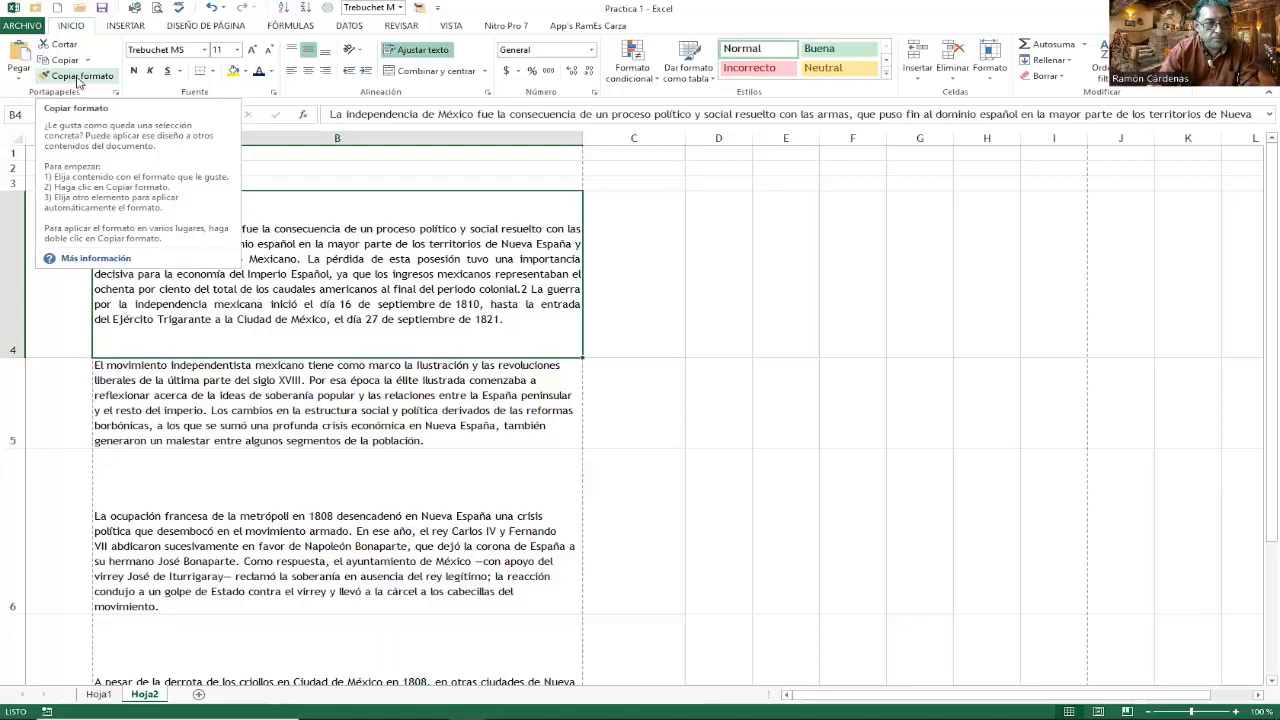
{"action": "left_click", "coordinate": [78, 80]}
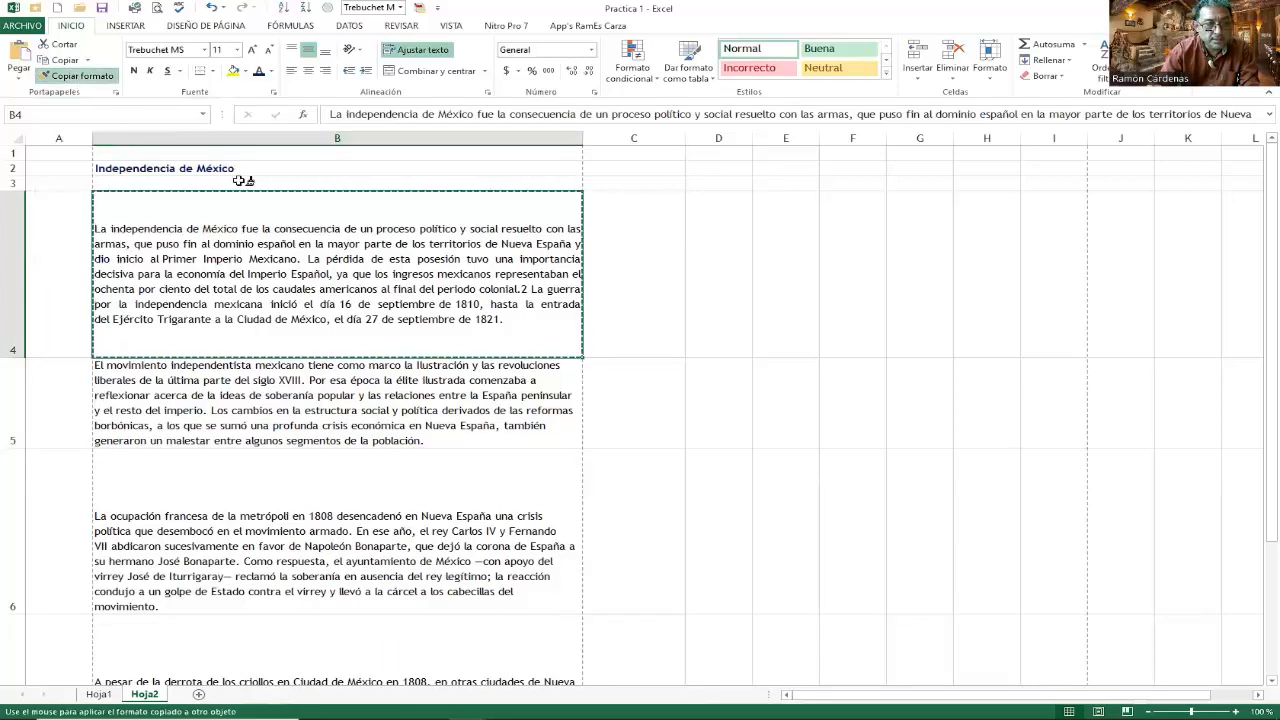
{"action": "left_click", "coordinate": [92, 80]}
{"action": "left_click", "coordinate": [92, 80]}
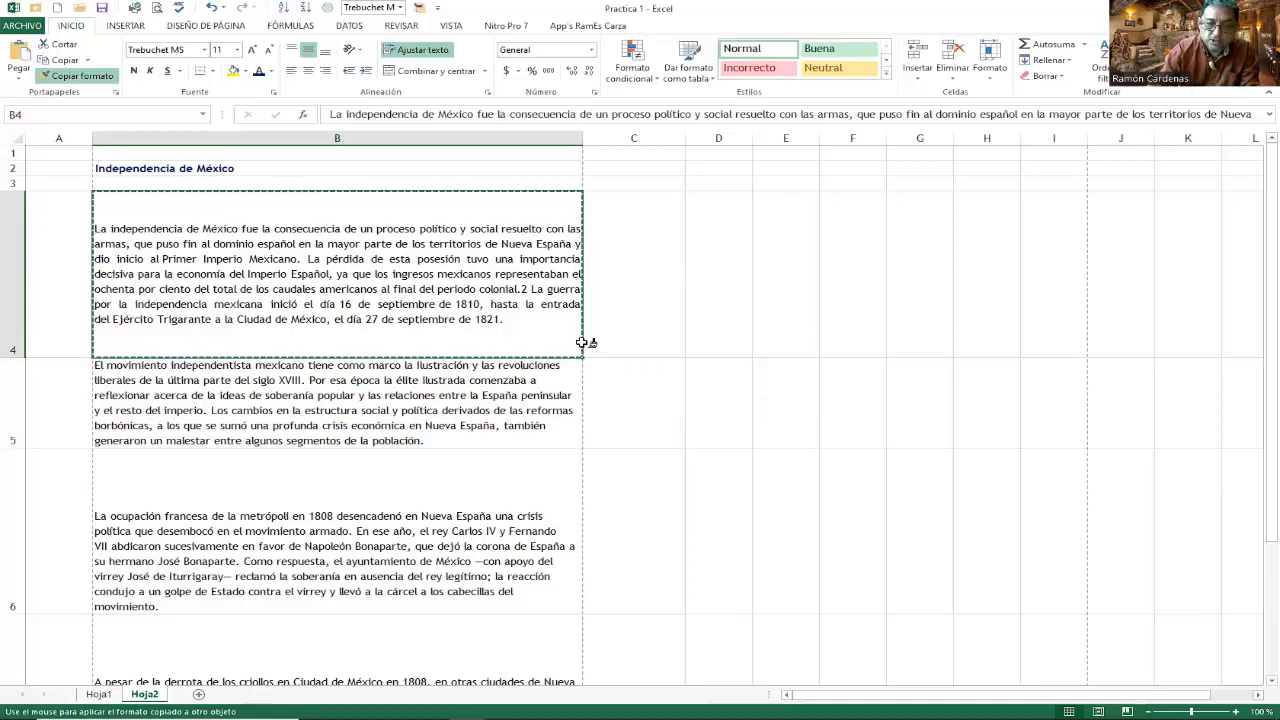
{"action": "left_click", "coordinate": [357, 382]}
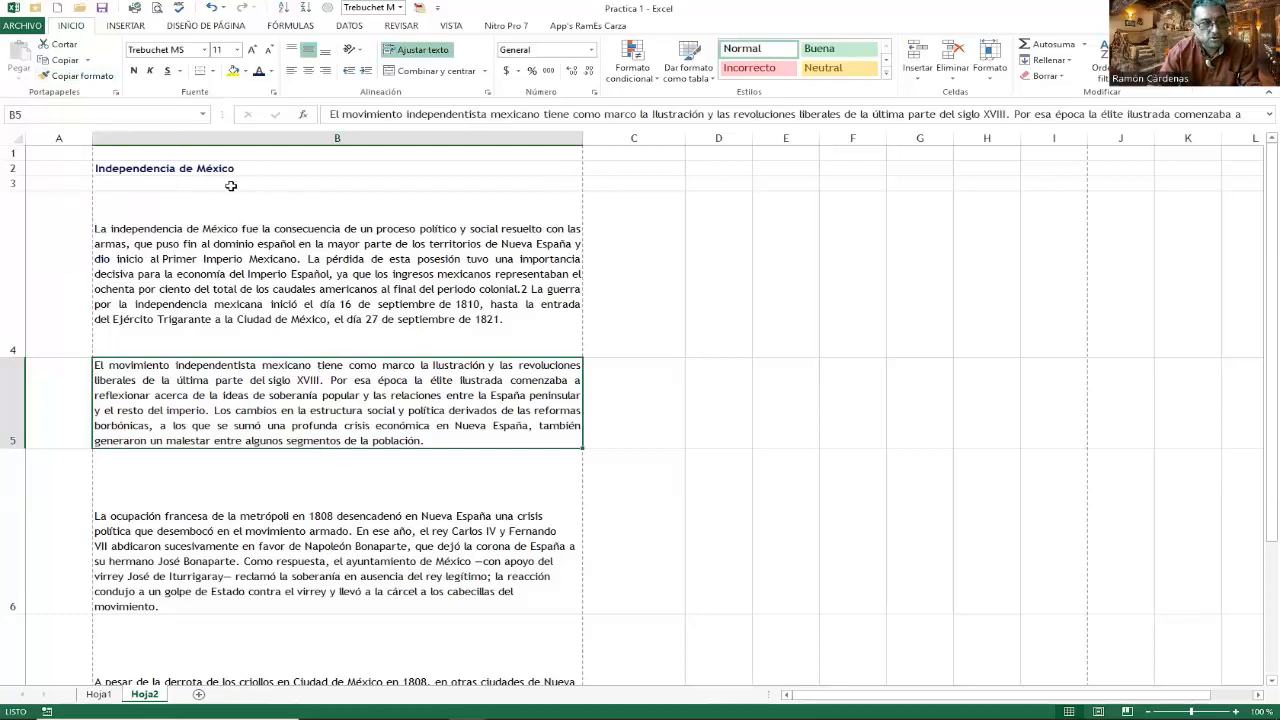
Copy B5's formatting with Copiar formato to the paragraphs in B6 and B7, and apply it to B4 as well
{"action": "left_click", "coordinate": [88, 78]}
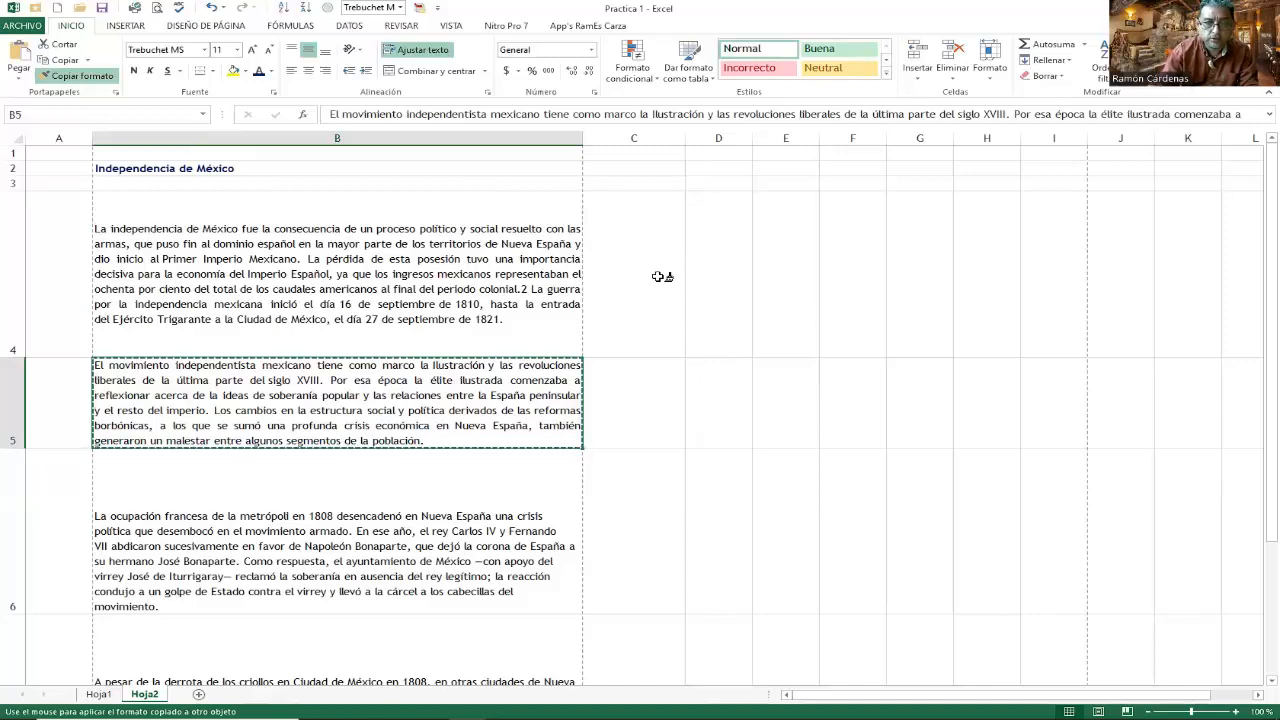
{"action": "scroll", "coordinate": [660, 276], "scroll_direction": "down", "scroll_amount": 1}
{"action": "scroll", "coordinate": [660, 276], "scroll_direction": "down", "scroll_amount": 6}
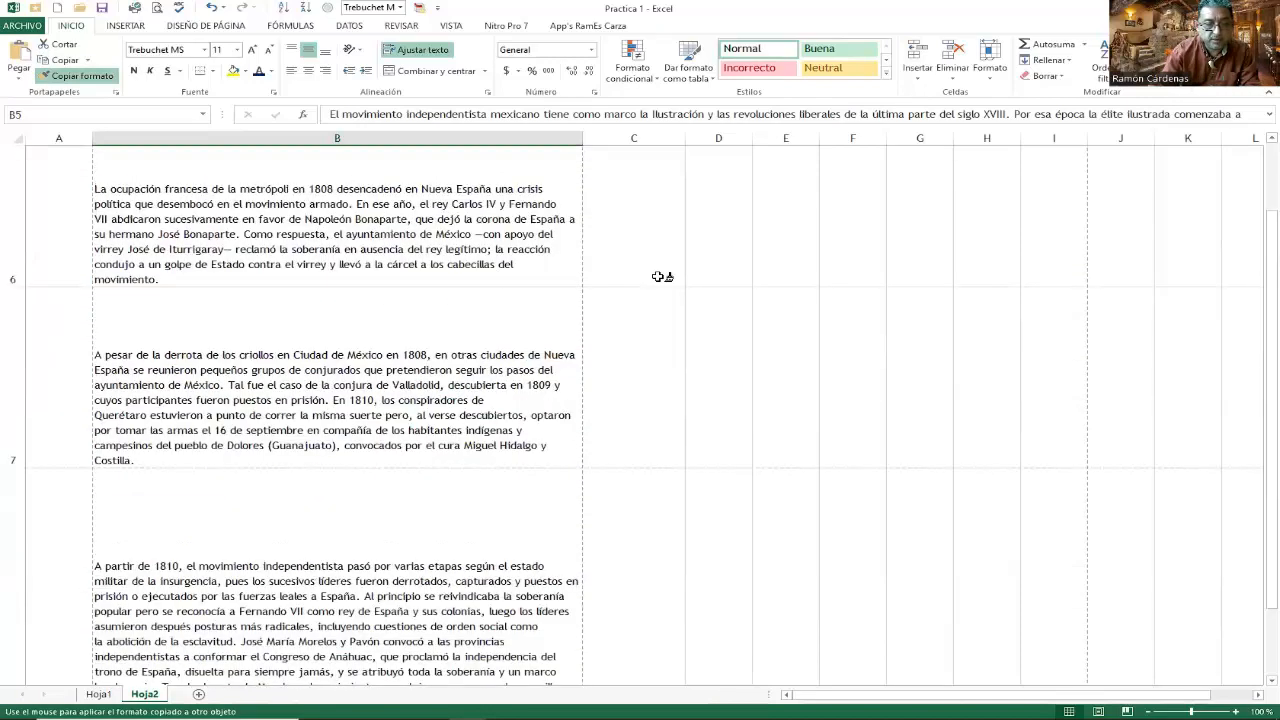
{"action": "scroll", "coordinate": [660, 276], "scroll_direction": "up", "scroll_amount": 6}
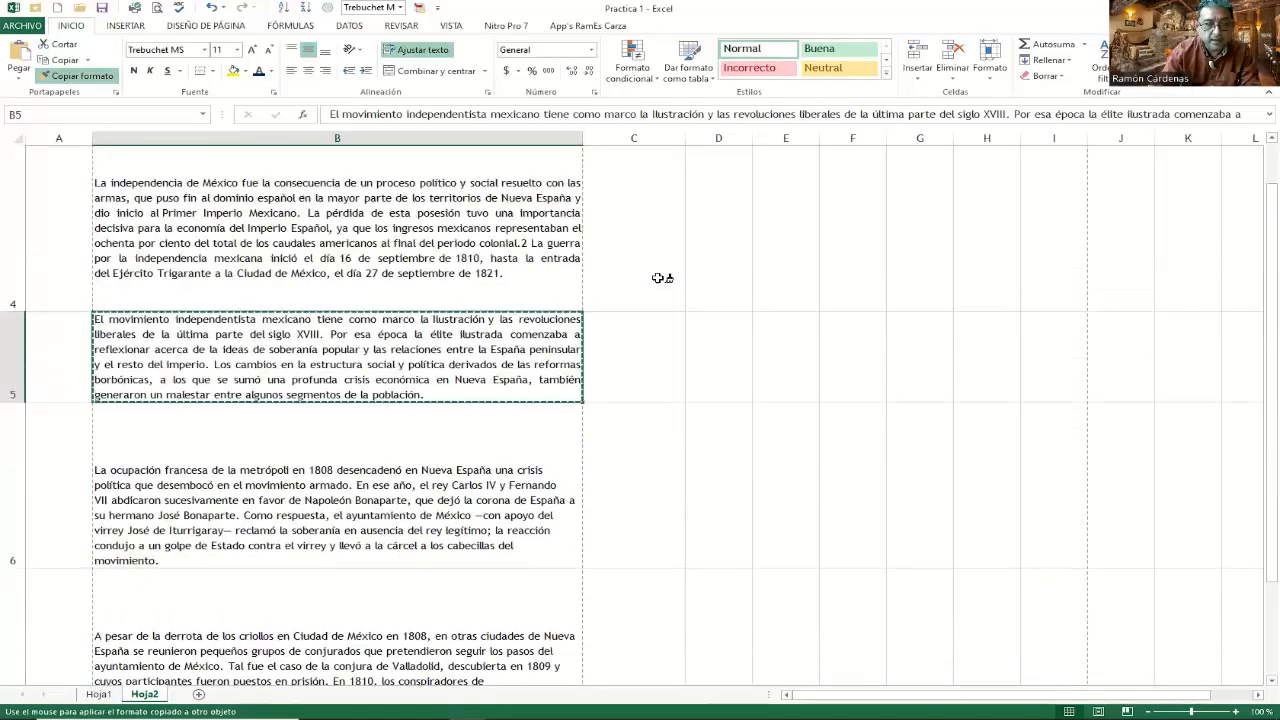
{"action": "left_click", "coordinate": [398, 466]}
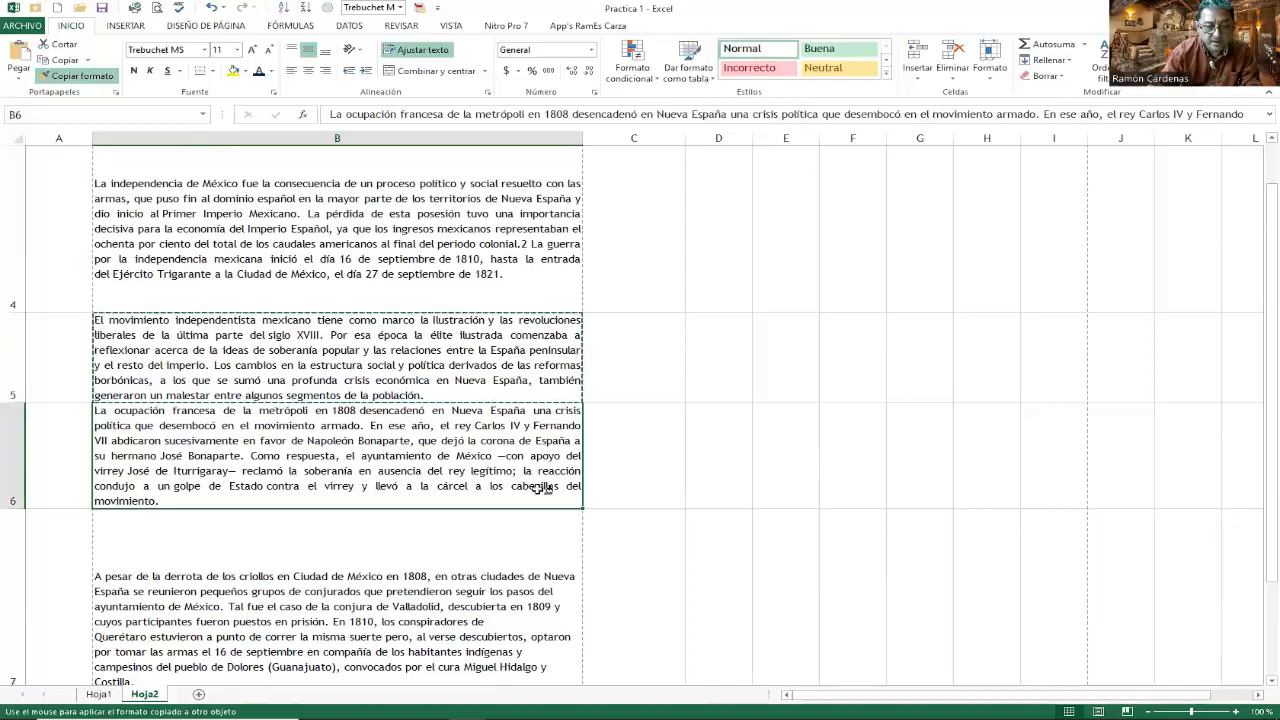
{"action": "left_click", "coordinate": [470, 558]}
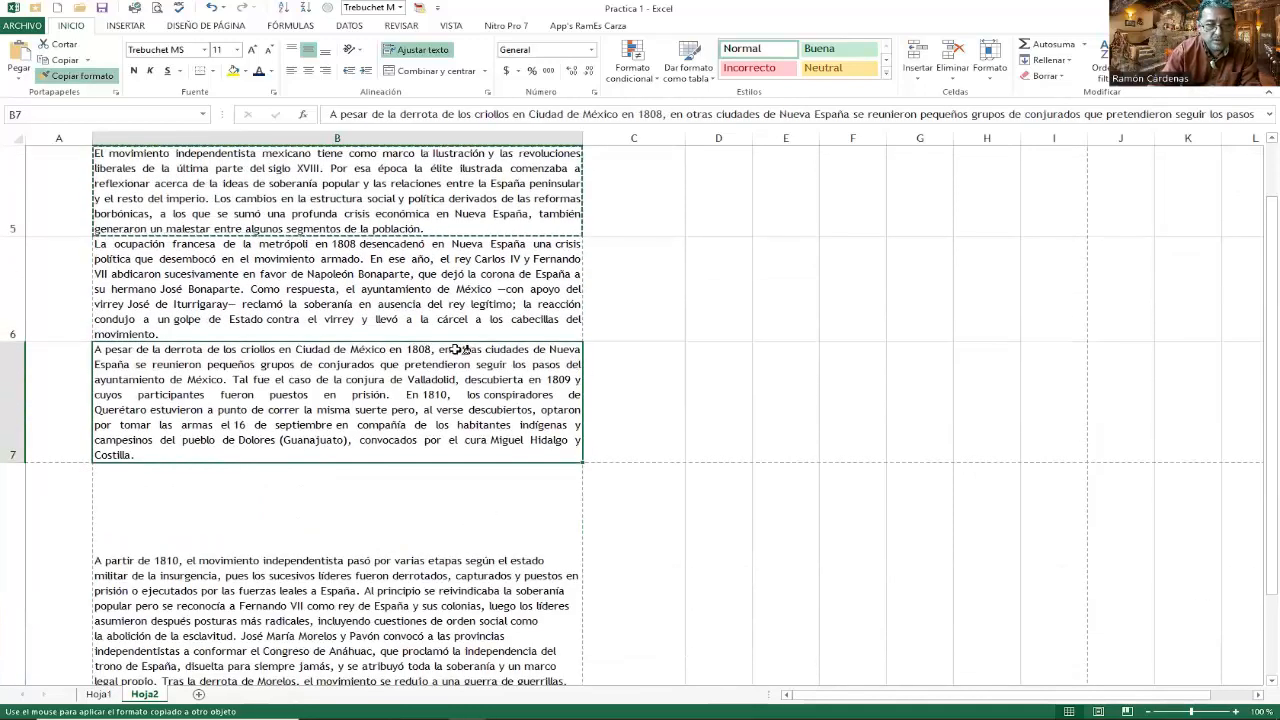
{"action": "scroll", "coordinate": [458, 349], "scroll_direction": "up", "scroll_amount": 2}
{"action": "left_click", "coordinate": [104, 246]}
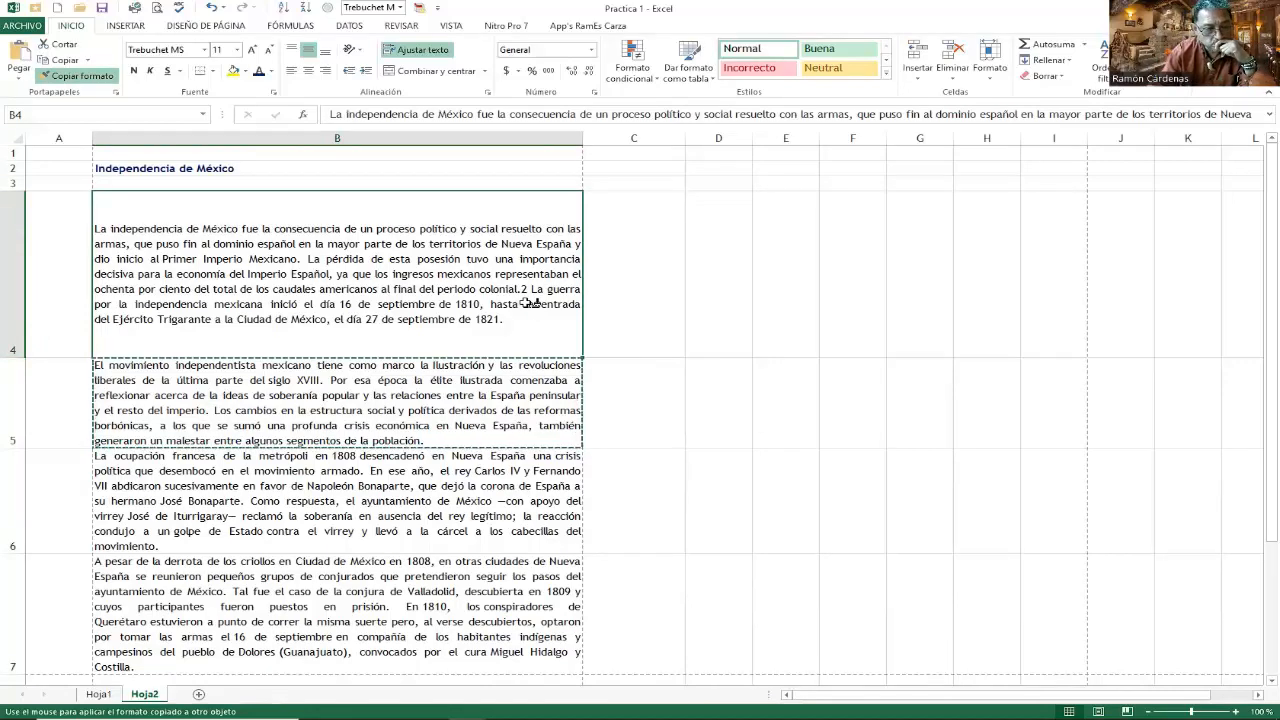
Apply the formatting held by Copiar formato to the paragraphs in B8, B9, B10 and B11, and leave the format copying mode
{"action": "scroll", "coordinate": [527, 450], "scroll_direction": "down", "scroll_amount": 1}
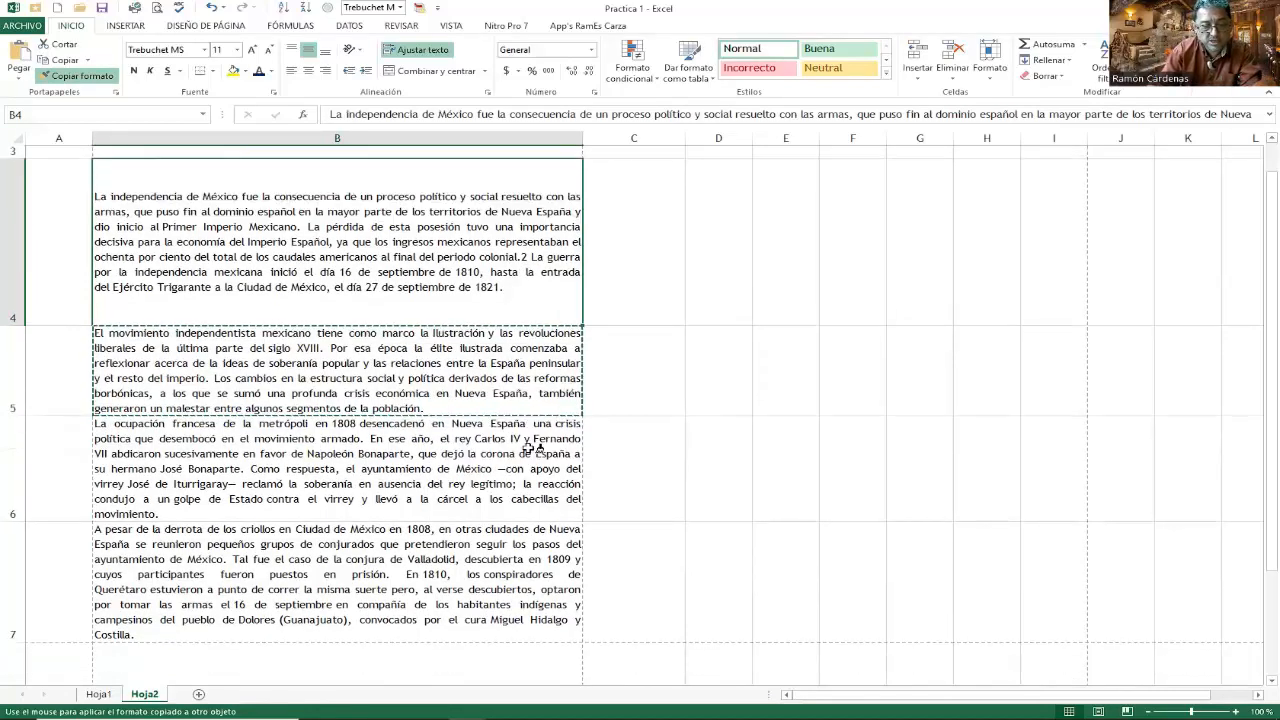
{"action": "scroll", "coordinate": [527, 450], "scroll_direction": "down", "scroll_amount": 3}
{"action": "scroll", "coordinate": [497, 408], "scroll_direction": "up", "scroll_amount": 2}
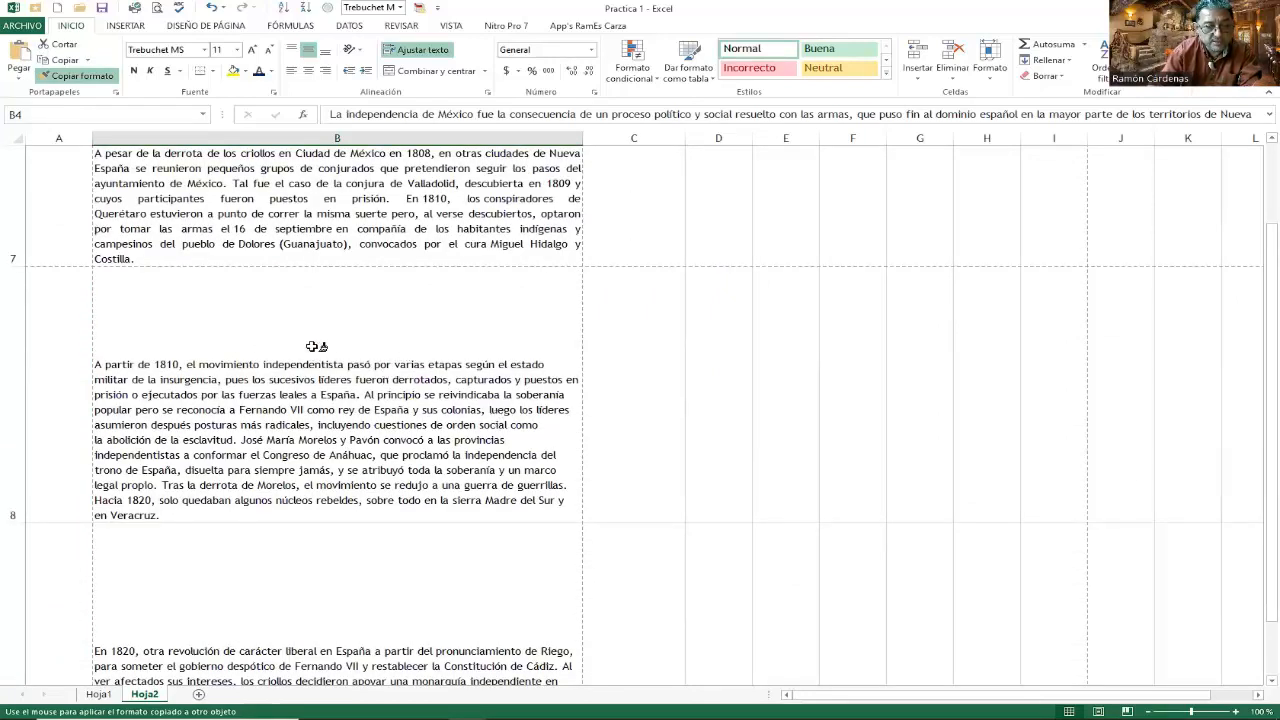
{"action": "left_click", "coordinate": [317, 346]}
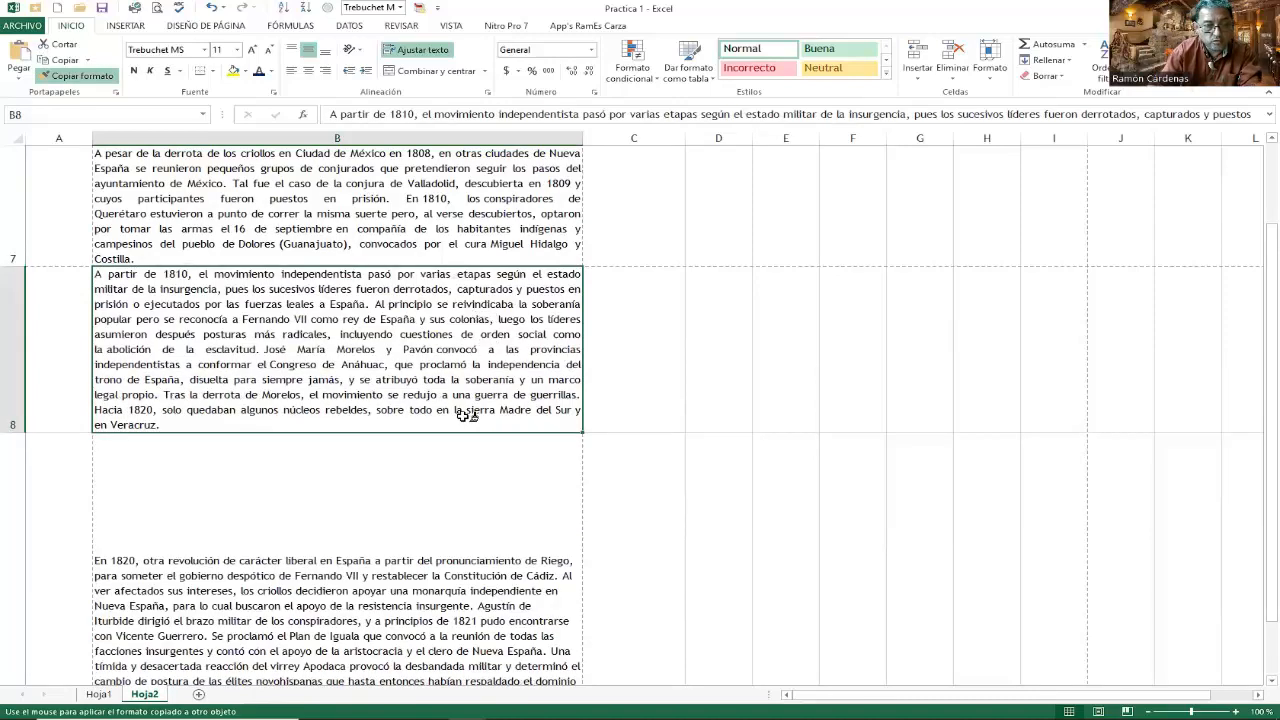
{"action": "left_click", "coordinate": [418, 474]}
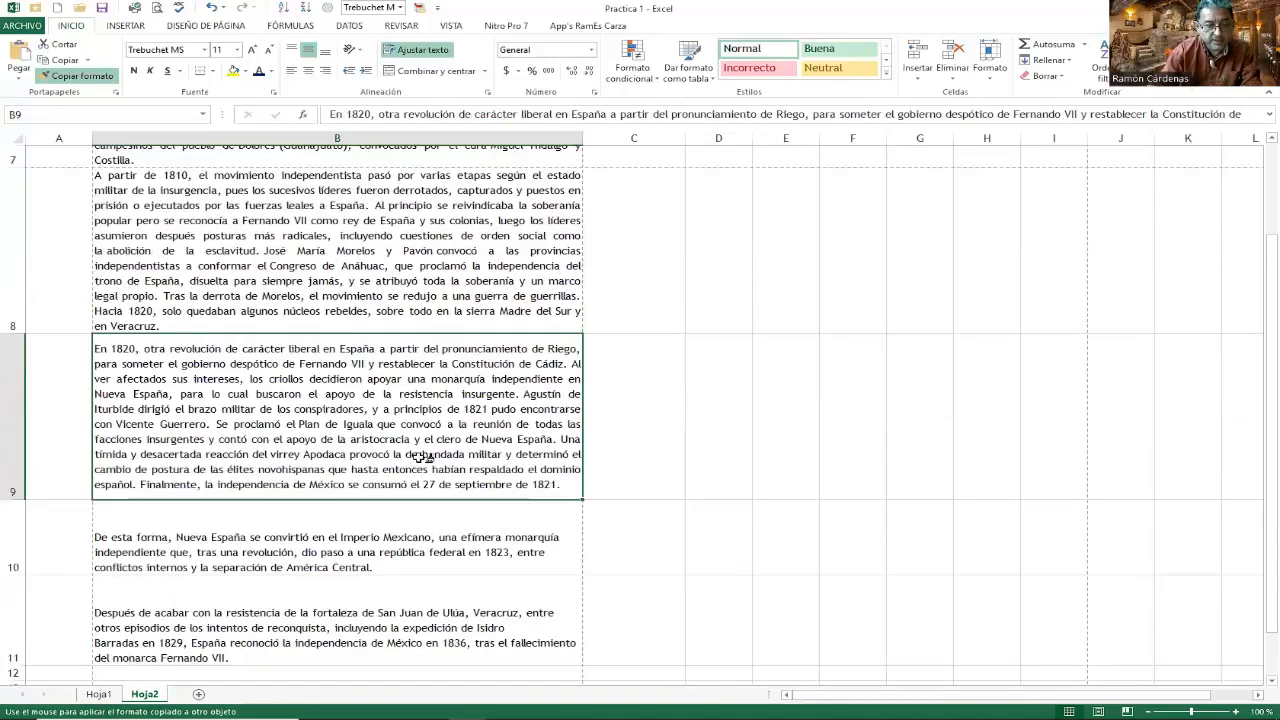
{"action": "left_click", "coordinate": [400, 522]}
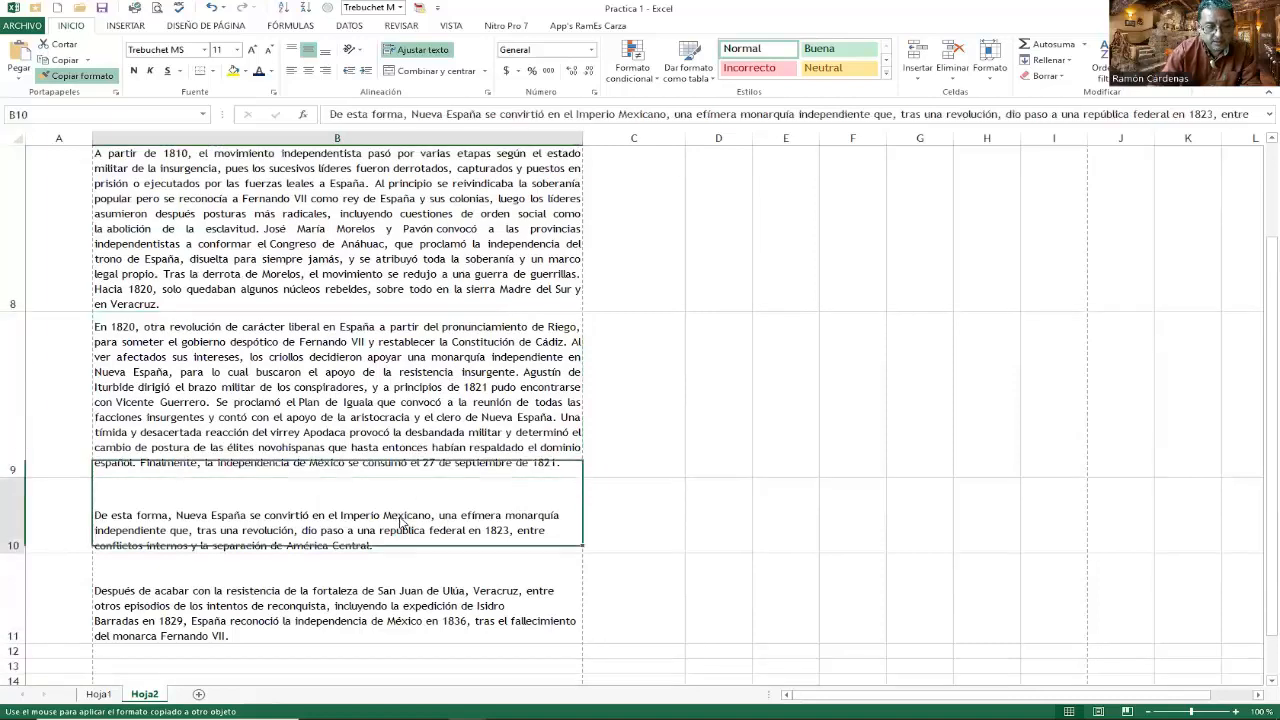
{"action": "left_click", "coordinate": [410, 567]}
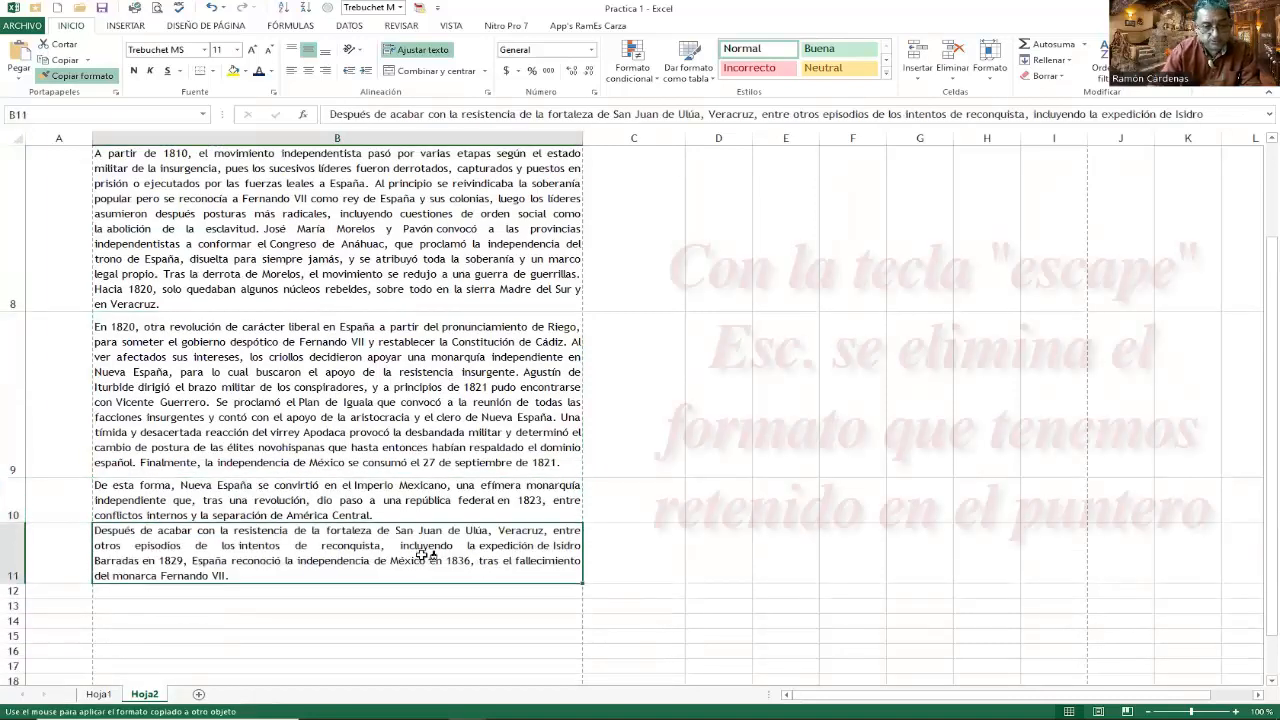
{"action": "scroll", "coordinate": [466, 497], "scroll_direction": "up", "scroll_amount": 1}
{"action": "key", "text": "Escape"}
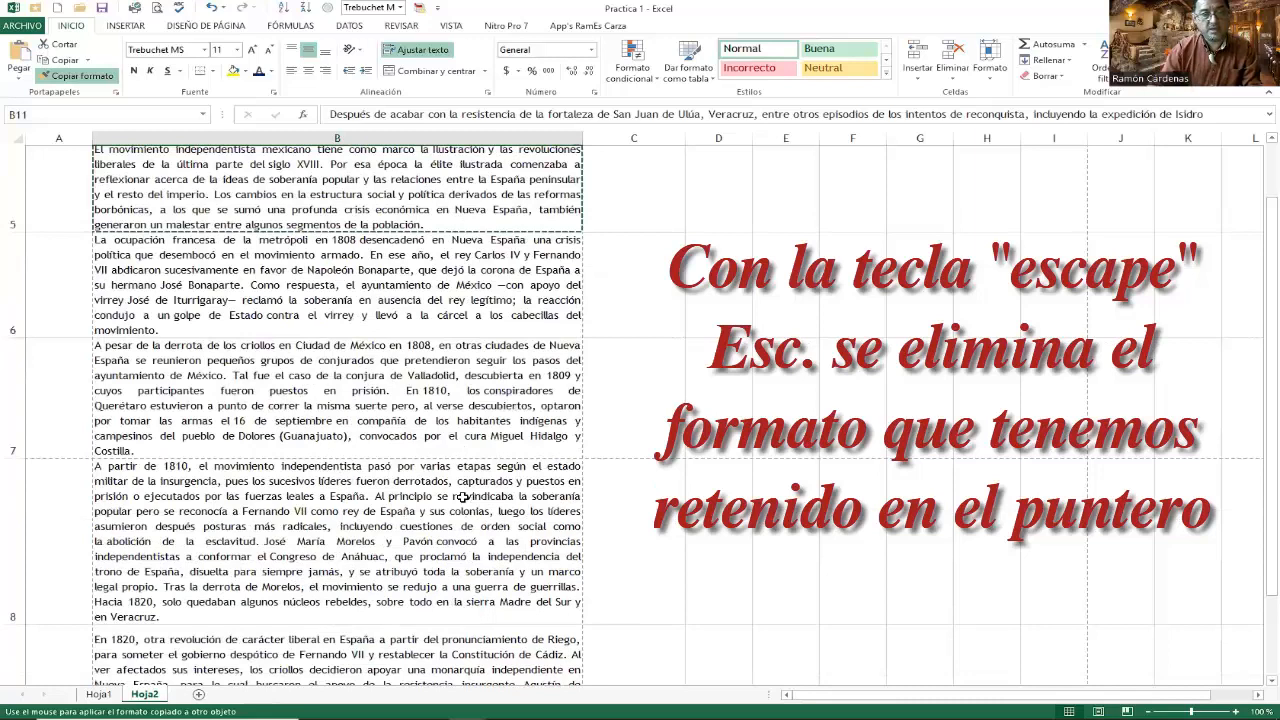
Reduce the height of row 4 so it fits the first paragraph, and select B4
{"action": "scroll", "coordinate": [466, 497], "scroll_direction": "down", "scroll_amount": 1}
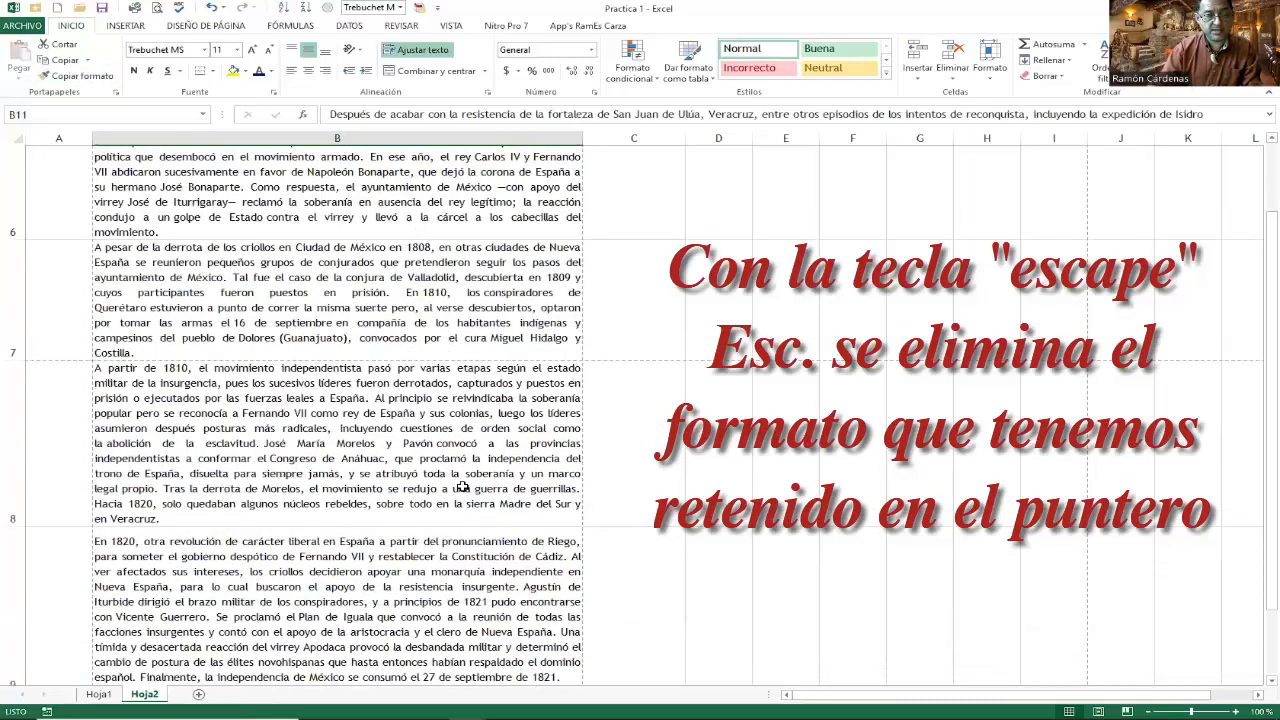
{"action": "scroll", "coordinate": [463, 487], "scroll_direction": "up", "scroll_amount": 1}
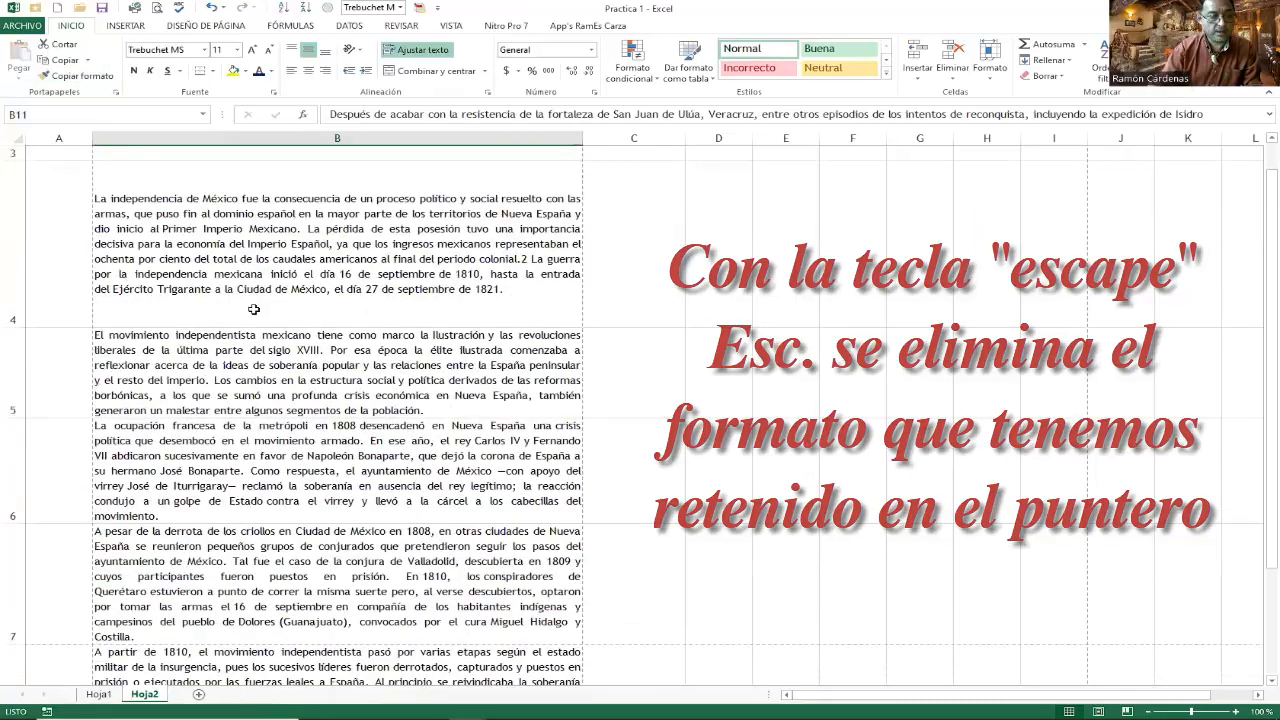
{"action": "scroll", "coordinate": [54, 264], "scroll_direction": "up", "scroll_amount": 1}
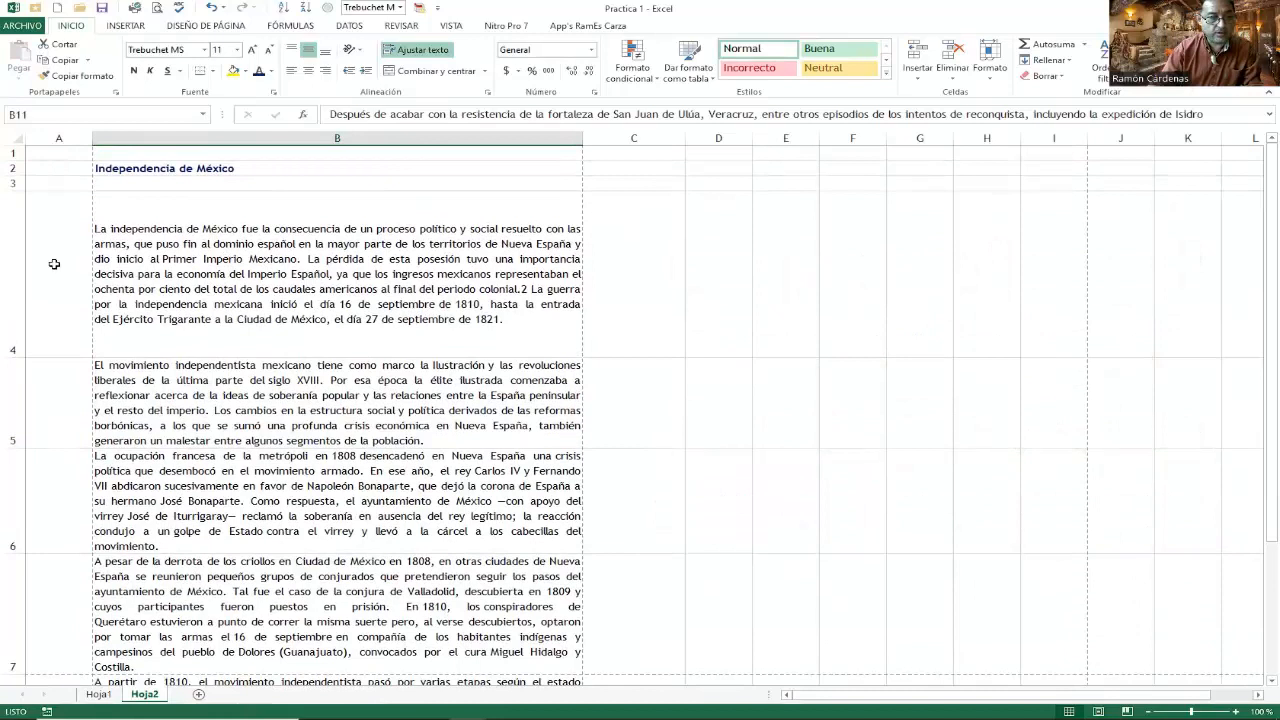
{"action": "double_click", "coordinate": [14, 352]}
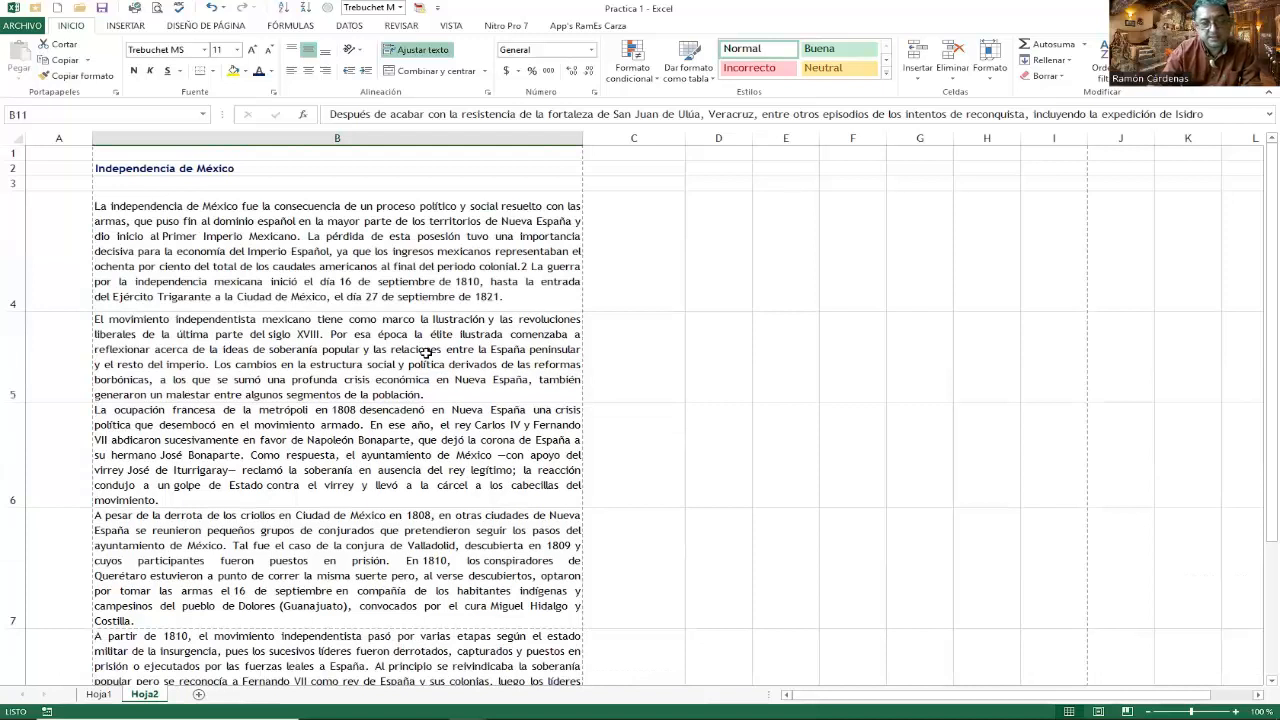
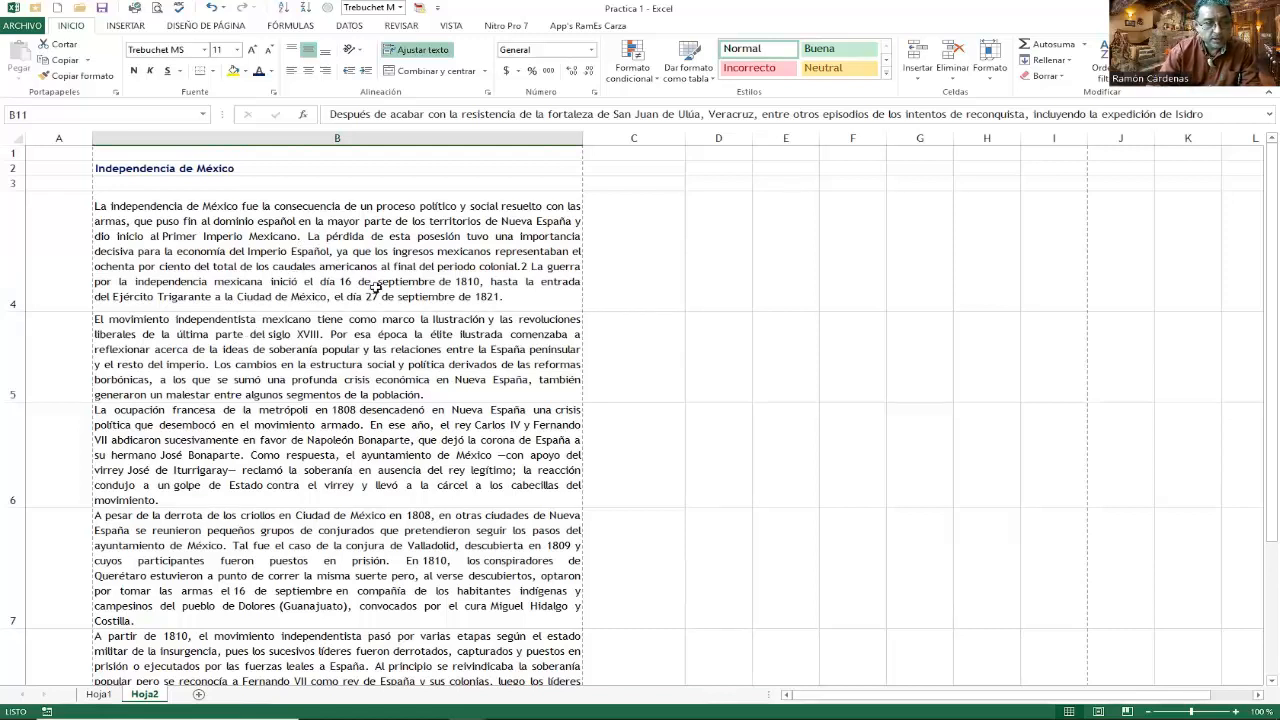
{"action": "left_click", "coordinate": [377, 283]}
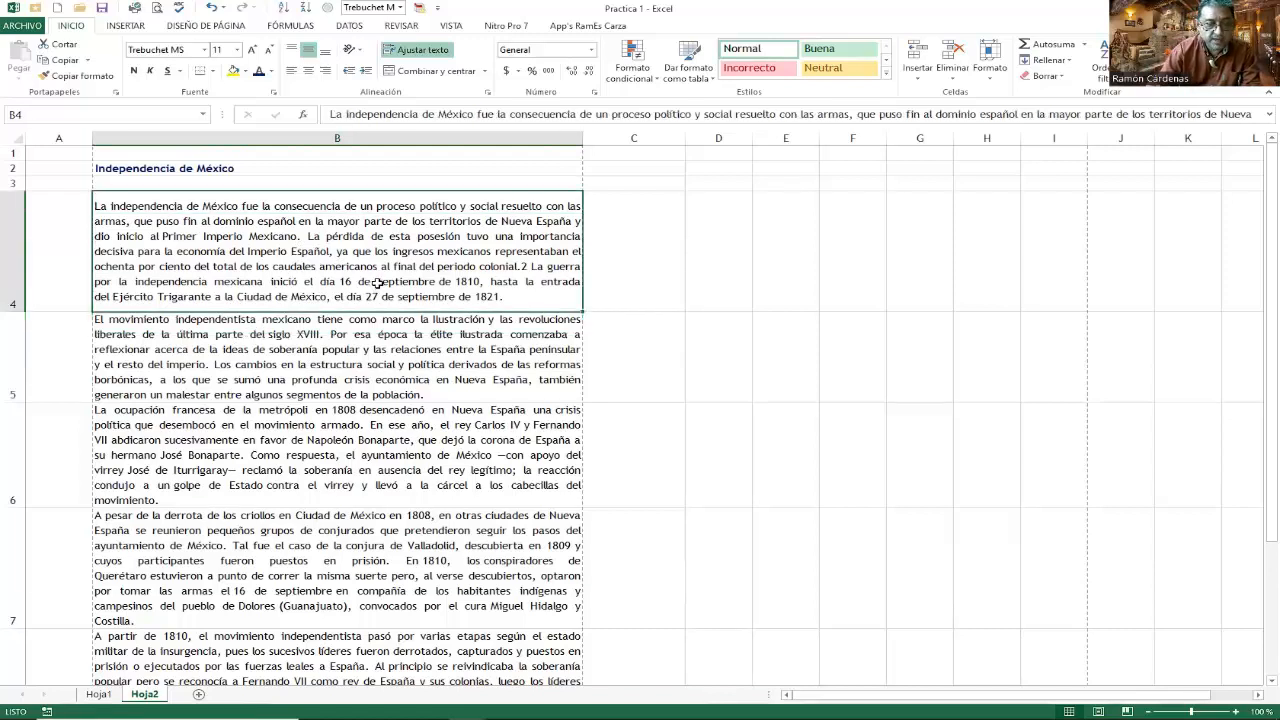
Switch to Wikipedia's Independencia de México page in the browser and take a screen clip of the picture collage in its infobox
{"action": "left_click", "coordinate": [396, 335]}
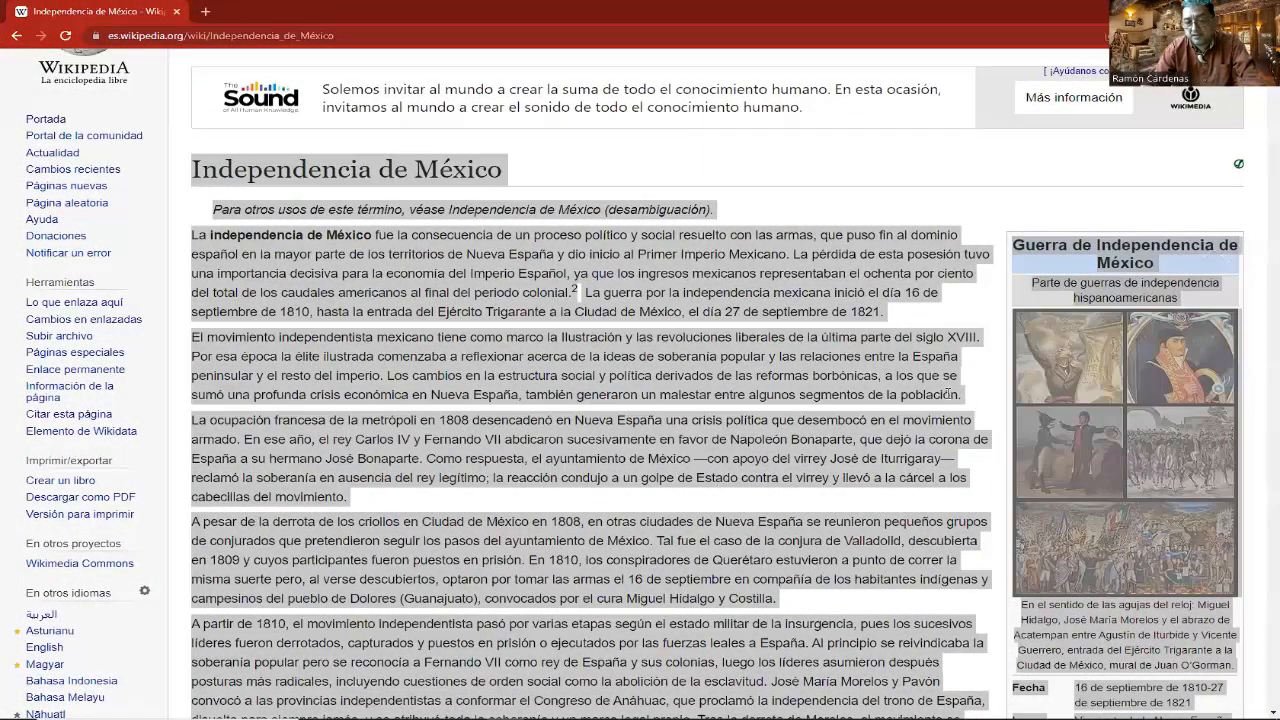
{"action": "left_click", "coordinate": [951, 446]}
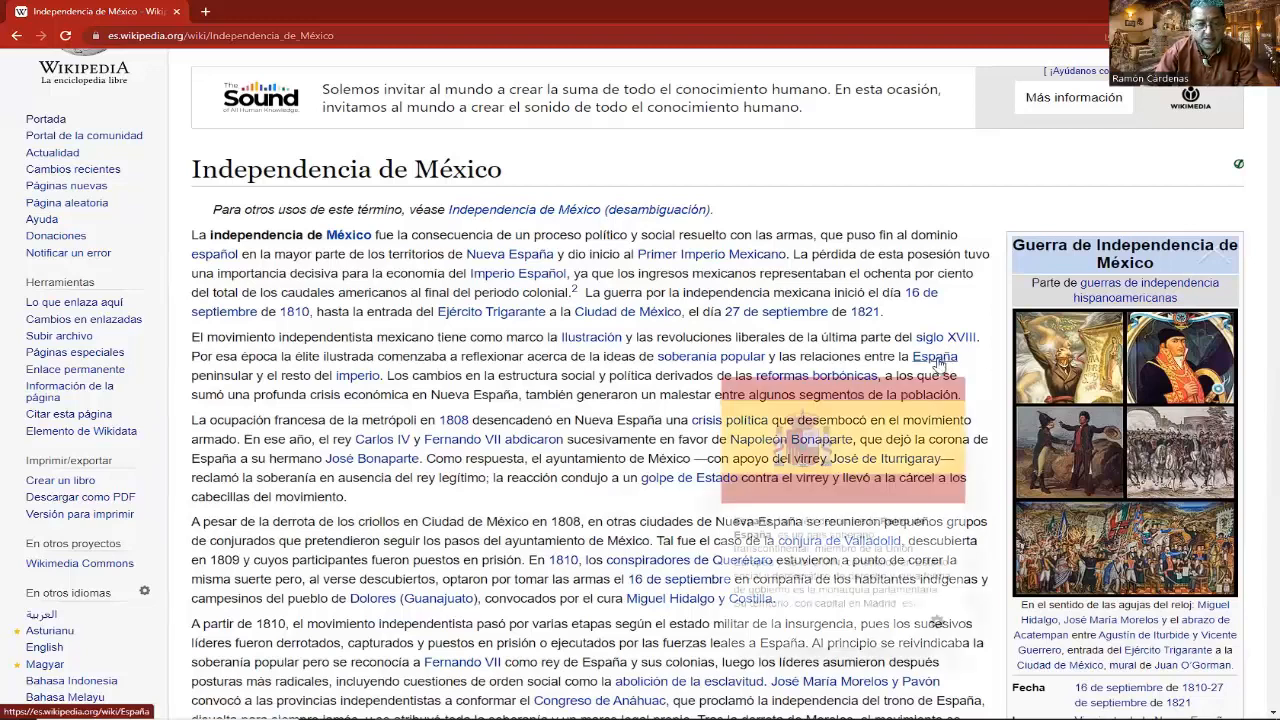
{"action": "scroll", "coordinate": [980, 340], "scroll_direction": "down", "scroll_amount": 3}
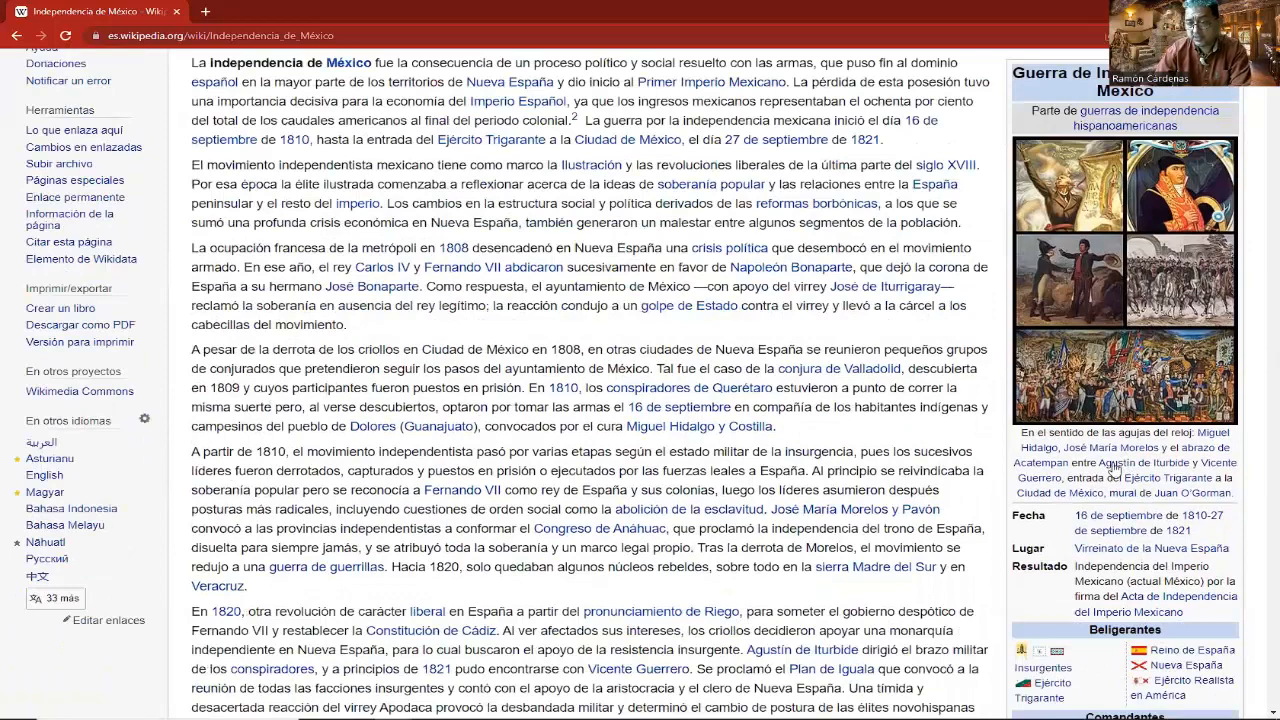
{"action": "scroll", "coordinate": [1135, 479], "scroll_direction": "down", "scroll_amount": 3}
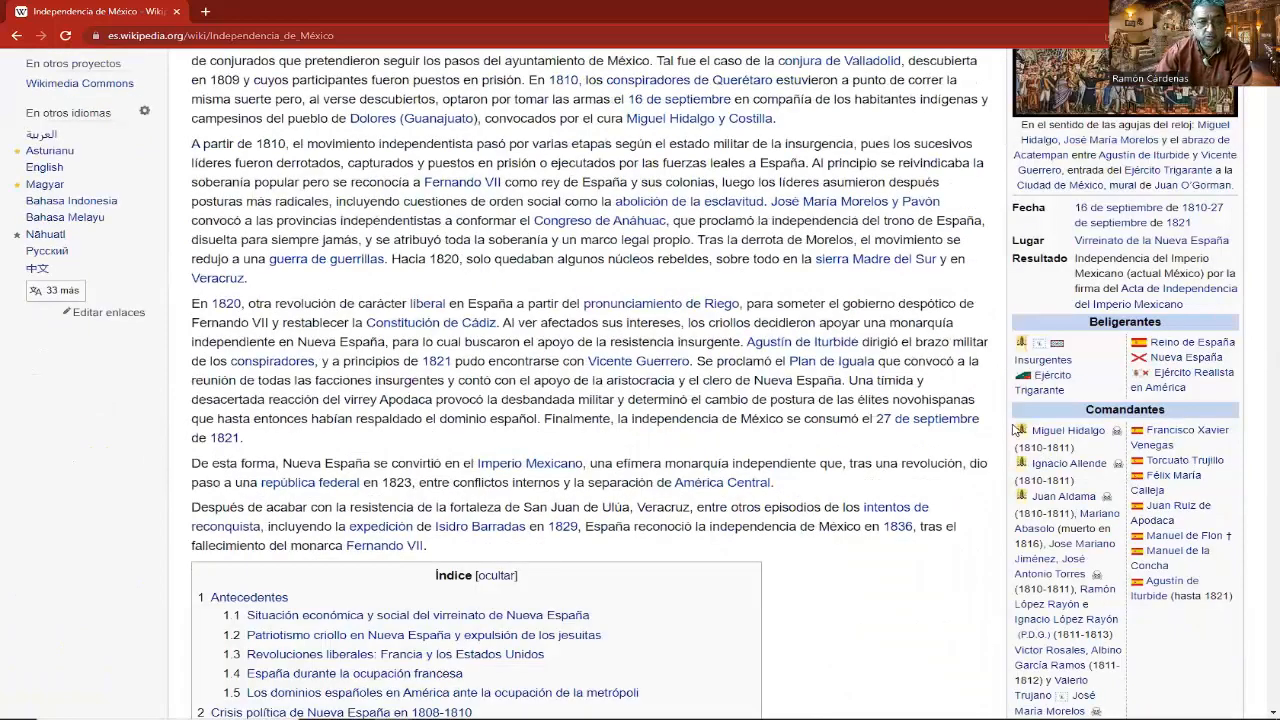
{"action": "scroll", "coordinate": [1048, 395], "scroll_direction": "up", "scroll_amount": 3}
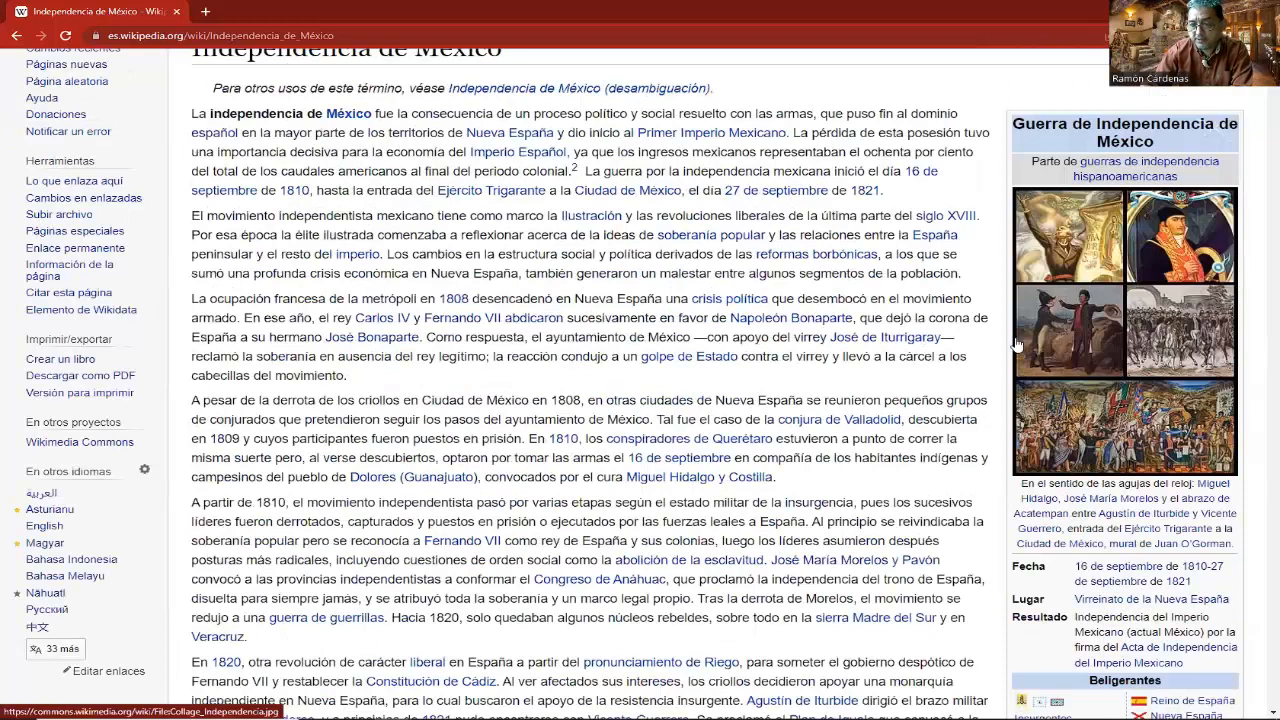
{"action": "scroll", "coordinate": [1064, 343], "scroll_direction": "up", "scroll_amount": 1}
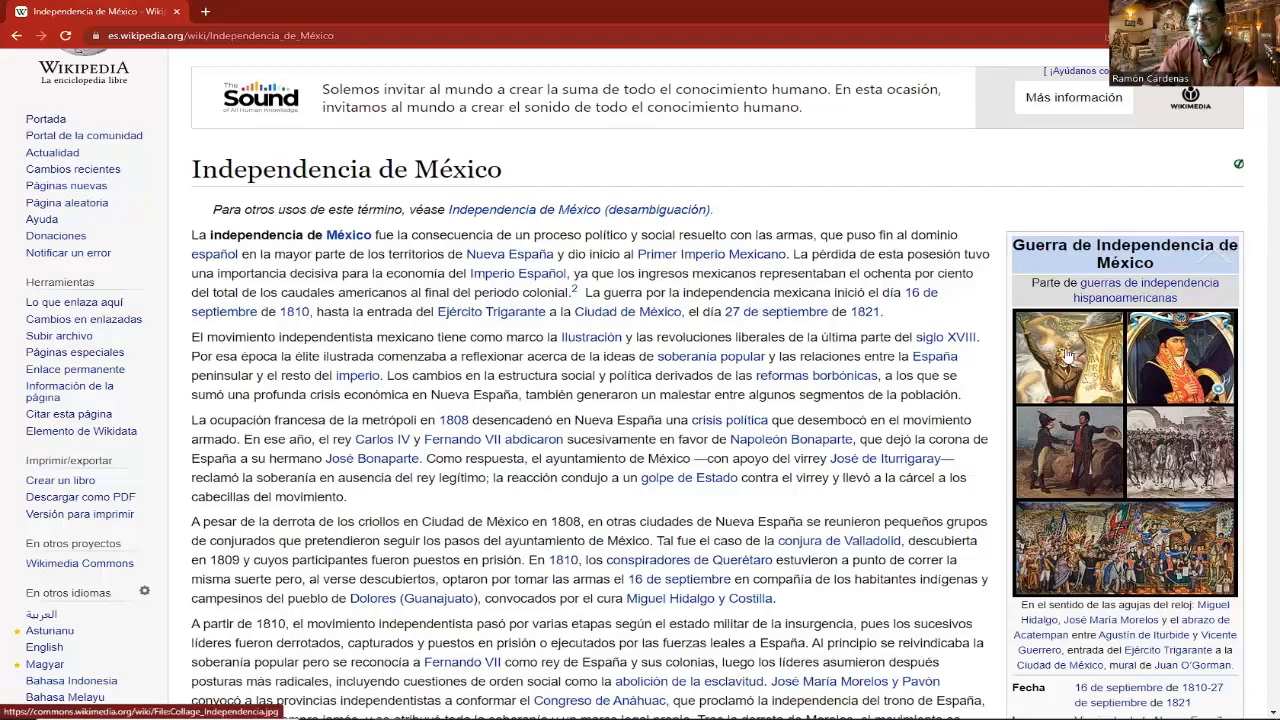
{"action": "key", "text": "Print"}
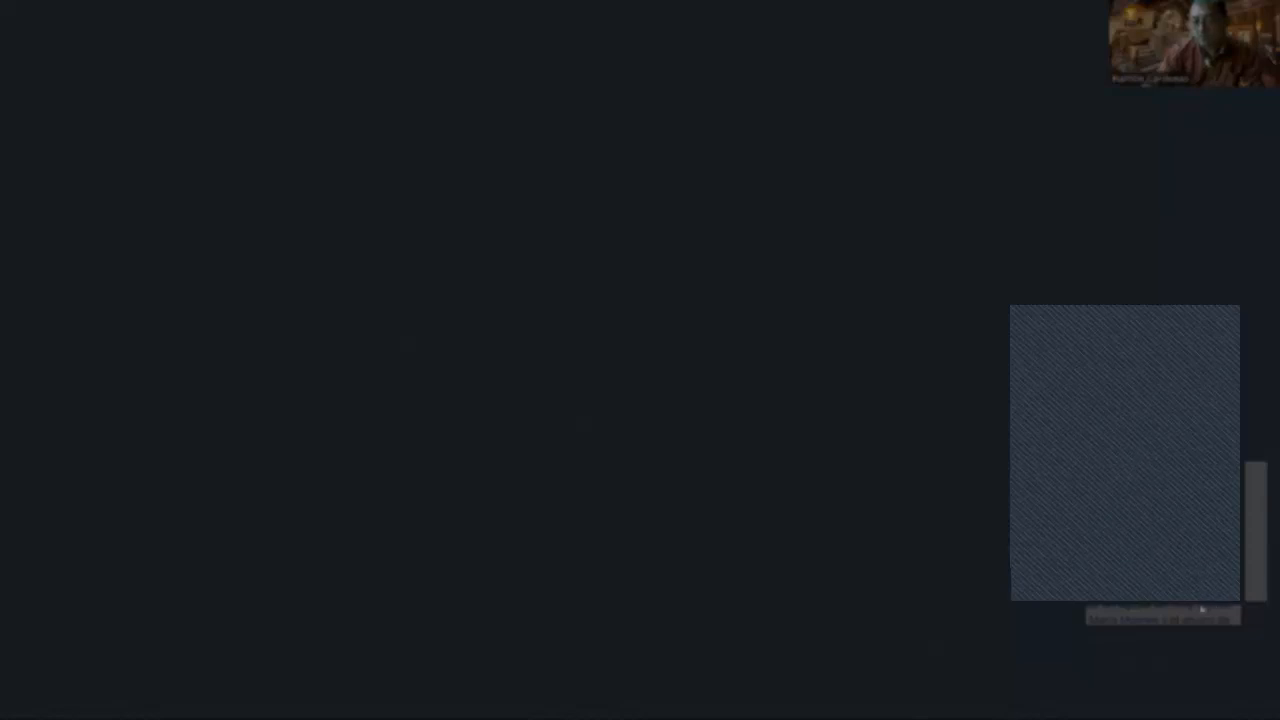
{"action": "key", "text": "Escape"}
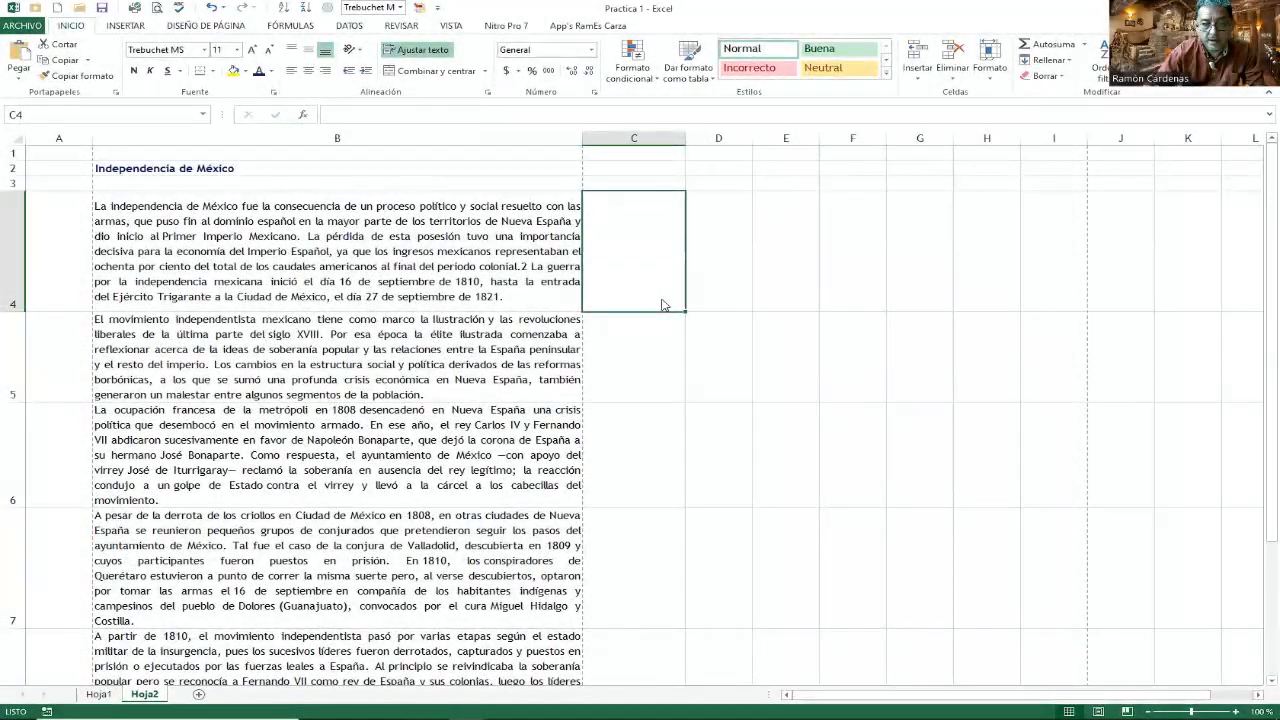
Paste the clipped picture collage at C4 of Hoja2 in the Excel workbook
{"action": "right_click", "coordinate": [662, 305]}
{"action": "left_click", "coordinate": [662, 305]}
{"action": "right_click", "coordinate": [662, 304]}
{"action": "left_click", "coordinate": [664, 305]}
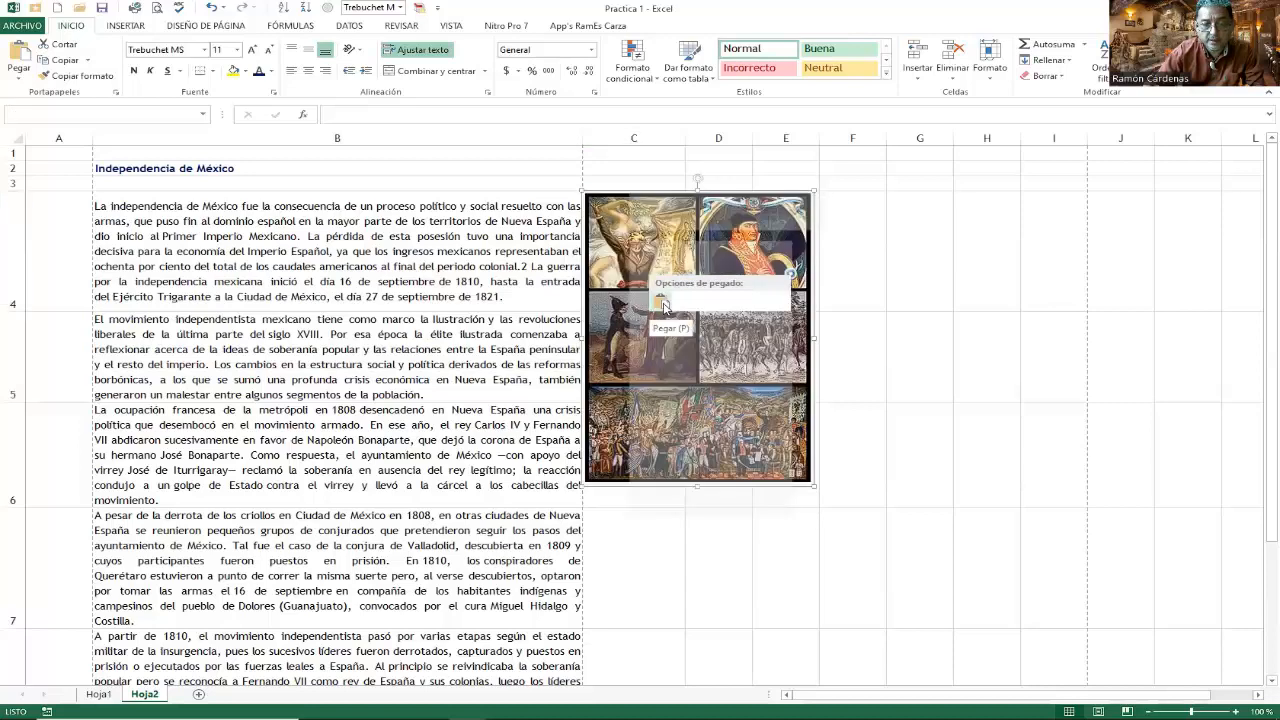
{"action": "left_click", "coordinate": [663, 305]}
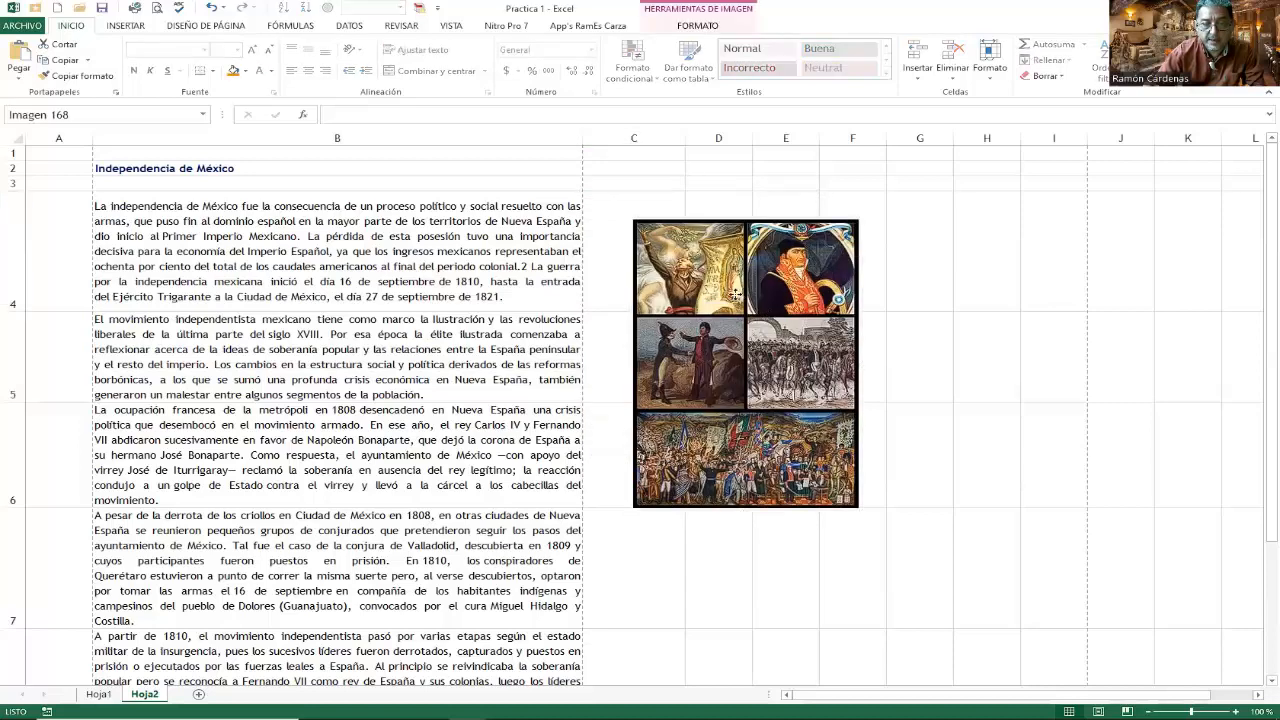
Position the collage over columns C to E, right beside the paragraphs in B4 to B6
{"action": "left_click_drag", "start_coordinate": [735, 295], "coordinate": [700, 289]}
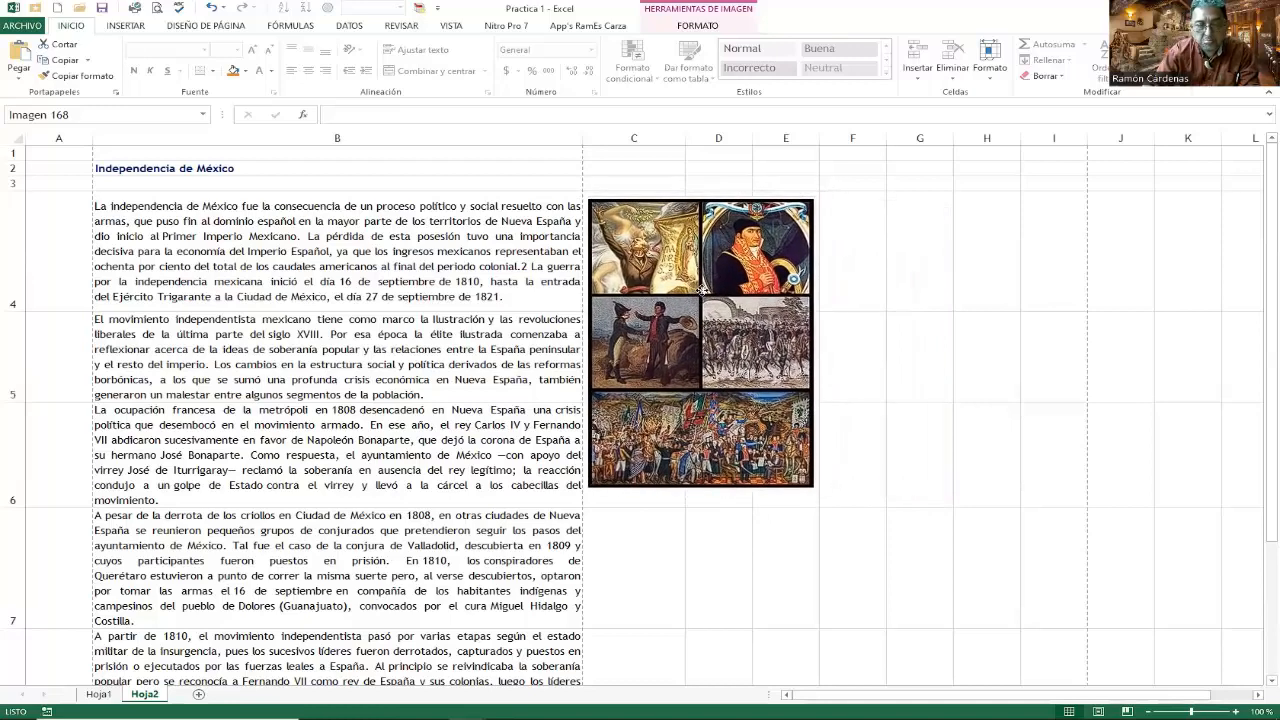
{"action": "left_click_drag", "start_coordinate": [702, 289], "coordinate": [706, 290]}
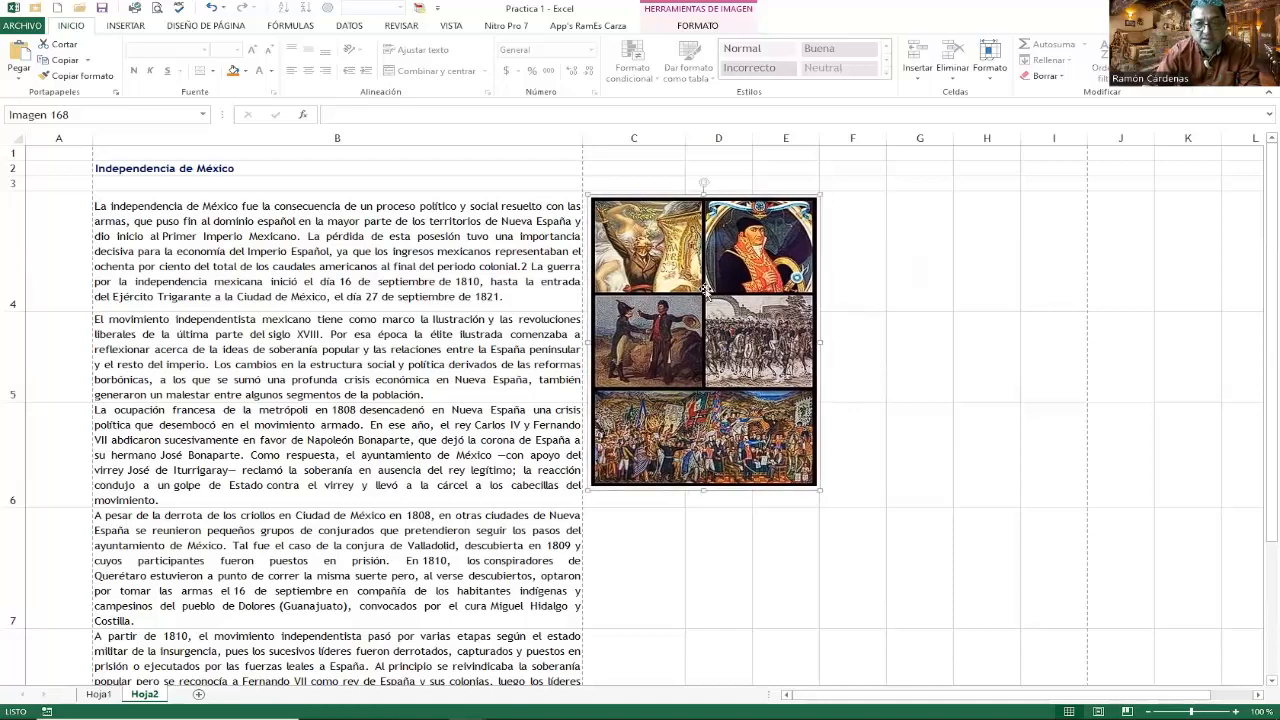
{"action": "left_click", "coordinate": [855, 274]}
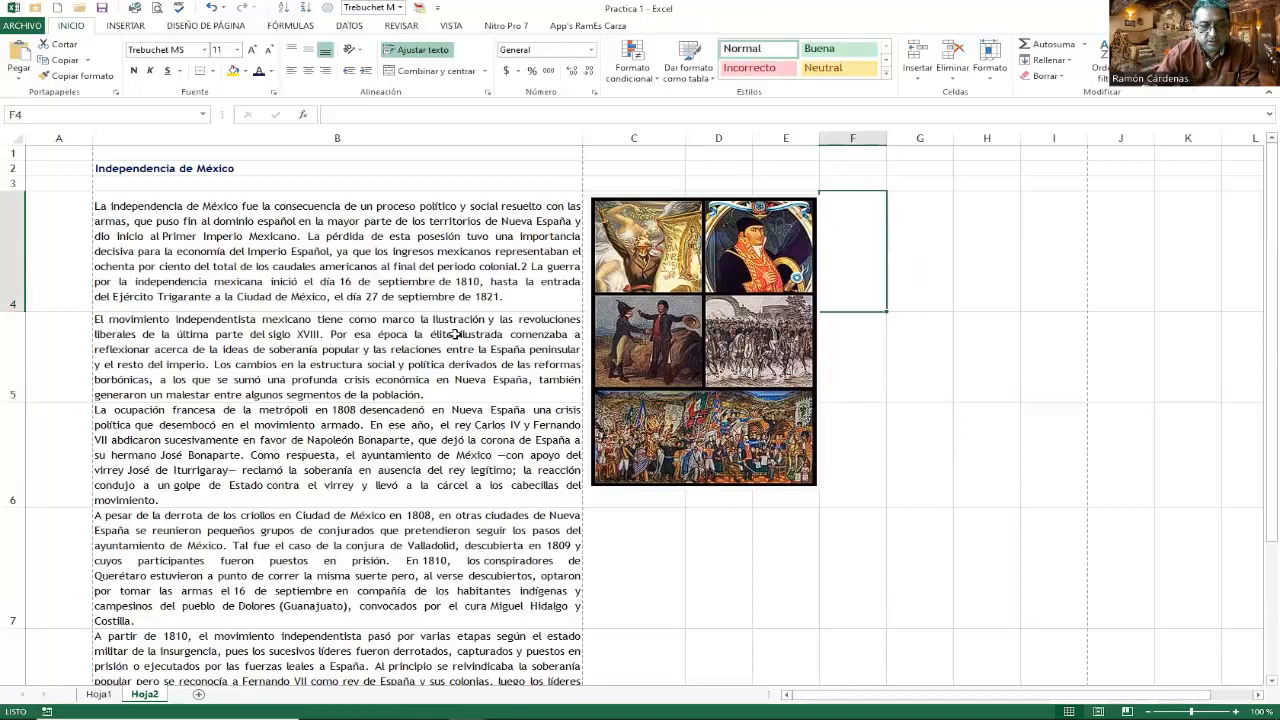
{"action": "left_click_drag", "start_coordinate": [666, 308], "coordinate": [664, 309]}
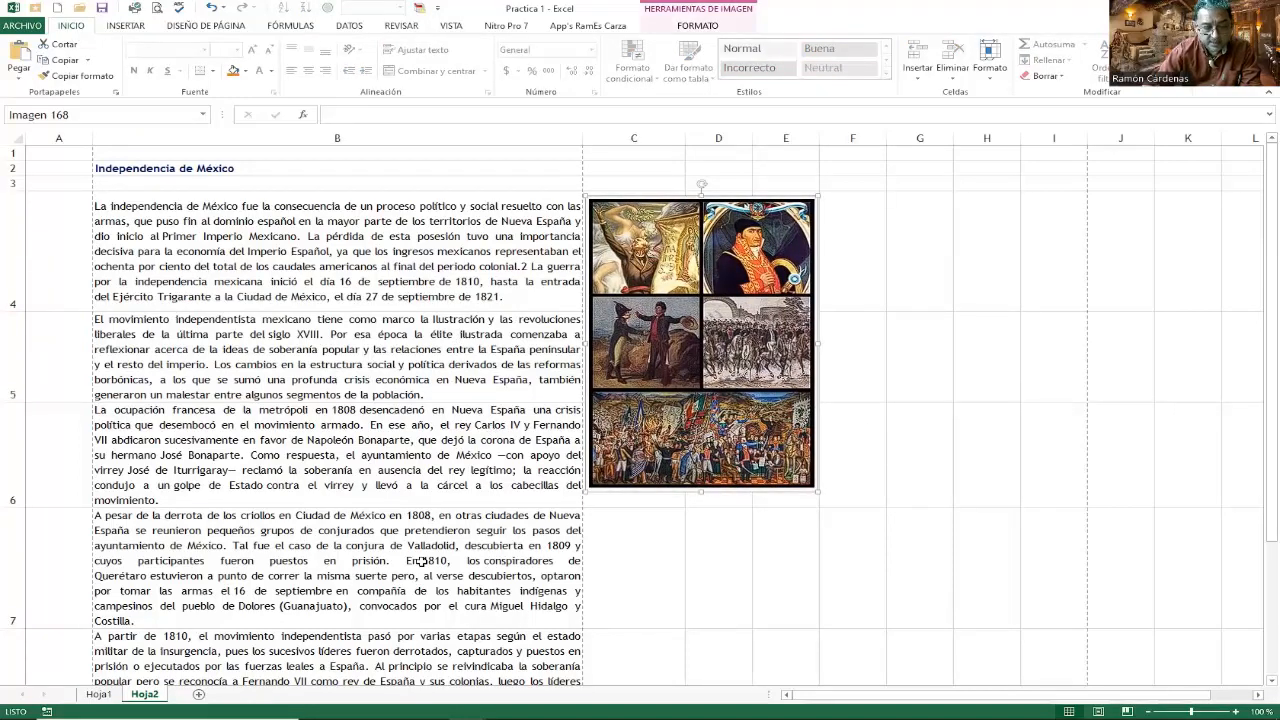
Merge B7 and C7 with Combinar y centrar, separate them, and merge and center them again
{"action": "left_click_drag", "start_coordinate": [421, 561], "coordinate": [673, 574]}
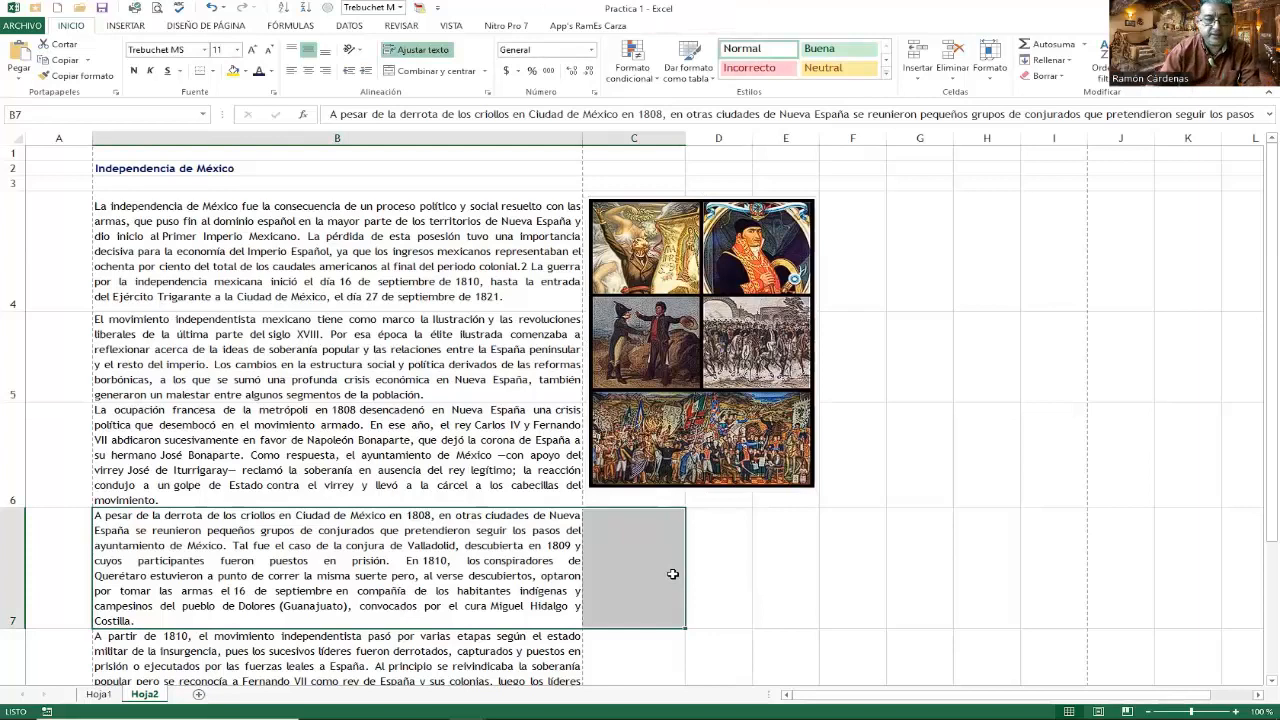
{"action": "left_click", "coordinate": [413, 75]}
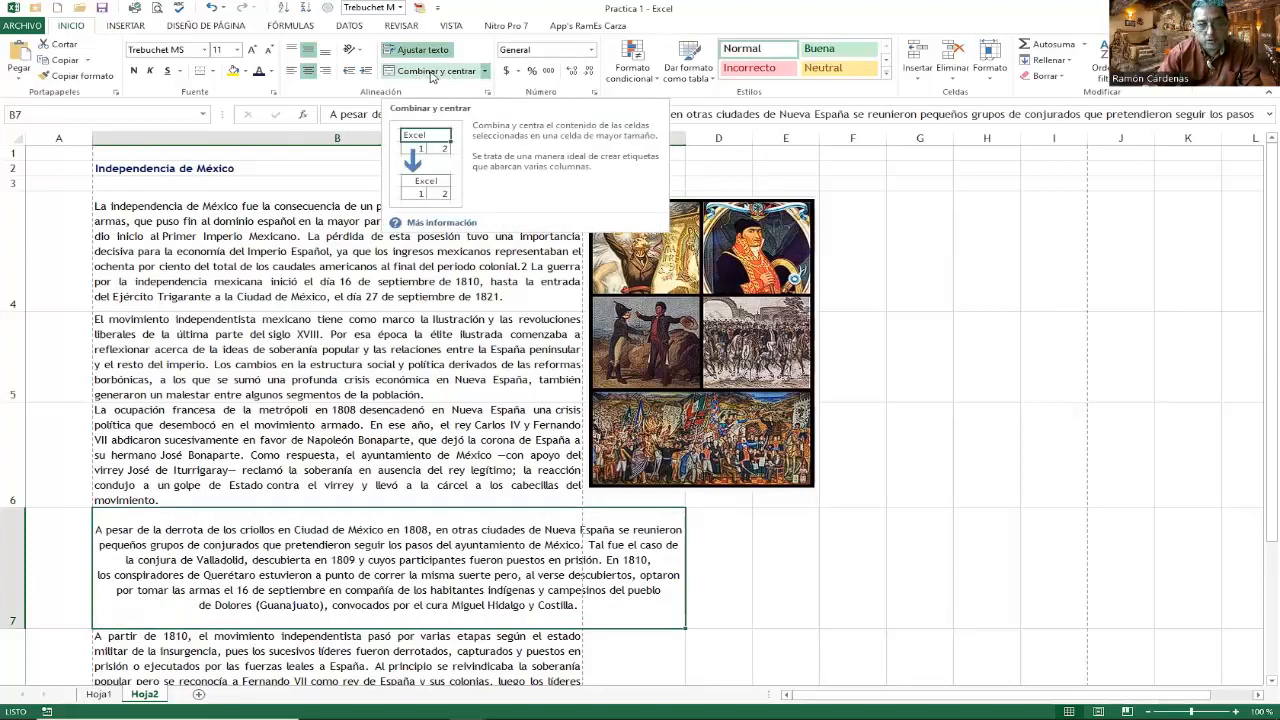
{"action": "left_click", "coordinate": [486, 71]}
{"action": "left_click", "coordinate": [425, 134]}
{"action": "left_click", "coordinate": [603, 548], "text": "shift"}
{"action": "left_click", "coordinate": [438, 71]}
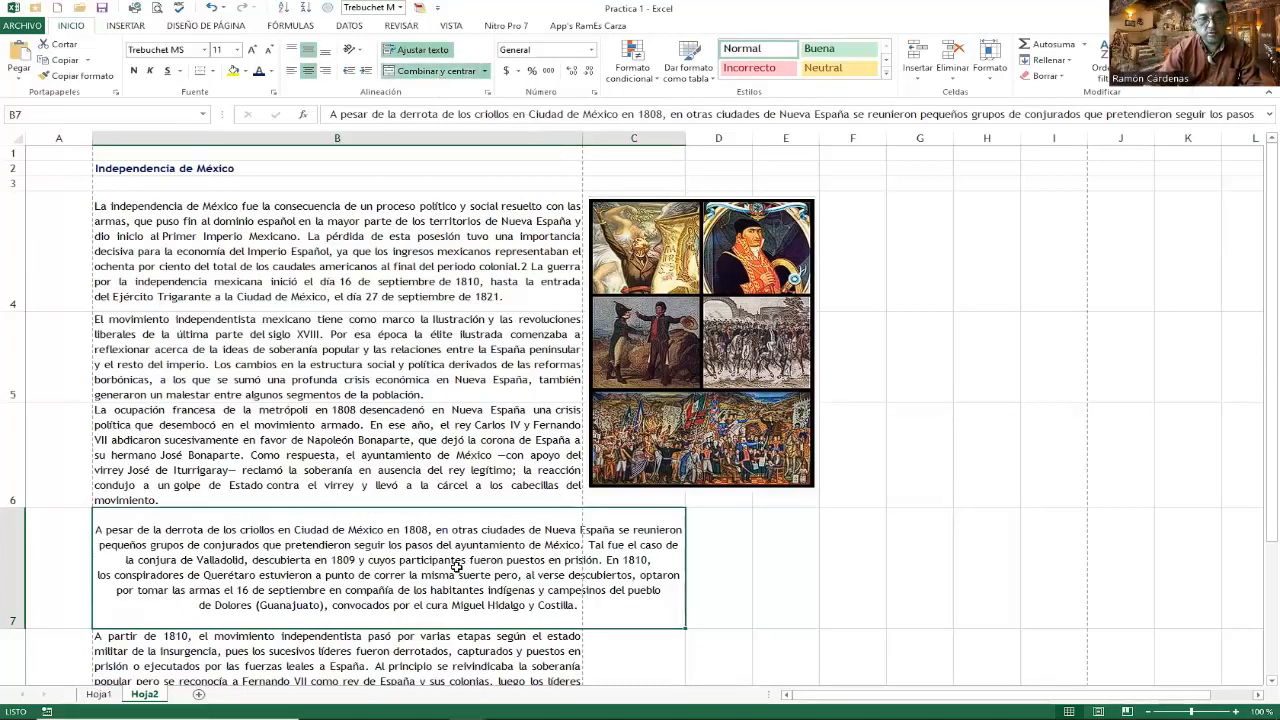
Set the horizontal alignment of the merged B7:C7 paragraph to Justificar through Formato de celdas
{"action": "scroll", "coordinate": [416, 425], "scroll_direction": "down", "scroll_amount": 1}
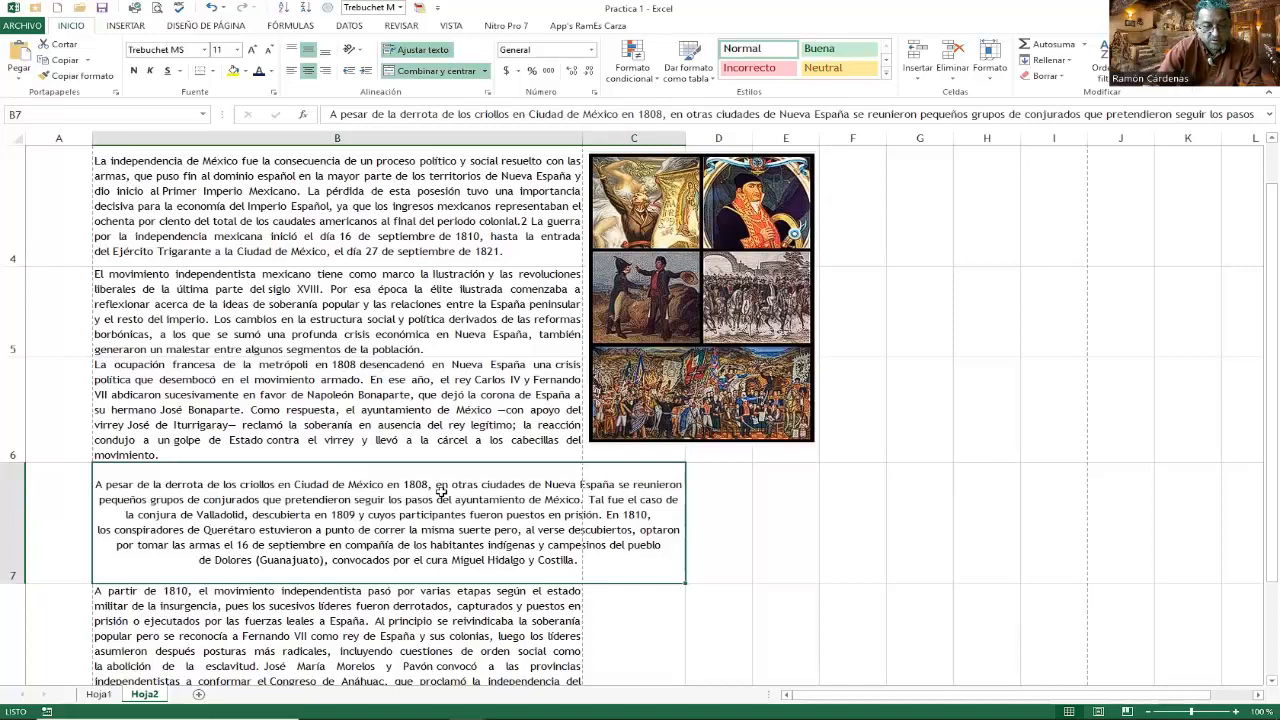
{"action": "right_click", "coordinate": [299, 507]}
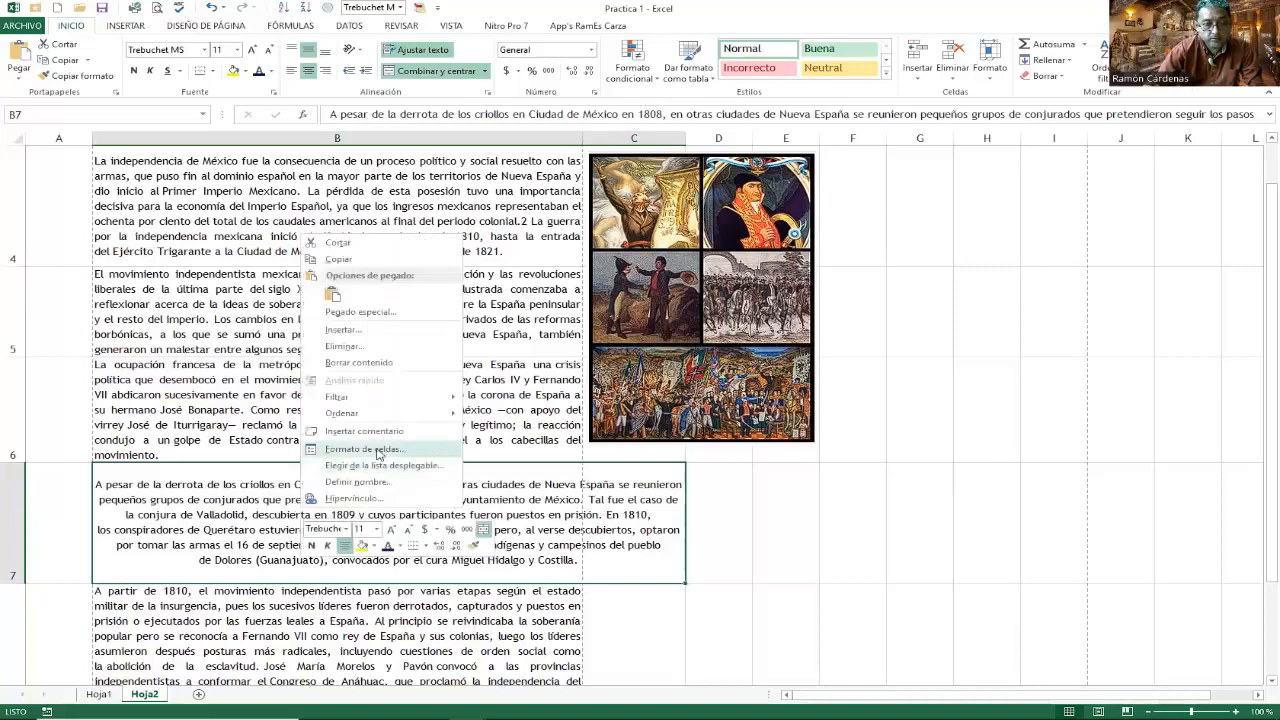
{"action": "left_click", "coordinate": [378, 451]}
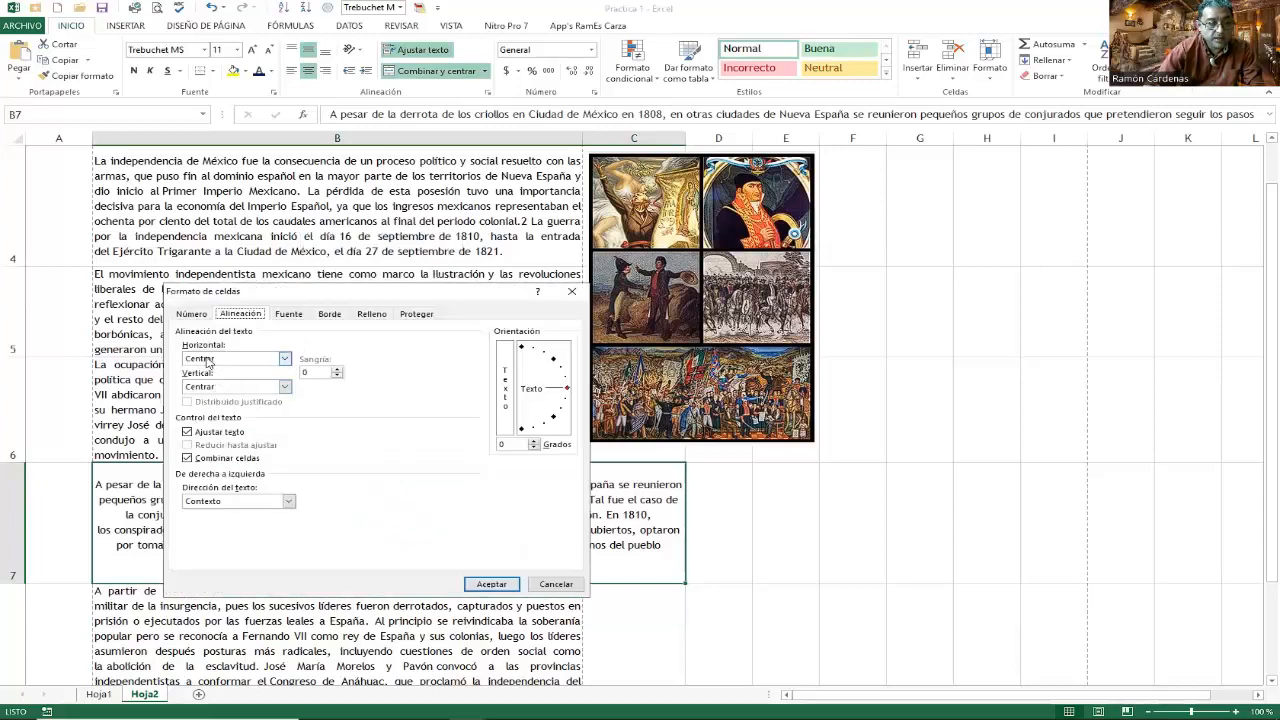
{"action": "left_click", "coordinate": [211, 359]}
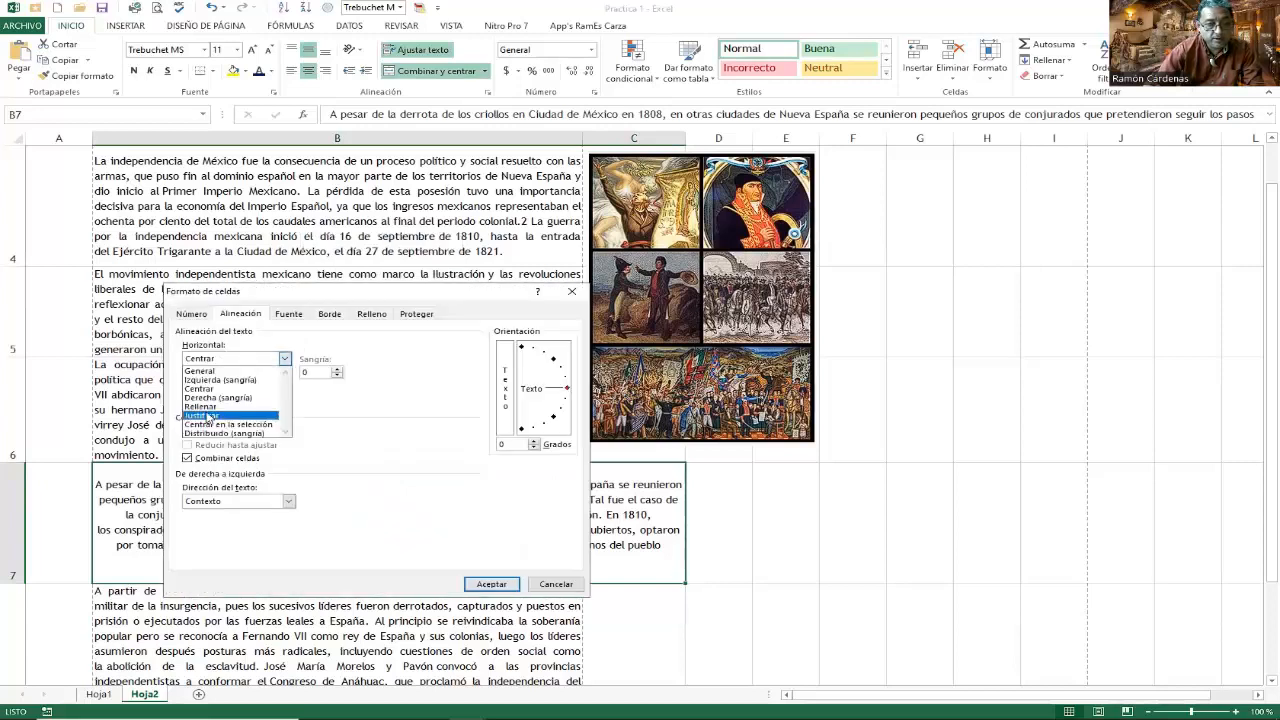
{"action": "left_click", "coordinate": [205, 415]}
{"action": "left_click", "coordinate": [491, 584]}
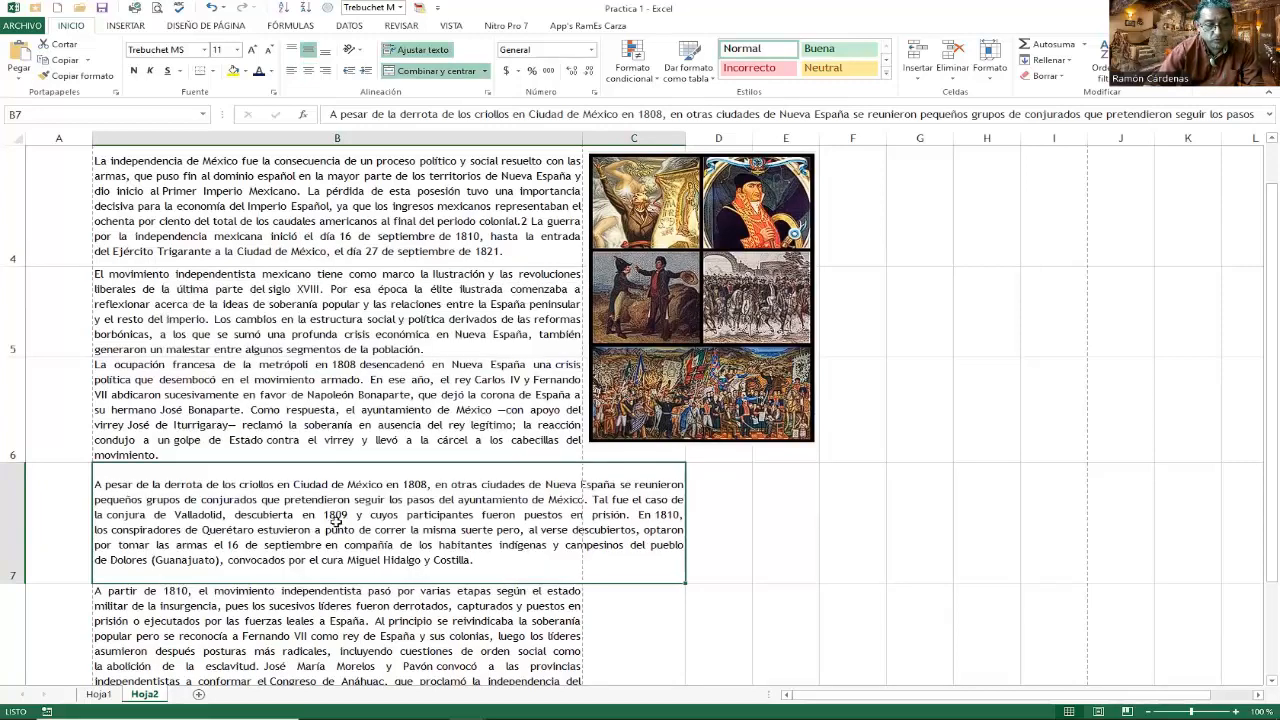
Widen column C until it reaches just past the collage's outer edge, so the merged B7:C7 paragraph spans the full picture width
{"action": "left_click", "coordinate": [717, 510]}
{"action": "left_click", "coordinate": [573, 526]}
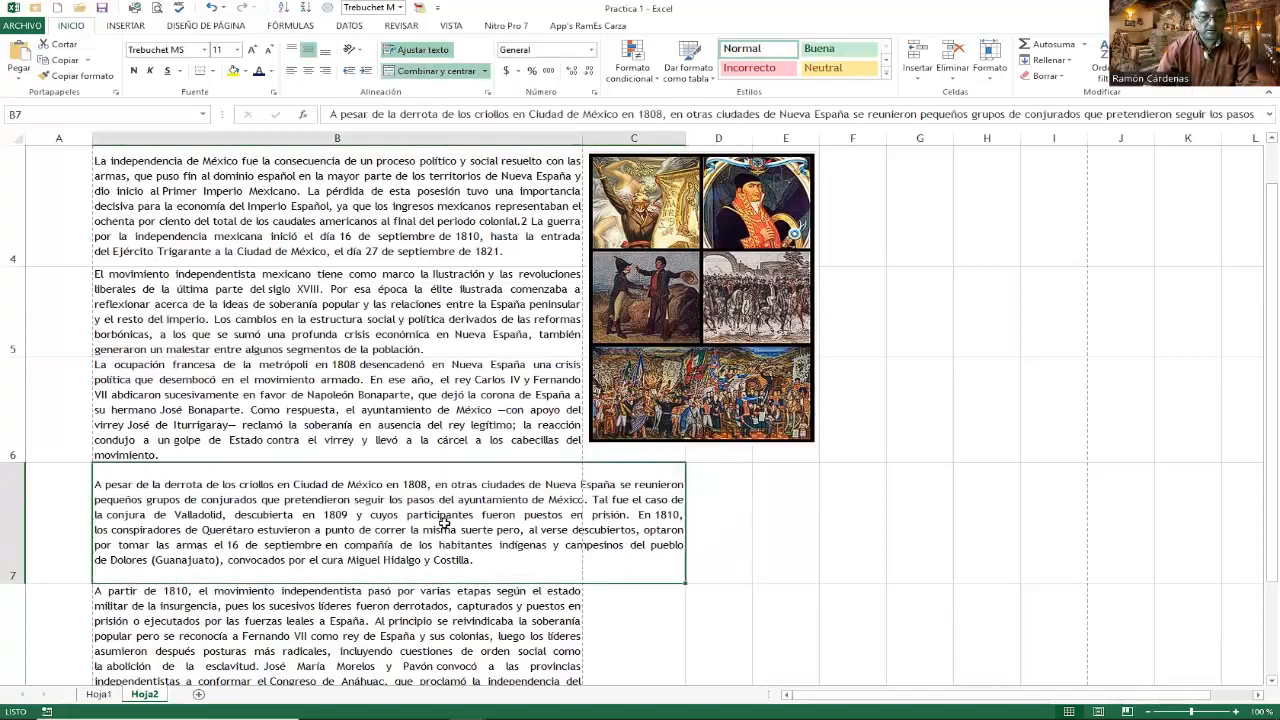
{"action": "left_click", "coordinate": [754, 521]}
{"action": "scroll", "coordinate": [878, 529], "scroll_direction": "up", "scroll_amount": 1}
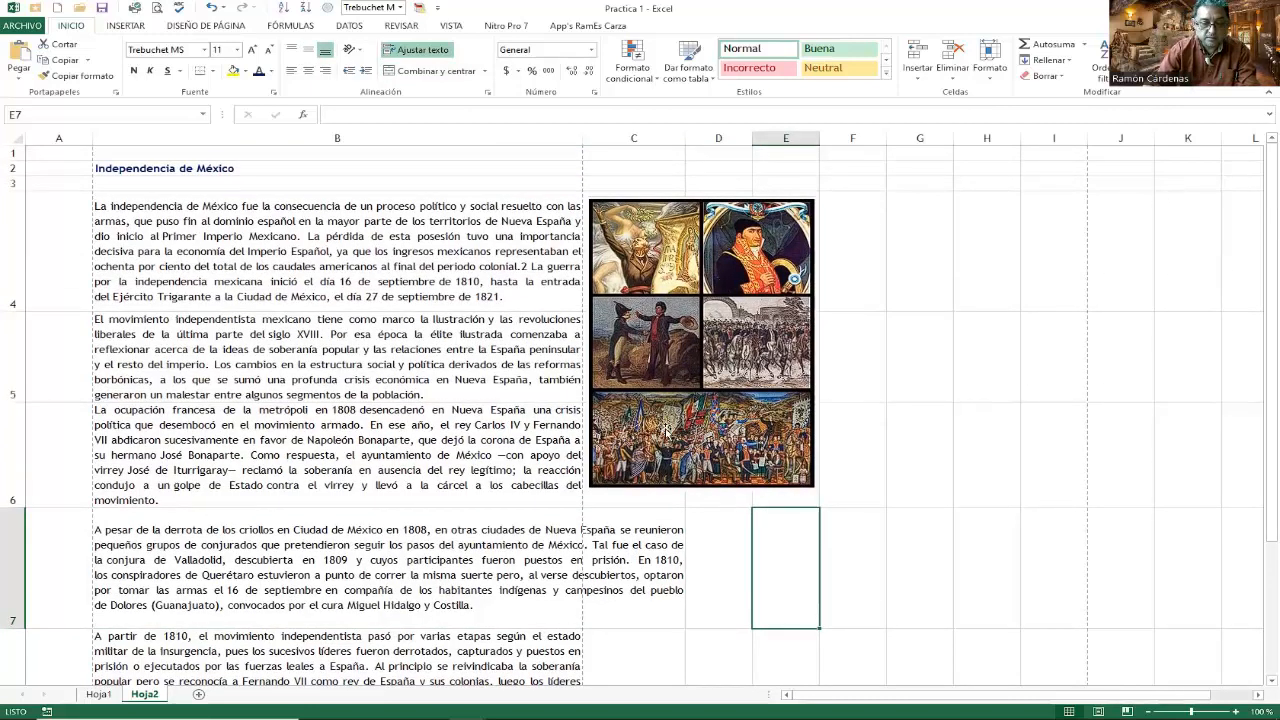
{"action": "left_click", "coordinate": [668, 133]}
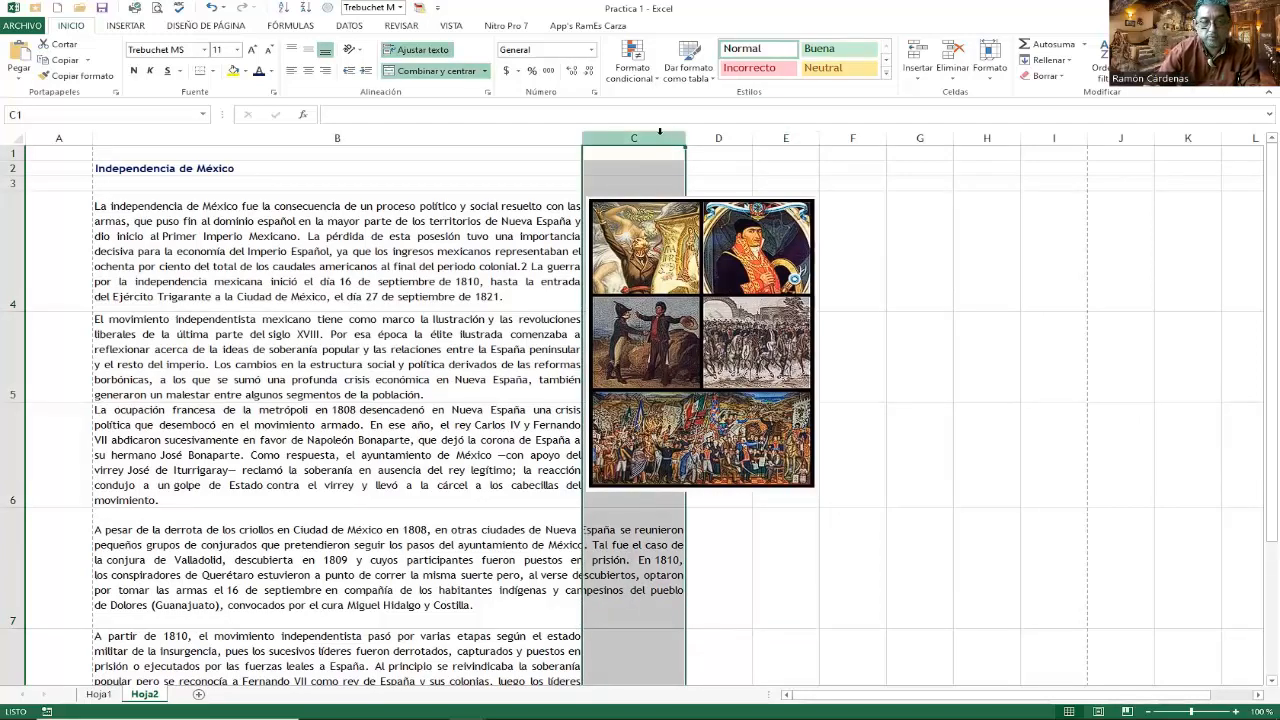
{"action": "left_click", "coordinate": [691, 133]}
{"action": "left_click_drag", "start_coordinate": [686, 134], "coordinate": [822, 155]}
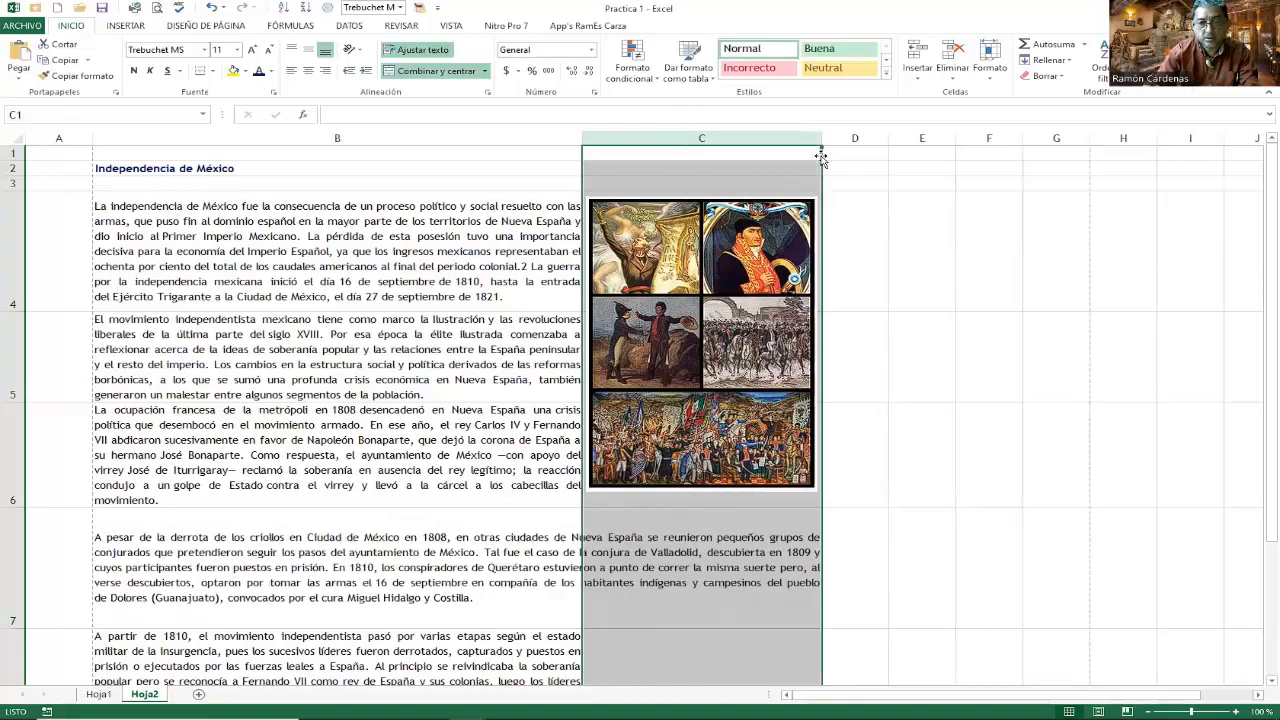
Try to autofit the height of row 7 to the merged paragraph
{"action": "left_click", "coordinate": [527, 520]}
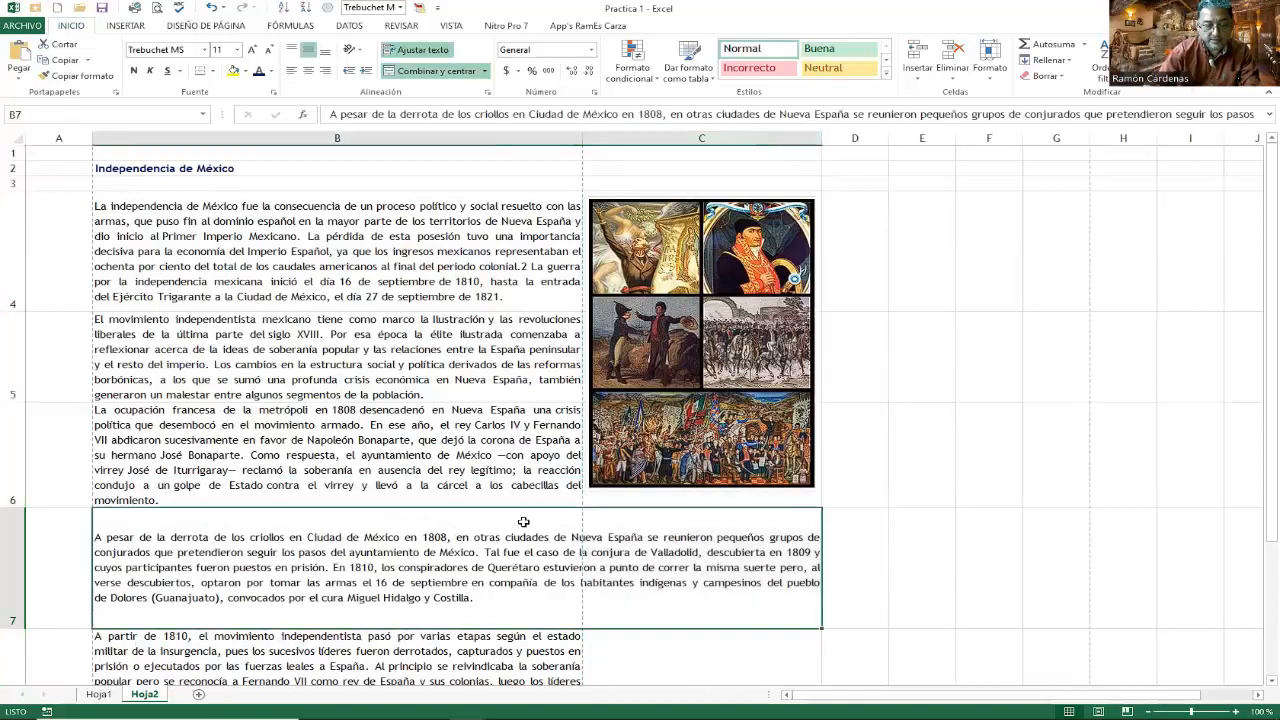
{"action": "left_click", "coordinate": [13, 604]}
{"action": "double_click", "coordinate": [13, 626]}
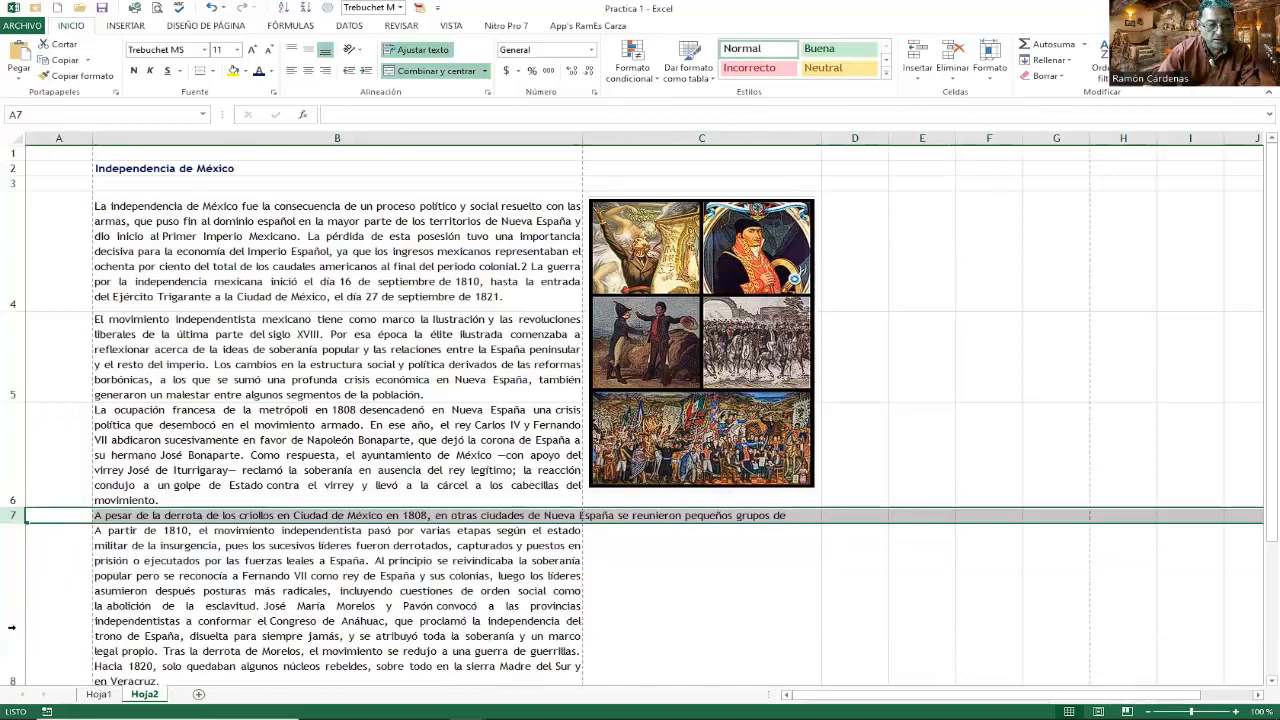
{"action": "left_click", "coordinate": [496, 514]}
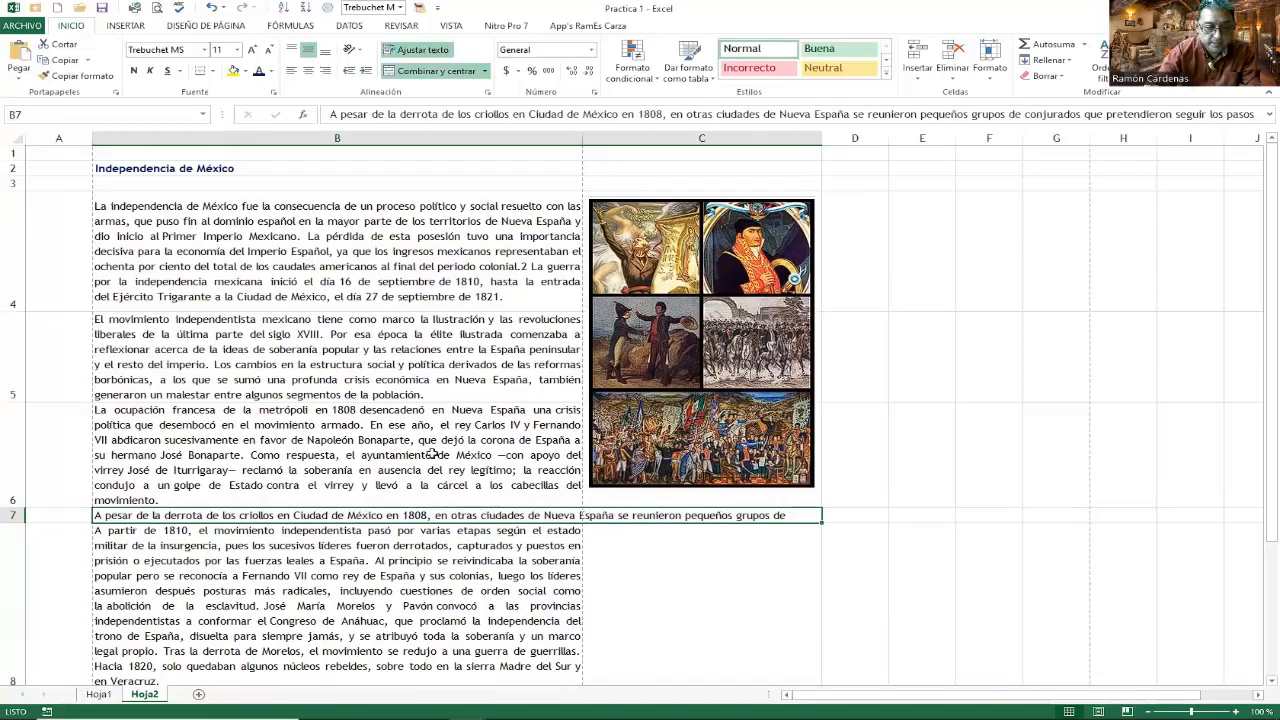
Adjust the height of row 7 manually until the whole five-line merged paragraph fits with a small margin
{"action": "scroll", "coordinate": [432, 455], "scroll_direction": "down", "scroll_amount": 1}
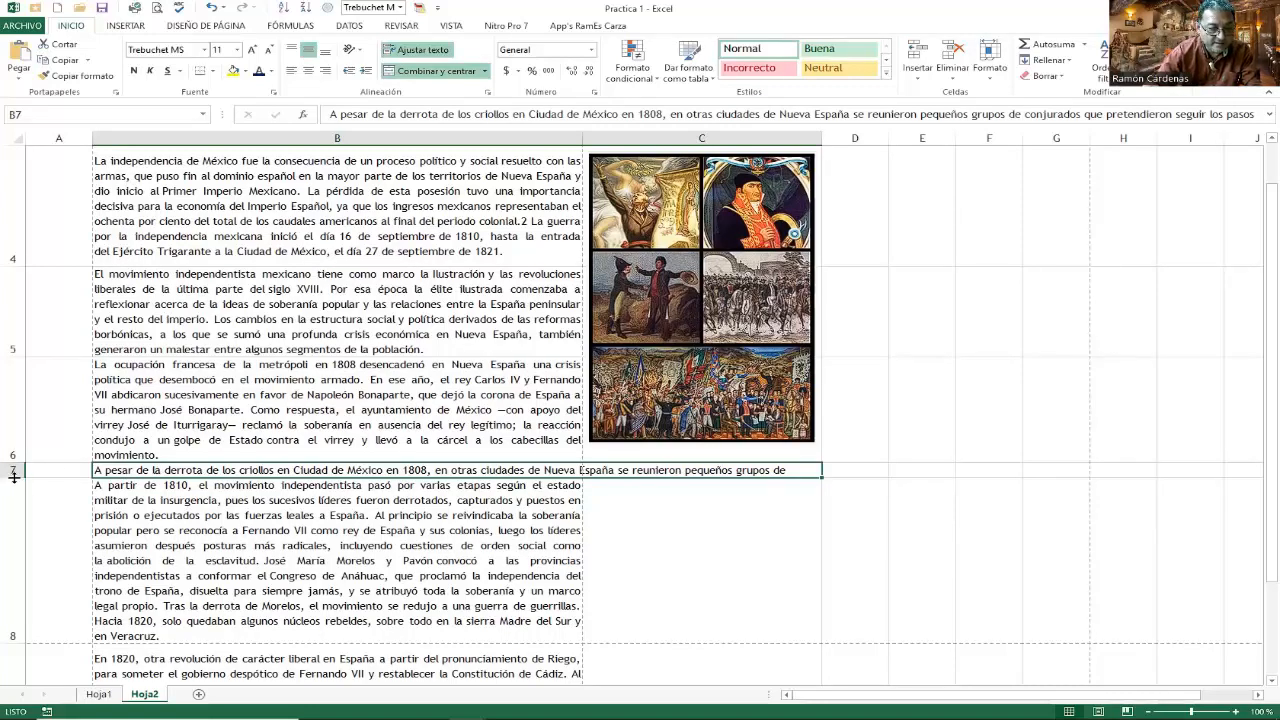
{"action": "left_click_drag", "start_coordinate": [30, 549], "coordinate": [30, 549]}
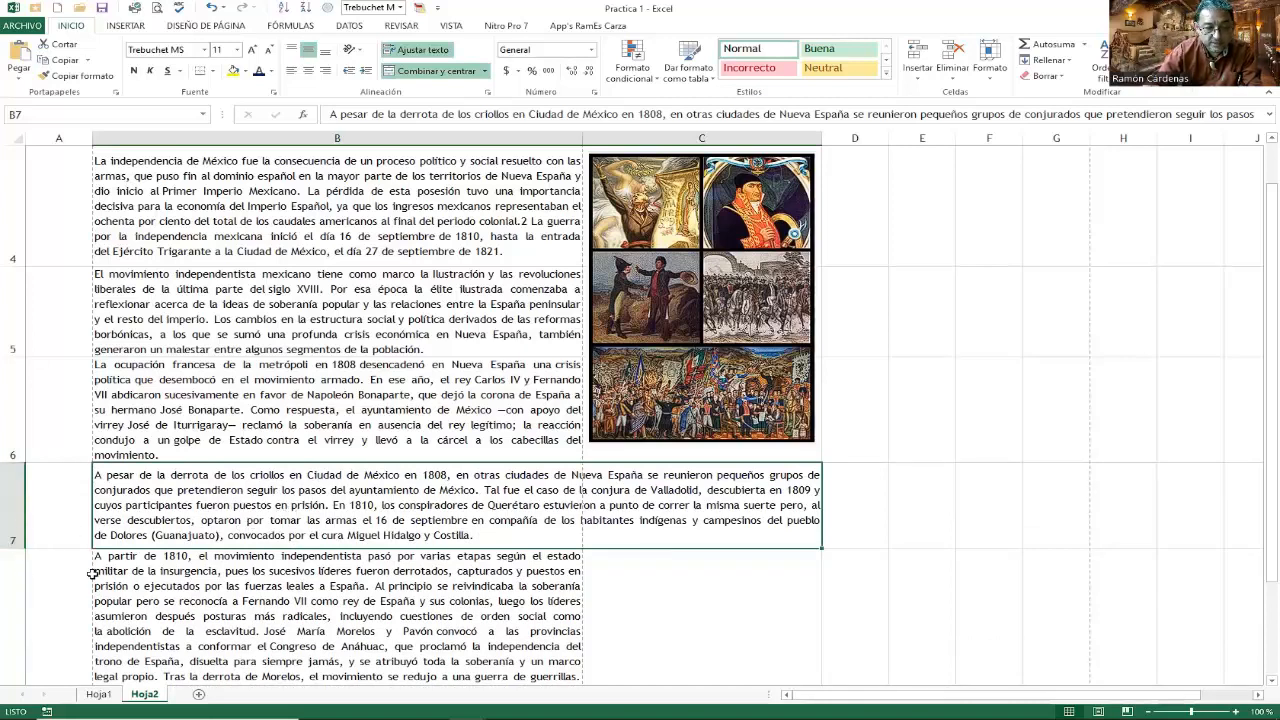
{"action": "left_click_drag", "start_coordinate": [91, 573], "coordinate": [92, 573]}
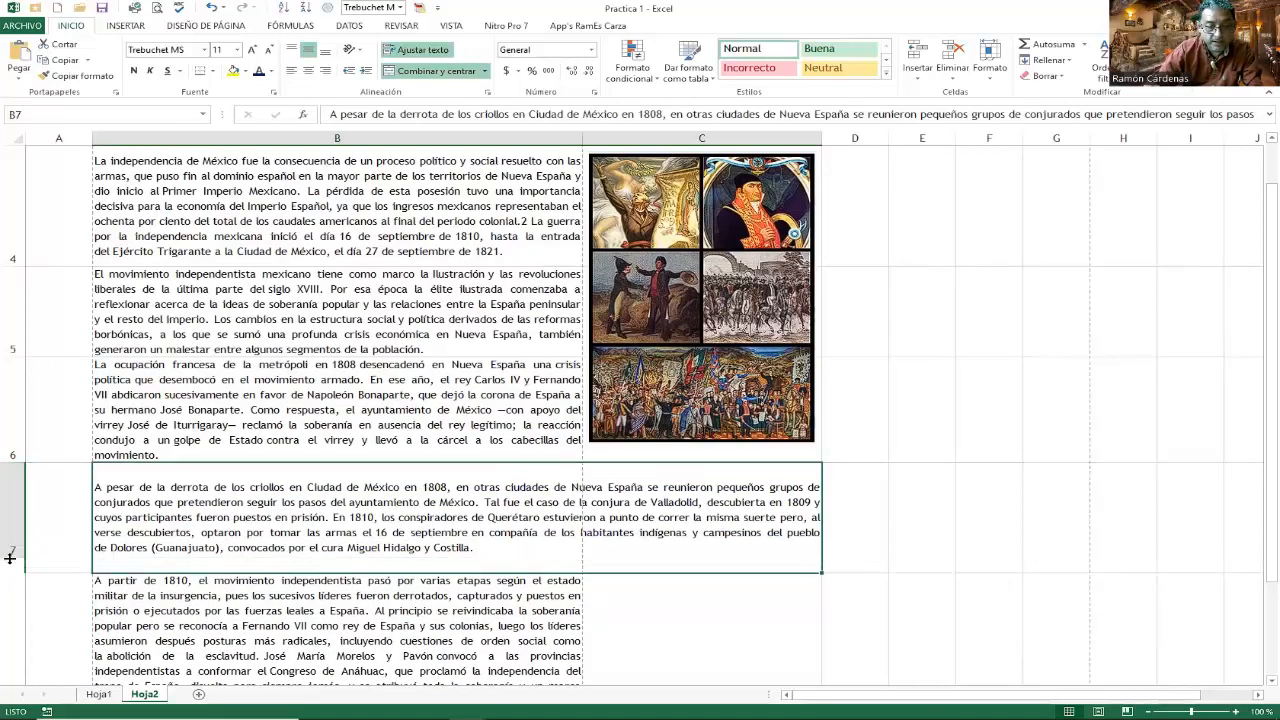
{"action": "left_click_drag", "start_coordinate": [9, 573], "coordinate": [9, 558]}
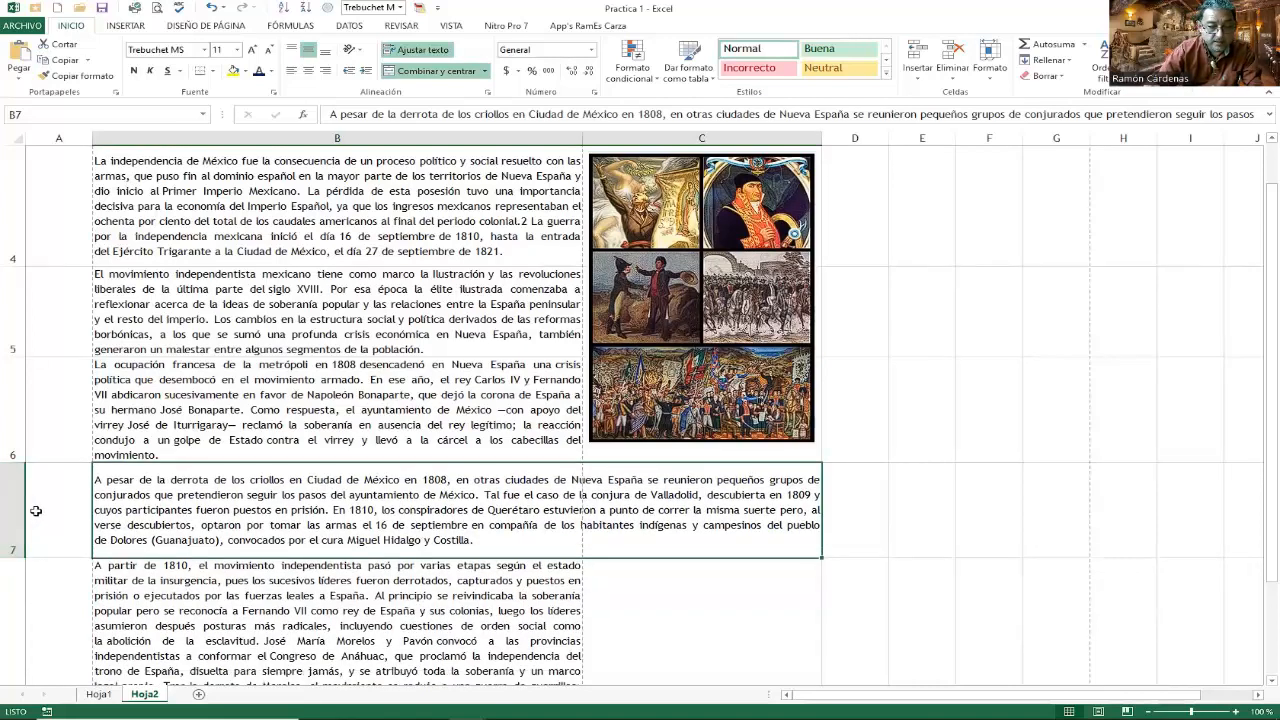
Review the paragraphs beside and below the collage in rows 4 to 11, with the sheet zoomed to 90%
{"action": "left_click", "coordinate": [757, 581]}
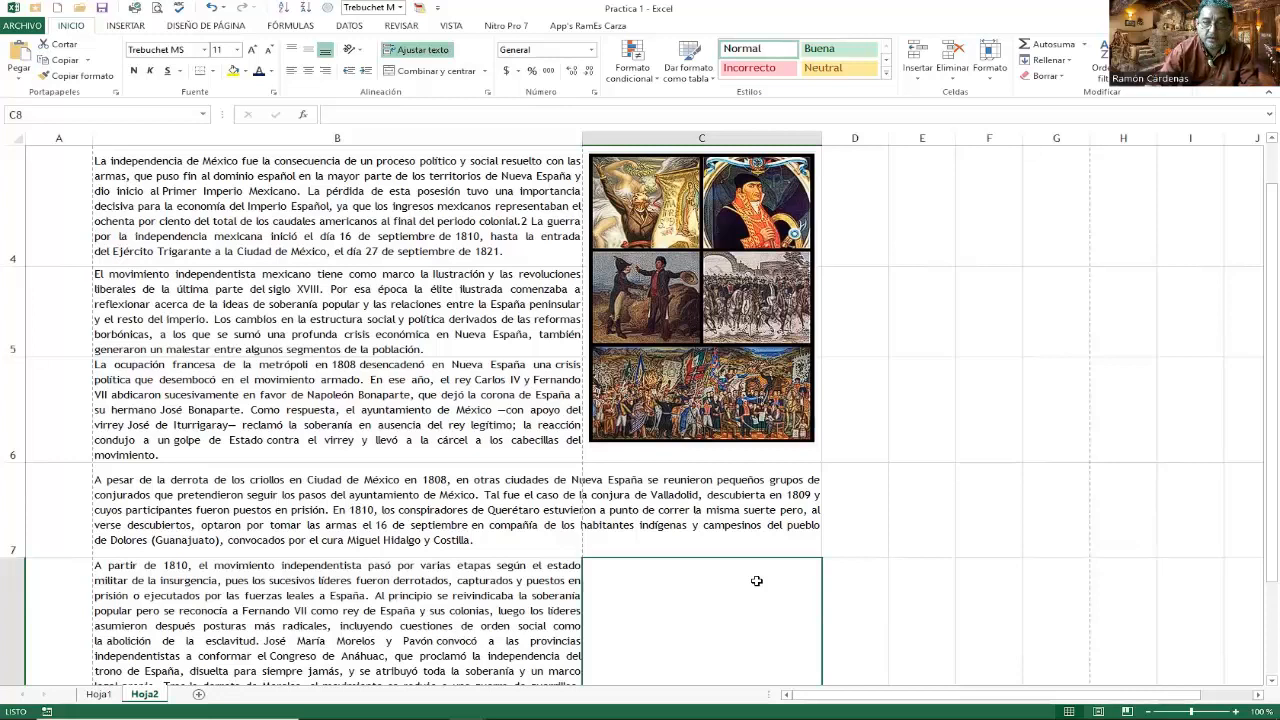
{"action": "left_click", "coordinate": [426, 511]}
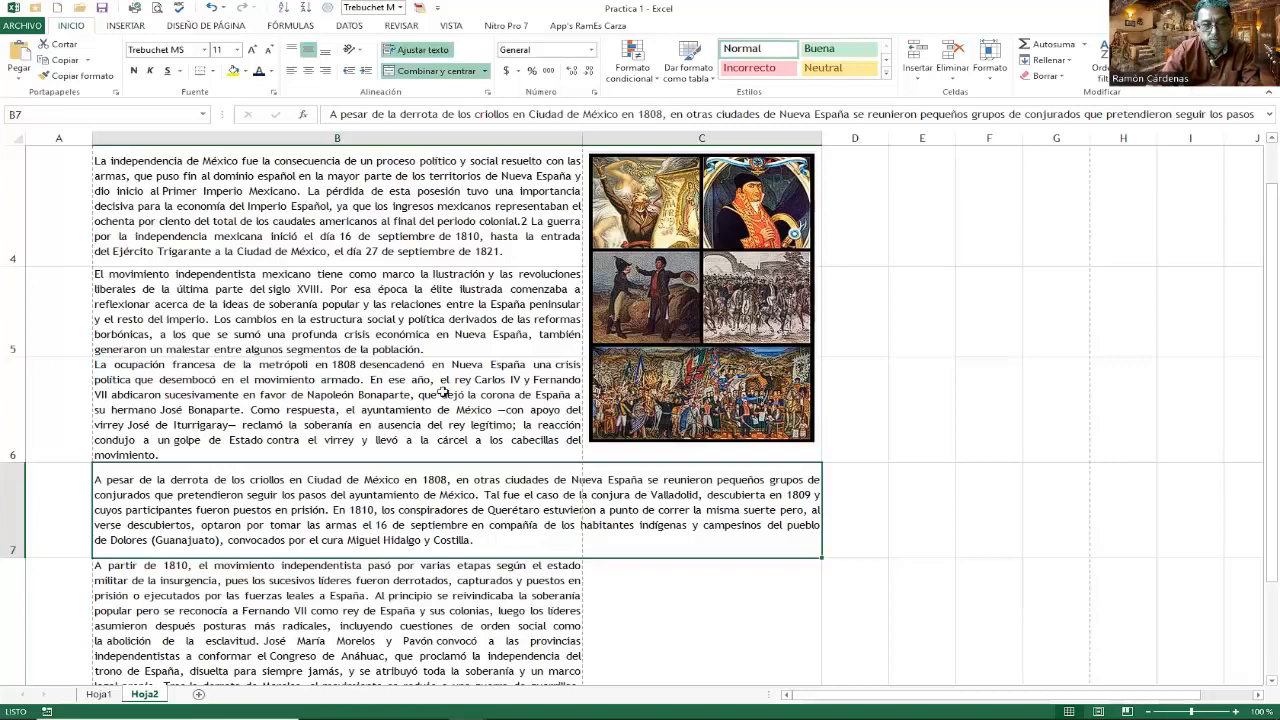
{"action": "scroll", "coordinate": [439, 406], "scroll_direction": "up", "scroll_amount": 1}
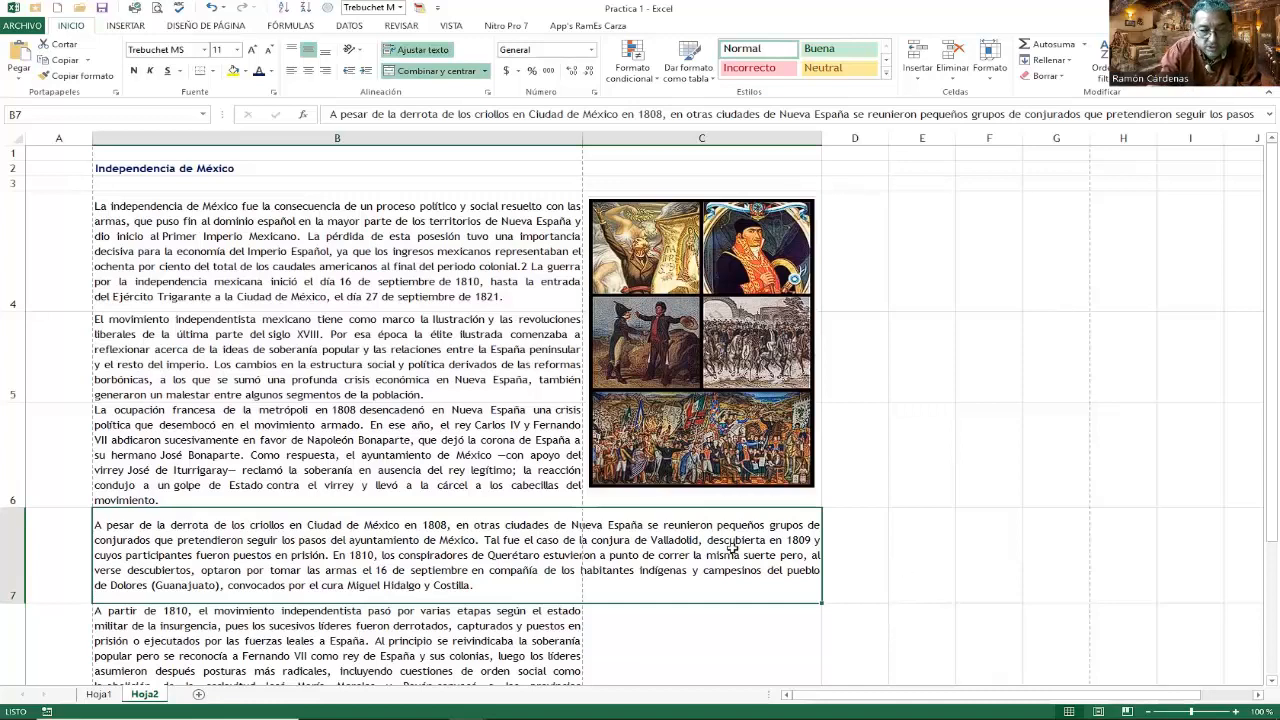
{"action": "scroll", "coordinate": [733, 549], "scroll_direction": "down", "scroll_amount": 1}
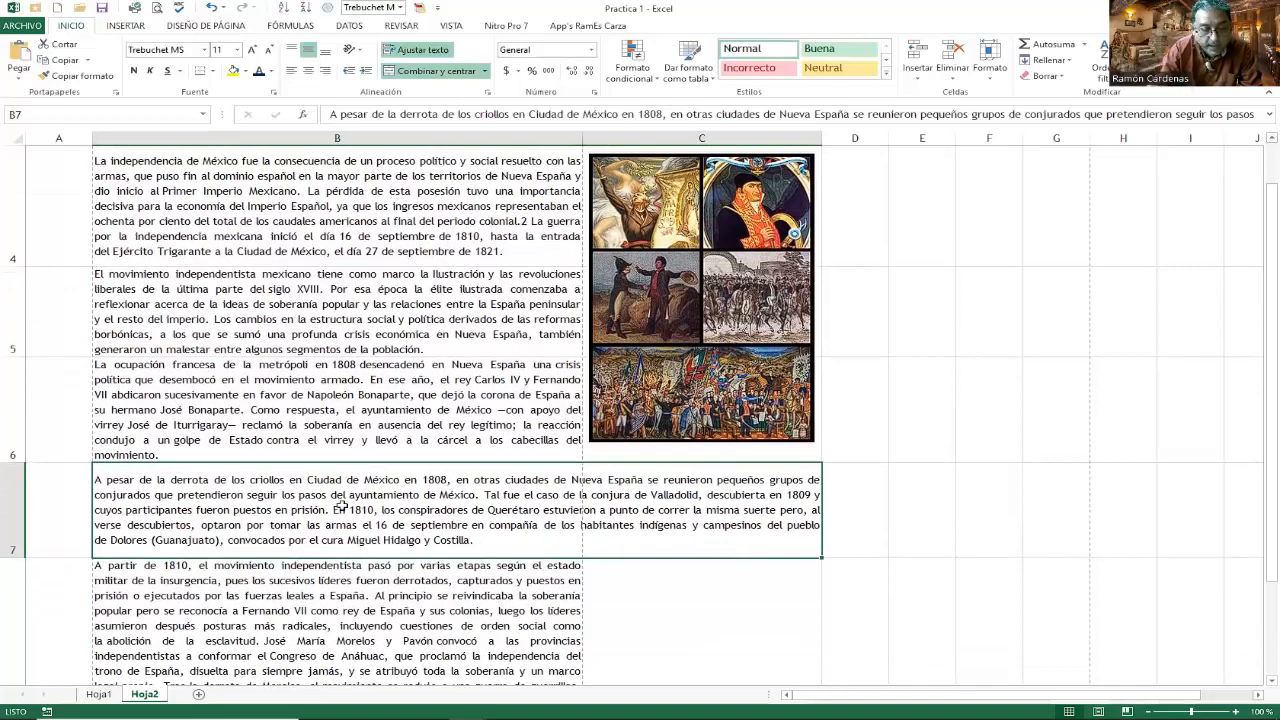
{"action": "scroll", "coordinate": [341, 507], "scroll_direction": "down", "scroll_amount": 1}
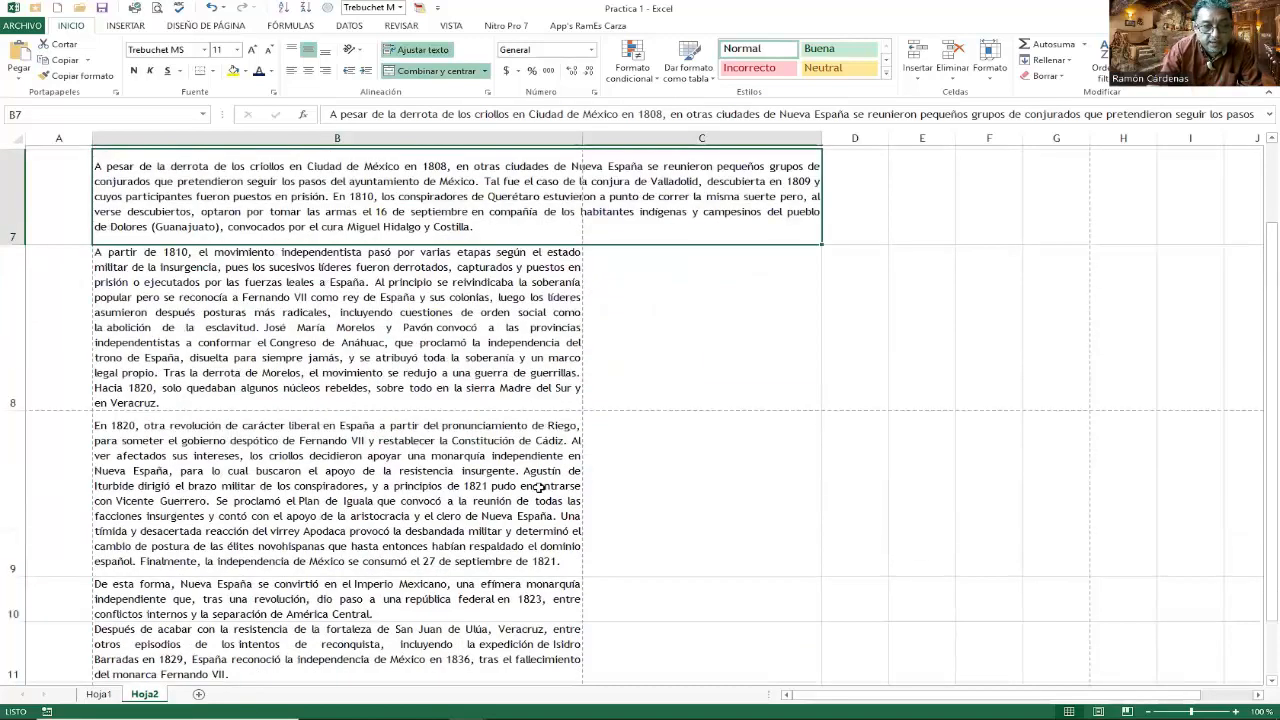
{"action": "scroll", "coordinate": [537, 486], "scroll_direction": "up", "scroll_amount": 1}
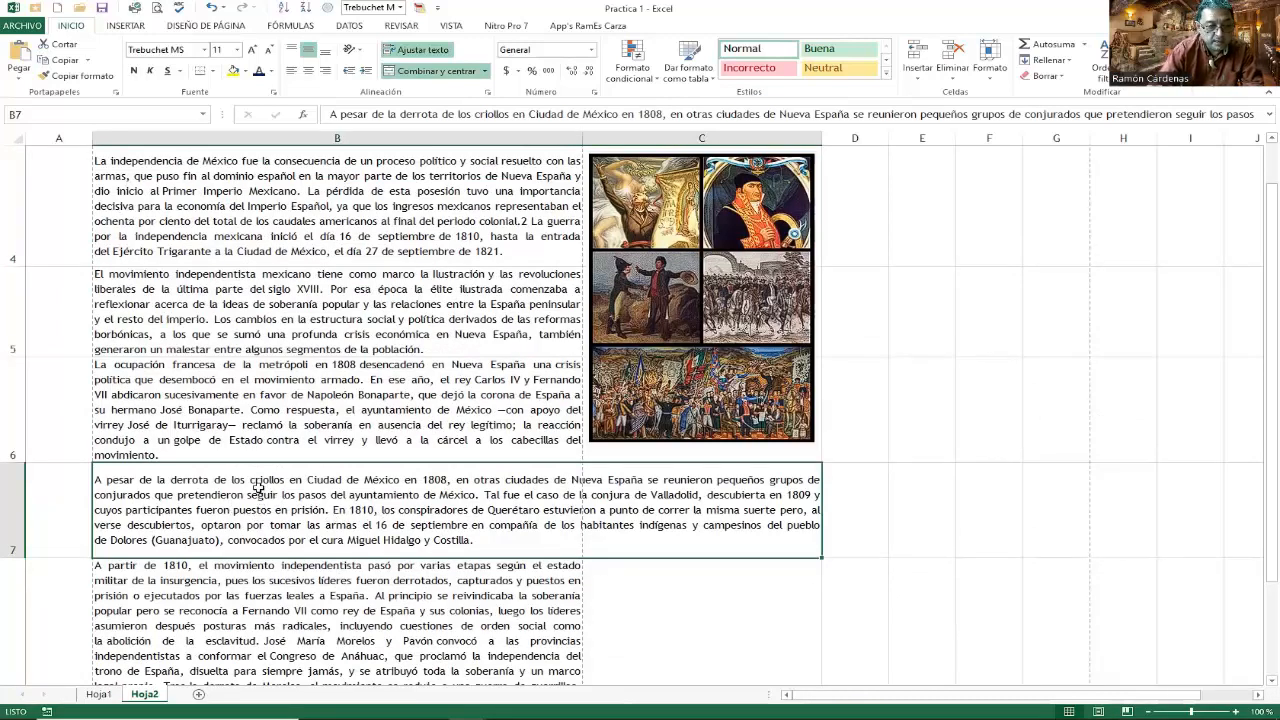
{"action": "scroll", "coordinate": [257, 488], "scroll_direction": "down", "scroll_amount": 1}
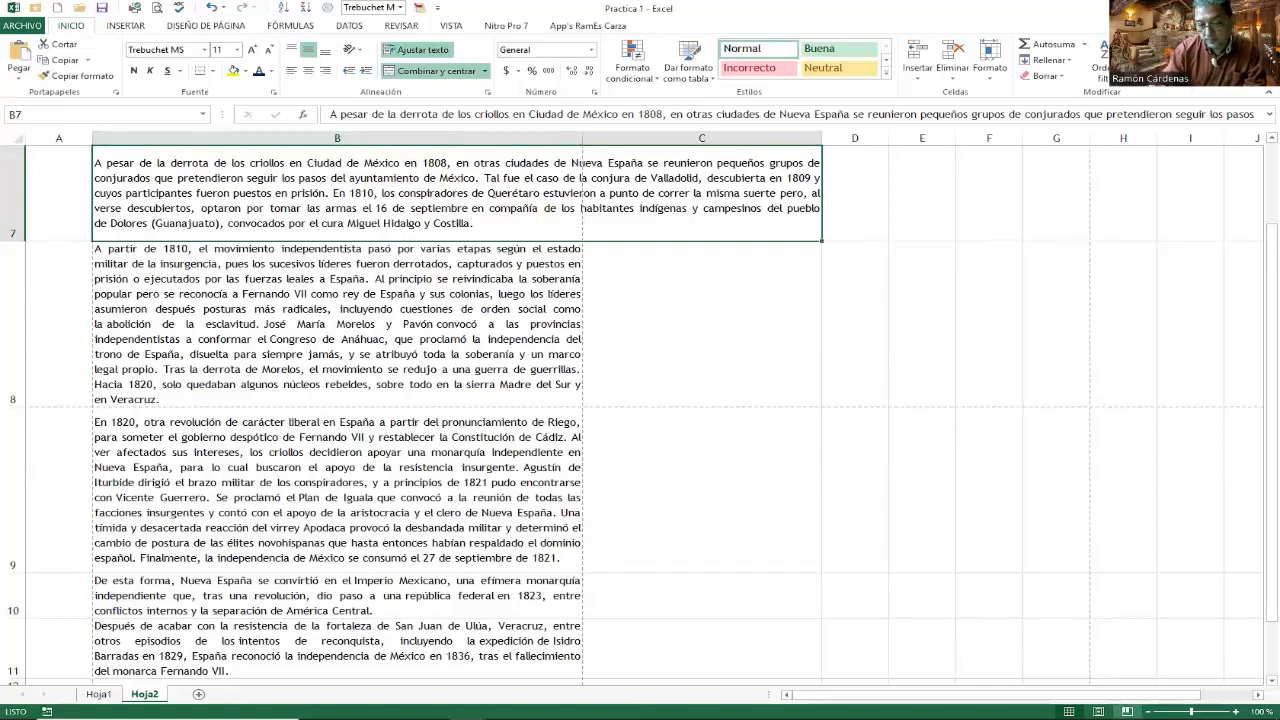
{"action": "scroll", "coordinate": [717, 521], "scroll_direction": "down", "scroll_amount": 1}
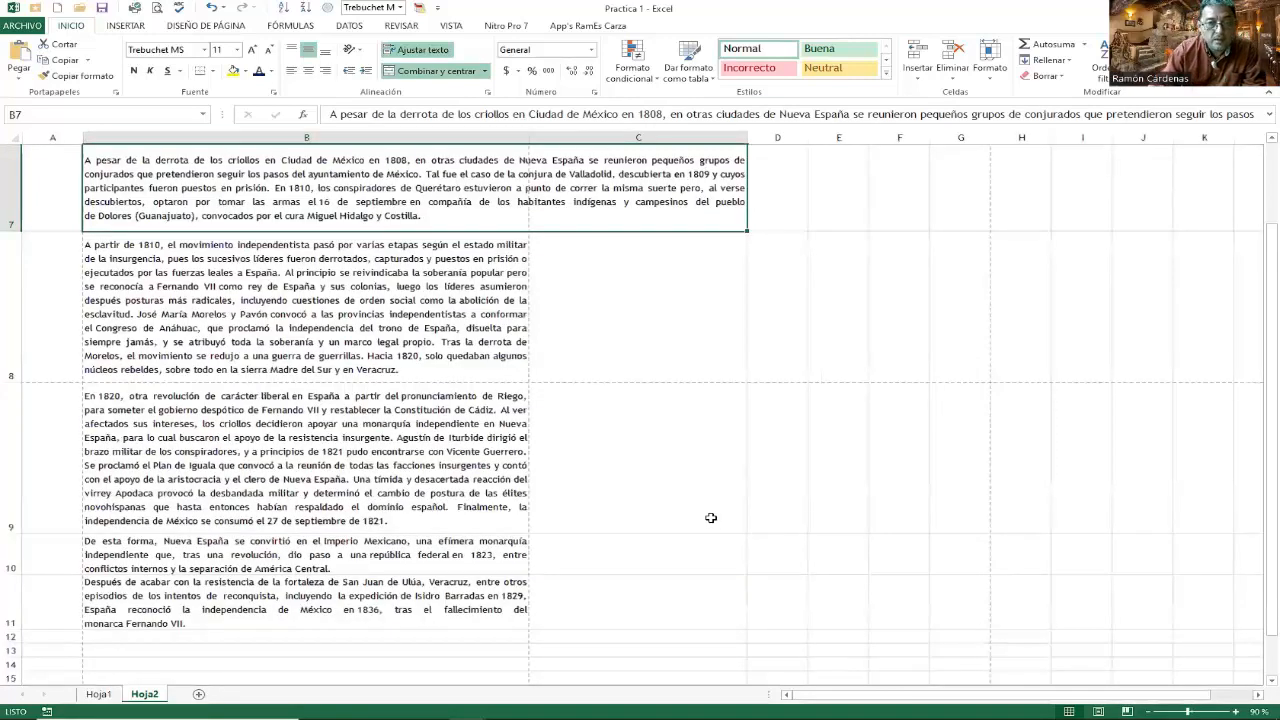
{"action": "scroll", "coordinate": [710, 517], "scroll_direction": "up", "scroll_amount": 1}
{"action": "scroll", "coordinate": [274, 490], "scroll_direction": "up", "scroll_amount": 2}
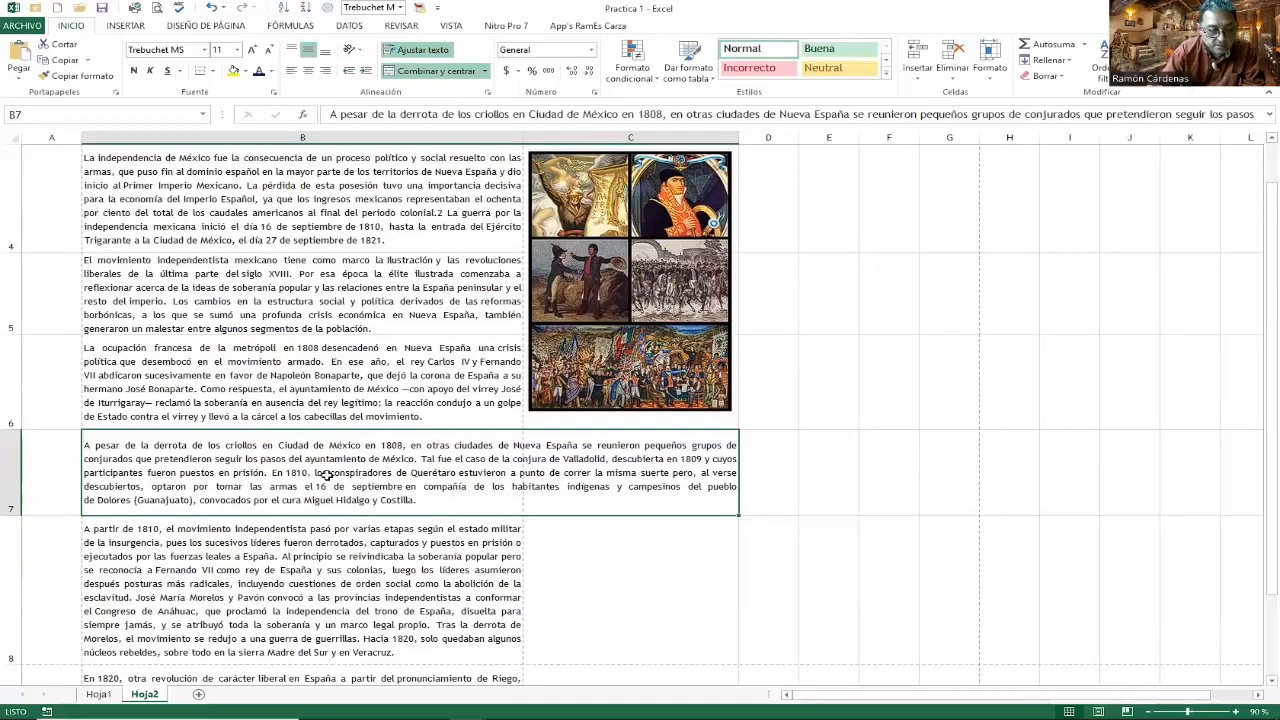
Merge B8 and C8 with Combinar y centrar
{"action": "left_click", "coordinate": [428, 572]}
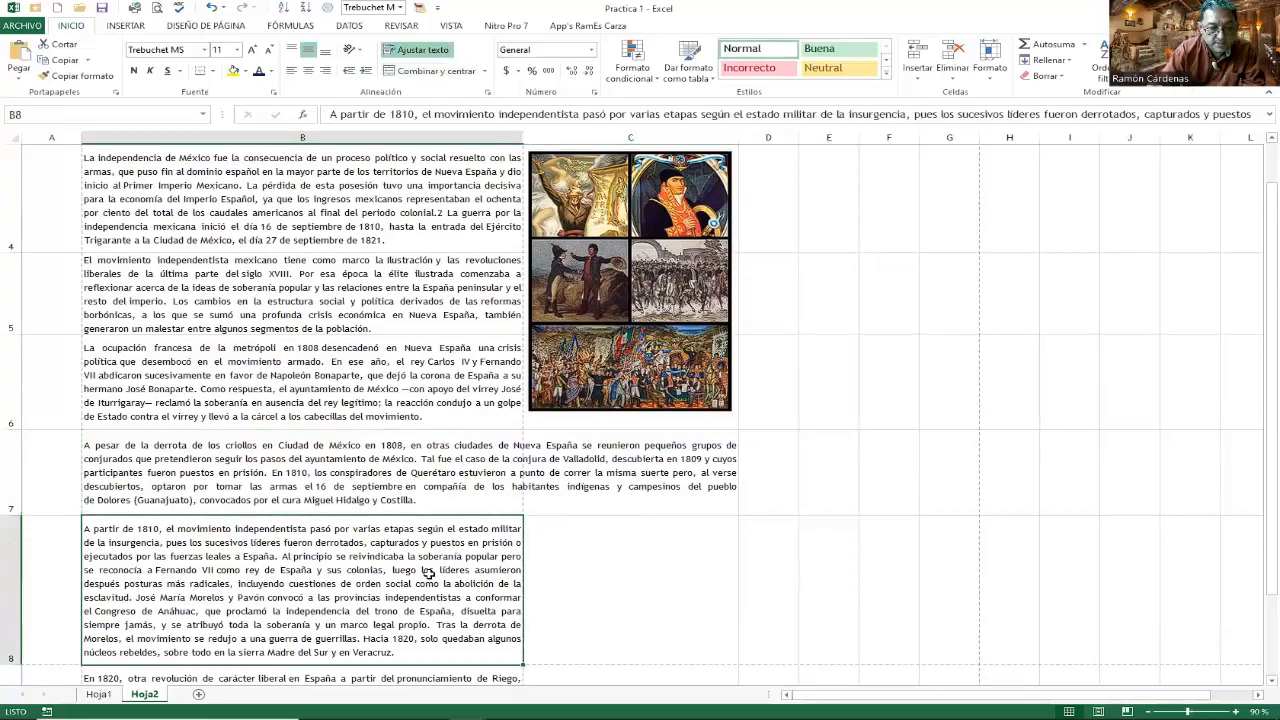
{"action": "left_click_drag", "start_coordinate": [428, 572], "coordinate": [586, 571]}
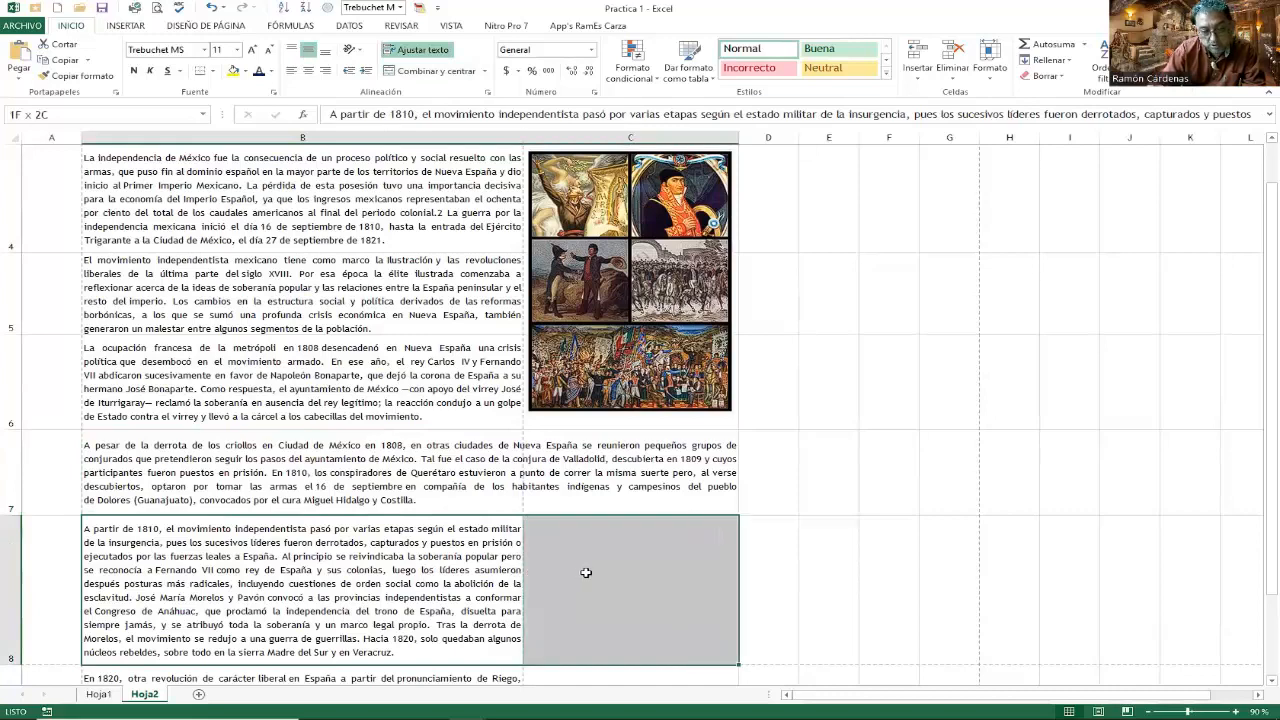
{"action": "left_click", "coordinate": [432, 71]}
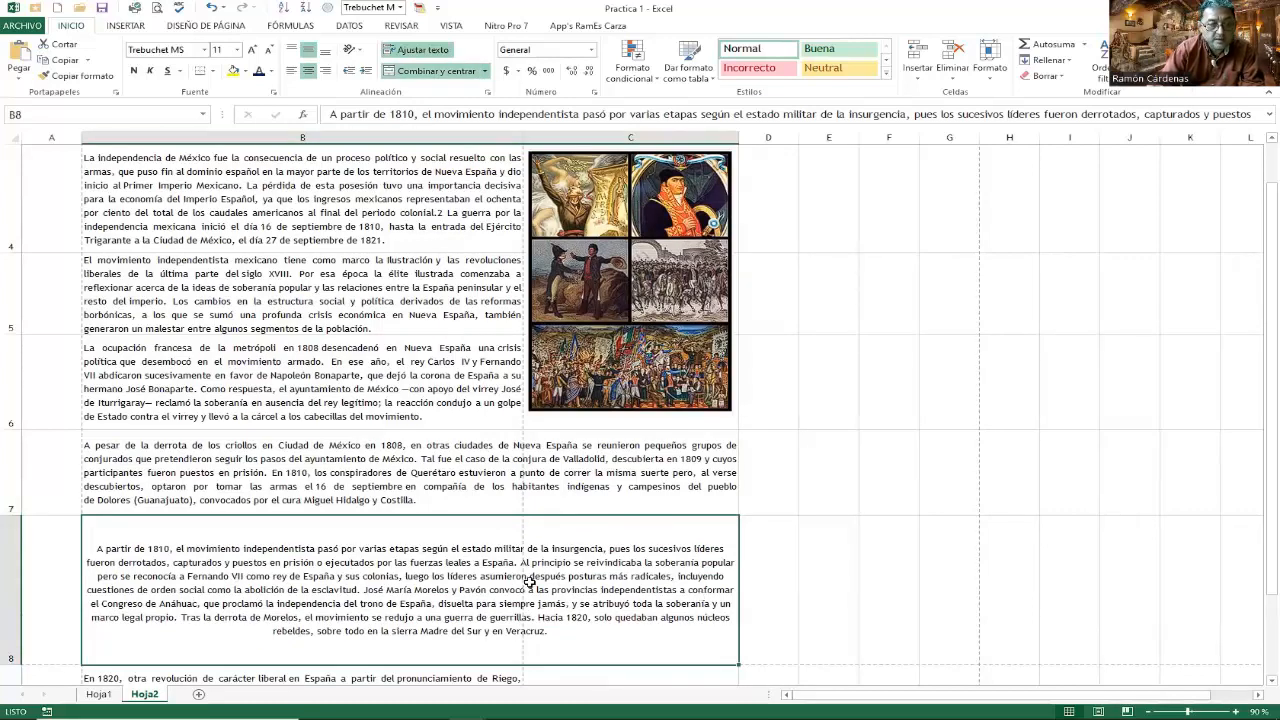
Copy the justified format of the merged B7 paragraph to B8 with Copiar formato and reduce row 8's height to fit its text
{"action": "left_click", "coordinate": [407, 485]}
{"action": "left_click", "coordinate": [92, 78]}
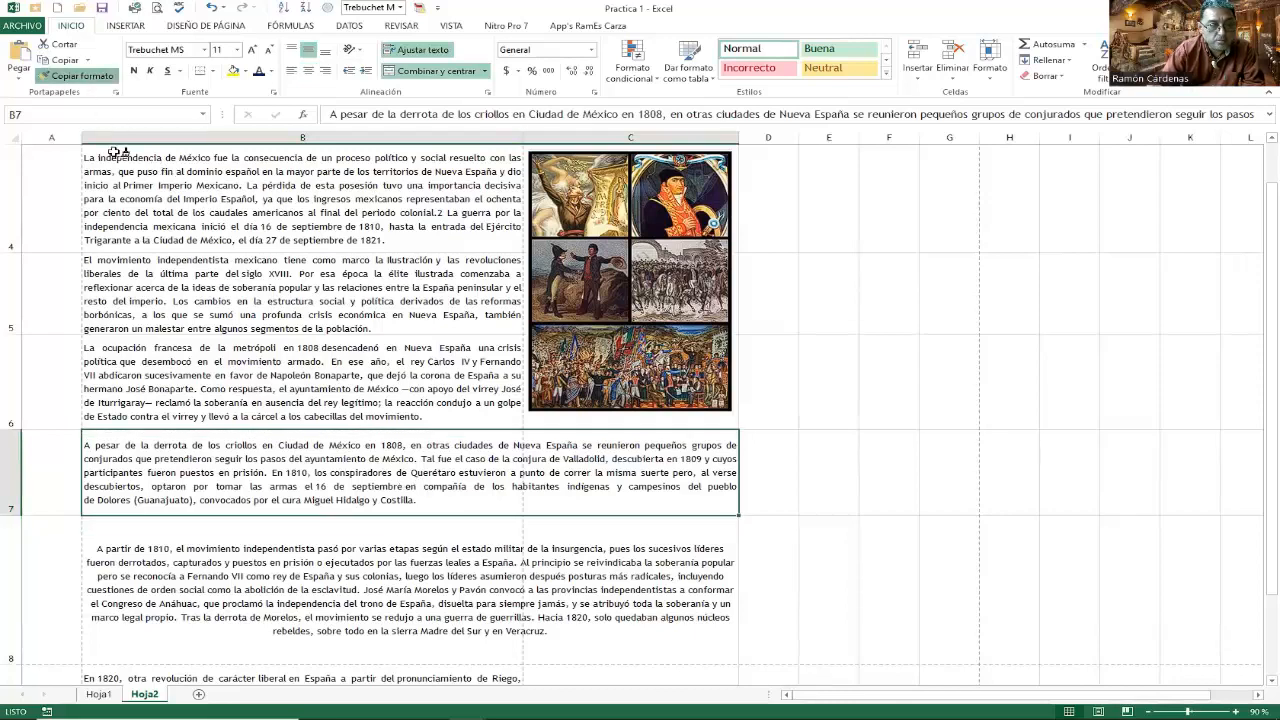
{"action": "left_click", "coordinate": [363, 552]}
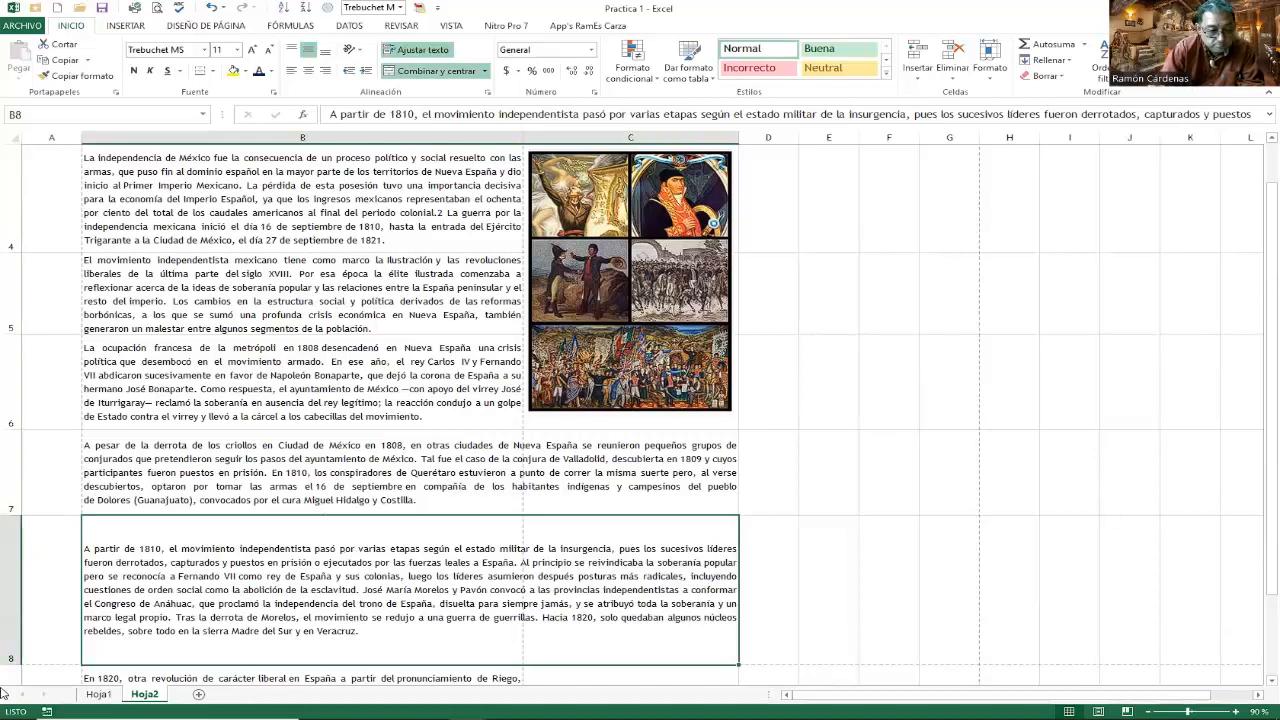
{"action": "left_click_drag", "start_coordinate": [14, 656], "coordinate": [11, 633]}
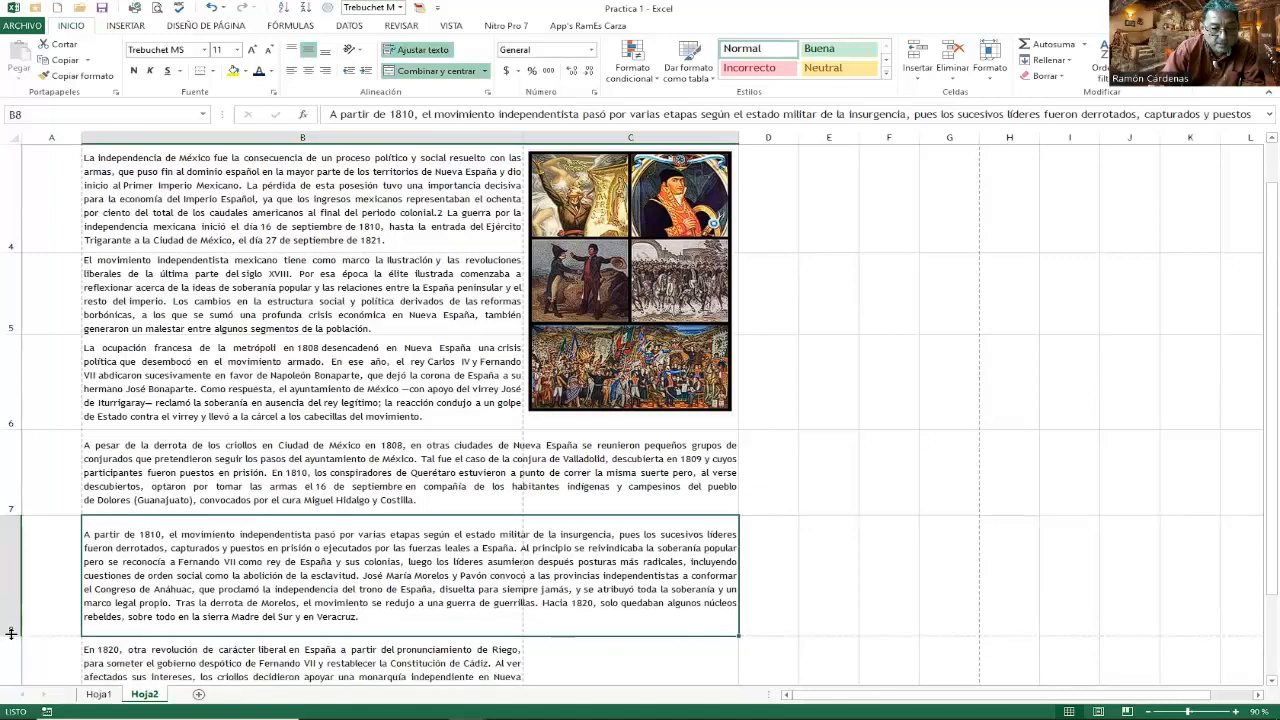
Copy the formatting of the entire row 7 to row 9 with Copiar formato
{"action": "left_click", "coordinate": [447, 479]}
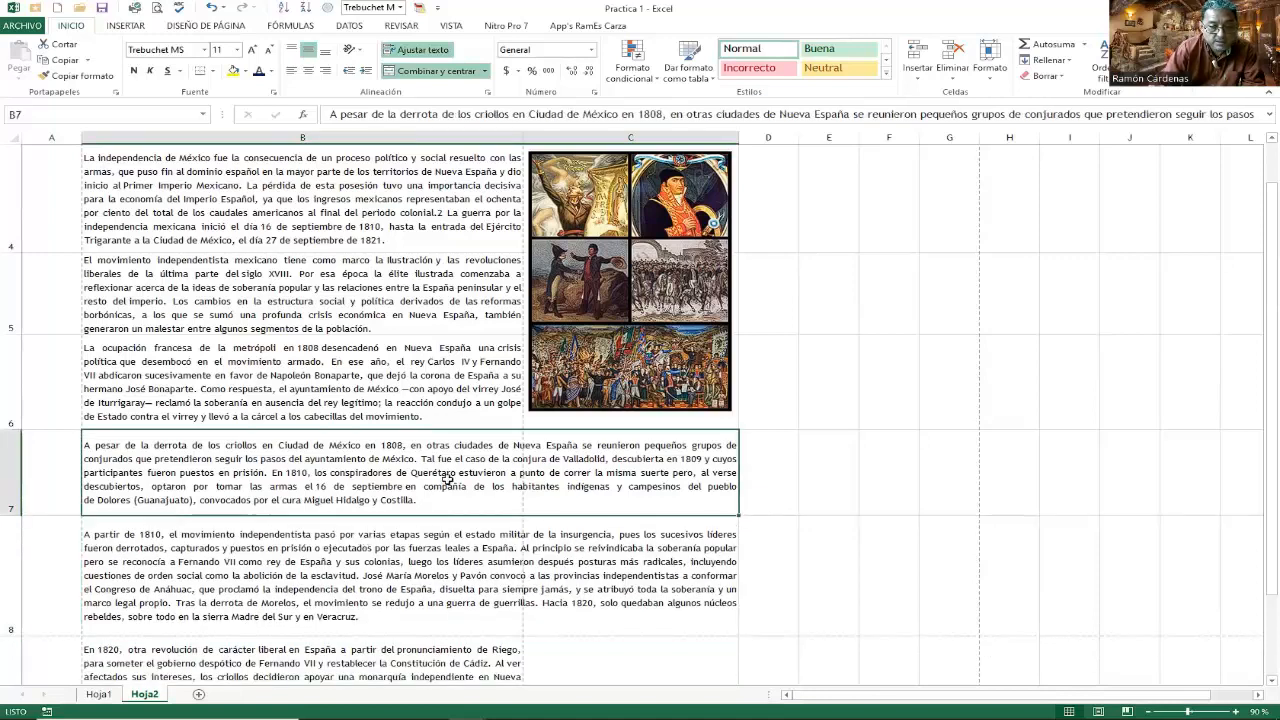
{"action": "left_click", "coordinate": [11, 458]}
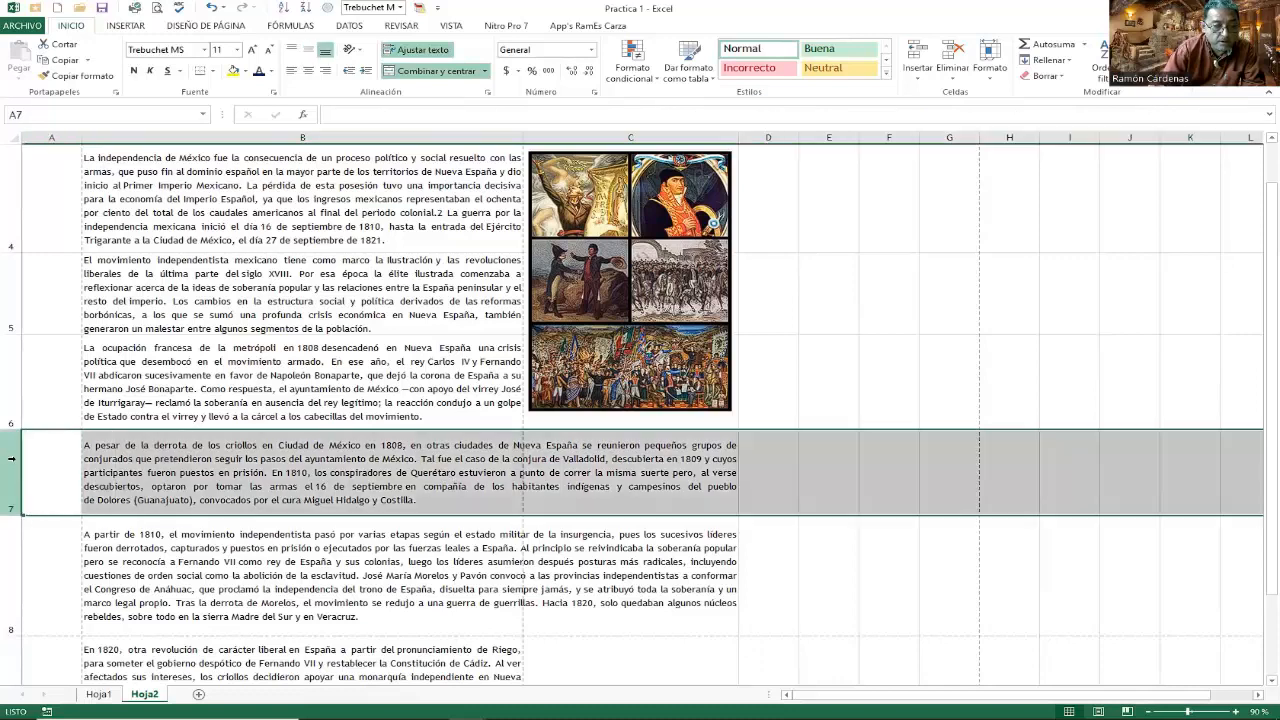
{"action": "left_click", "coordinate": [62, 82]}
{"action": "scroll", "coordinate": [245, 300], "scroll_direction": "down", "scroll_amount": 2}
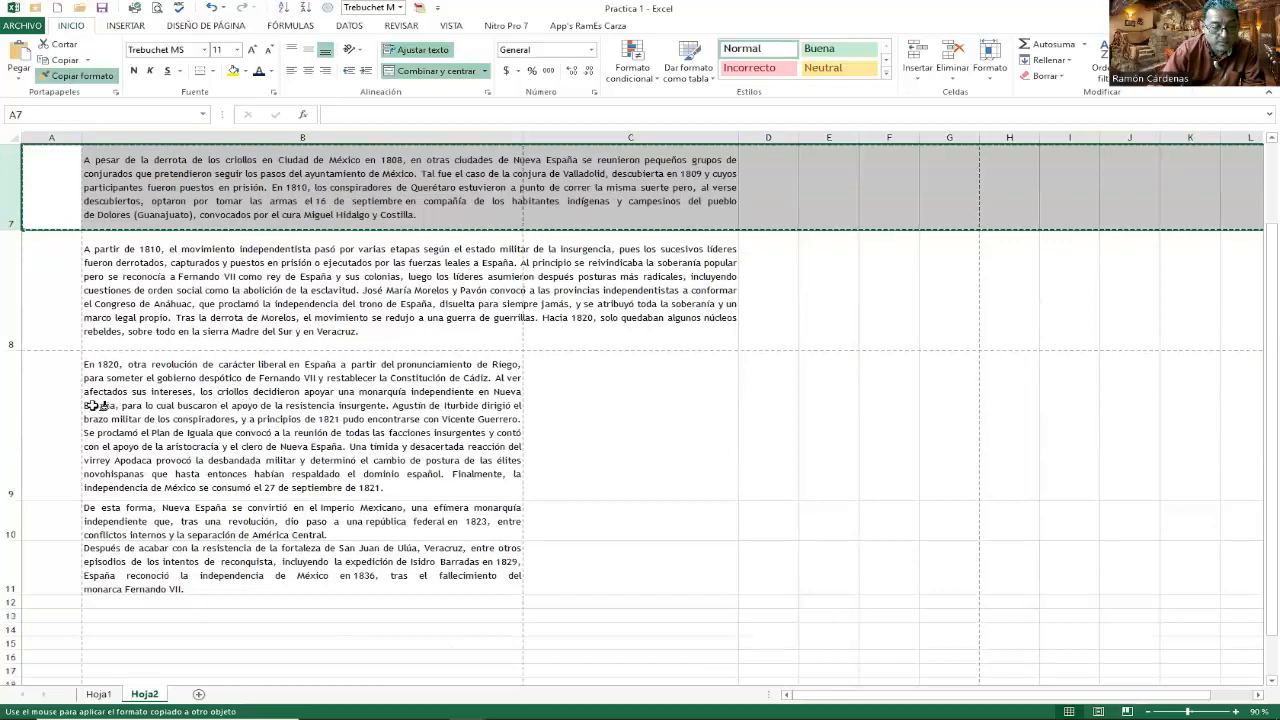
{"action": "left_click", "coordinate": [12, 395]}
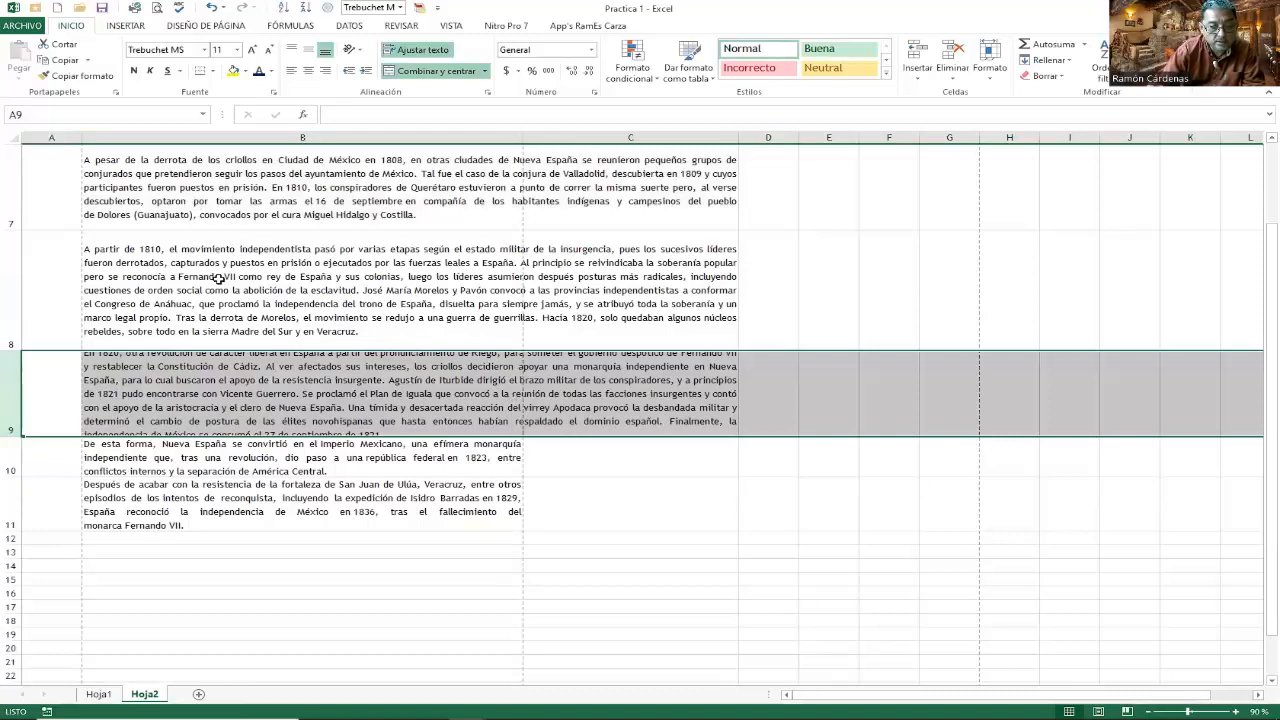
Increase the height of row 9 until all seven lines of its merged paragraph fit
{"action": "left_click", "coordinate": [163, 390]}
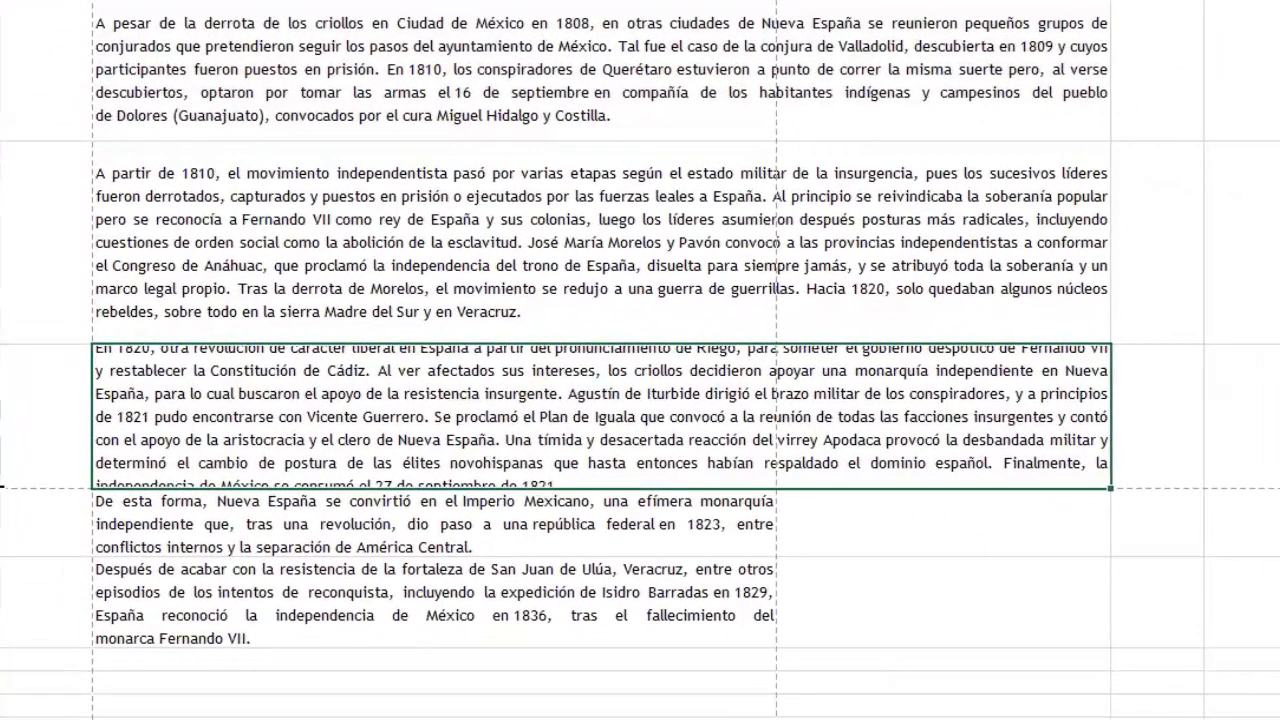
{"action": "left_click_drag", "start_coordinate": [2, 488], "coordinate": [2, 509]}
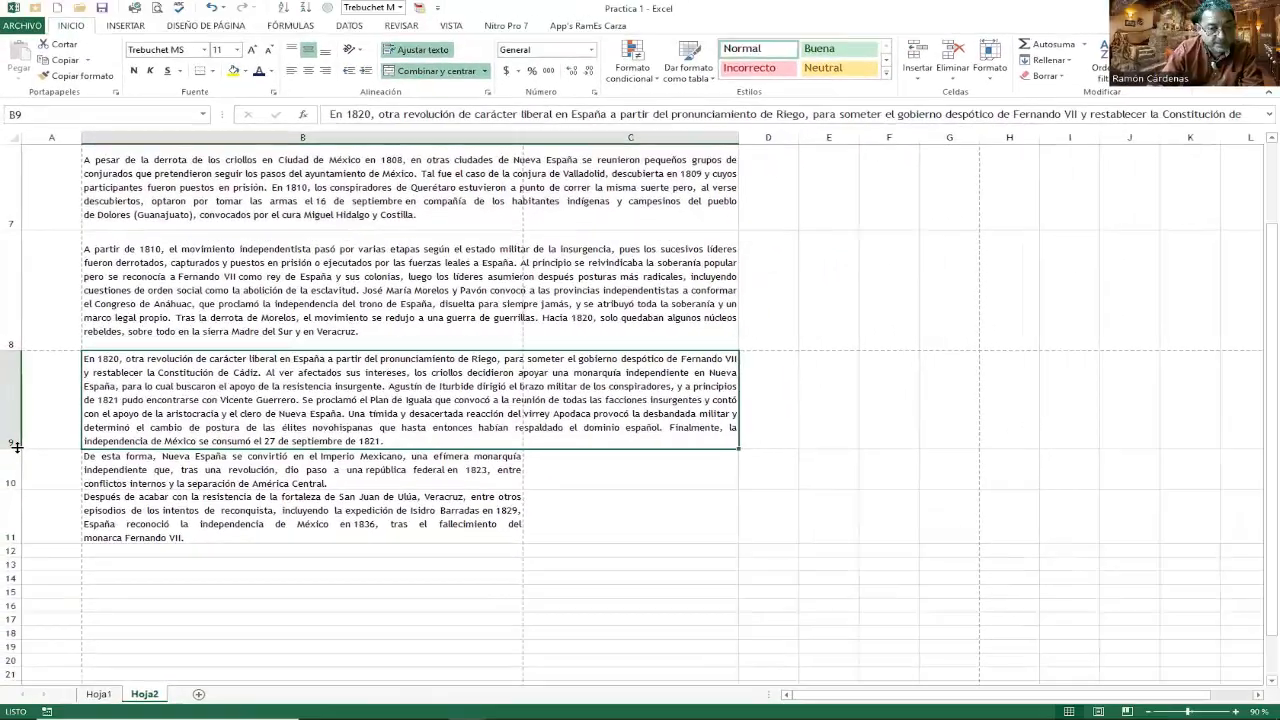
{"action": "left_click_drag", "start_coordinate": [1, 510], "coordinate": [1, 510]}
{"action": "left_click_drag", "start_coordinate": [16, 450], "coordinate": [16, 454]}
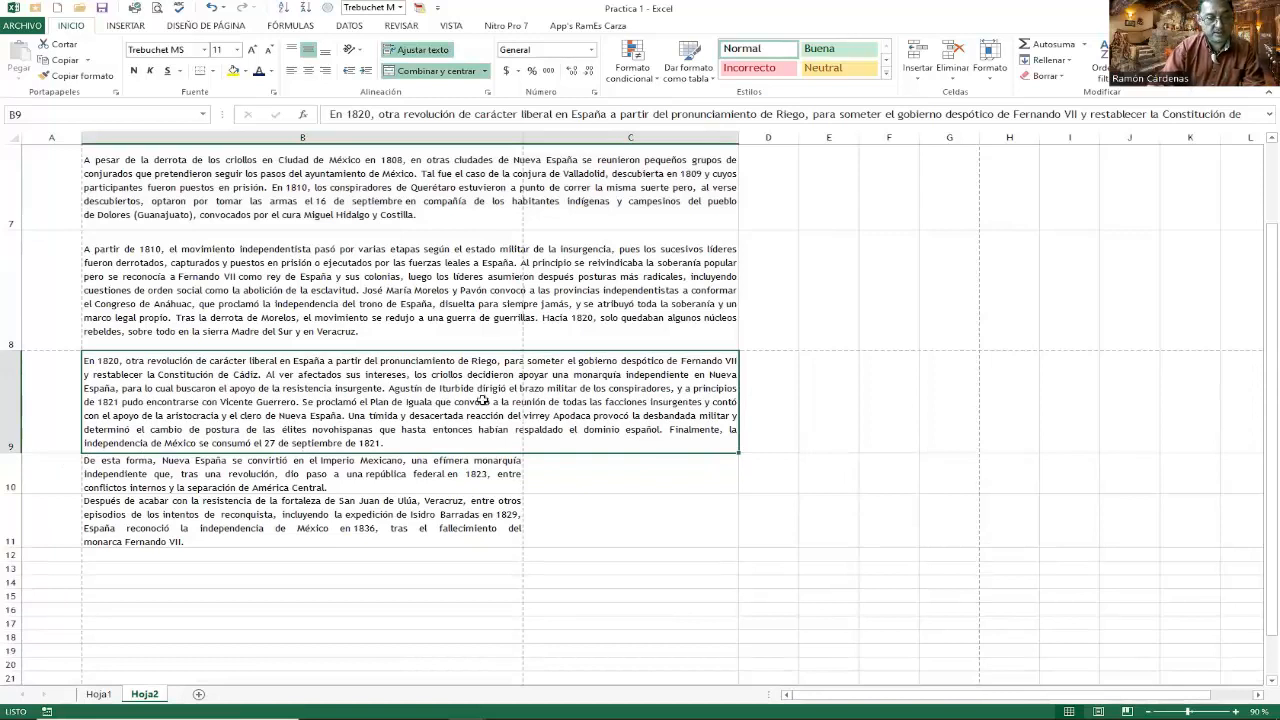
Copy the formatting of the entire row 8 to rows 10 and 11 with Copiar formato
{"action": "left_click", "coordinate": [284, 466]}
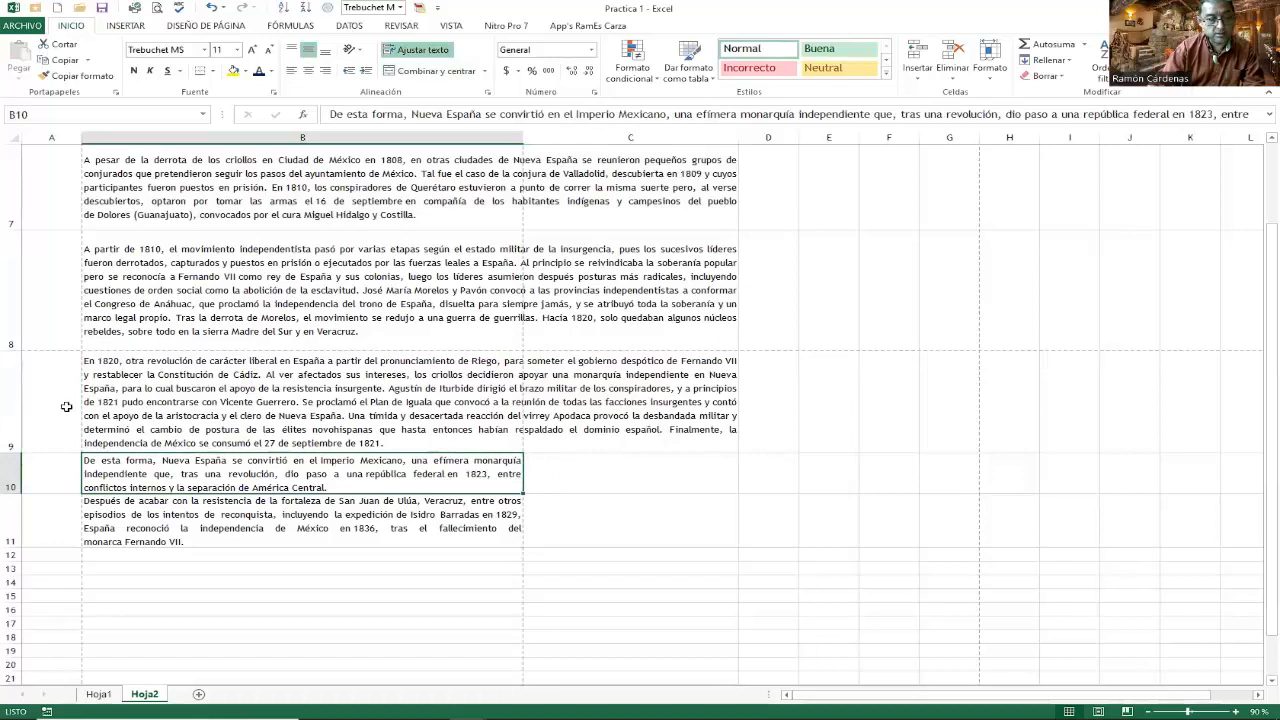
{"action": "left_click", "coordinate": [18, 295]}
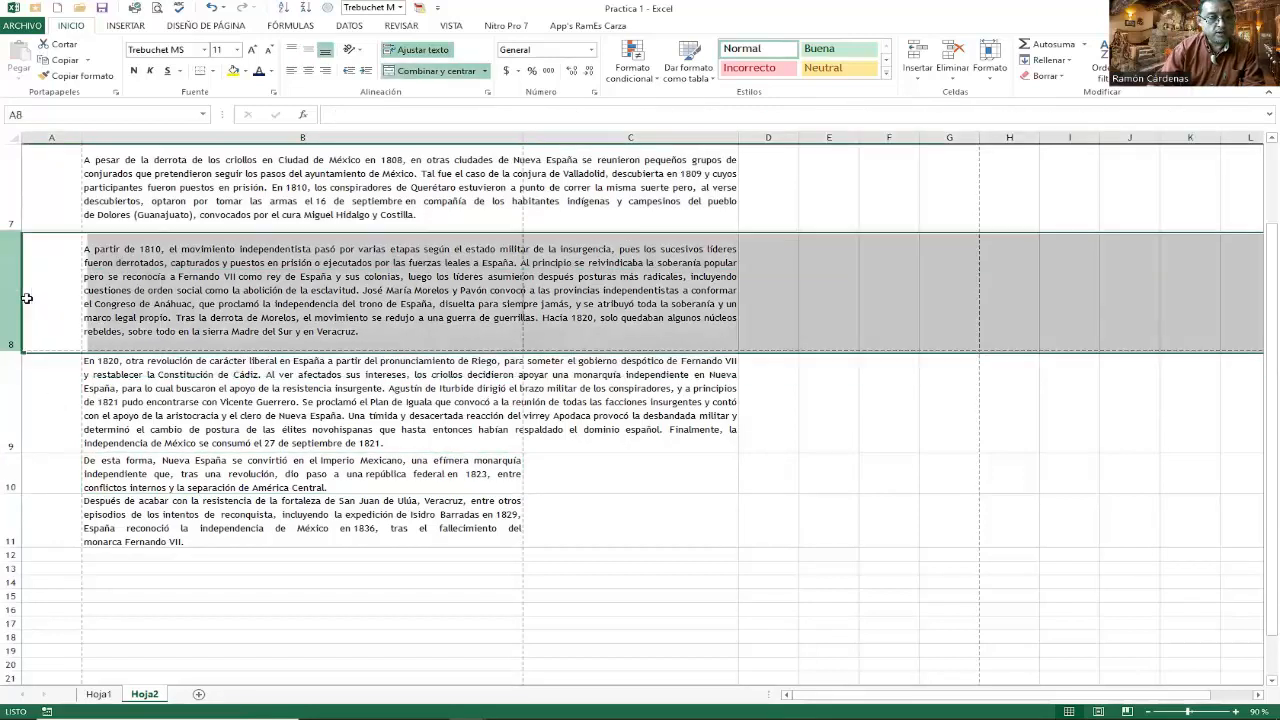
{"action": "left_click", "coordinate": [52, 78]}
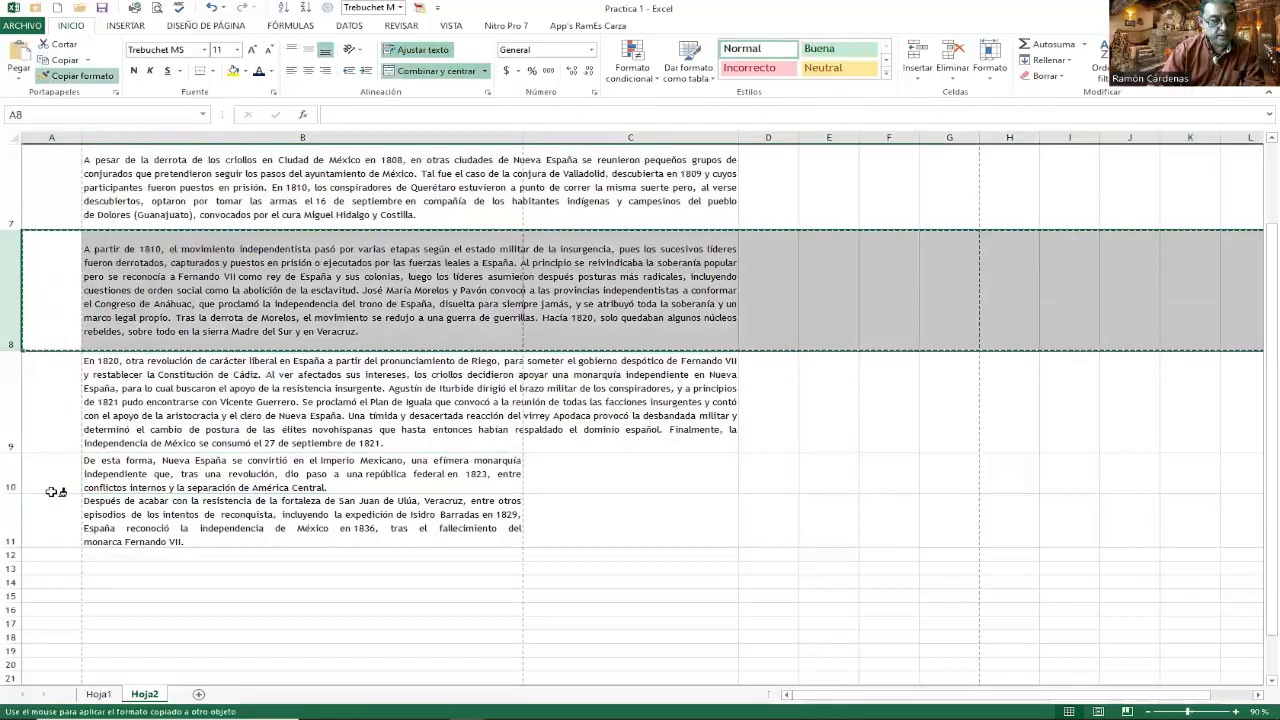
{"action": "left_click", "coordinate": [80, 78]}
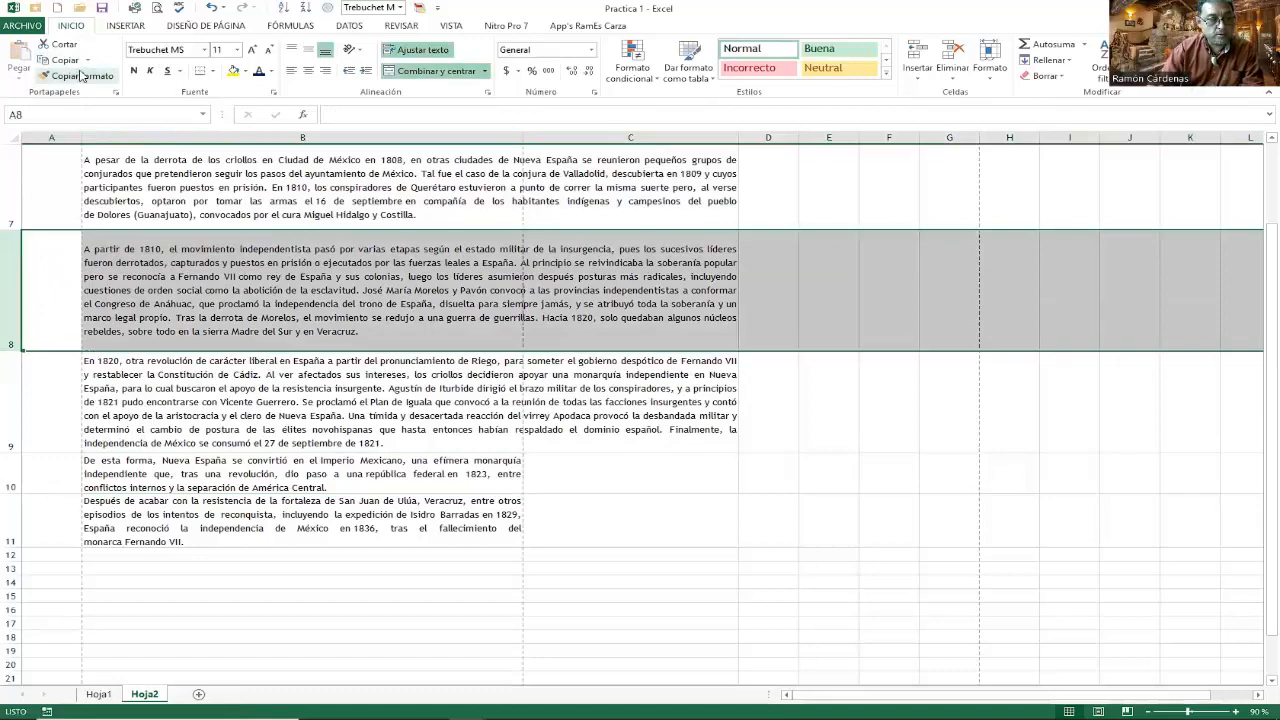
{"action": "left_click", "coordinate": [80, 78]}
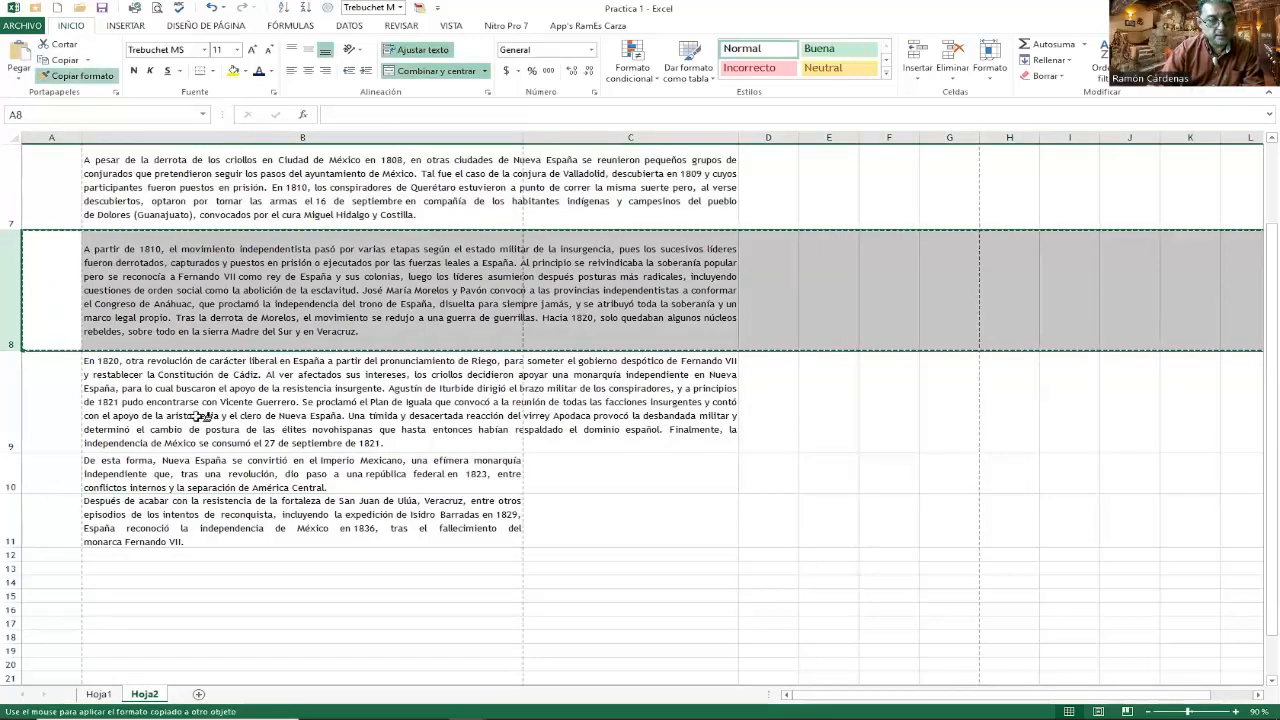
{"action": "left_click", "coordinate": [8, 470]}
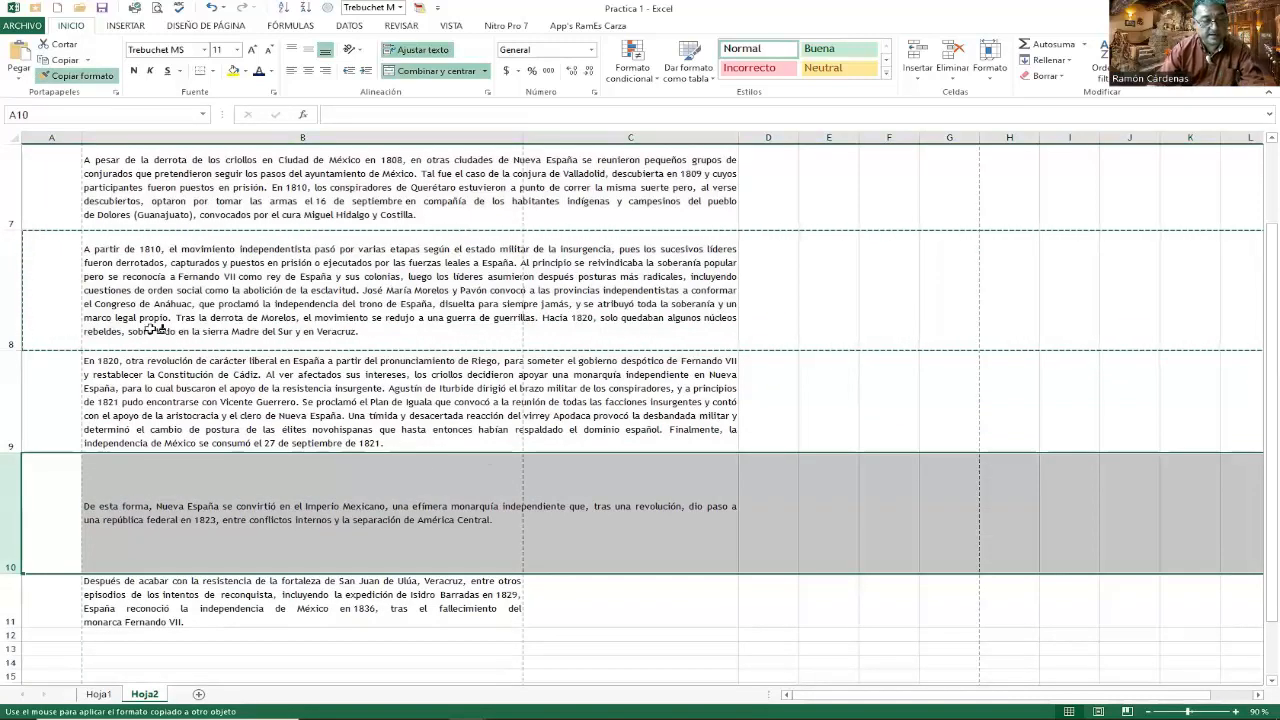
{"action": "left_click", "coordinate": [12, 598]}
{"action": "scroll", "coordinate": [437, 432], "scroll_direction": "down", "scroll_amount": 1}
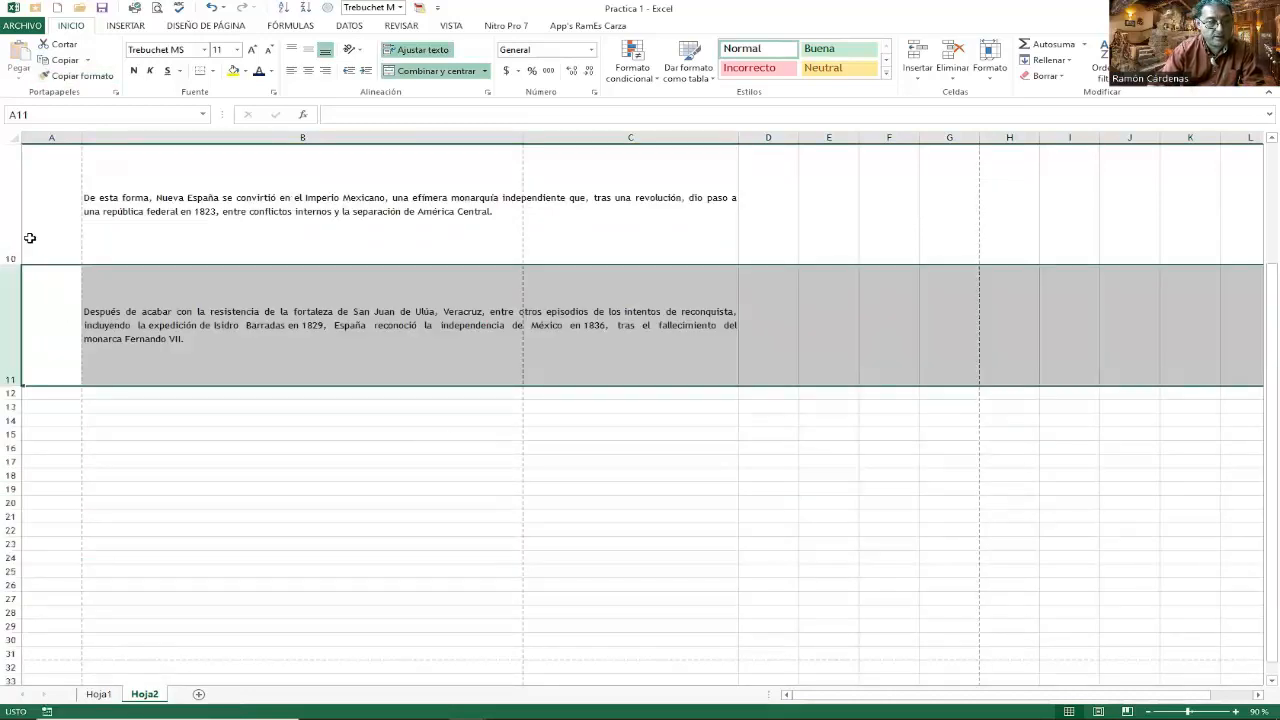
Reduce the heights of rows 10 and 11 until each row closely fits its merged paragraph
{"action": "scroll", "coordinate": [257, 283], "scroll_direction": "up", "scroll_amount": 1}
{"action": "scroll", "coordinate": [257, 283], "scroll_direction": "up", "scroll_amount": 1}
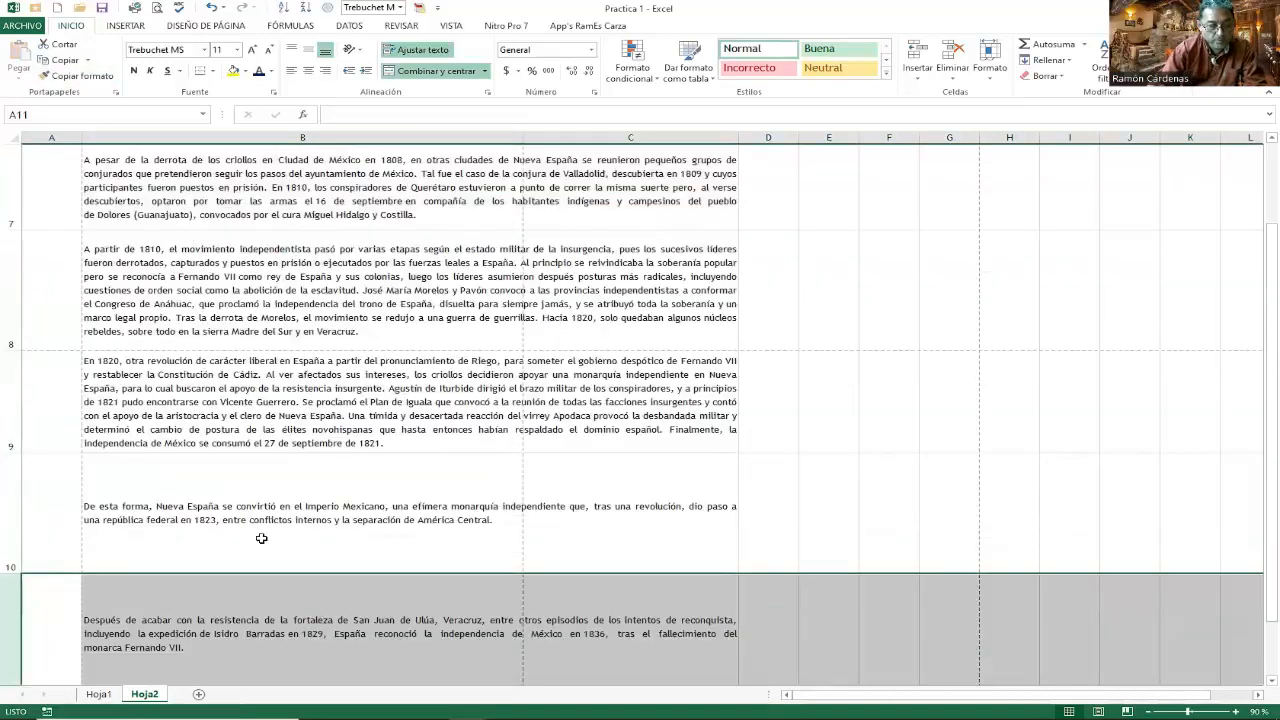
{"action": "left_click", "coordinate": [168, 520]}
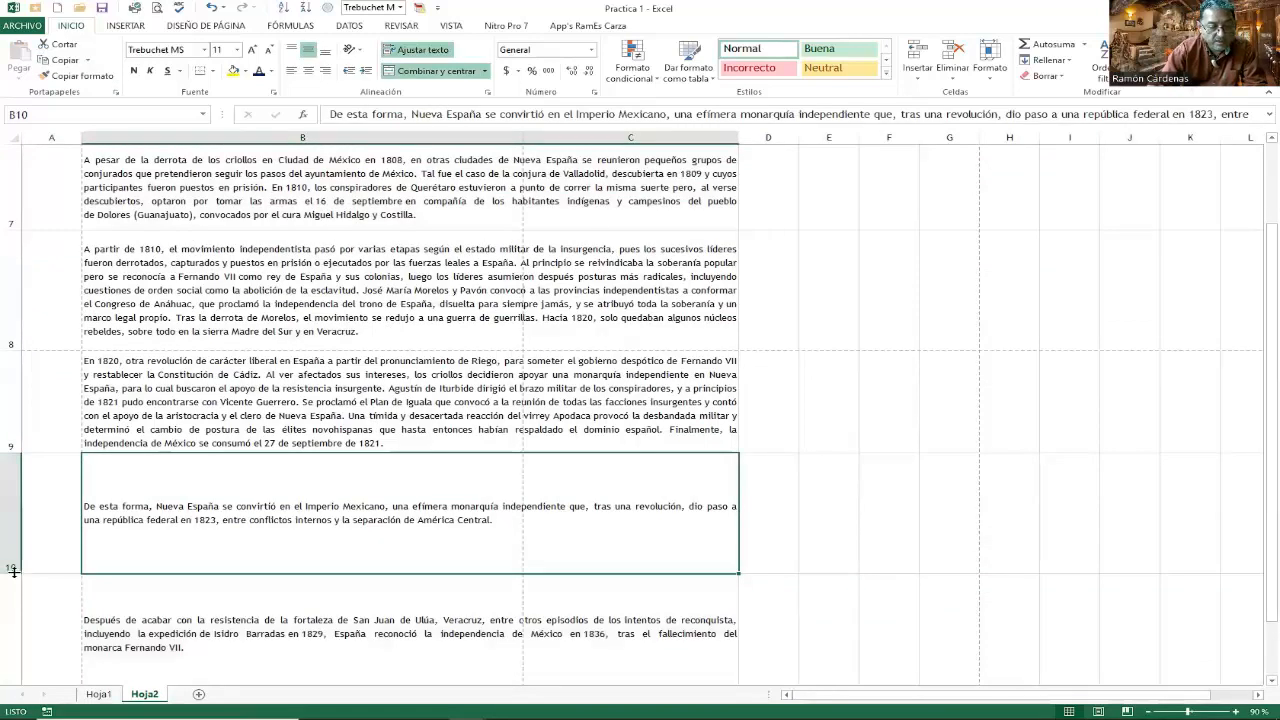
{"action": "left_click_drag", "start_coordinate": [14, 525], "coordinate": [14, 504]}
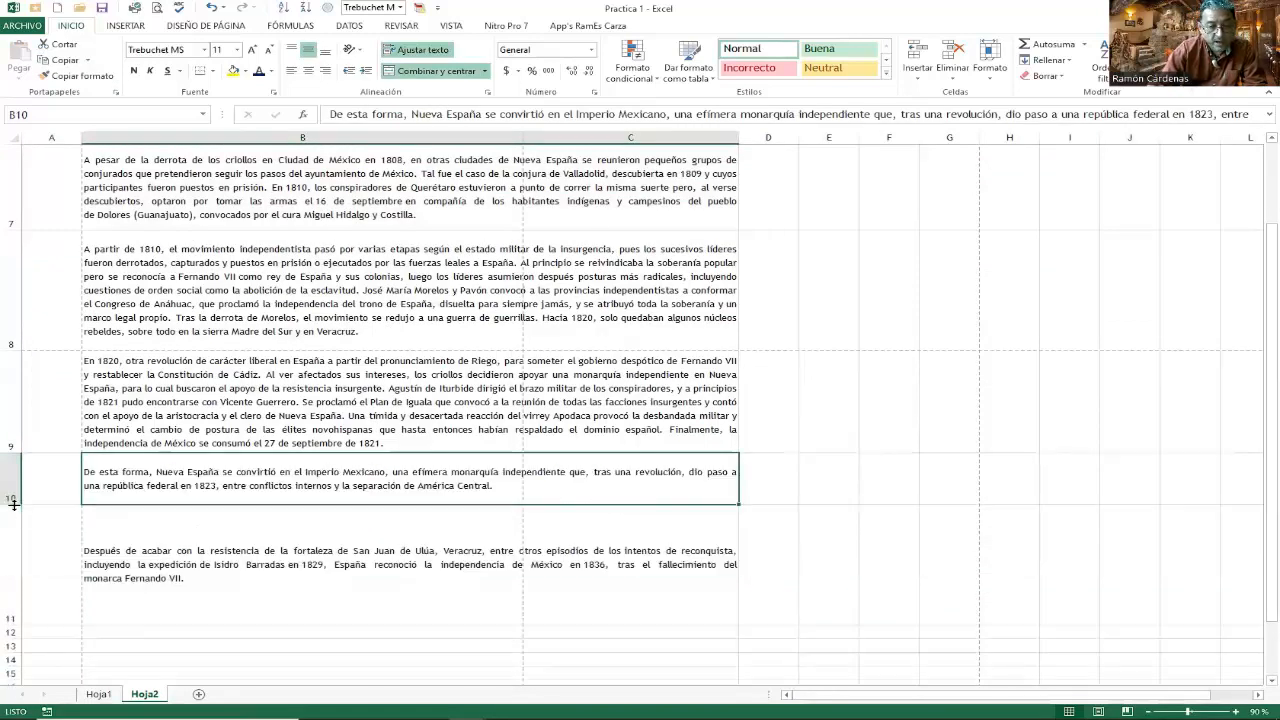
{"action": "left_click", "coordinate": [12, 542]}
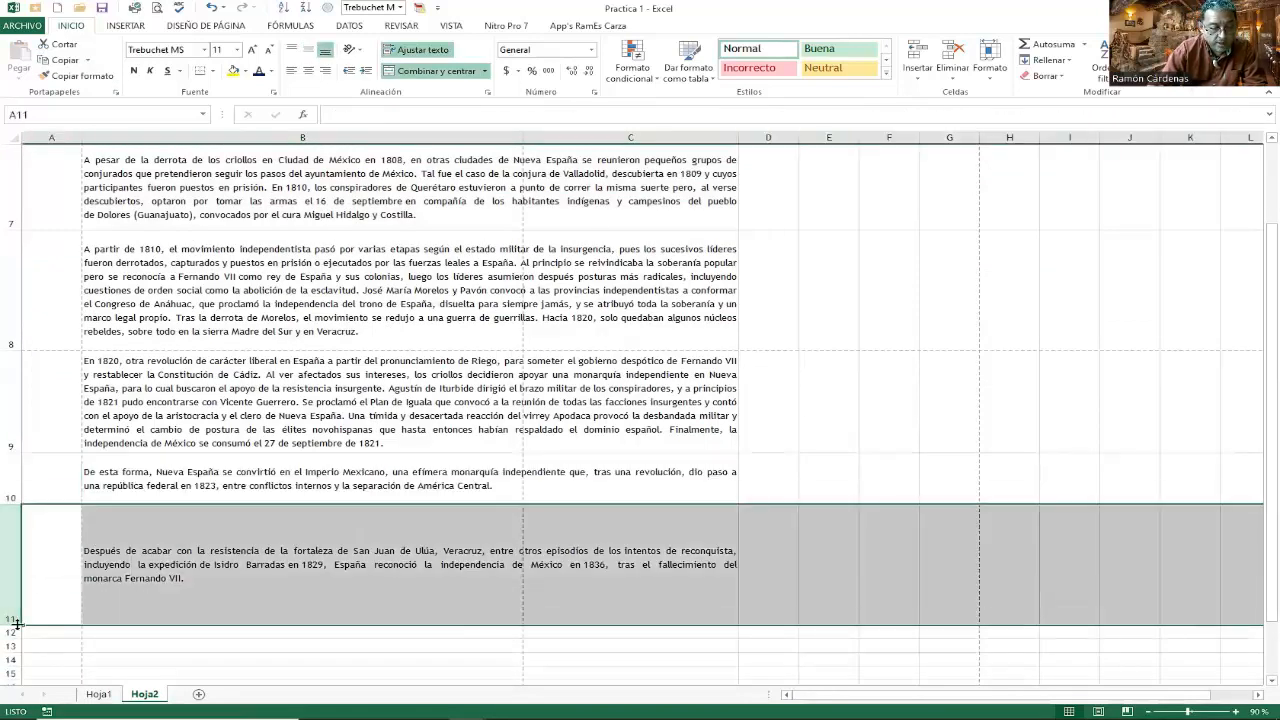
{"action": "left_click_drag", "start_coordinate": [14, 624], "coordinate": [14, 555]}
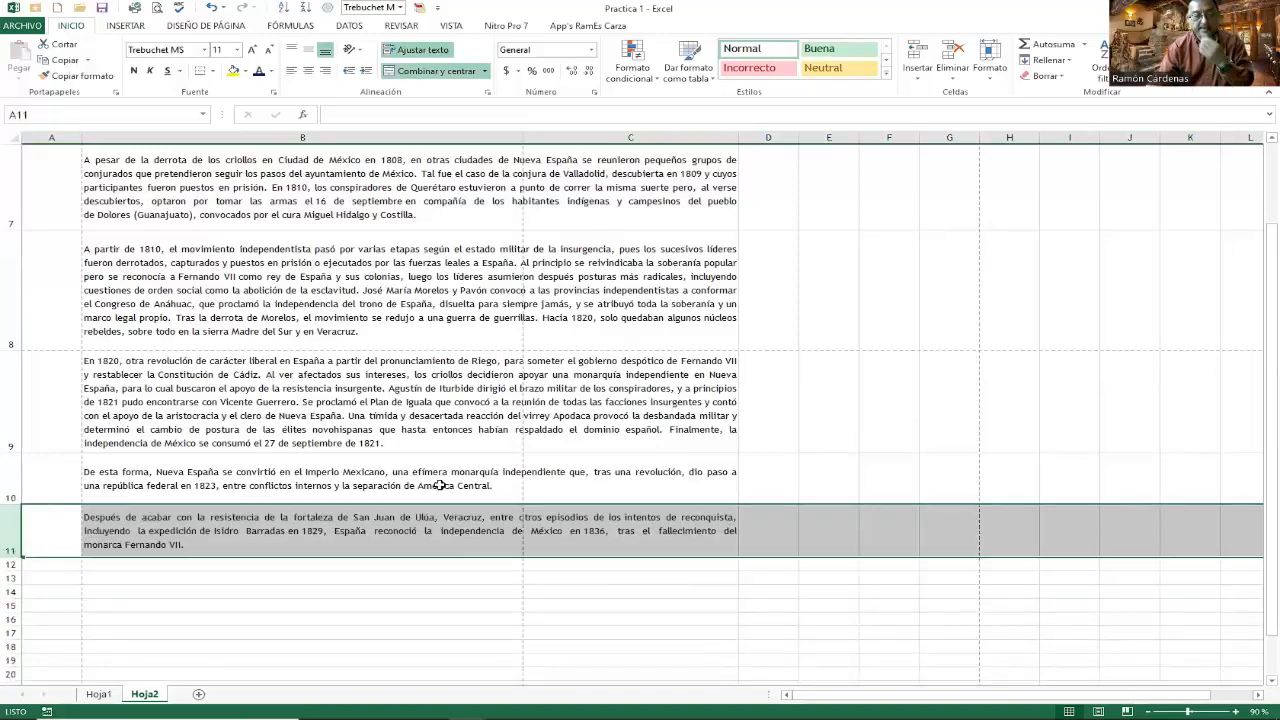
{"action": "left_click", "coordinate": [645, 410]}
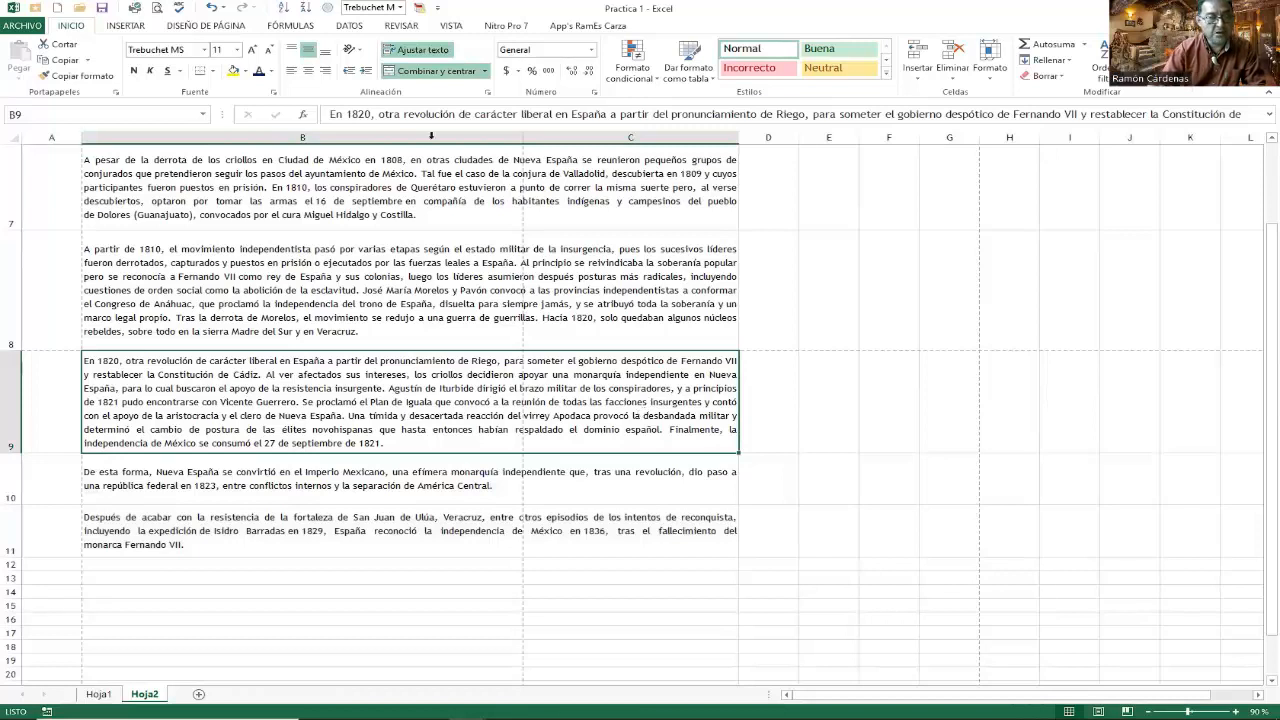
Show Hoja2 in page break preview and examine how its columns and paragraphs are divided among the printed pages
{"action": "left_click", "coordinate": [451, 25]}
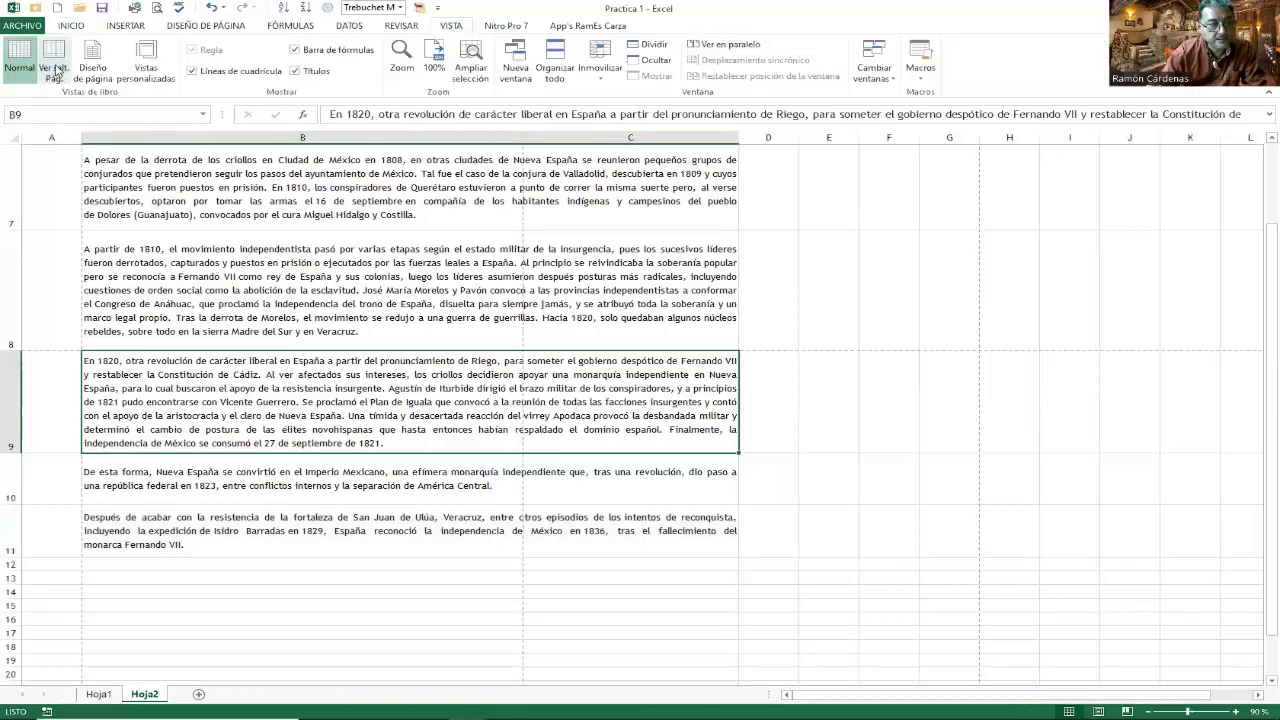
{"action": "left_click", "coordinate": [55, 70]}
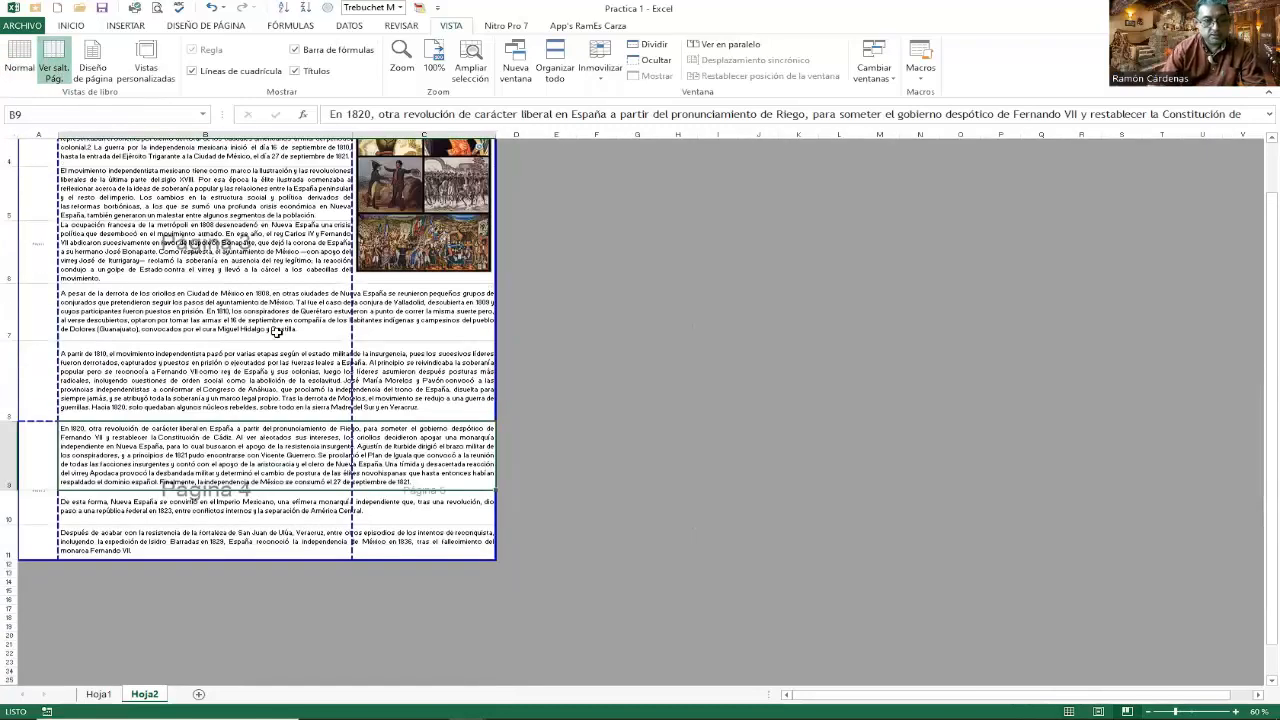
{"action": "scroll", "coordinate": [276, 330], "scroll_direction": "up", "scroll_amount": 1}
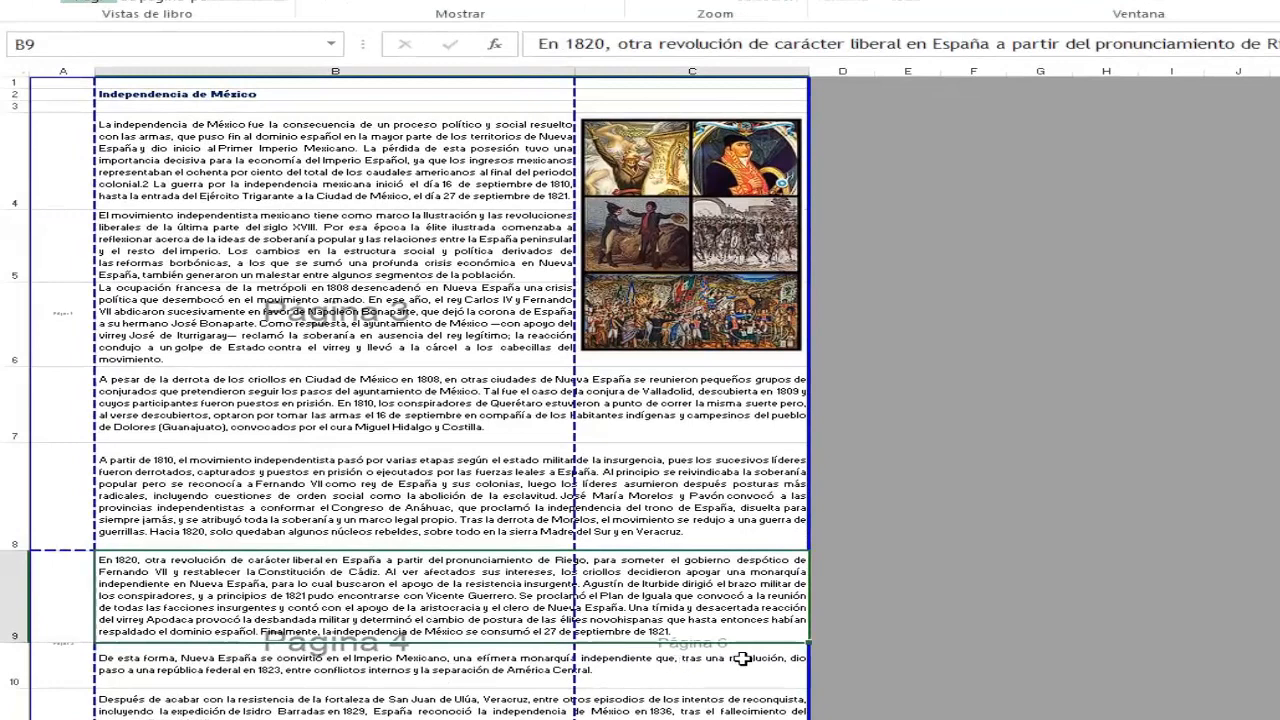
{"action": "left_click", "coordinate": [74, 316]}
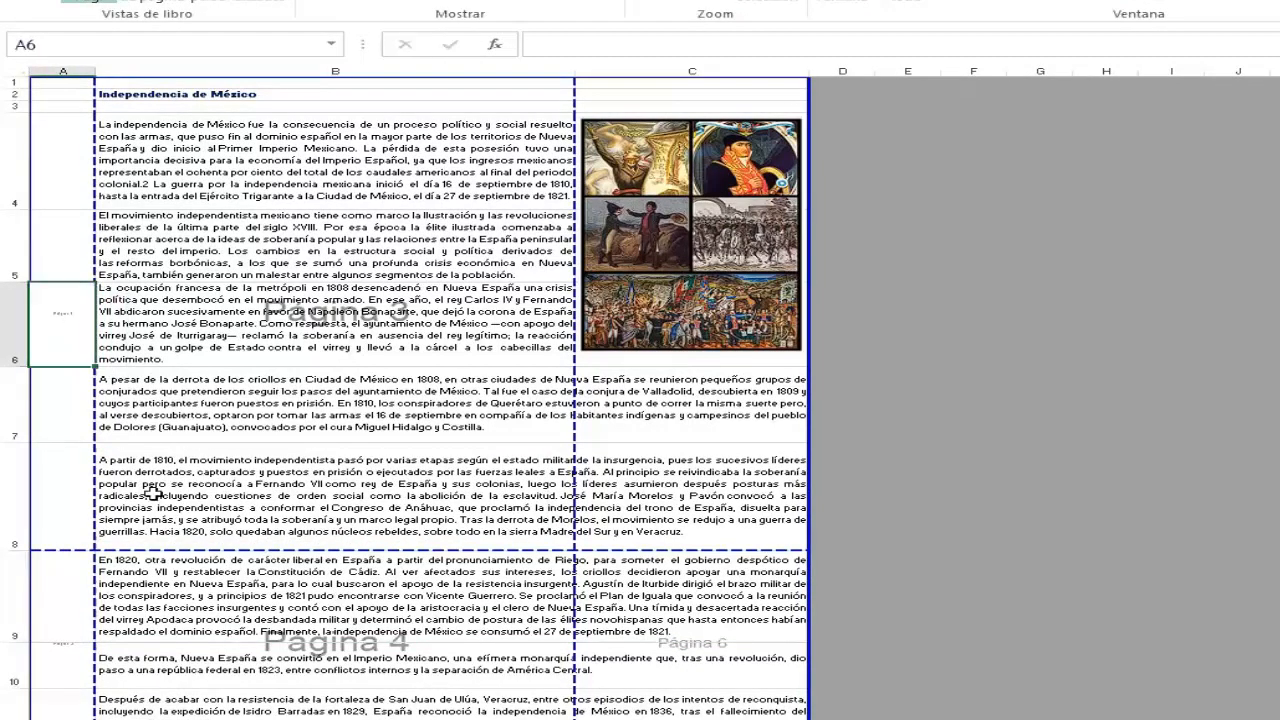
{"action": "left_click", "coordinate": [76, 648]}
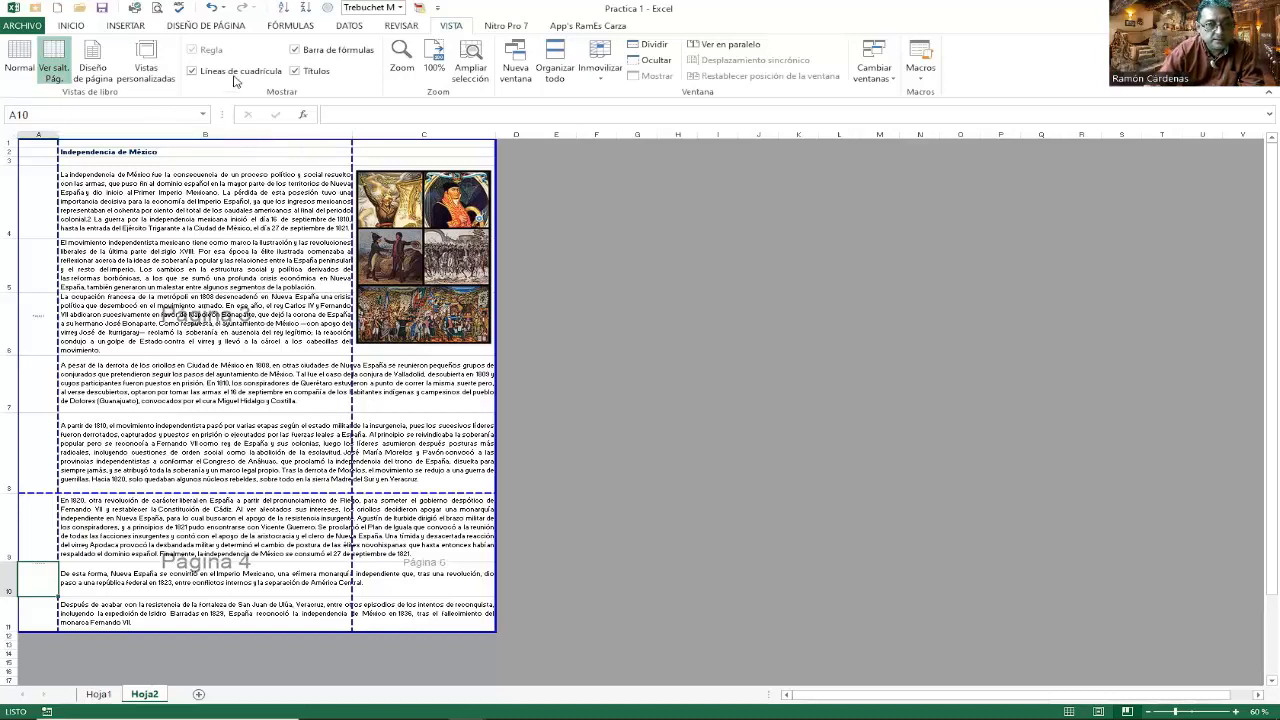
Set Hoja2's print scaling to fit 1 page wide by 1 page tall
{"action": "left_click", "coordinate": [212, 30]}
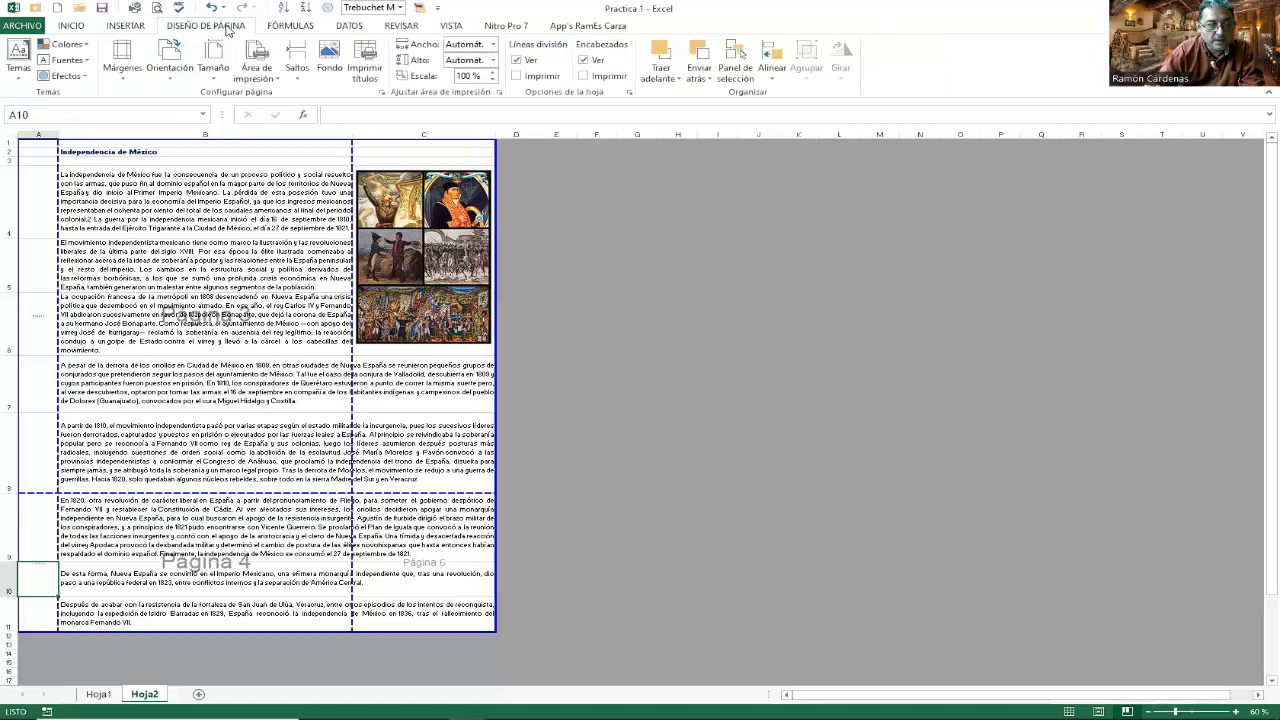
{"action": "left_click", "coordinate": [381, 94]}
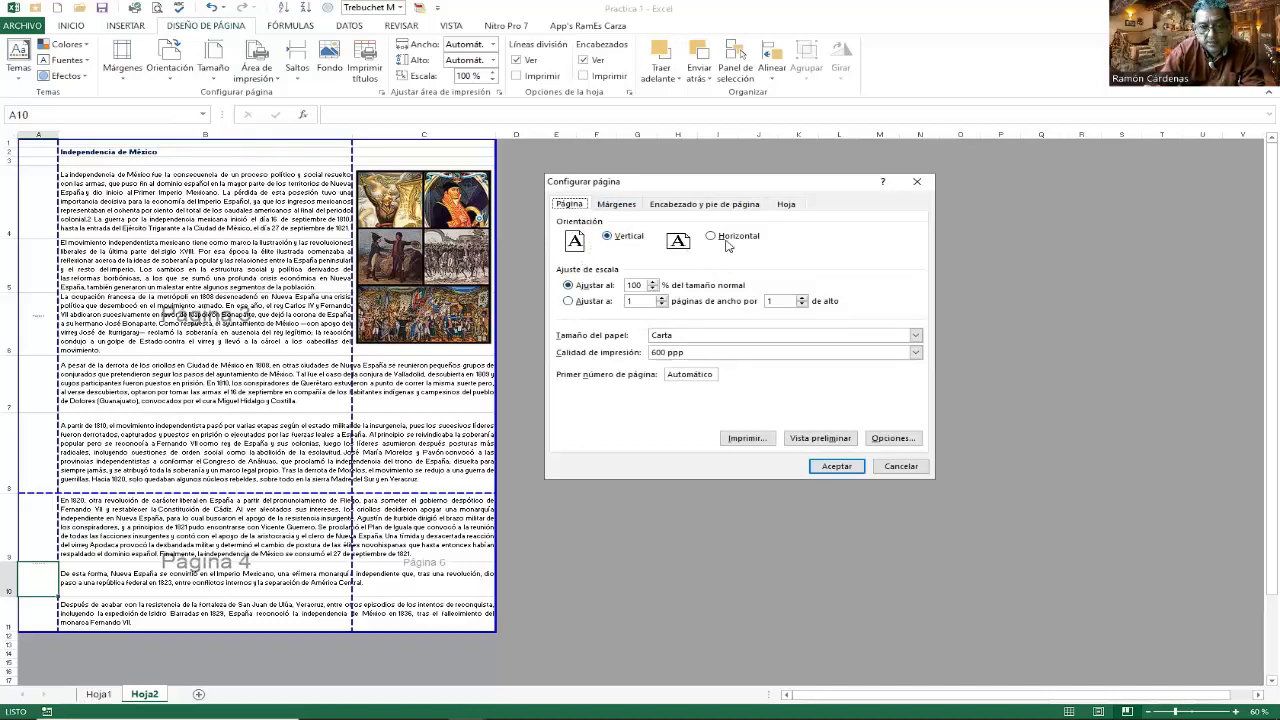
{"action": "left_click", "coordinate": [569, 302]}
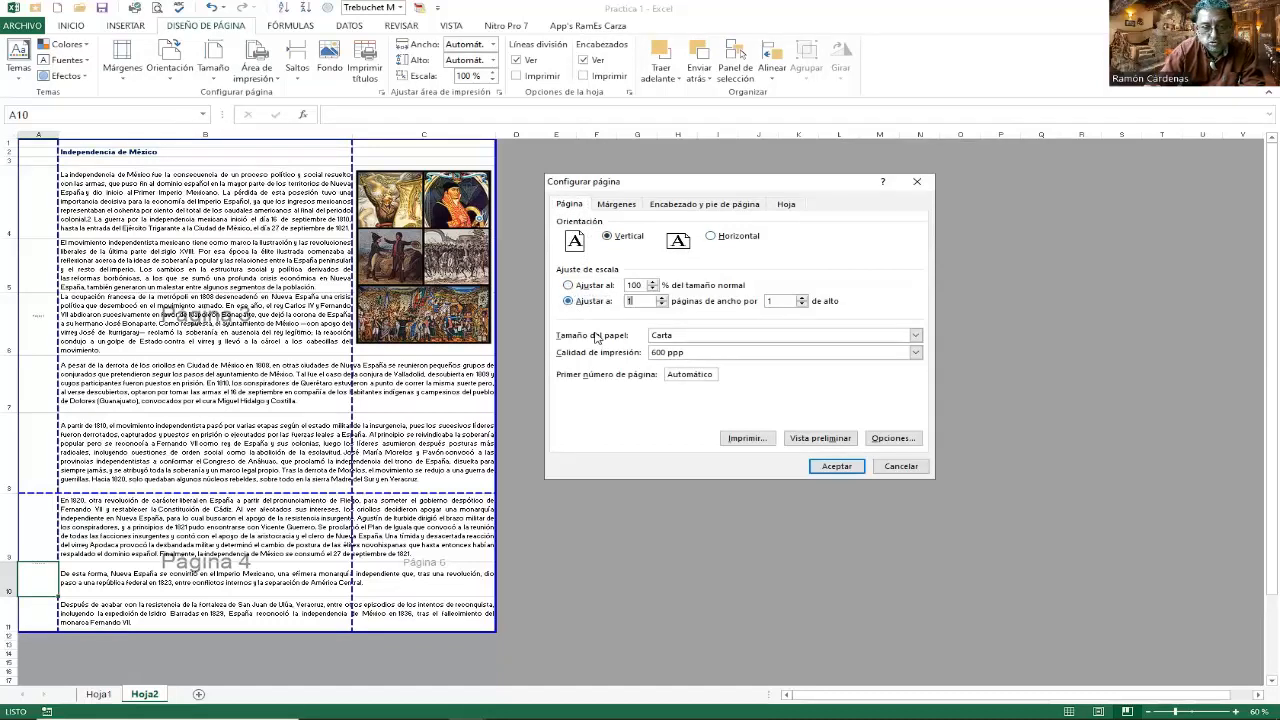
{"action": "left_click", "coordinate": [837, 467]}
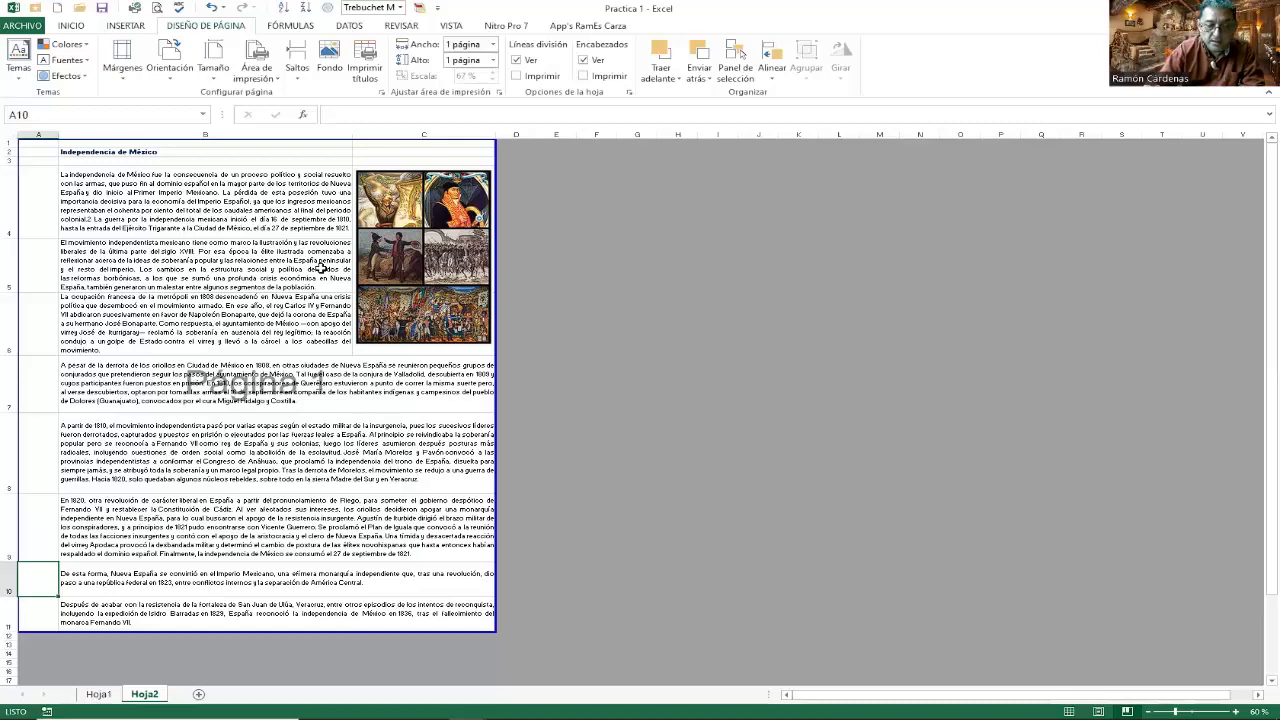
Narrow column A to a thin margin strip beside the text and inspect the page at 100% zoom
{"action": "left_click", "coordinate": [45, 160]}
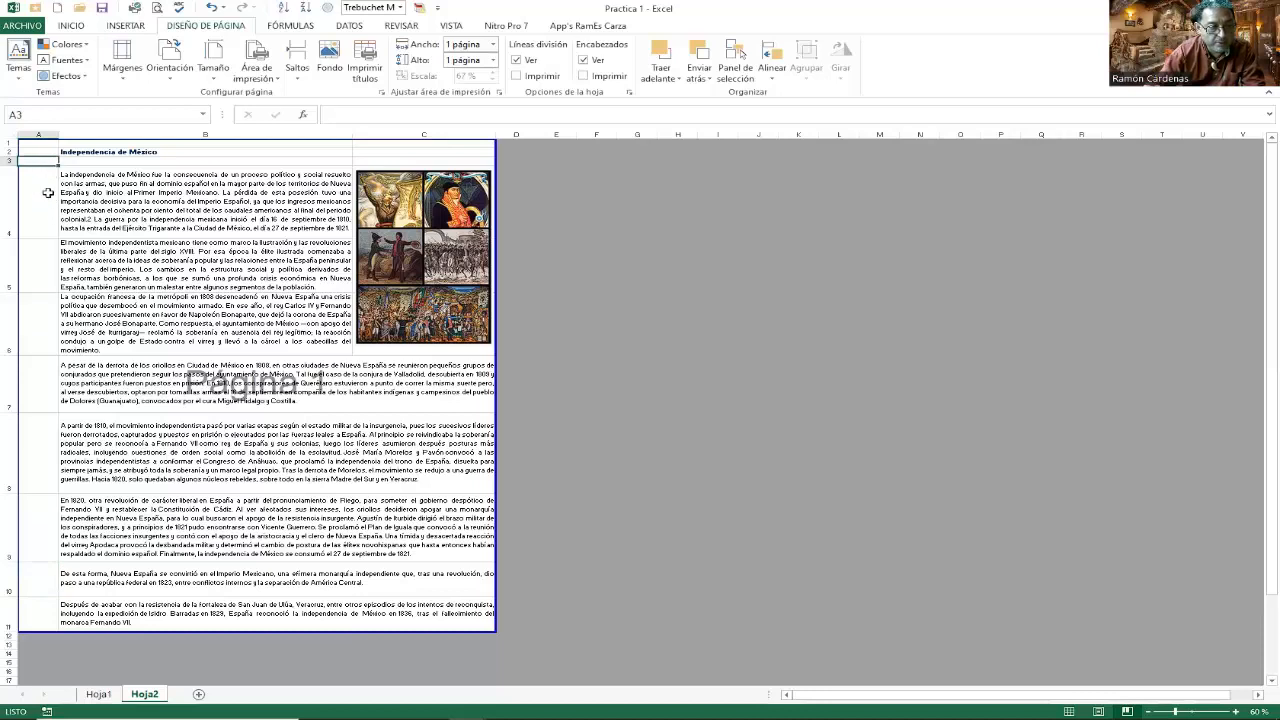
{"action": "left_click_drag", "start_coordinate": [55, 136], "coordinate": [25, 137]}
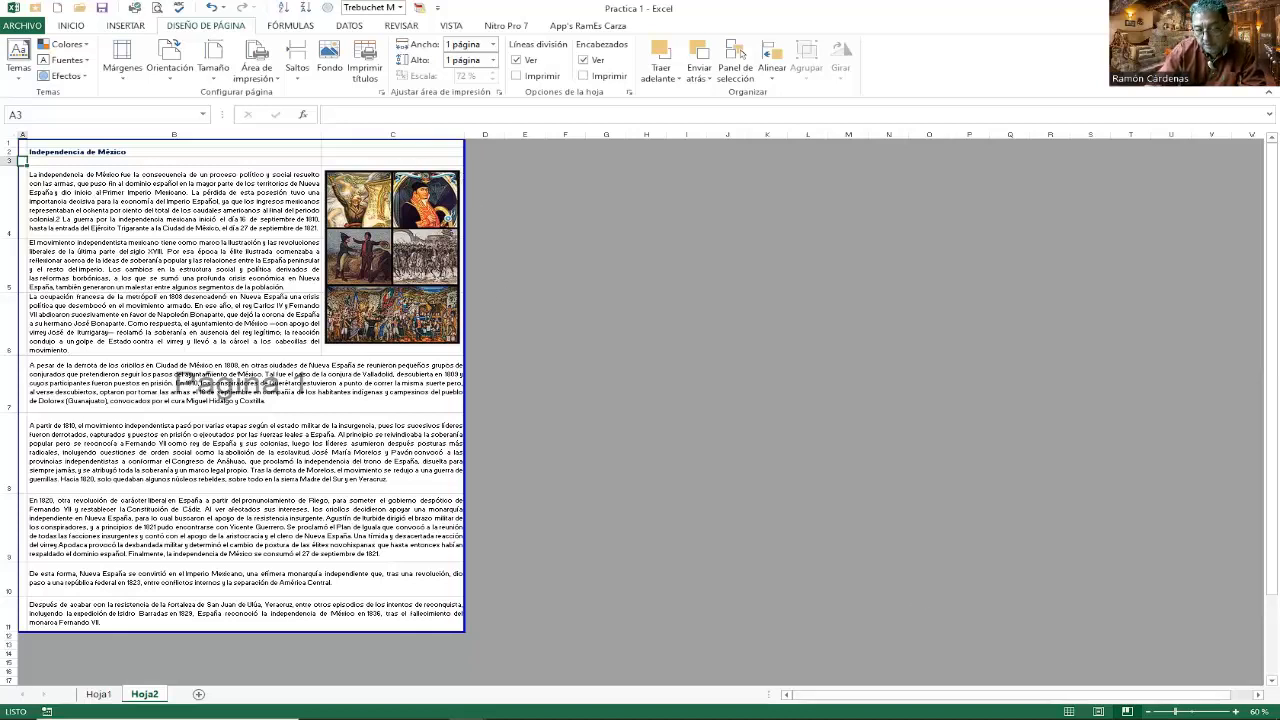
{"action": "left_click", "coordinate": [1236, 711]}
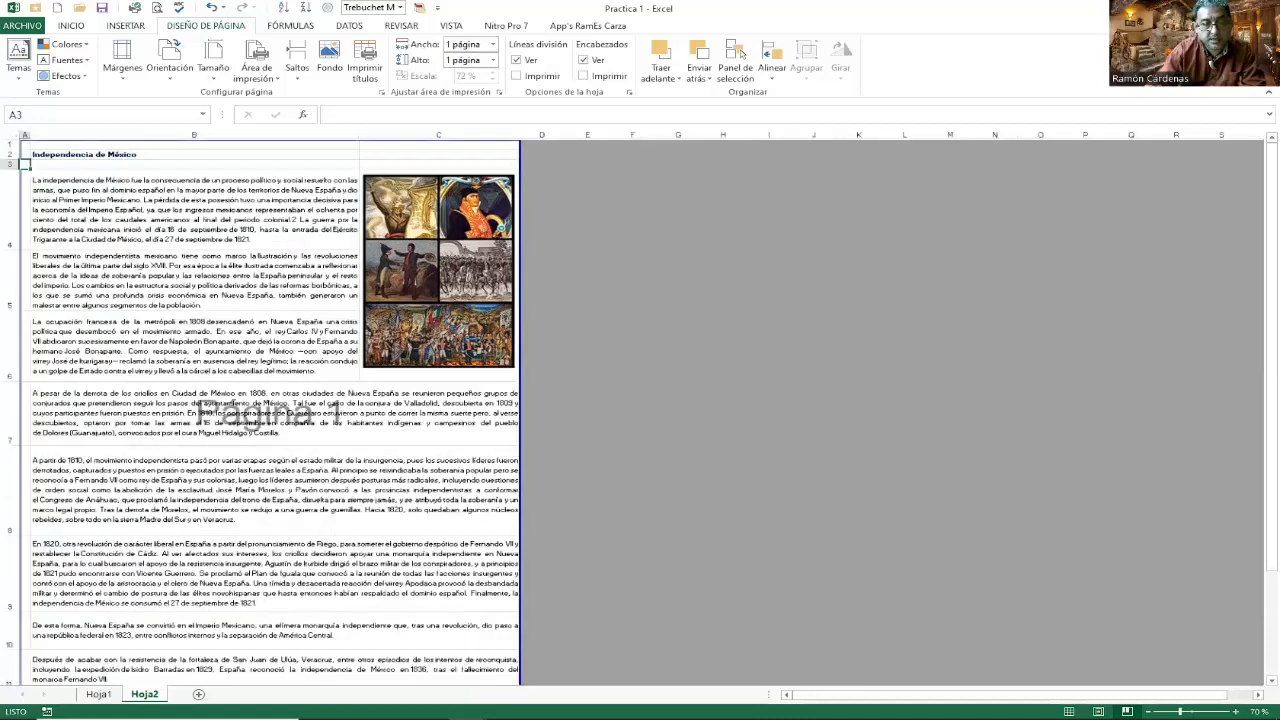
{"action": "left_click", "coordinate": [1236, 711]}
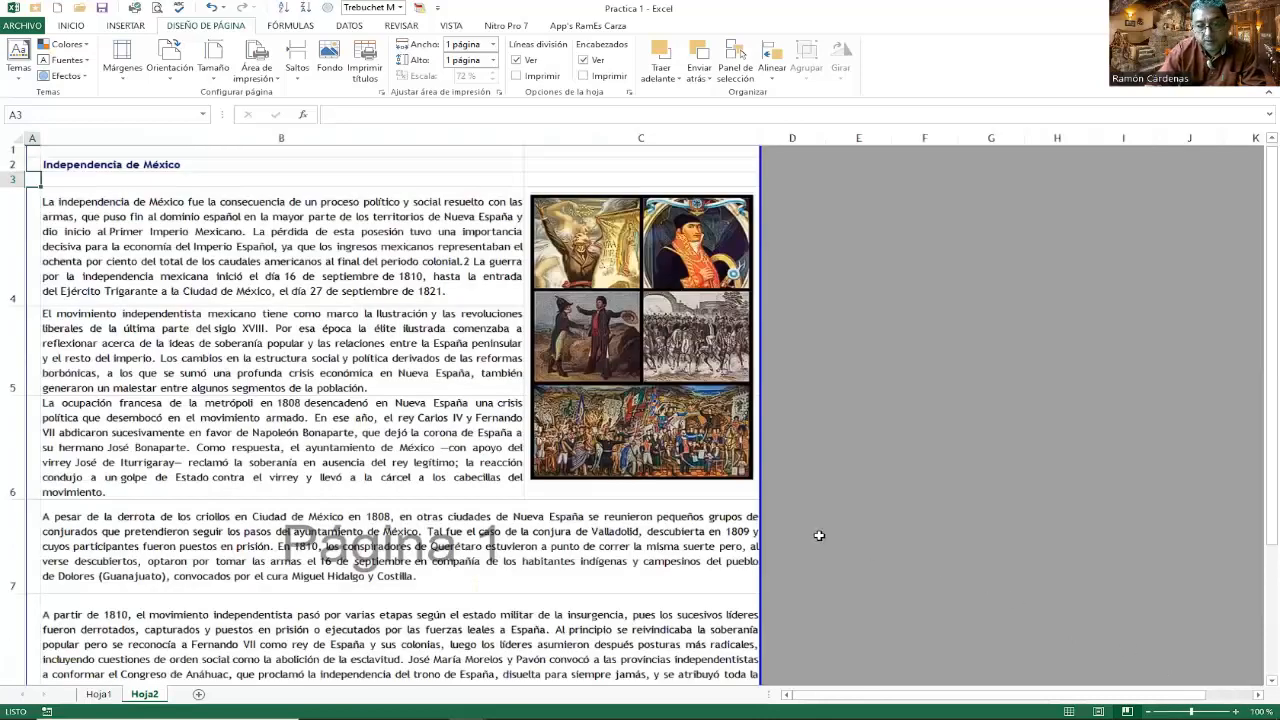
{"action": "scroll", "coordinate": [738, 500], "scroll_direction": "down", "scroll_amount": 1}
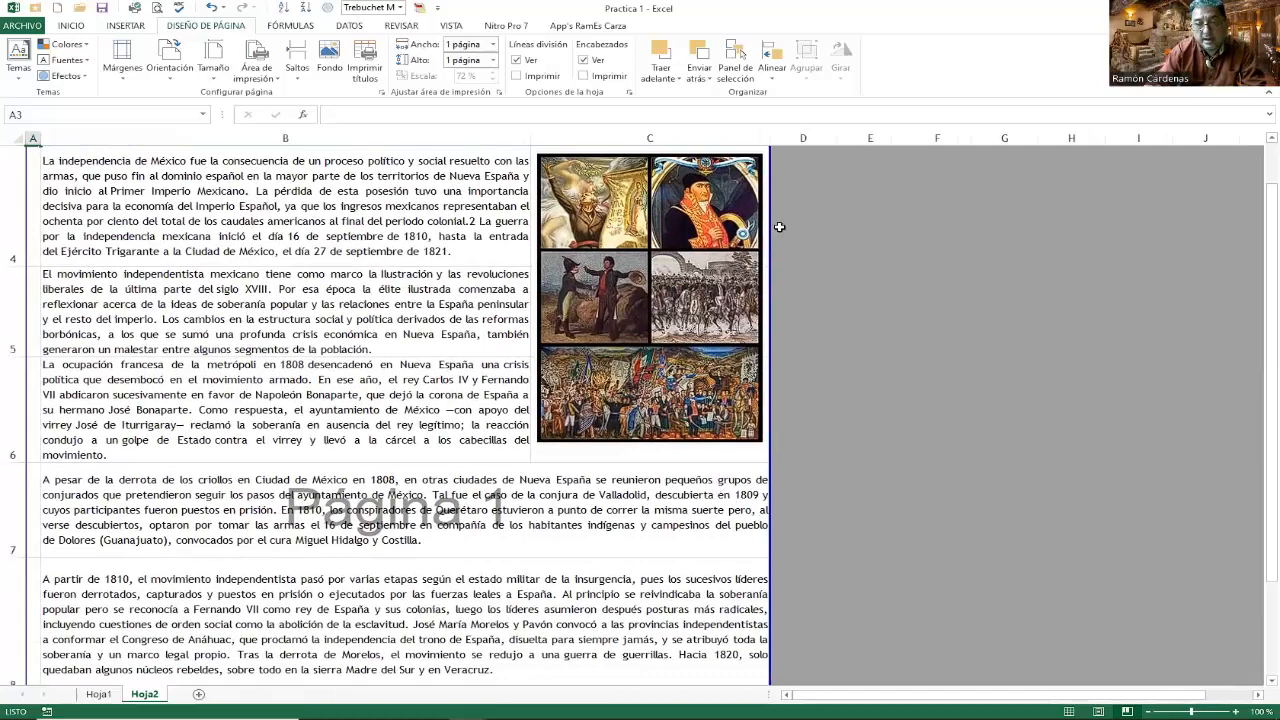
{"action": "scroll", "coordinate": [790, 277], "scroll_direction": "up", "scroll_amount": 1}
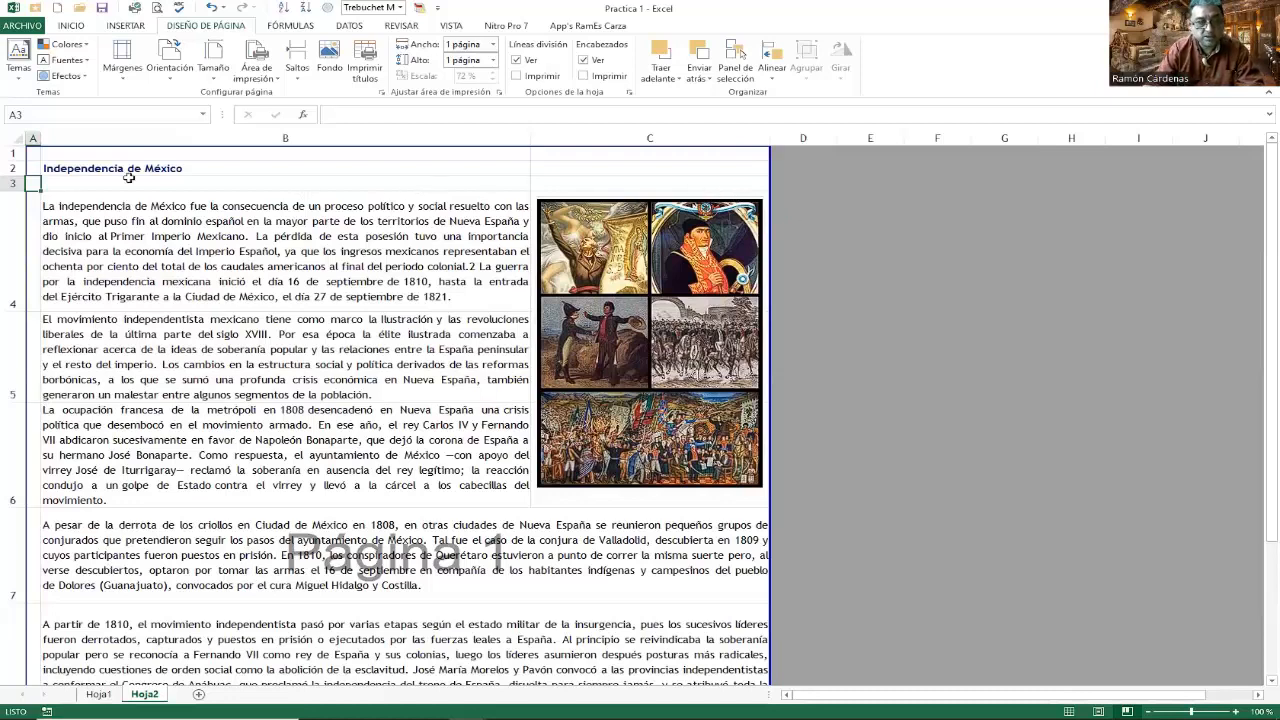
Extend the print area's outer page boundary from column C to include column D, and check the page at 80% zoom
{"action": "left_click", "coordinate": [34, 137]}
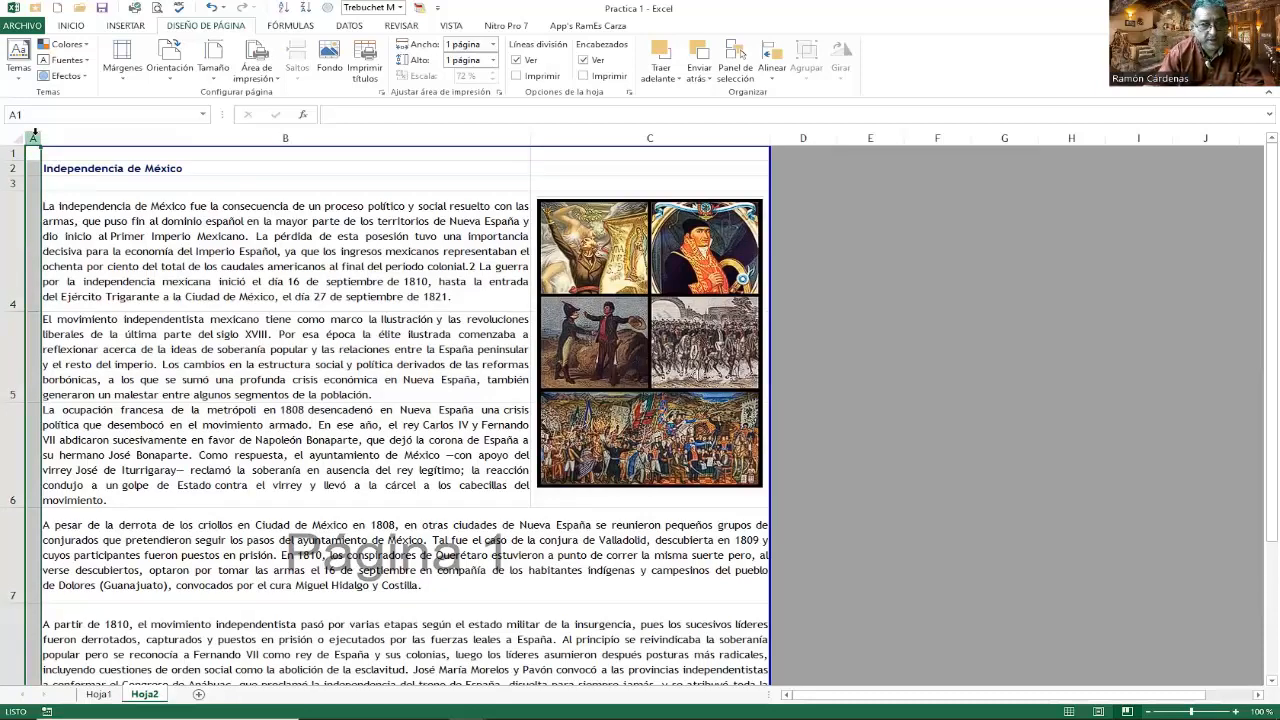
{"action": "left_click", "coordinate": [748, 165]}
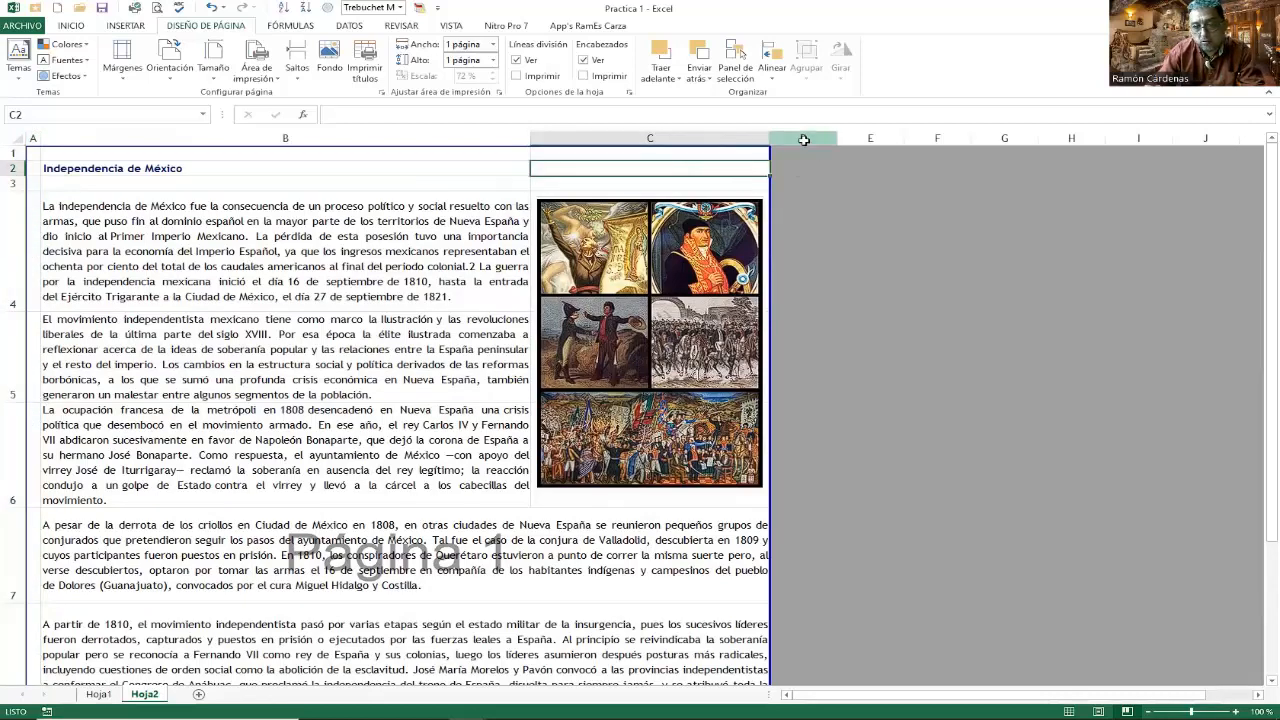
{"action": "left_click", "coordinate": [803, 137]}
{"action": "left_click", "coordinate": [694, 177]}
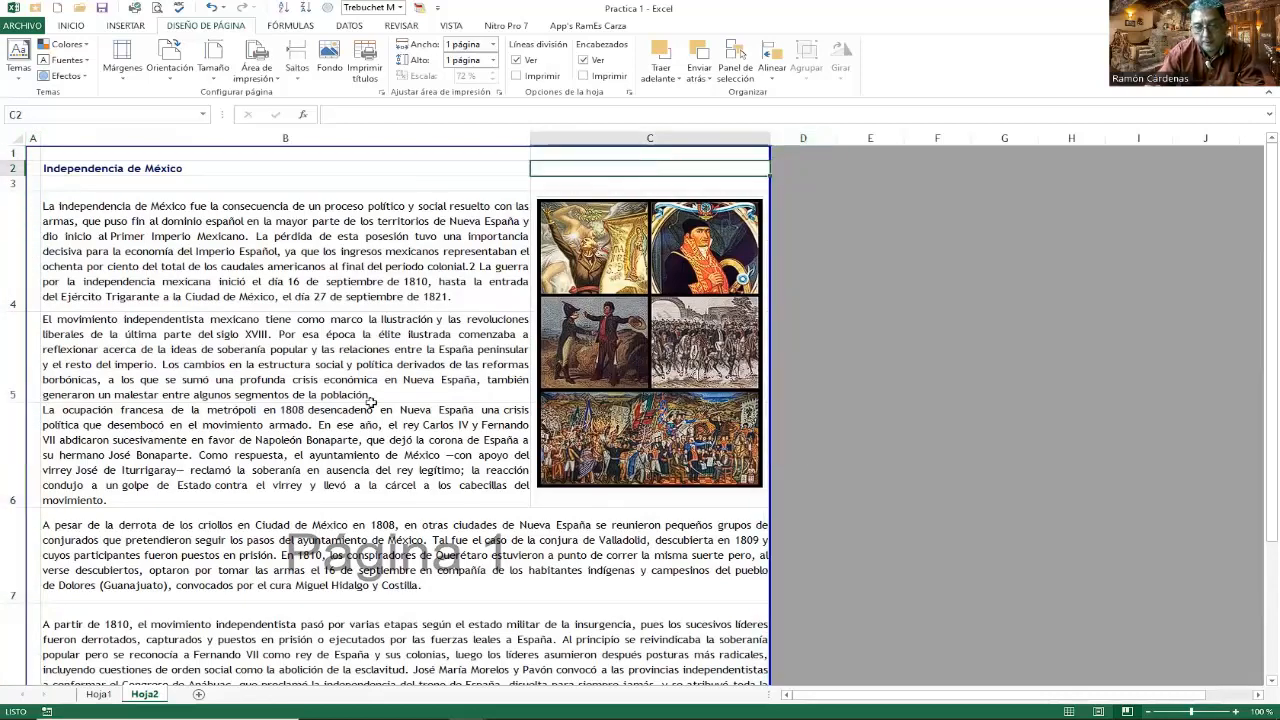
{"action": "left_click", "coordinate": [358, 380]}
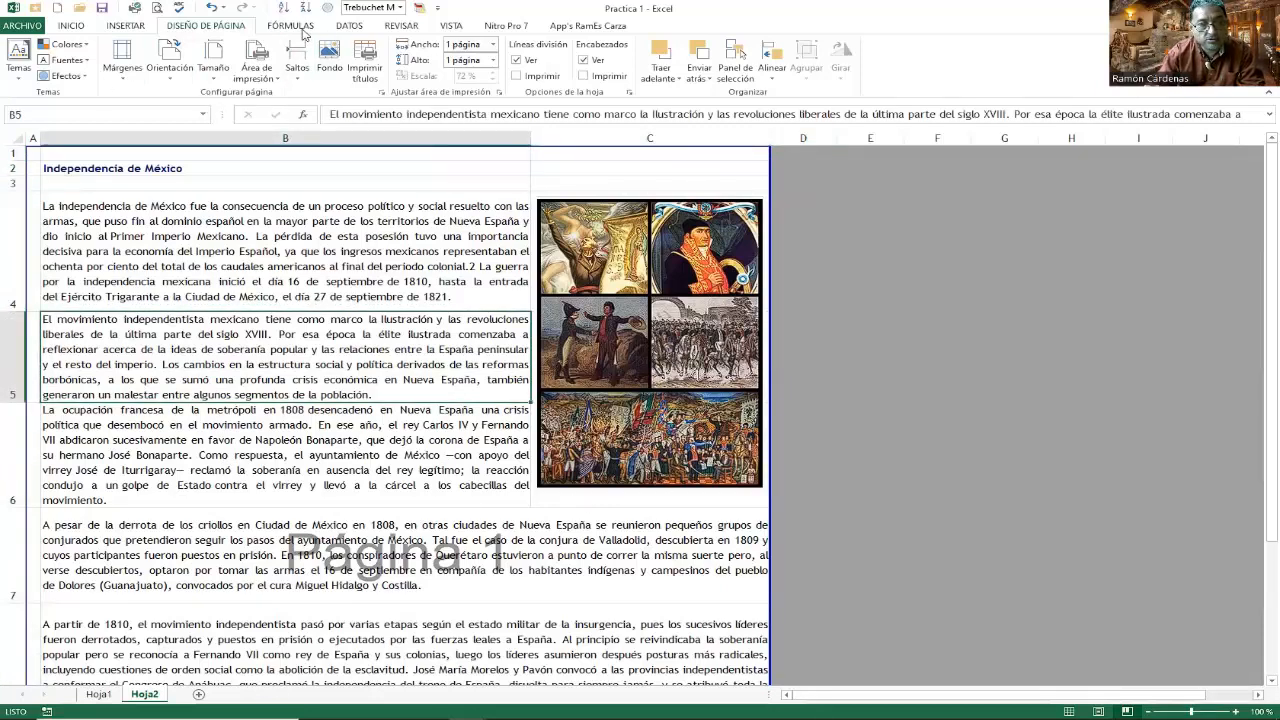
{"action": "left_click", "coordinate": [451, 27]}
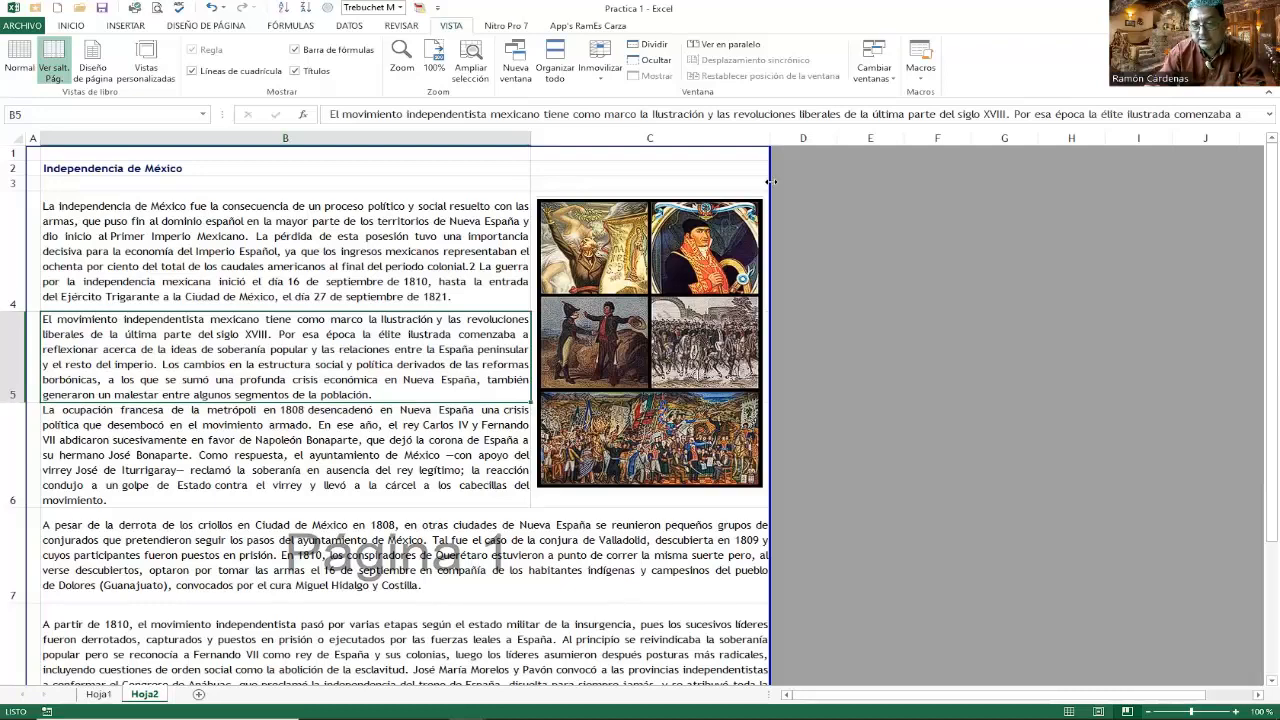
{"action": "mouse_move", "coordinate": [770, 182]}
{"action": "left_mouse_down"}
{"action": "mouse_move", "coordinate": [822, 182]}
{"action": "mouse_move", "coordinate": [795, 185]}
{"action": "left_mouse_up"}
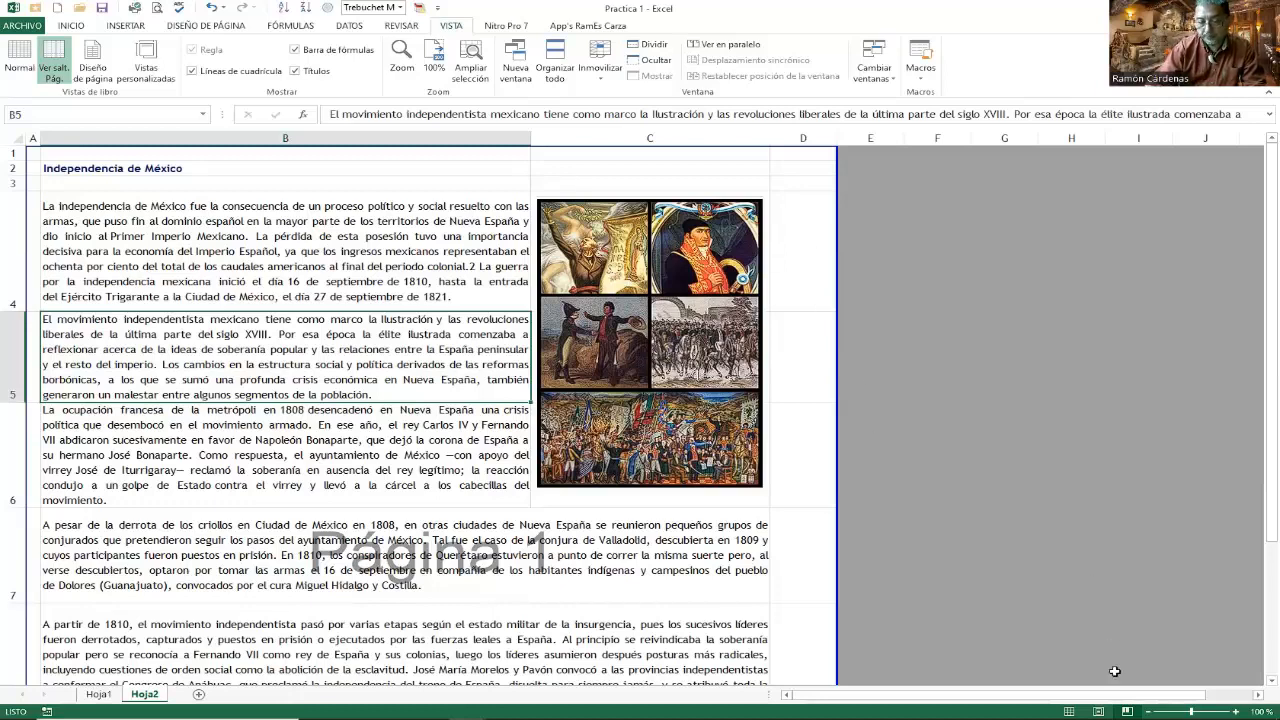
{"action": "left_click", "coordinate": [1148, 711]}
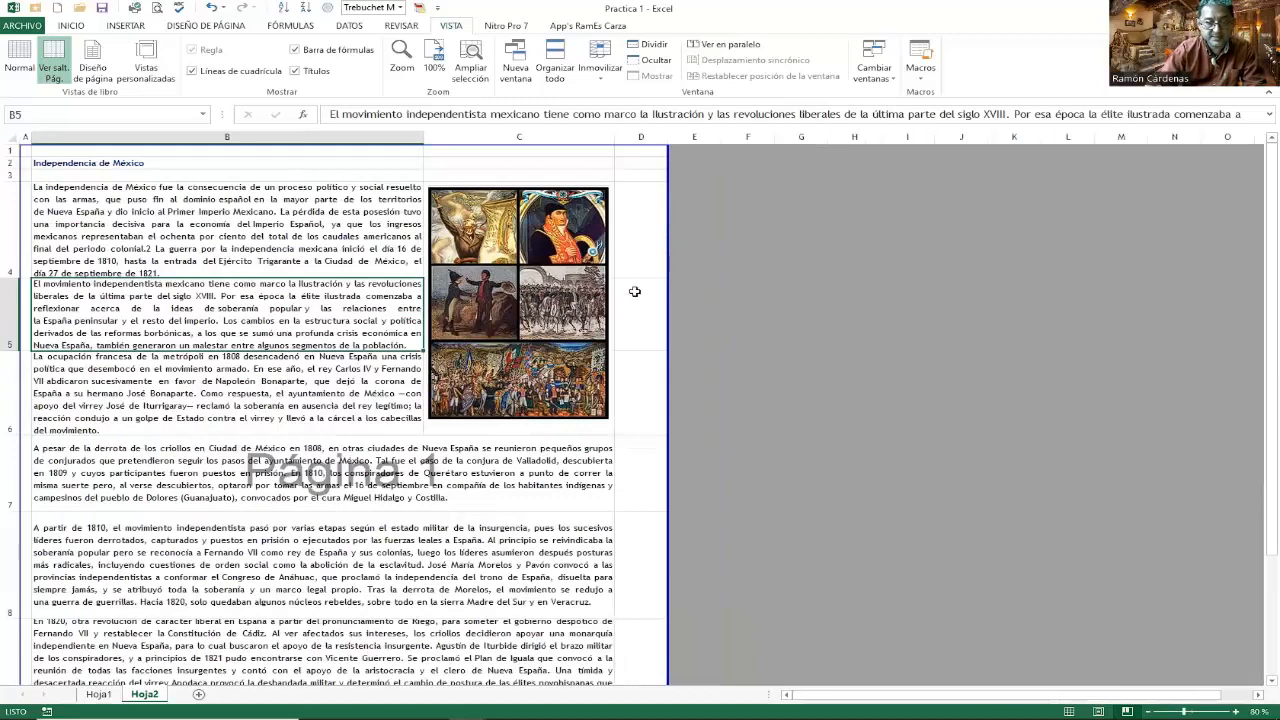
Set the width of column A, the margin strip beside the text, to 2
{"action": "scroll", "coordinate": [634, 291], "scroll_direction": "down", "scroll_amount": 2}
{"action": "scroll", "coordinate": [628, 315], "scroll_direction": "down", "scroll_amount": 2}
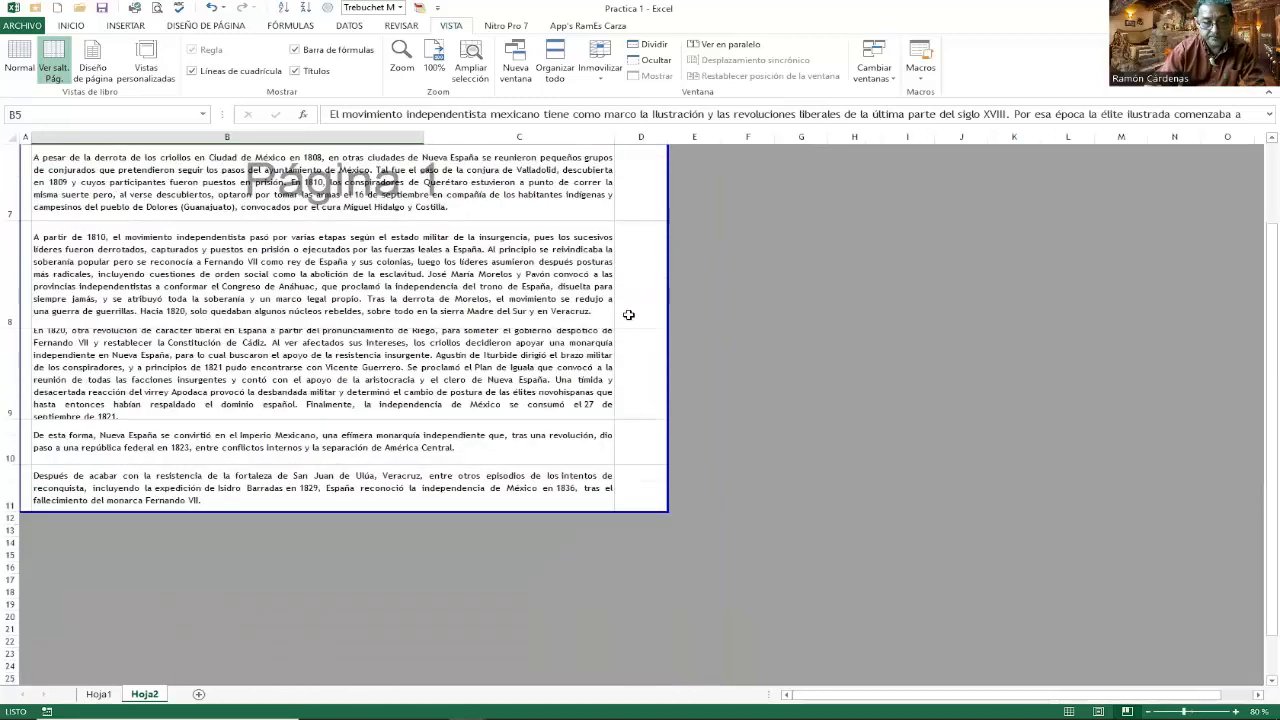
{"action": "scroll", "coordinate": [628, 315], "scroll_direction": "up", "scroll_amount": 1}
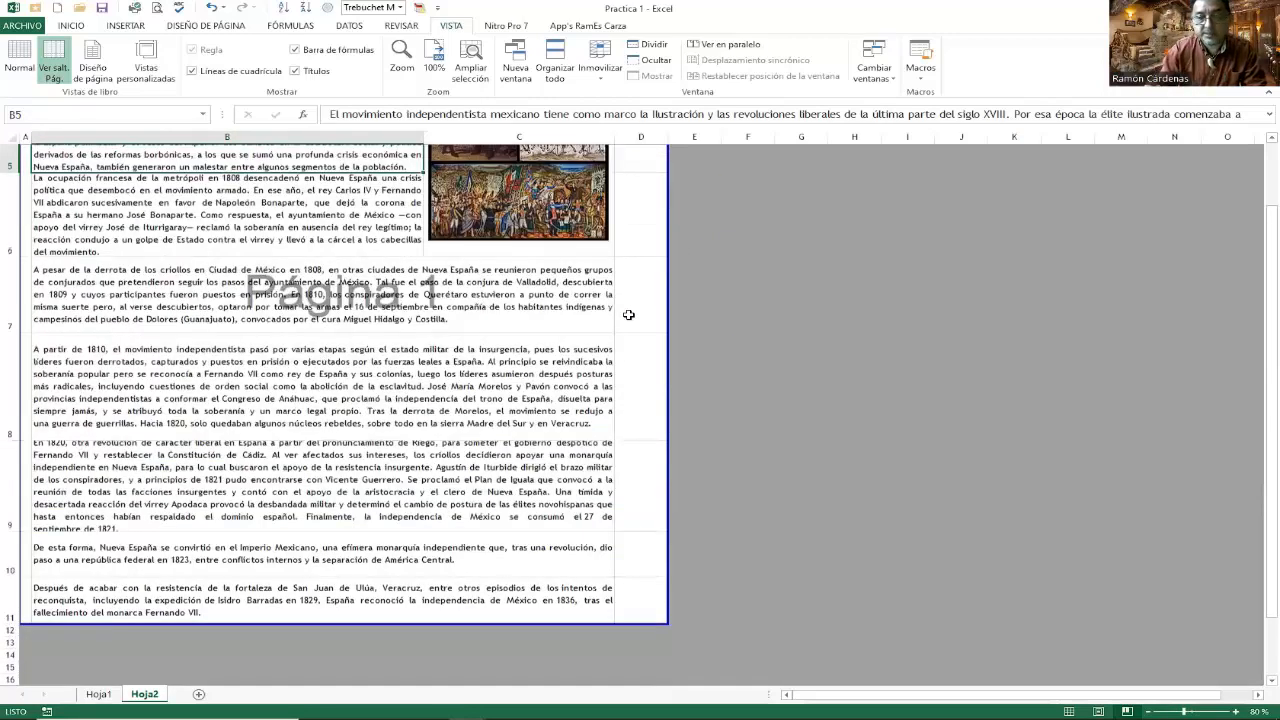
{"action": "scroll", "coordinate": [628, 315], "scroll_direction": "up", "scroll_amount": 2}
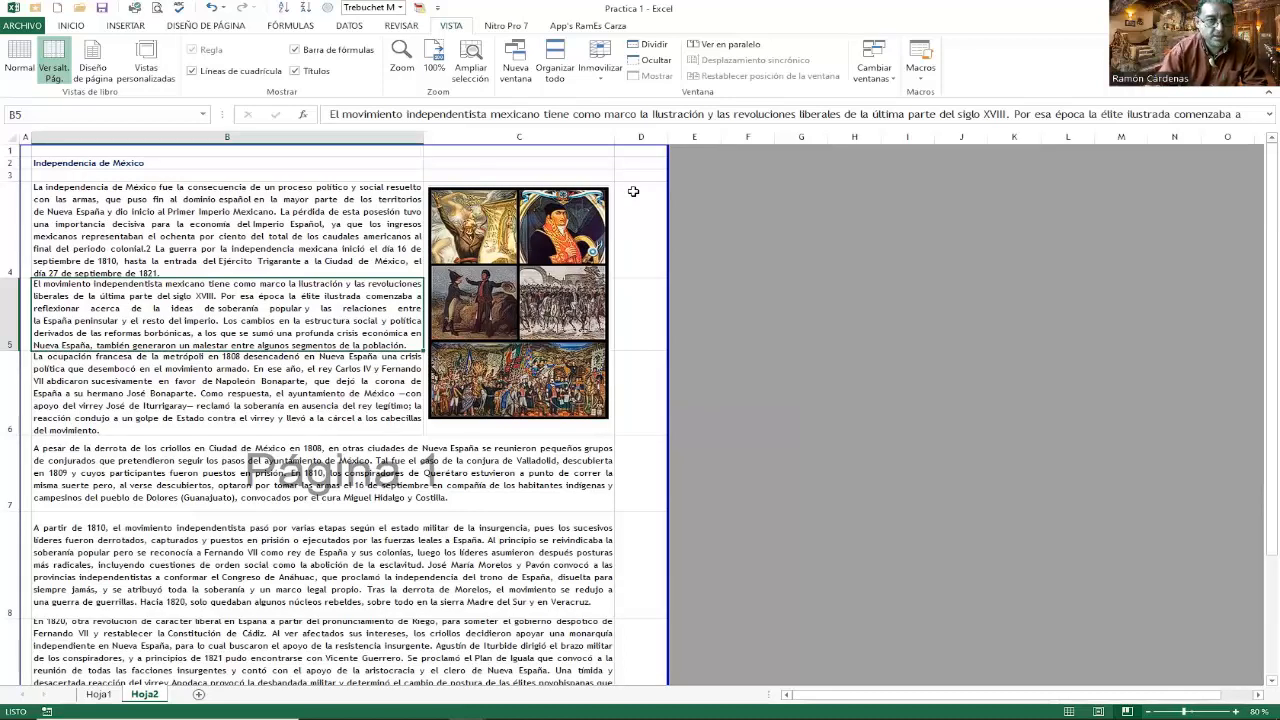
{"action": "left_click", "coordinate": [25, 136]}
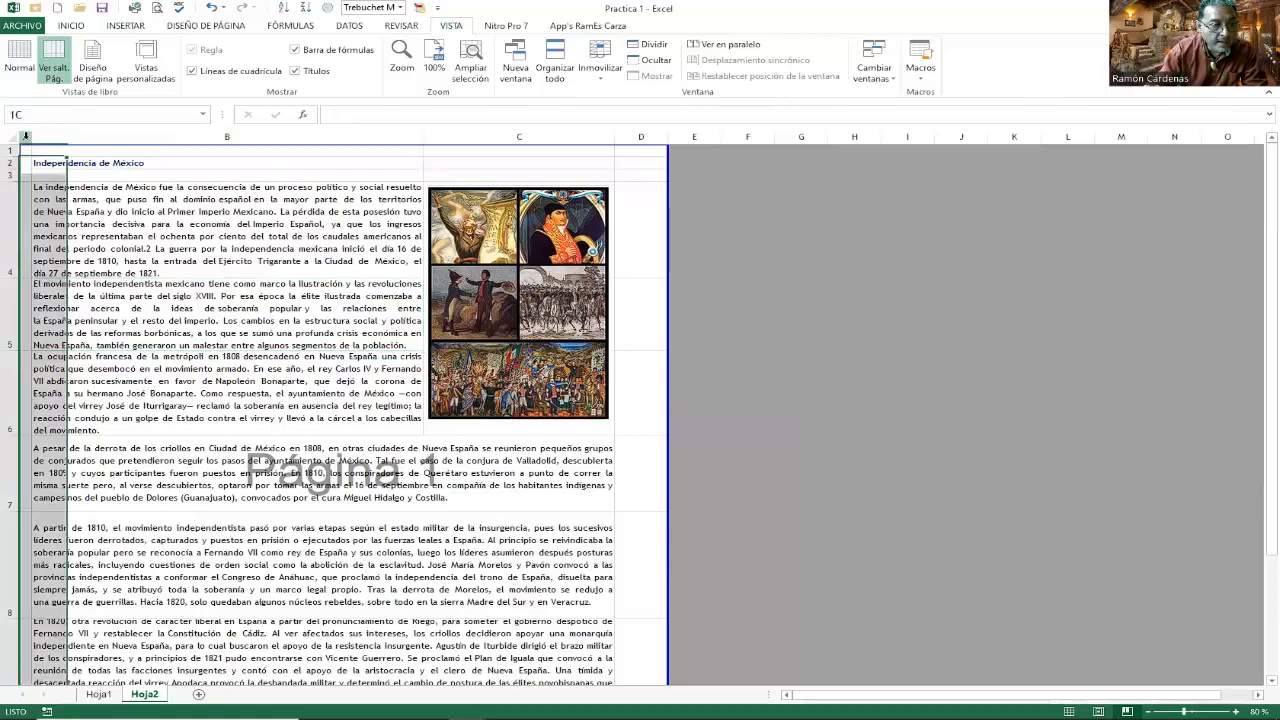
{"action": "right_click", "coordinate": [27, 137]}
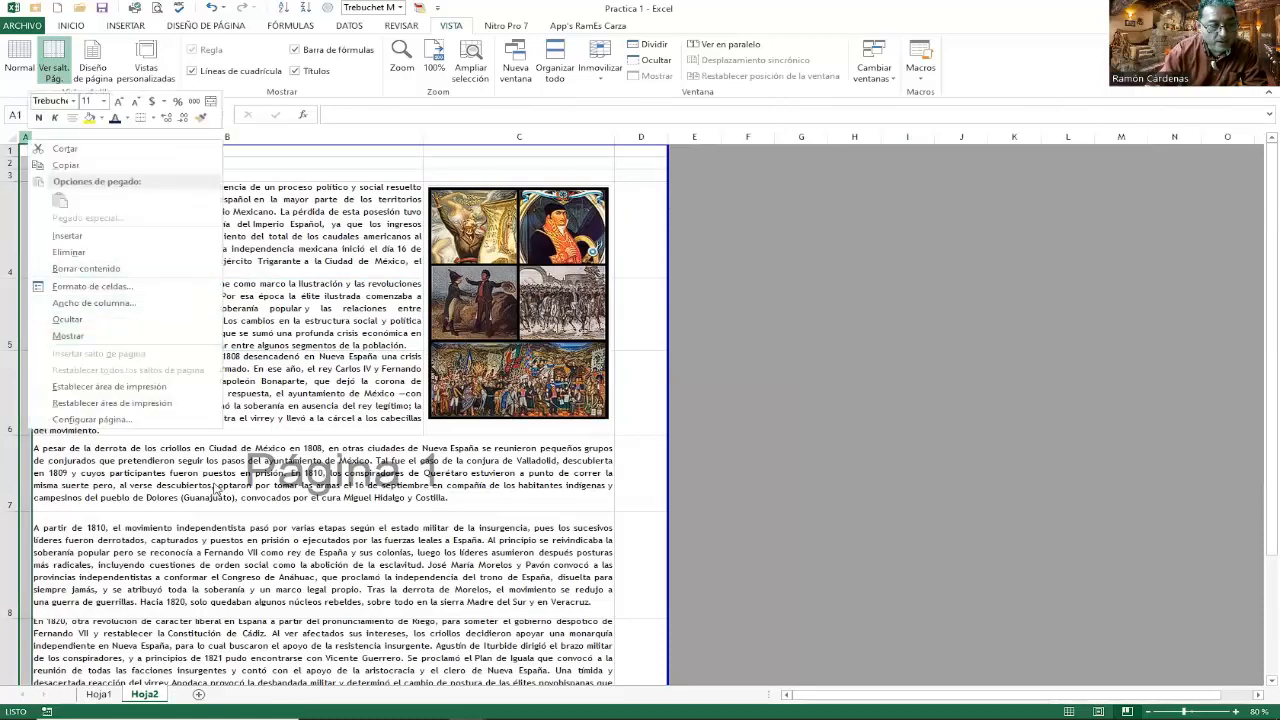
{"action": "key", "text": "Escape"}
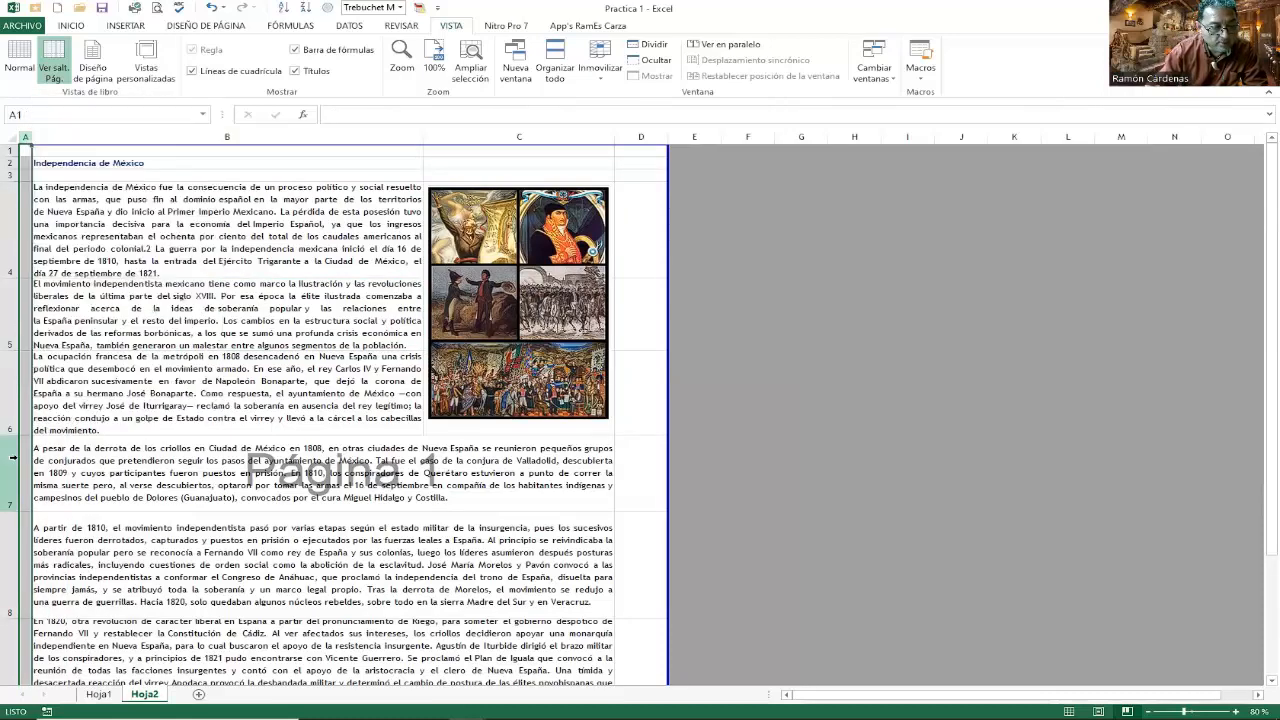
{"action": "right_click", "coordinate": [13, 457]}
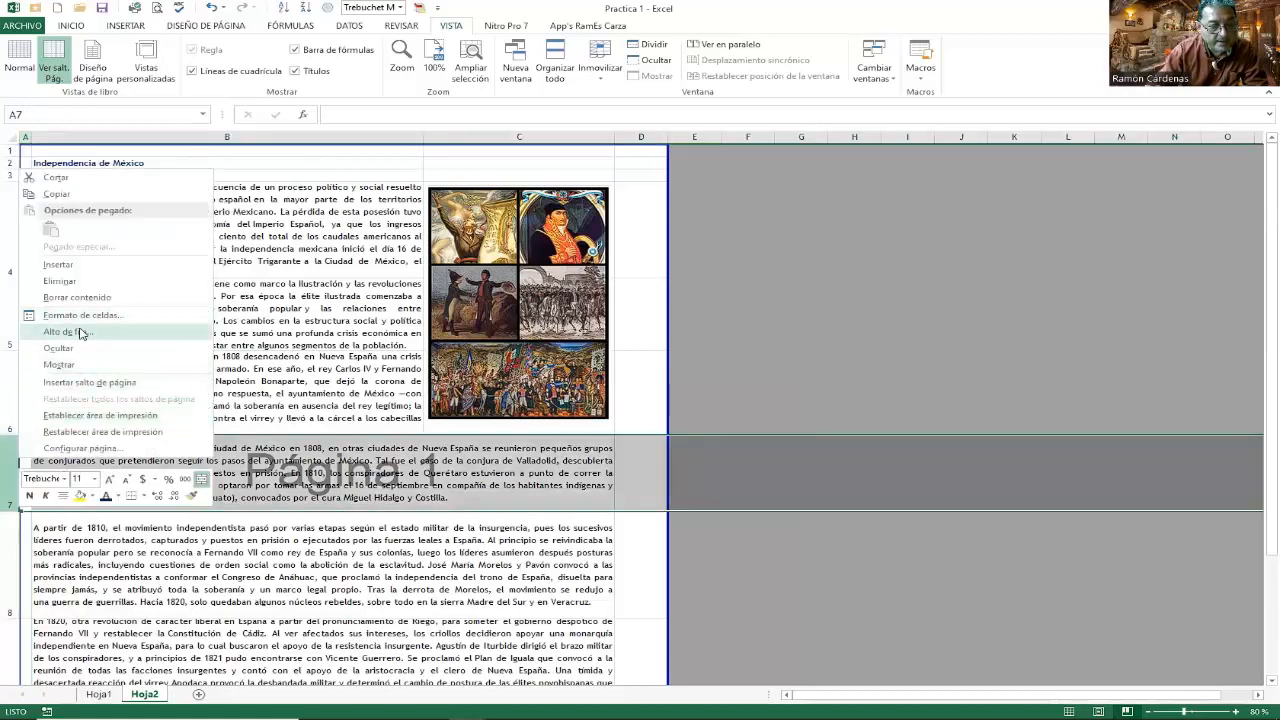
{"action": "left_click", "coordinate": [23, 136]}
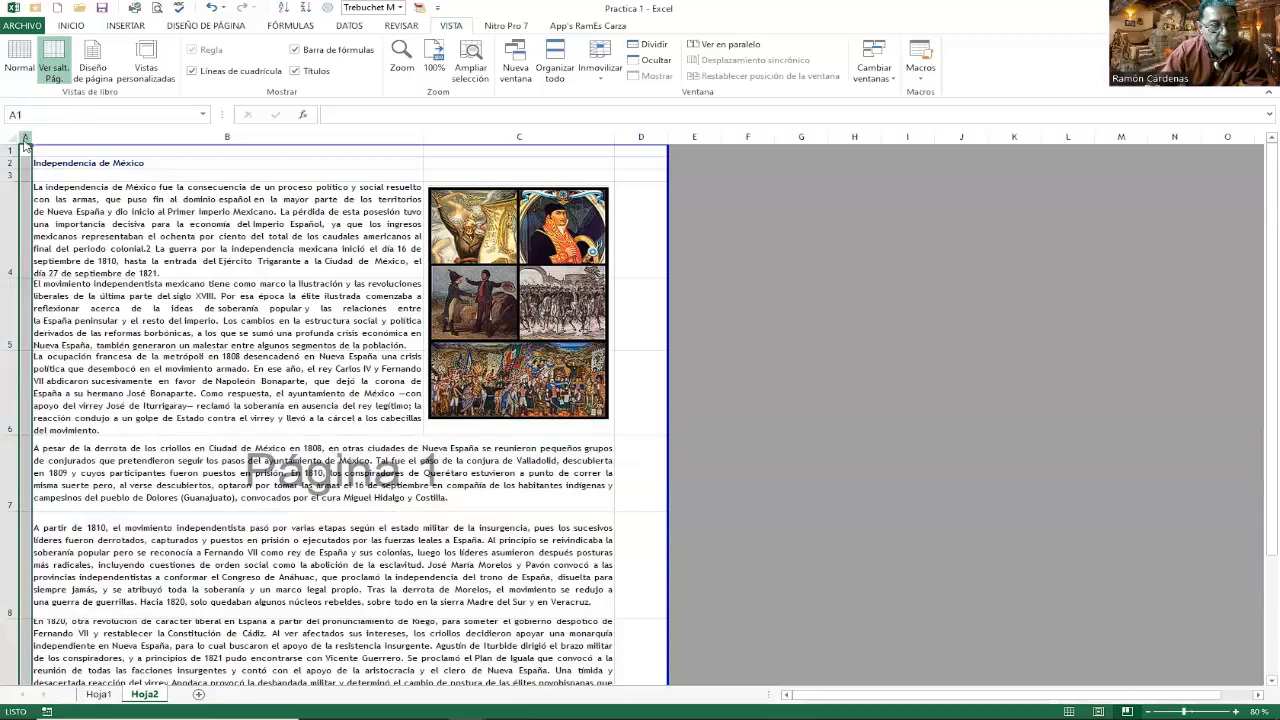
{"action": "right_click", "coordinate": [25, 140]}
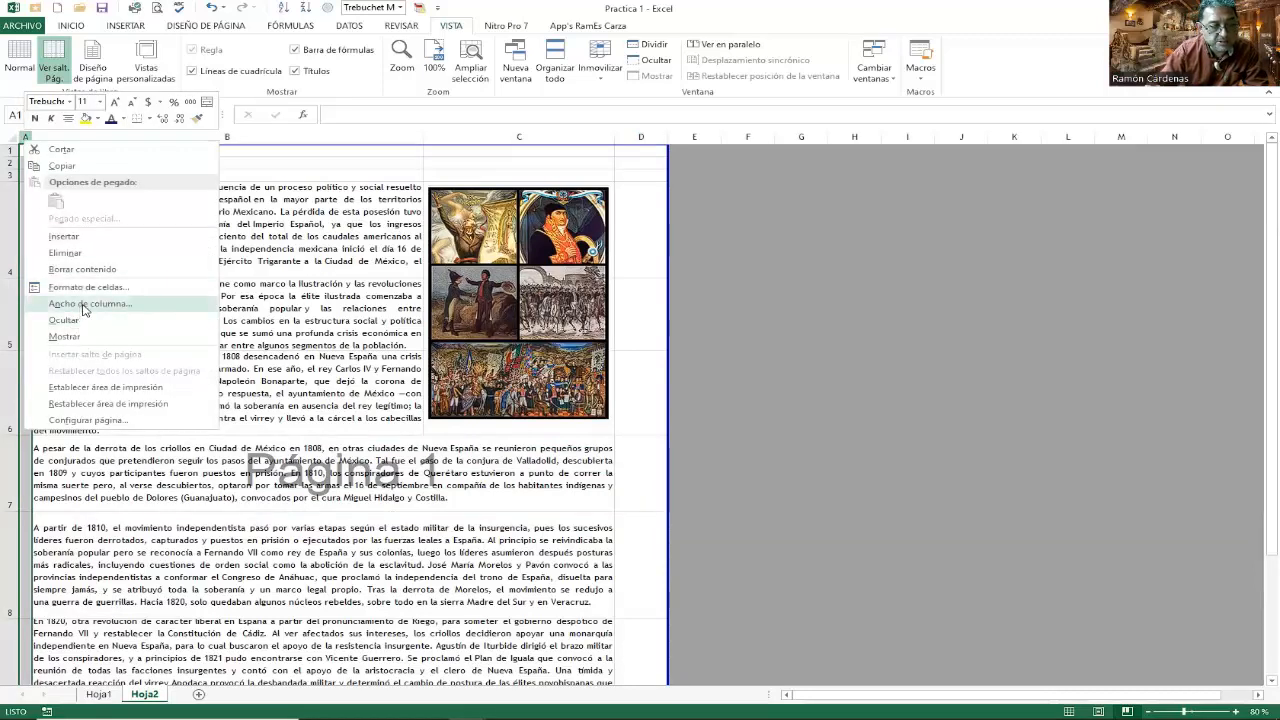
{"action": "left_click", "coordinate": [85, 304]}
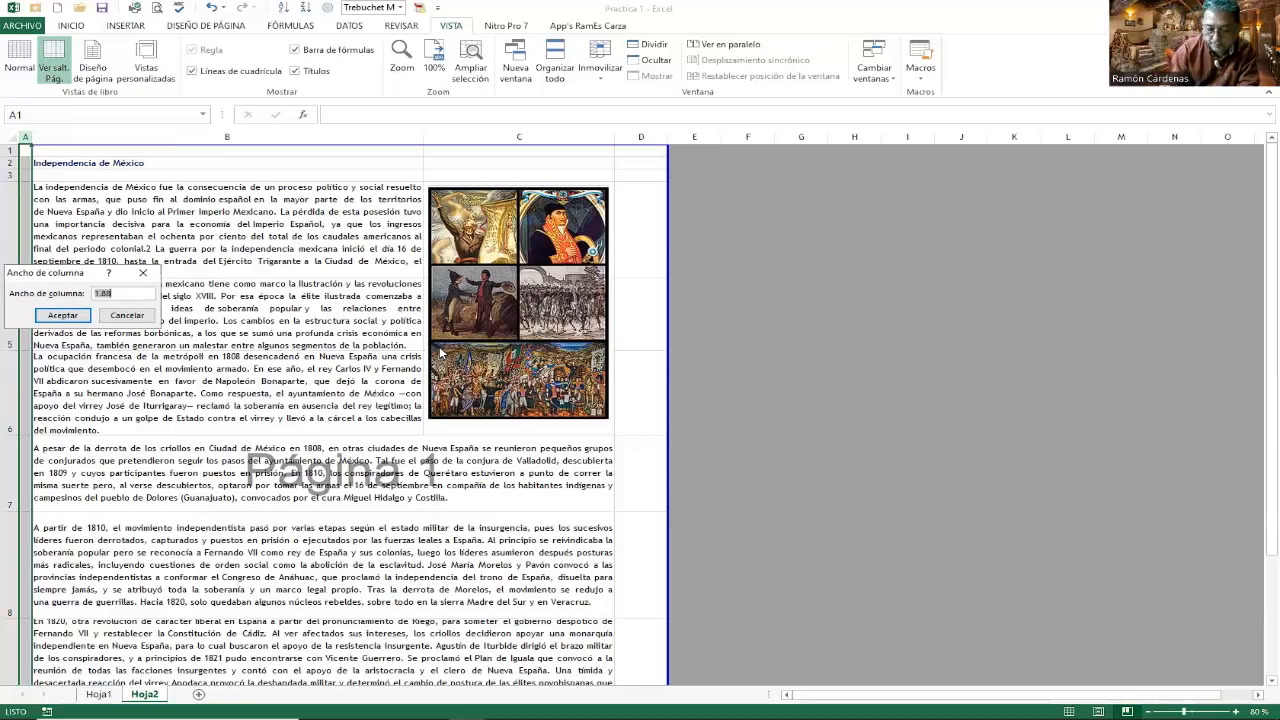
{"action": "type", "text": "2"}
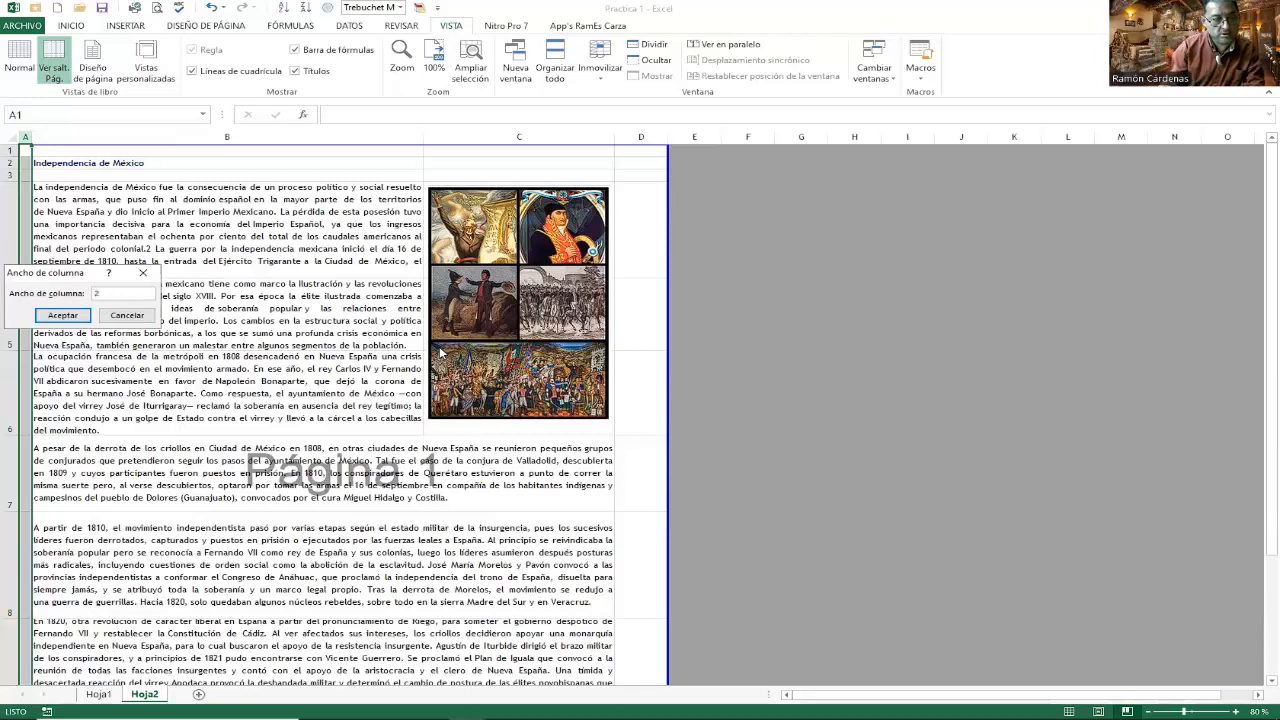
{"action": "key", "text": "Return"}
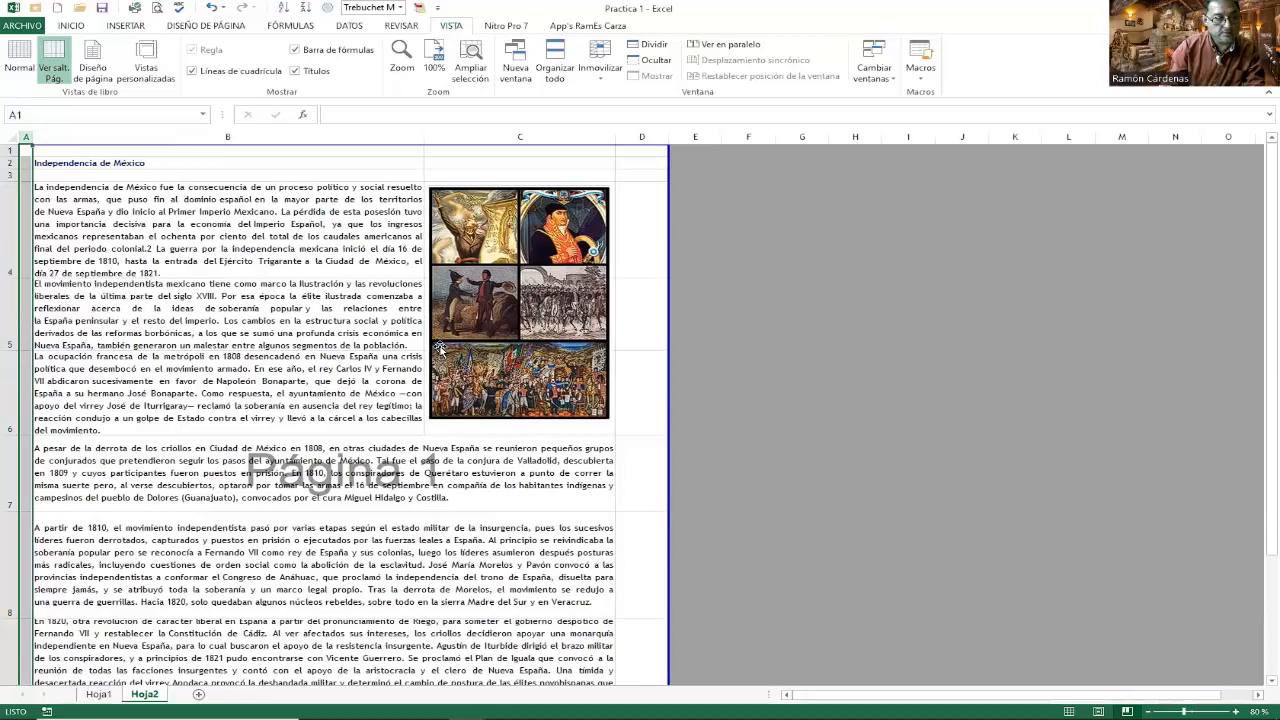
Try a height of 2 for row 1 above the title, and undo the change
{"action": "left_click", "coordinate": [10, 149]}
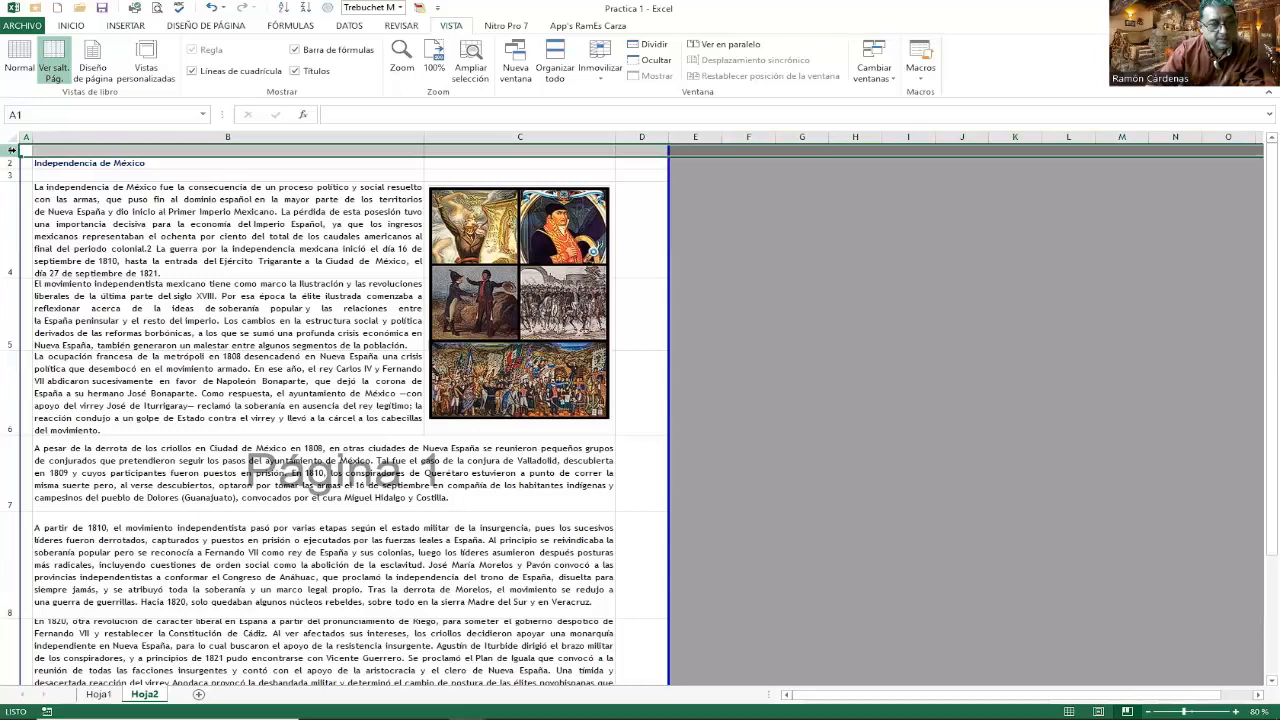
{"action": "right_click", "coordinate": [11, 149]}
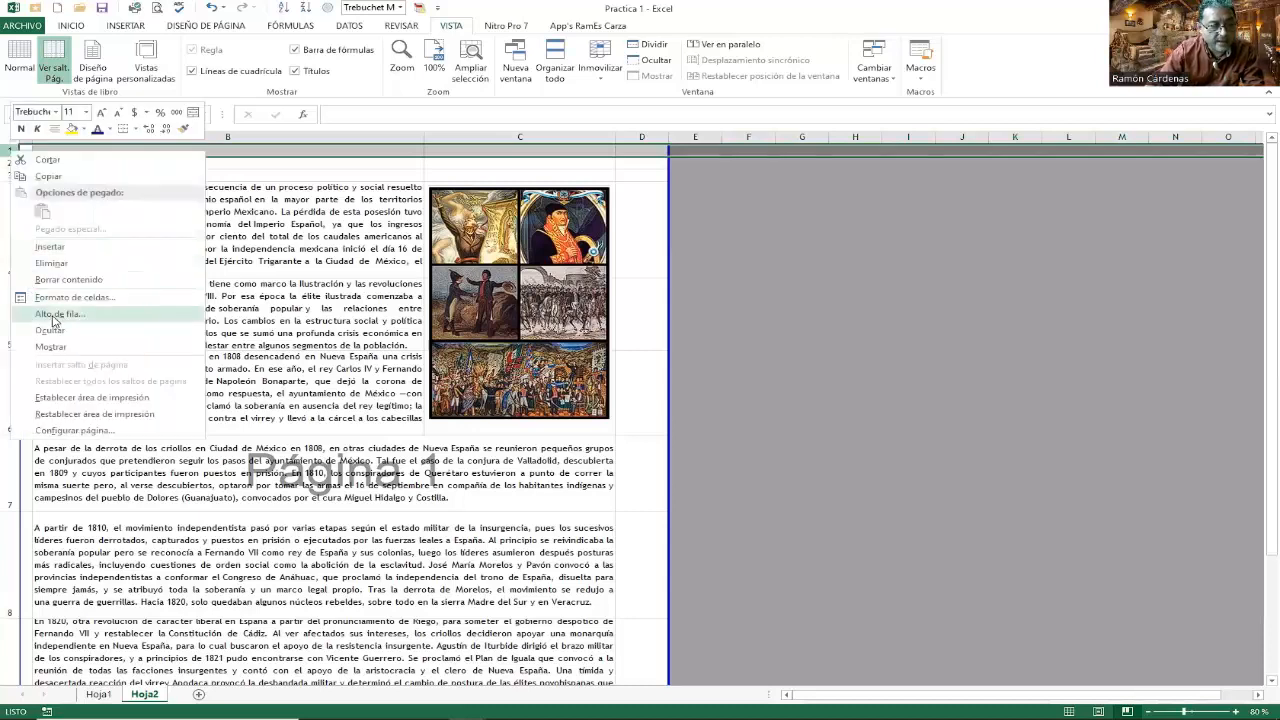
{"action": "left_click", "coordinate": [120, 310]}
{"action": "type", "text": "2"}
{"action": "key", "text": "Return"}
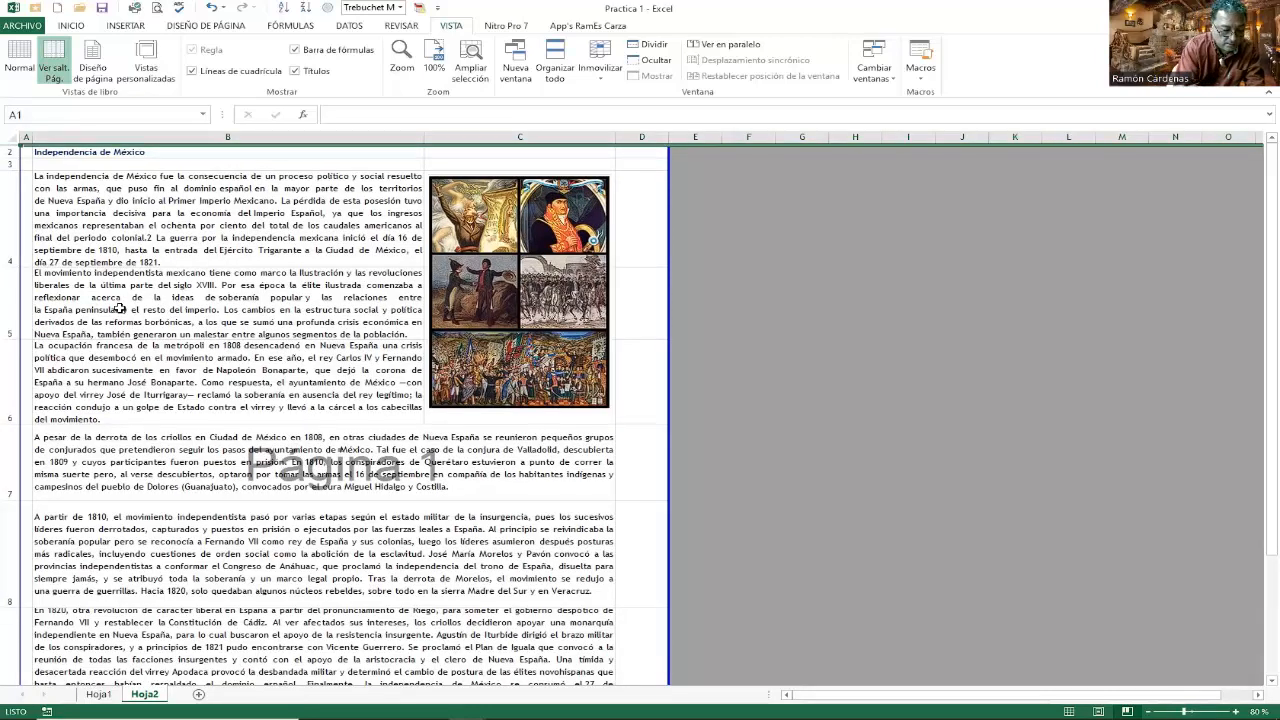
{"action": "key", "text": "ctrl+z"}
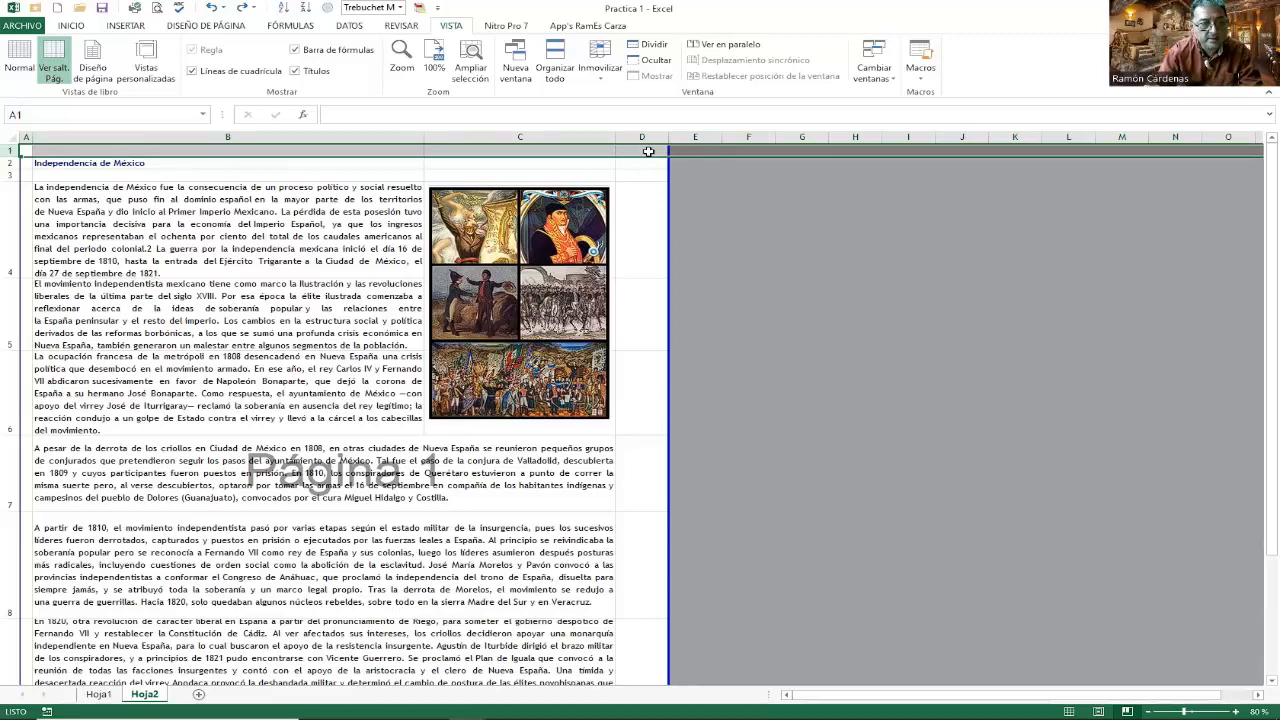
Set the width of column D, the margin beside the collage, to 2
{"action": "left_click", "coordinate": [645, 138]}
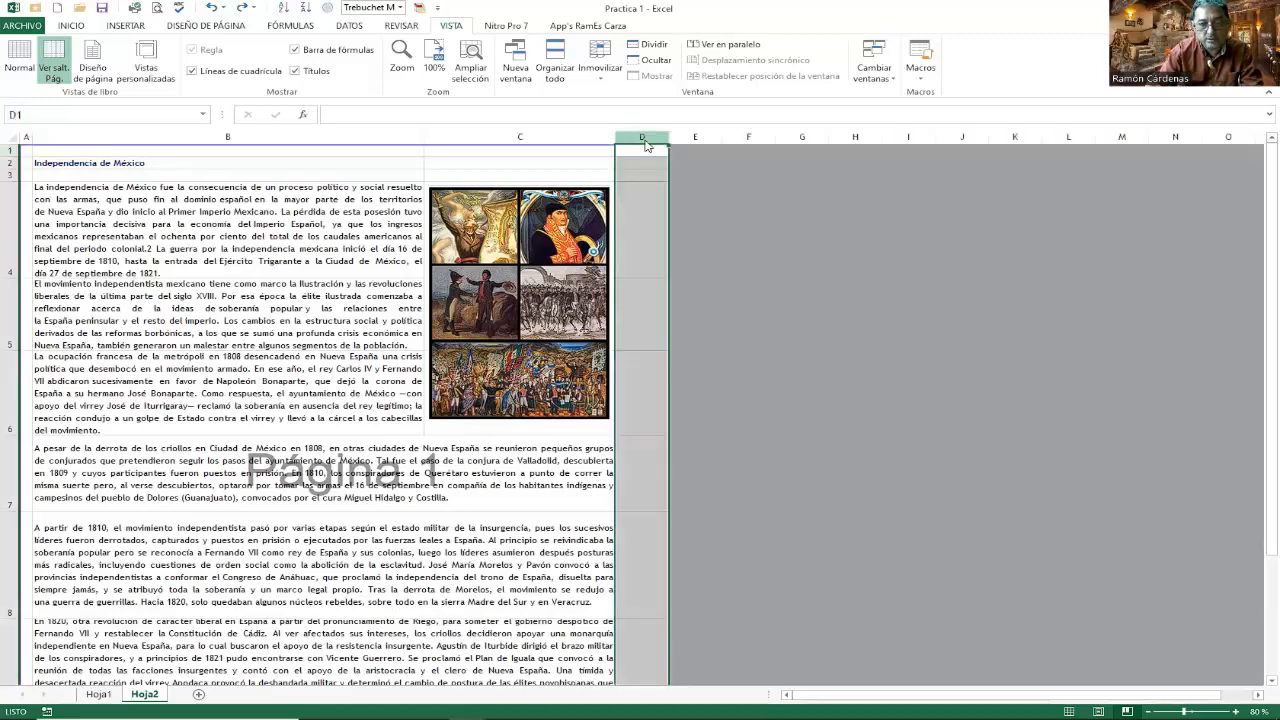
{"action": "right_click", "coordinate": [645, 141]}
{"action": "left_click", "coordinate": [702, 305]}
{"action": "type", "text": "2"}
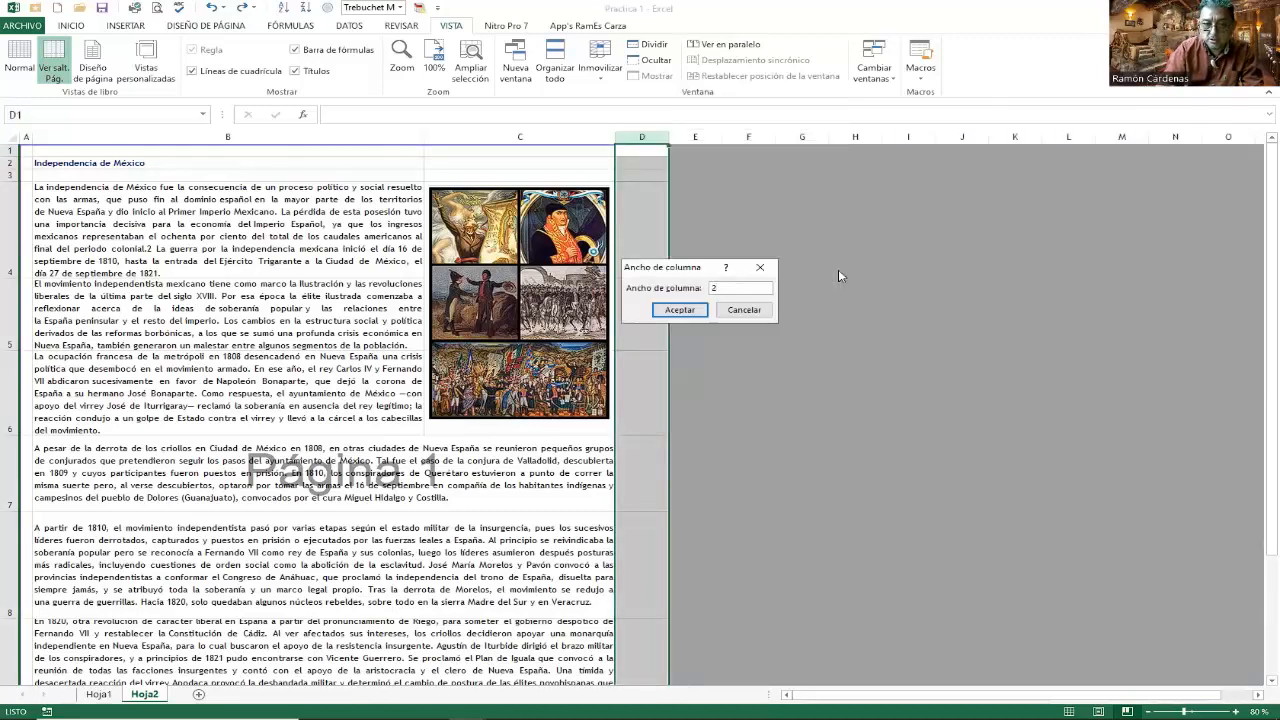
{"action": "key", "text": "Return"}
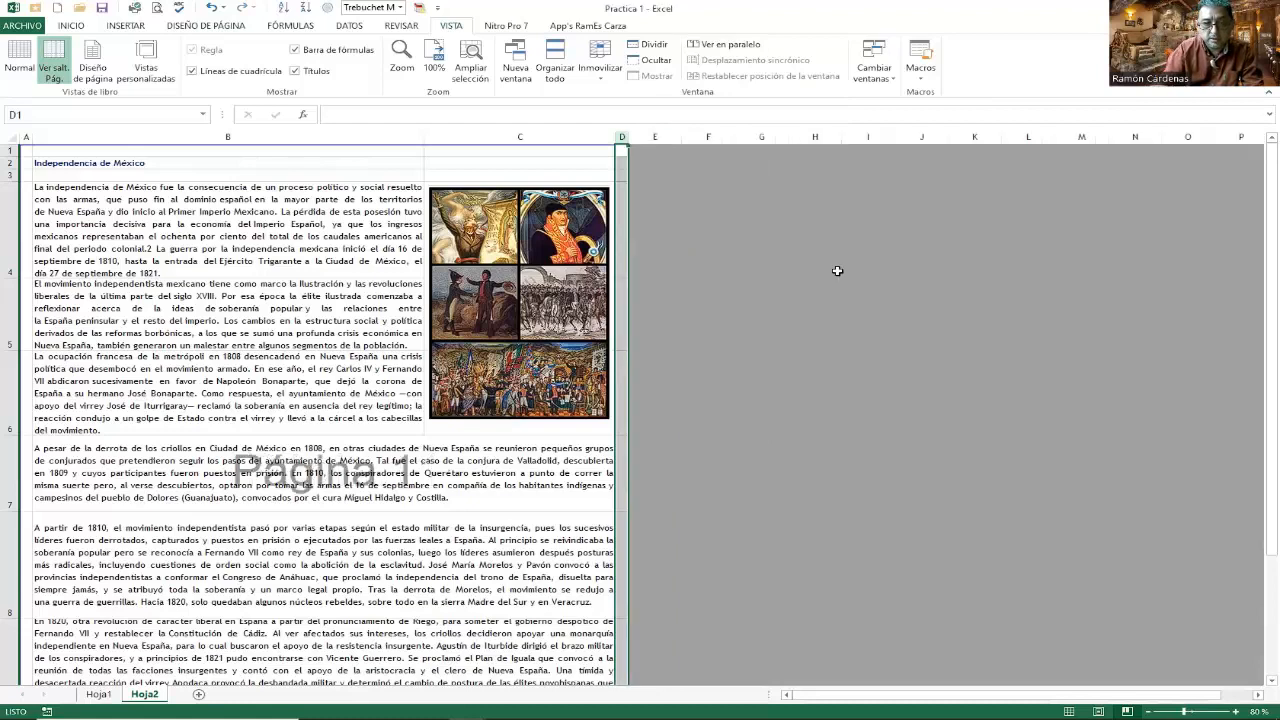
Review the page down to its last paragraph and hide the sheet's gridlines
{"action": "left_click", "coordinate": [720, 268]}
{"action": "scroll", "coordinate": [680, 311], "scroll_direction": "down", "scroll_amount": 1}
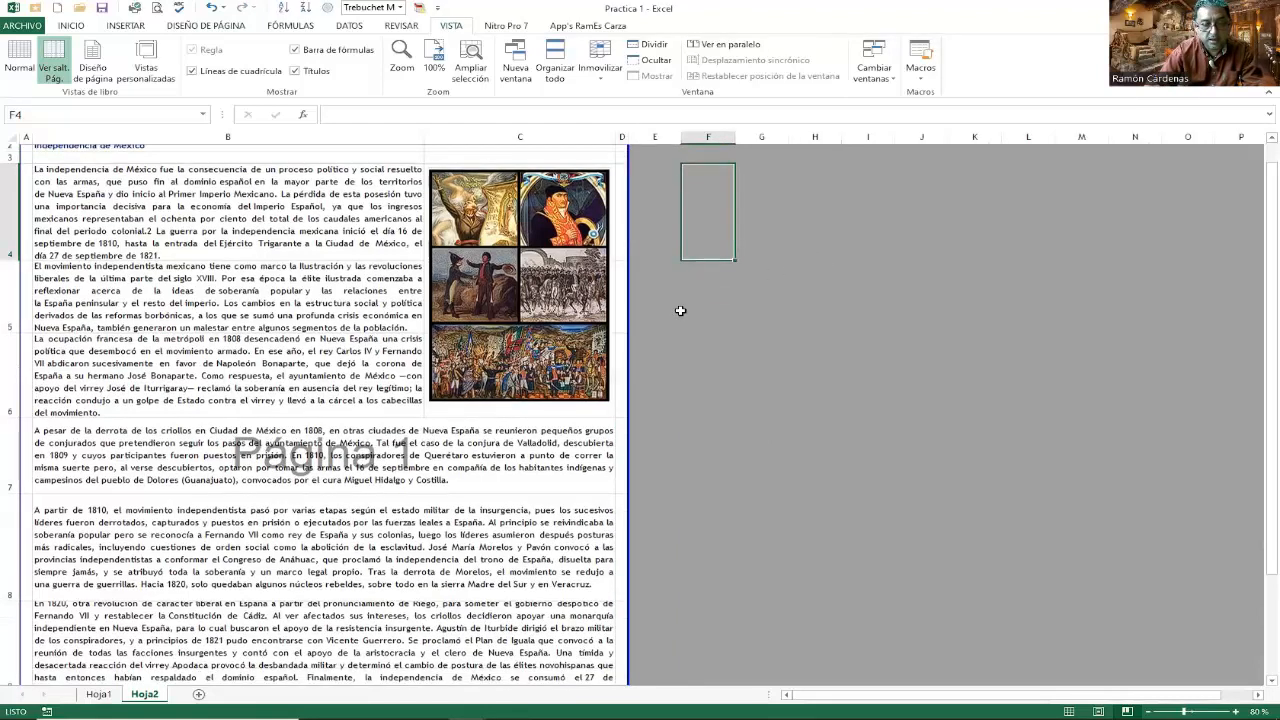
{"action": "scroll", "coordinate": [680, 311], "scroll_direction": "down", "scroll_amount": 3}
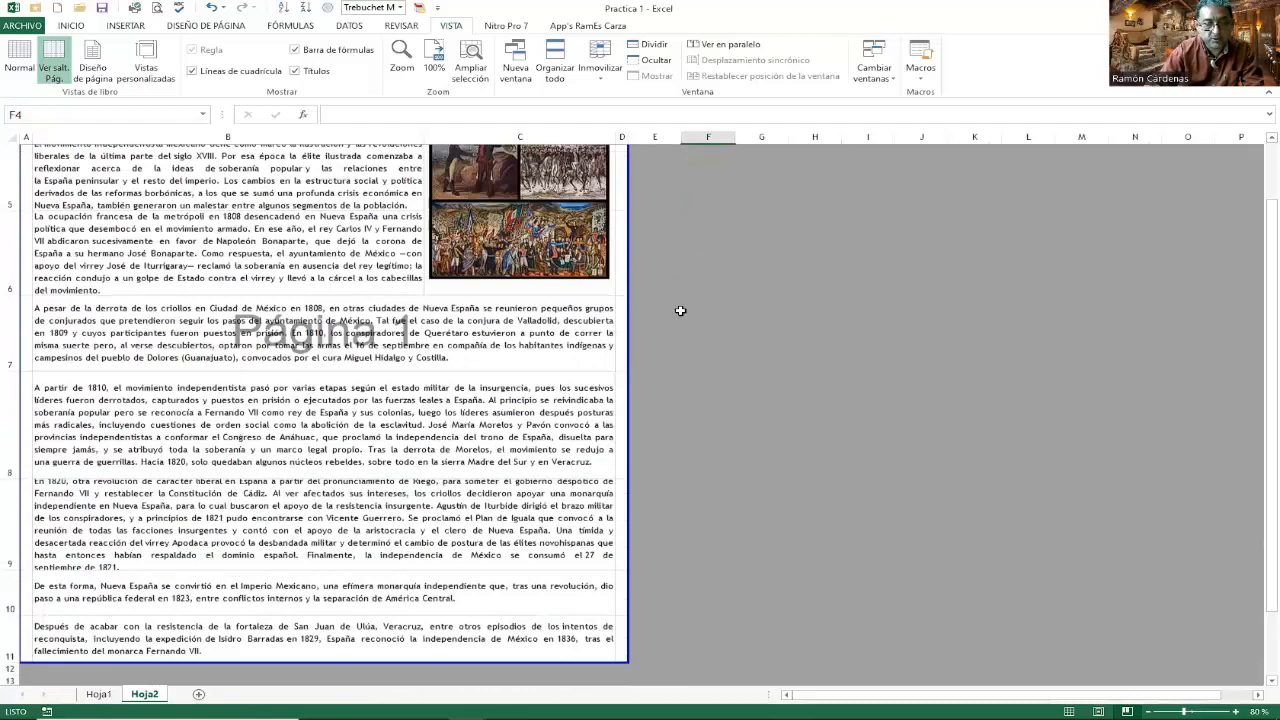
{"action": "scroll", "coordinate": [680, 311], "scroll_direction": "up", "scroll_amount": 4}
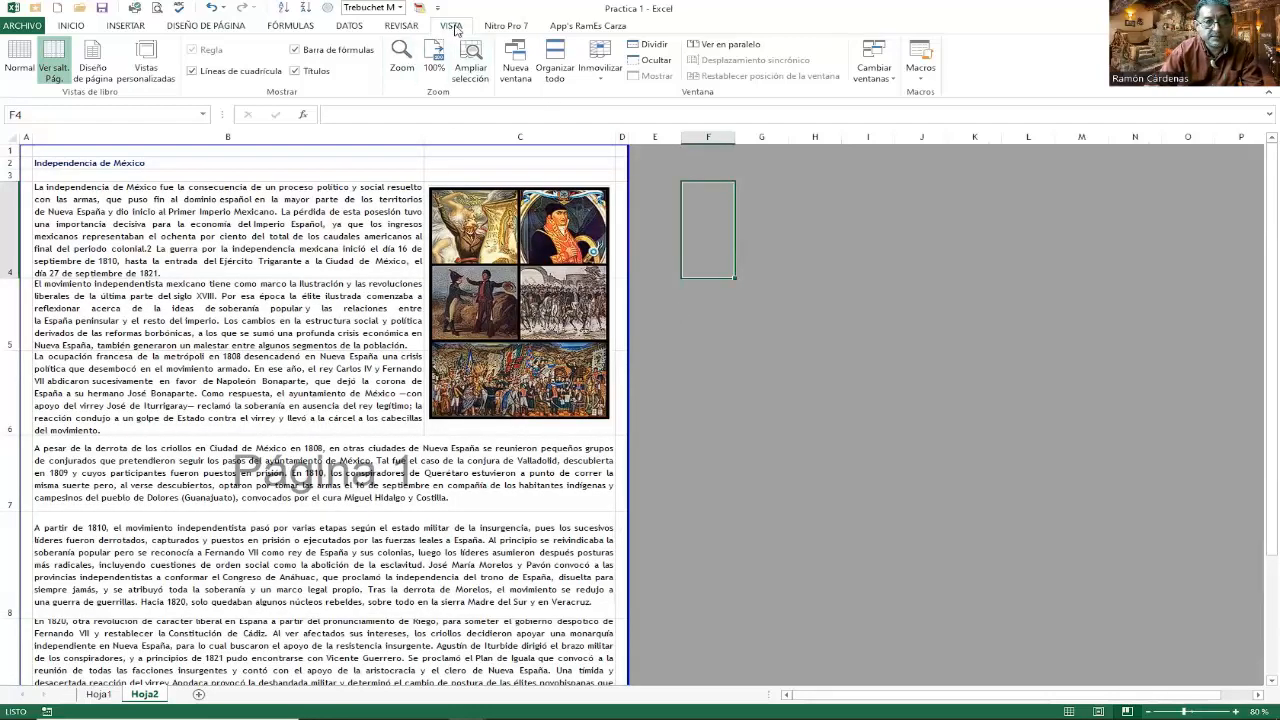
{"action": "left_click", "coordinate": [223, 77]}
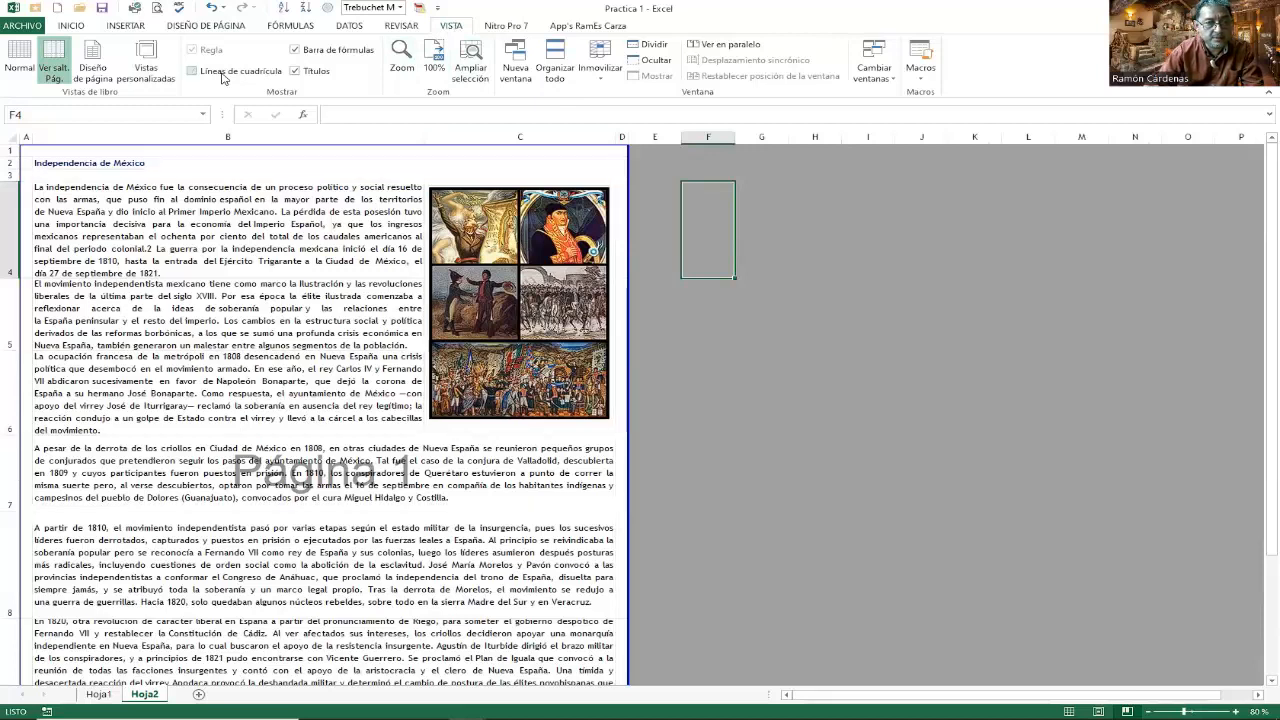
Merge the title Independencia de México across B2:C2 and align it left
{"action": "left_click", "coordinate": [64, 165]}
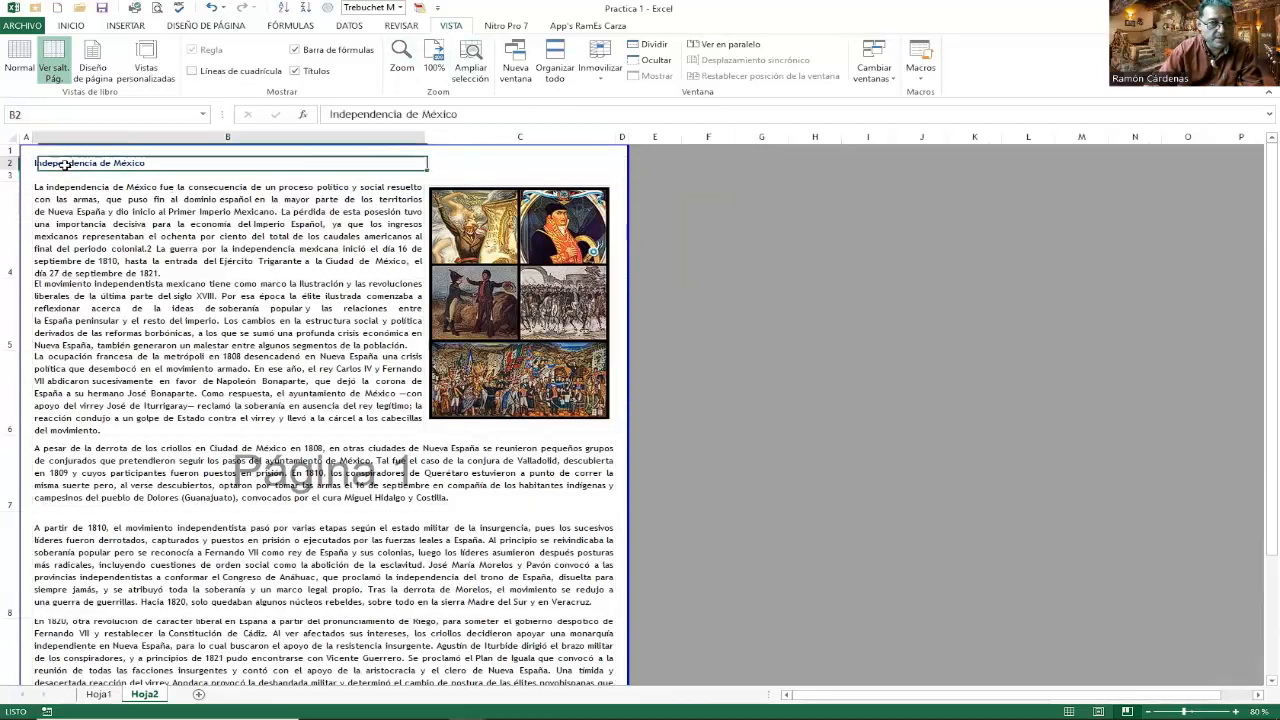
{"action": "left_click_drag", "start_coordinate": [396, 163], "coordinate": [518, 160]}
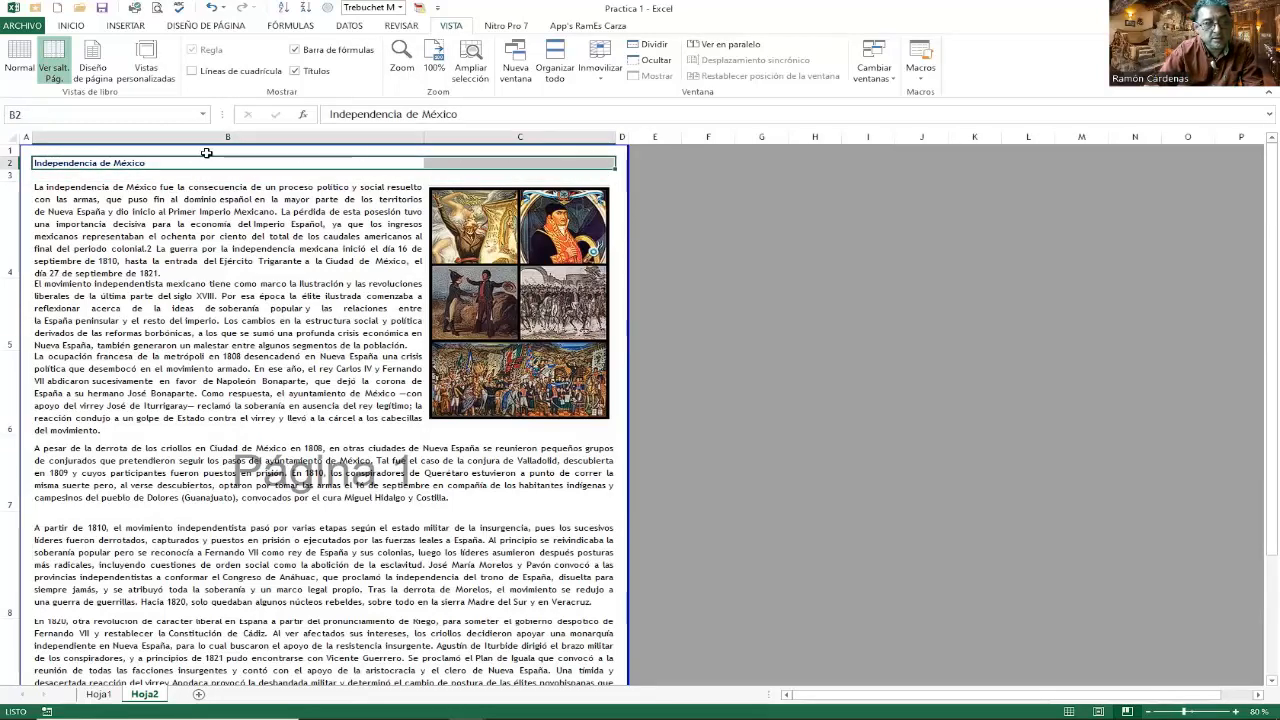
{"action": "left_click", "coordinate": [71, 27]}
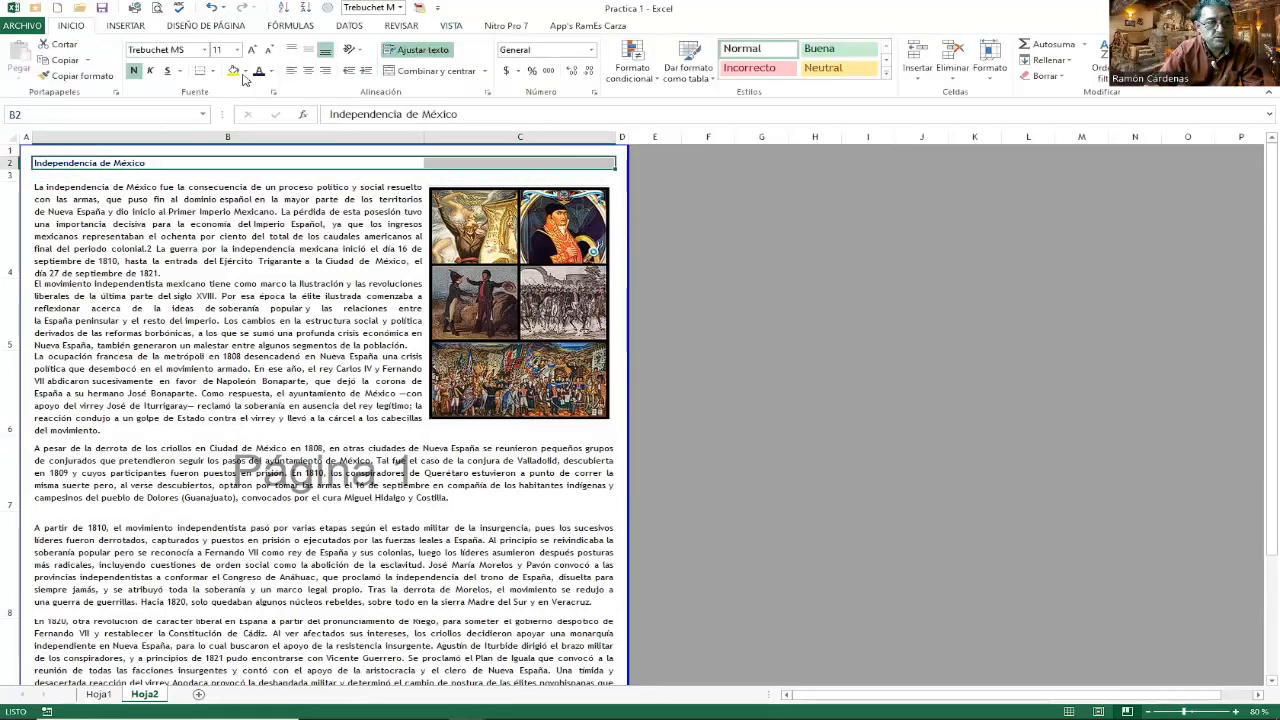
{"action": "left_click", "coordinate": [409, 74]}
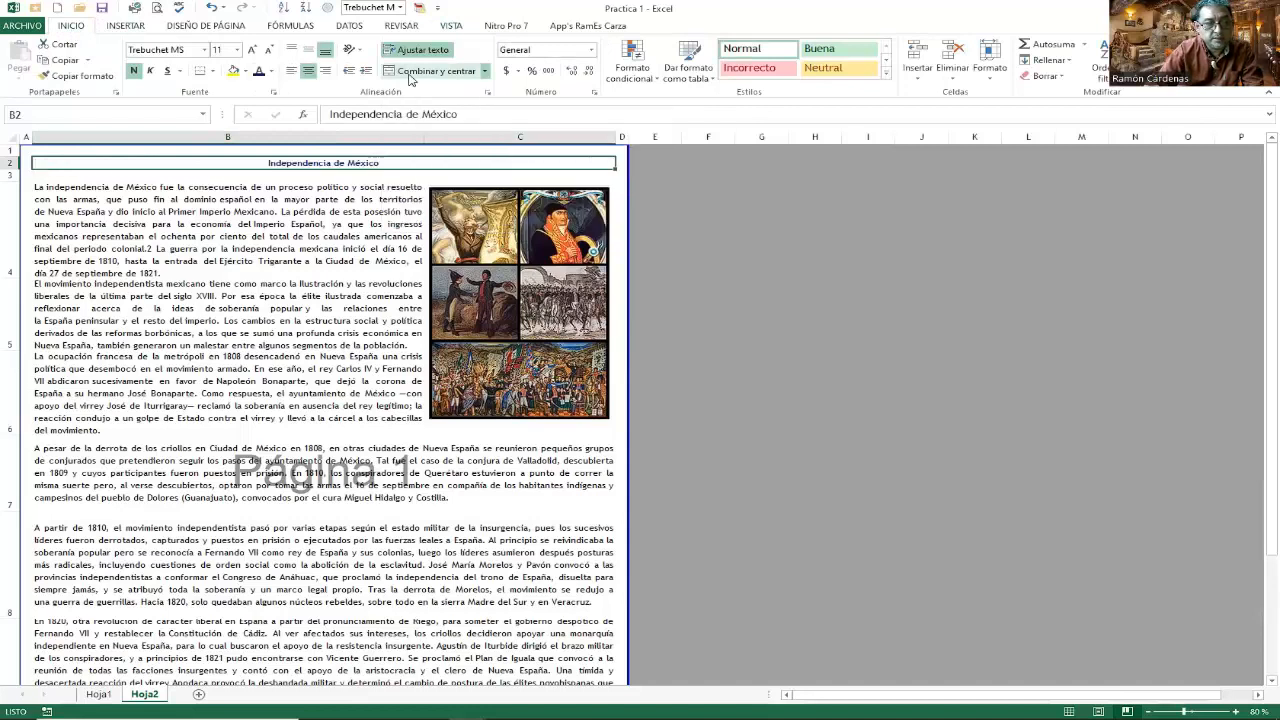
{"action": "left_click", "coordinate": [292, 72]}
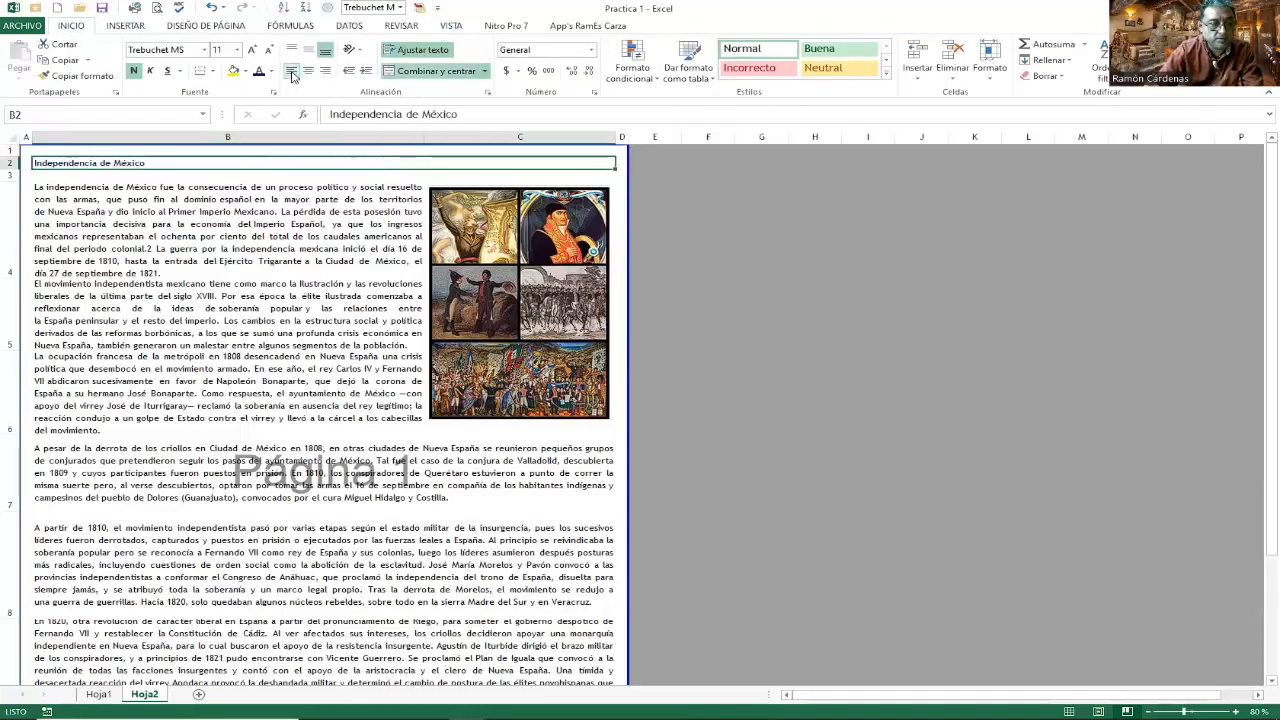
Increase the title's font size to 24 points
{"action": "left_click", "coordinate": [252, 50]}
{"action": "left_click", "coordinate": [252, 50]}
{"action": "left_click", "coordinate": [252, 50]}
{"action": "left_click", "coordinate": [252, 50]}
{"action": "left_click", "coordinate": [252, 50]}
{"action": "left_click", "coordinate": [252, 50]}
{"action": "left_click", "coordinate": [252, 50]}
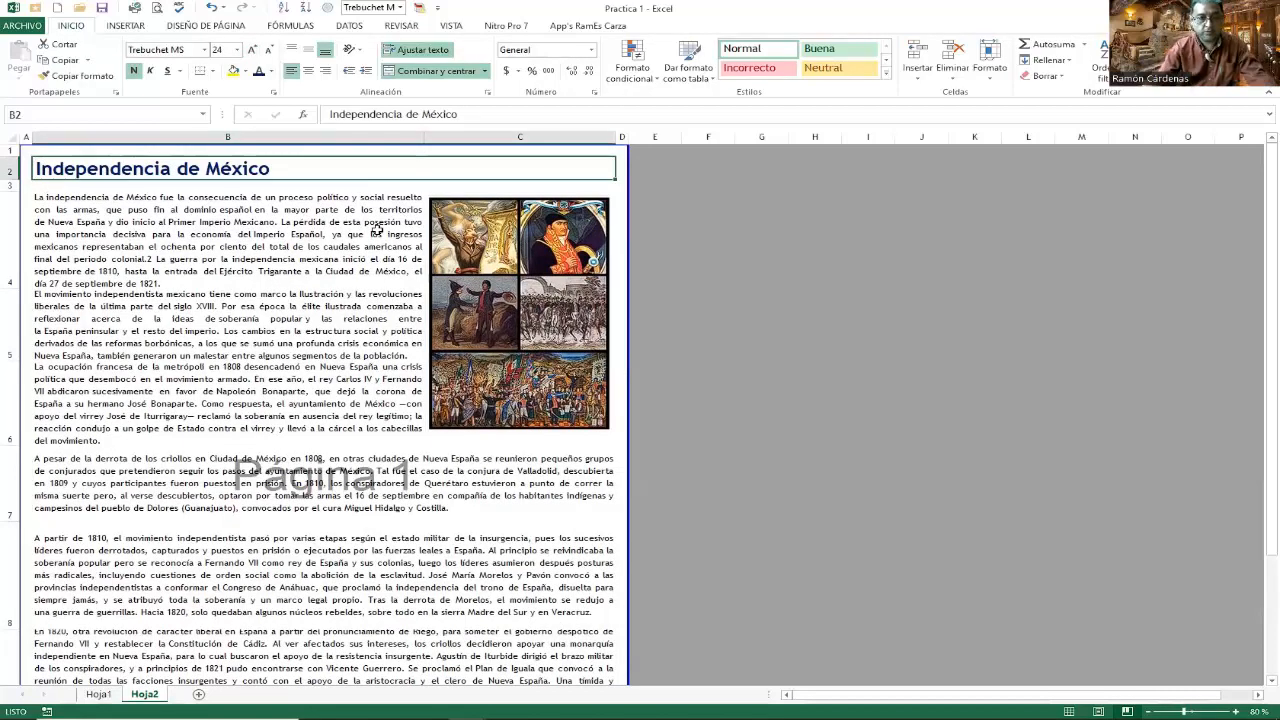
Move the collage slightly so that it lines up with the outer edge of column C
{"action": "left_click", "coordinate": [507, 244]}
{"action": "left_click_drag", "start_coordinate": [505, 243], "coordinate": [512, 239]}
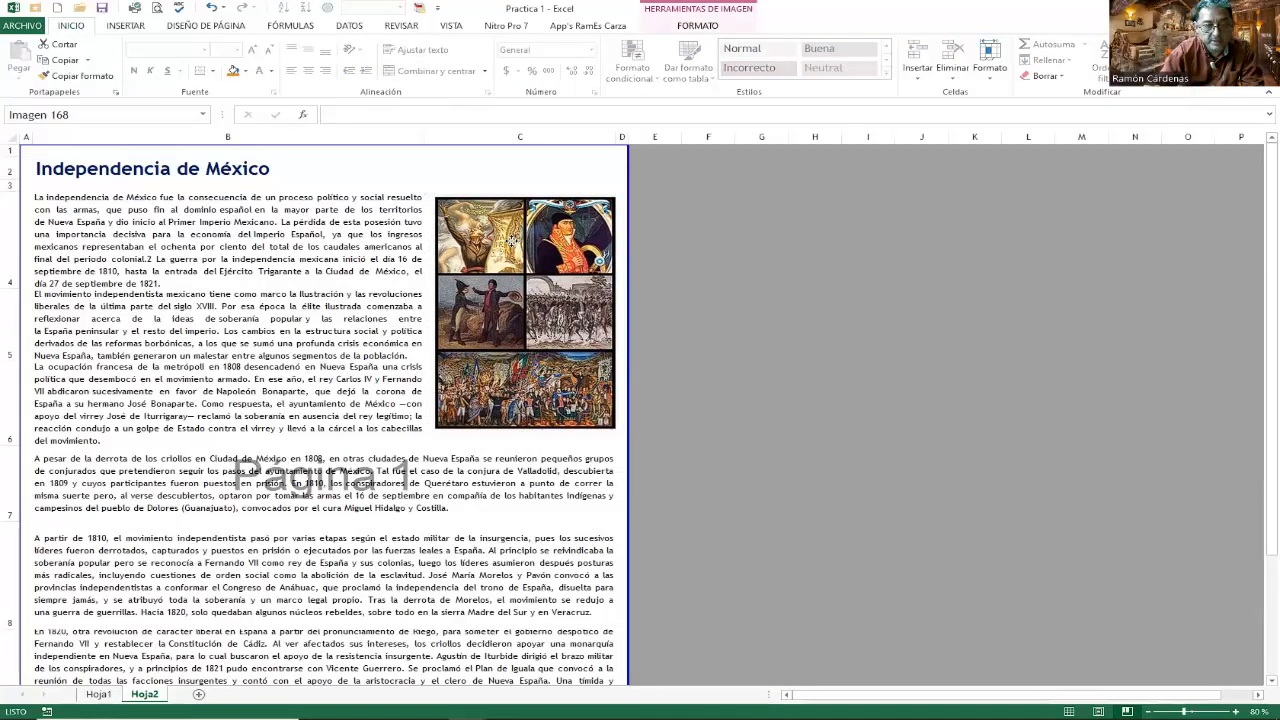
Increase the heights of rows 4, 5 and 6 slightly to add space between the paragraphs beside the collage
{"action": "left_click", "coordinate": [260, 248]}
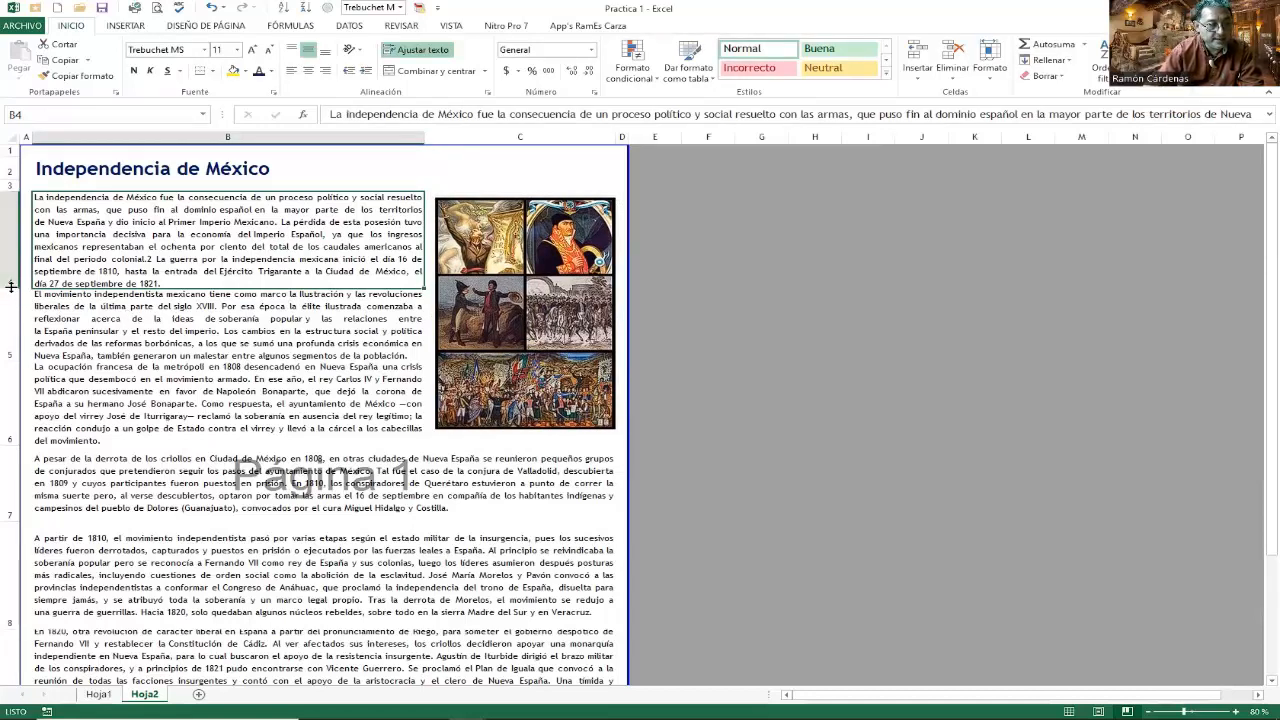
{"action": "left_click_drag", "start_coordinate": [13, 286], "coordinate": [15, 293]}
{"action": "key", "text": "Down"}
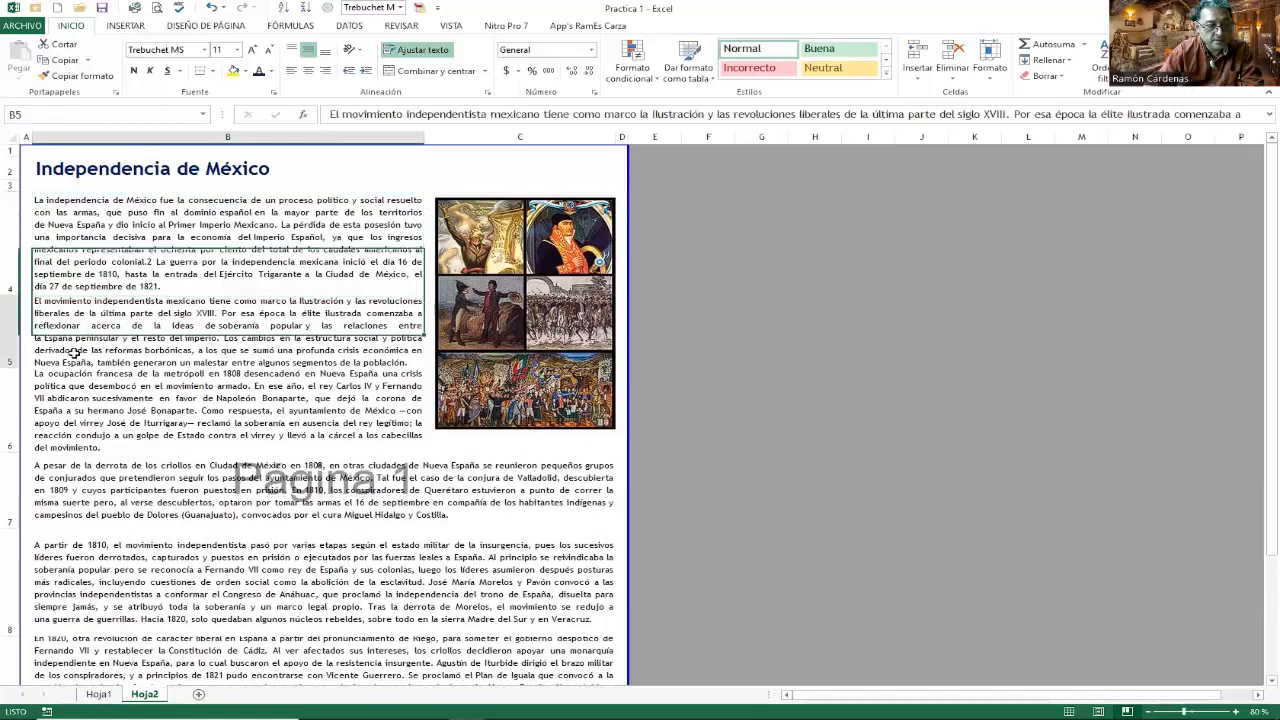
{"action": "left_click_drag", "start_coordinate": [10, 365], "coordinate": [10, 372]}
{"action": "left_click", "coordinate": [205, 425]}
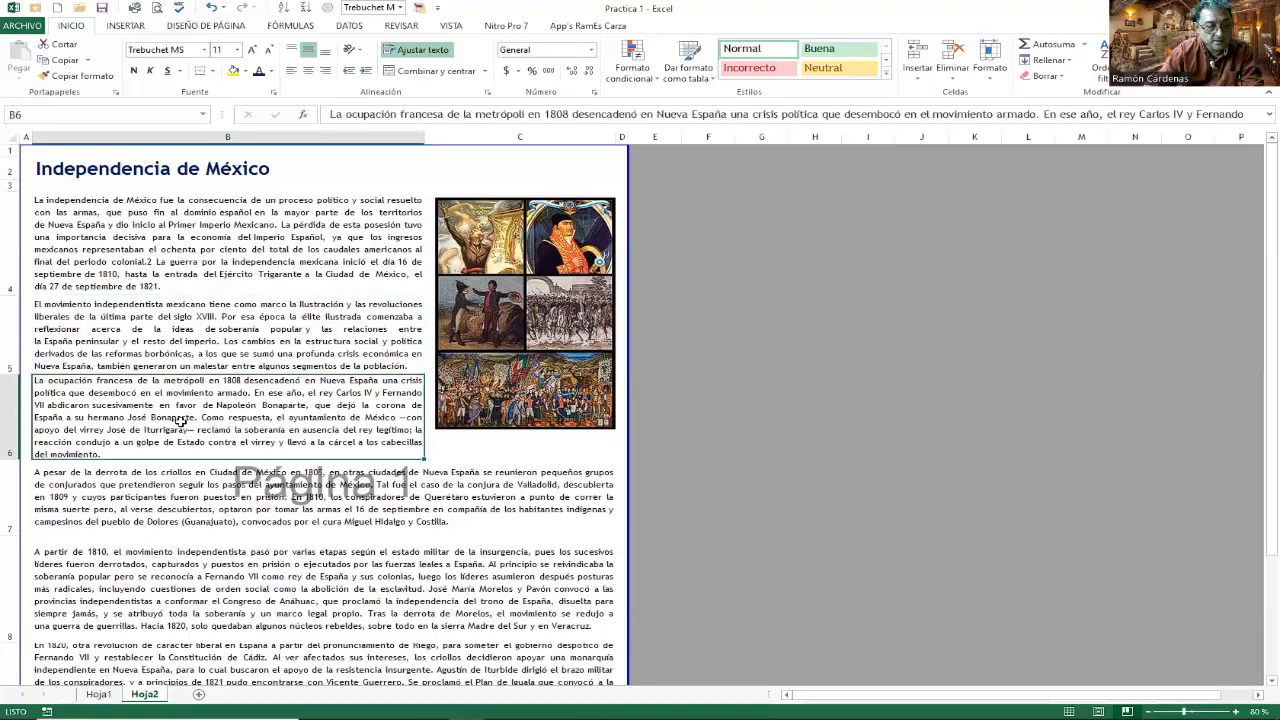
{"action": "left_click_drag", "start_coordinate": [12, 457], "coordinate": [12, 465]}
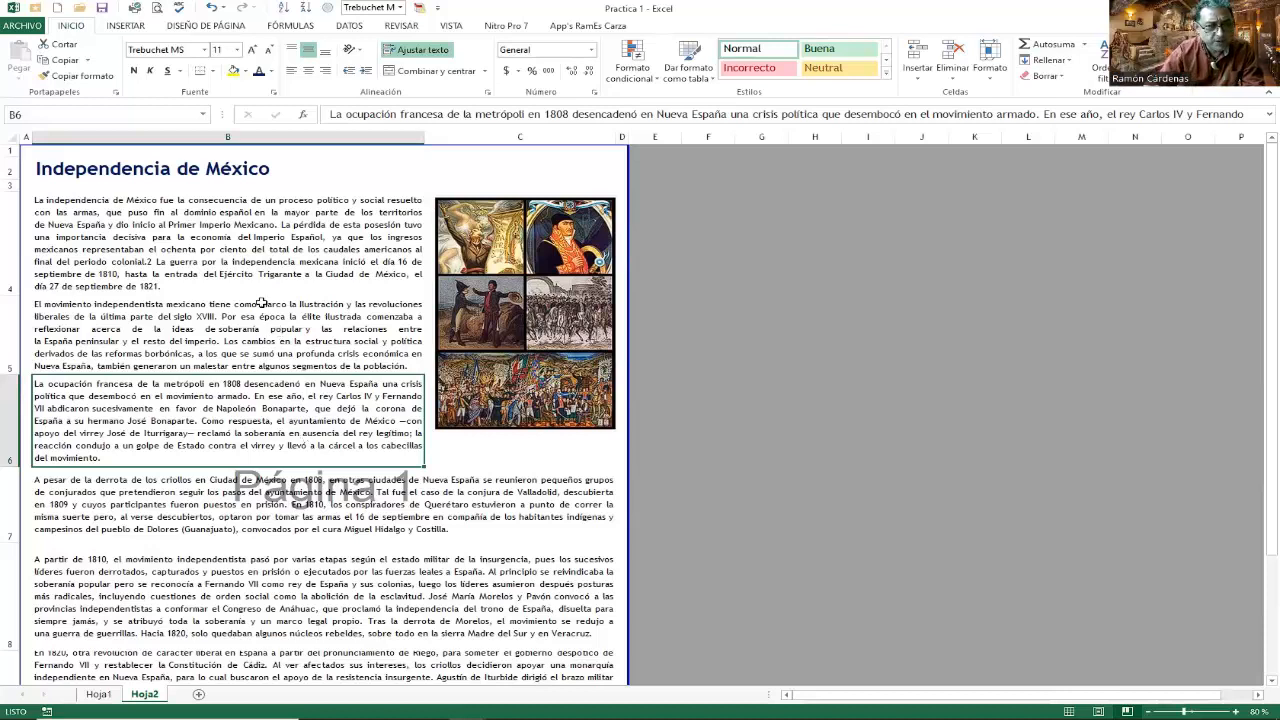
{"action": "left_click", "coordinate": [68, 210]}
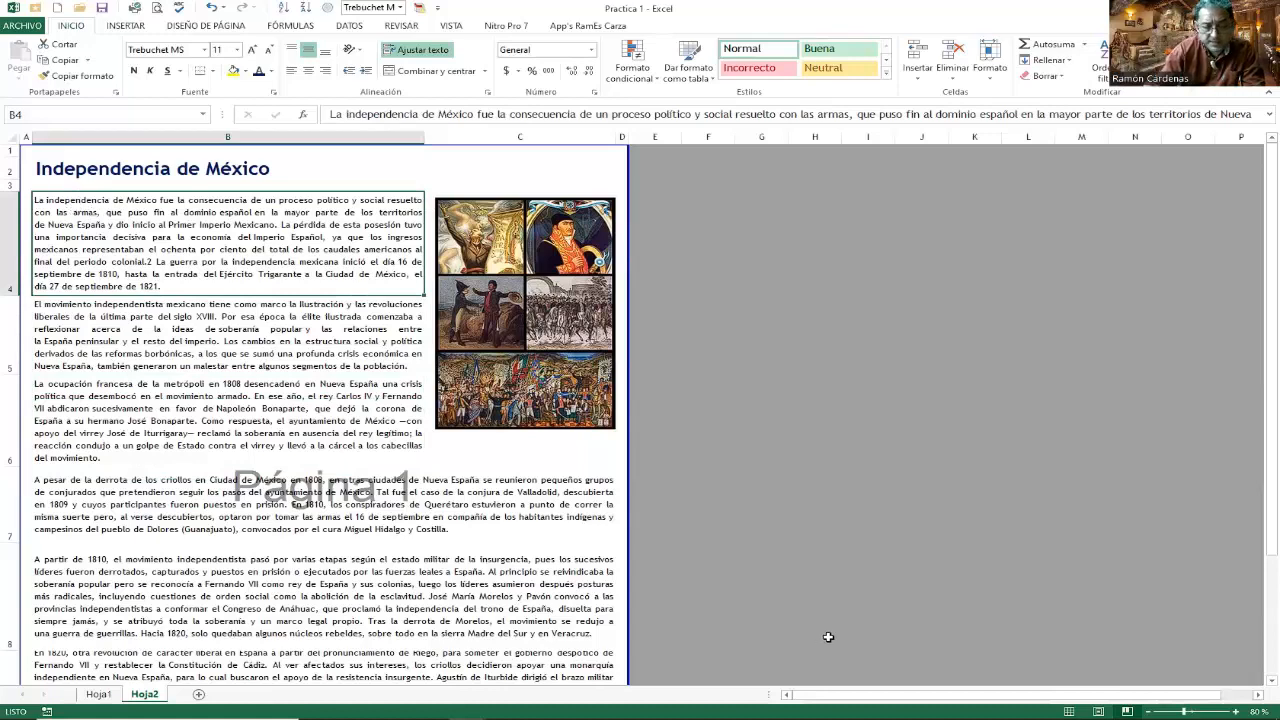
Make only the word México in the first sentence of the paragraph in B4 bold
{"action": "scroll", "coordinate": [862, 582], "scroll_direction": "up", "scroll_amount": 8, "text": "ctrl"}
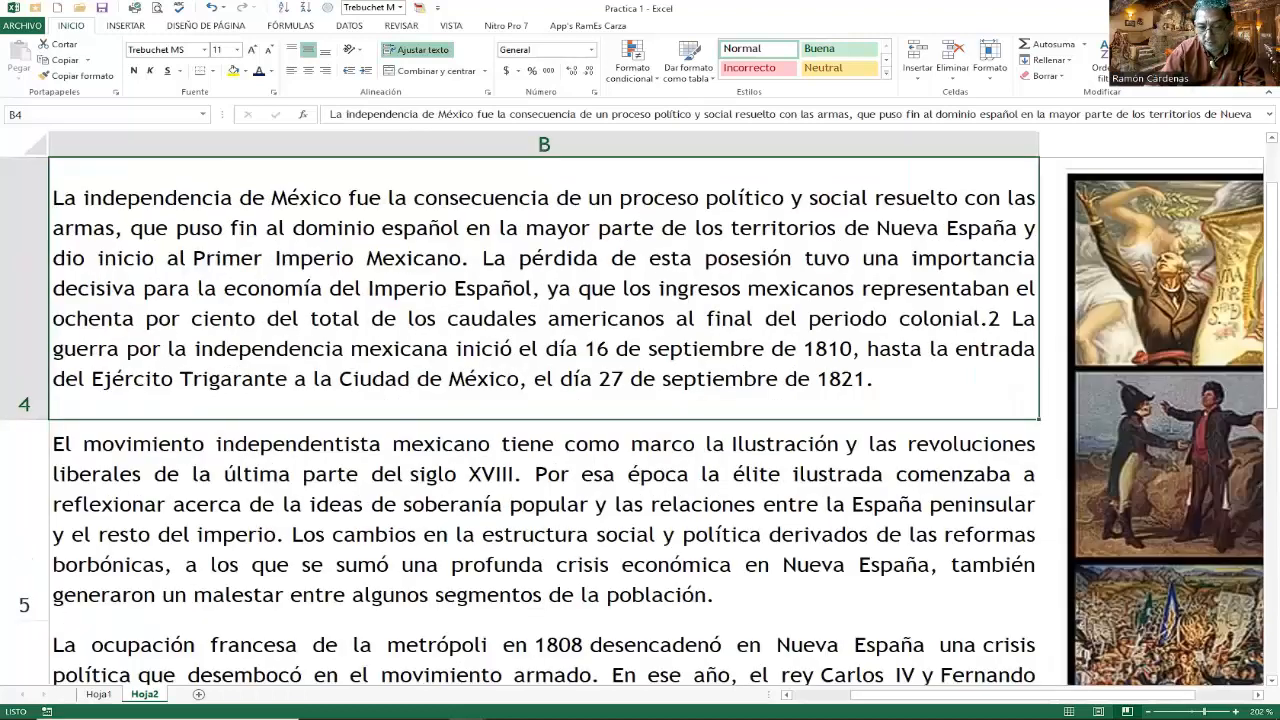
{"action": "left_click", "coordinate": [1148, 711]}
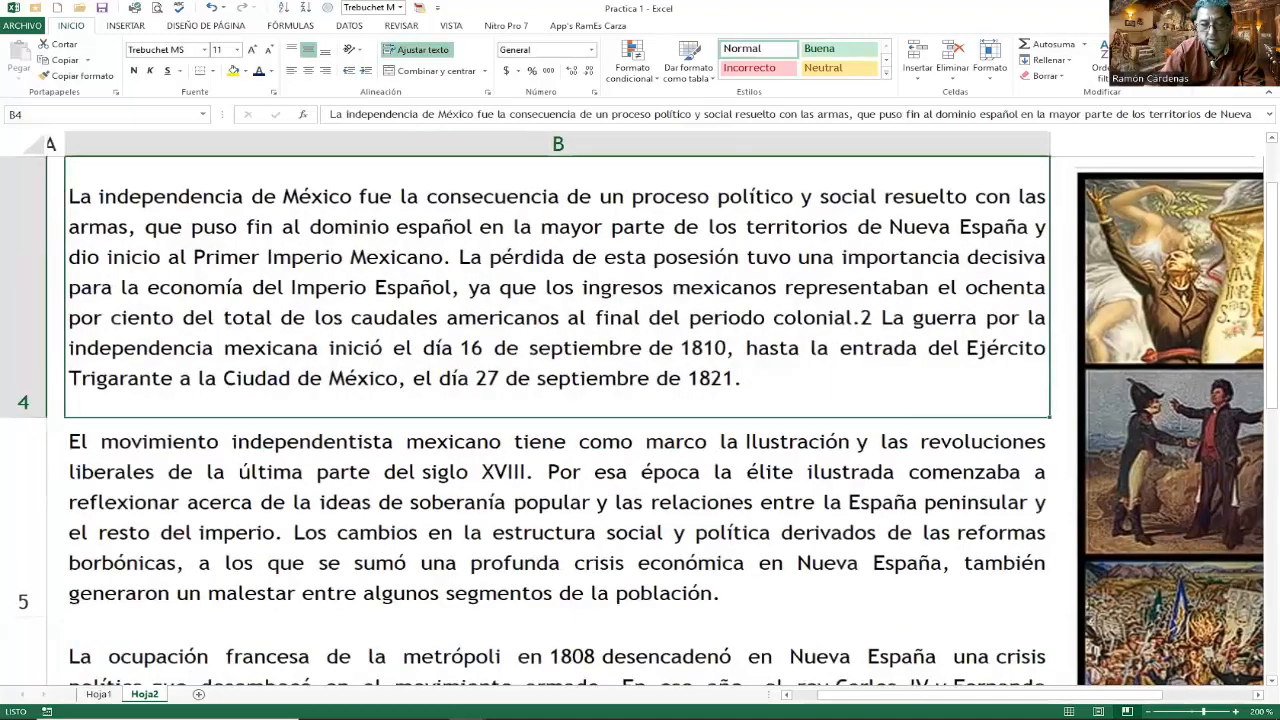
{"action": "scroll", "coordinate": [832, 638], "scroll_direction": "down", "scroll_amount": 2, "text": "ctrl"}
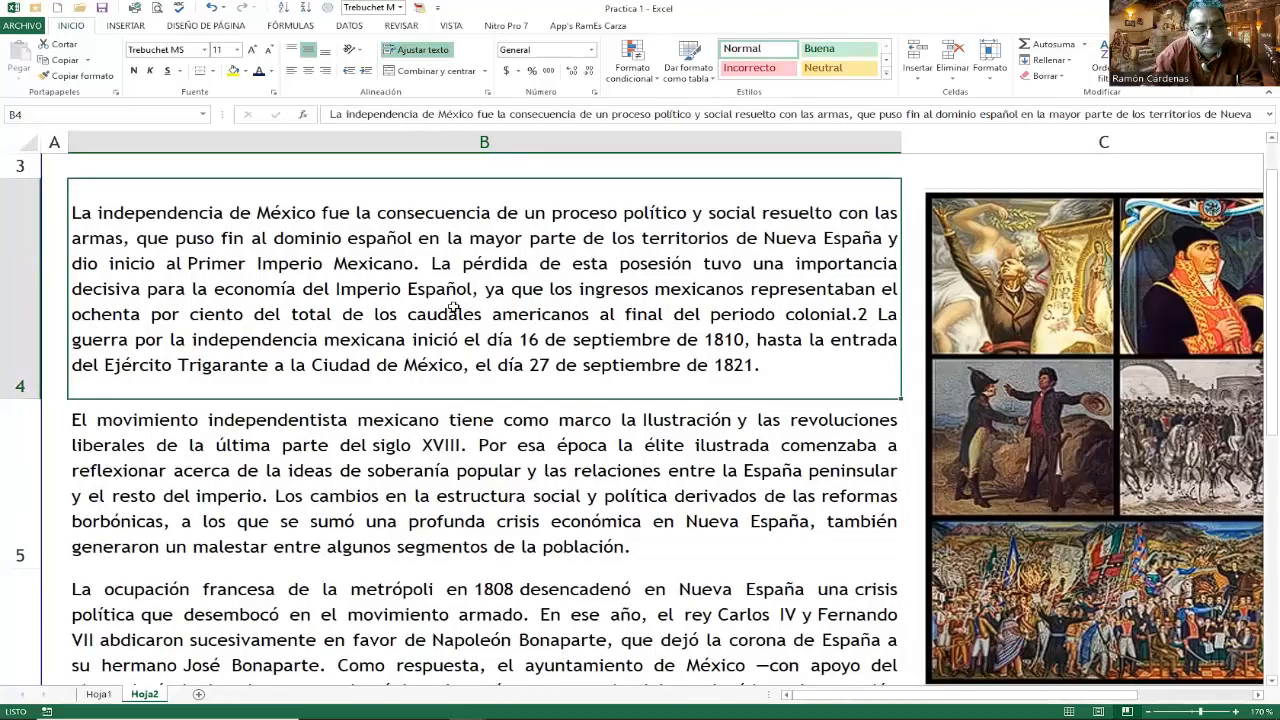
{"action": "double_click", "coordinate": [295, 214]}
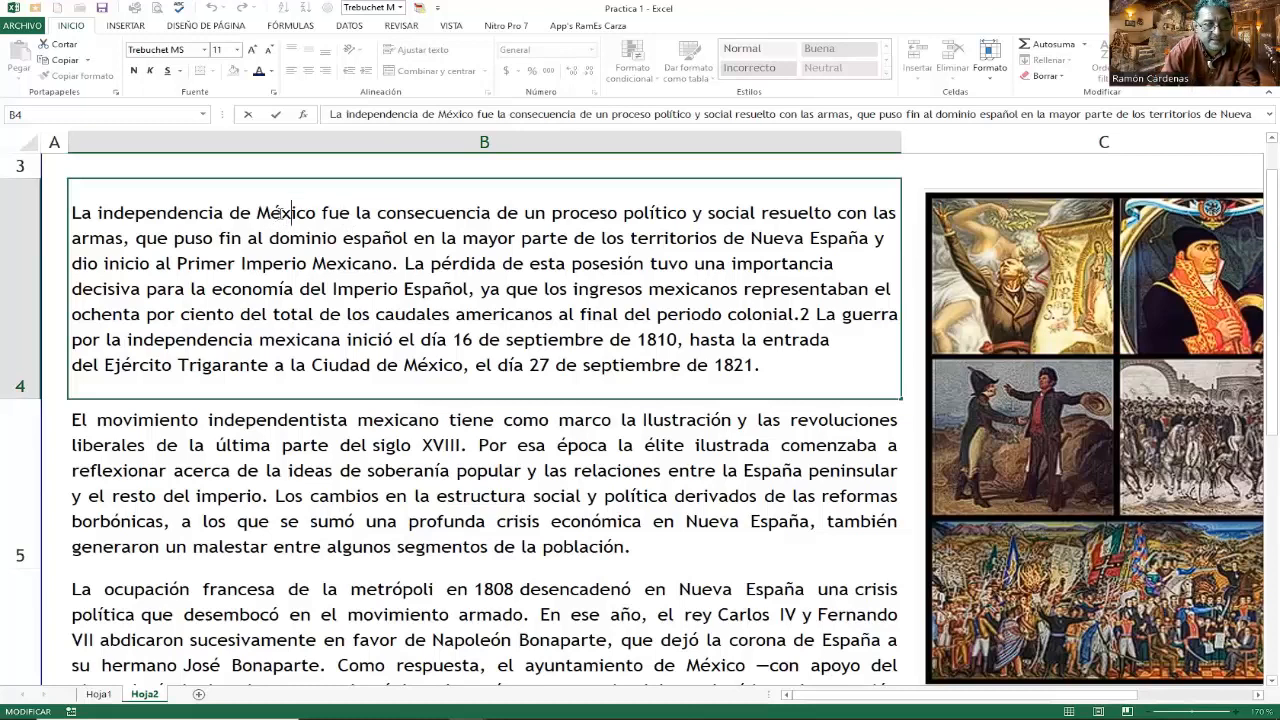
{"action": "left_click_drag", "start_coordinate": [229, 213], "coordinate": [350, 213]}
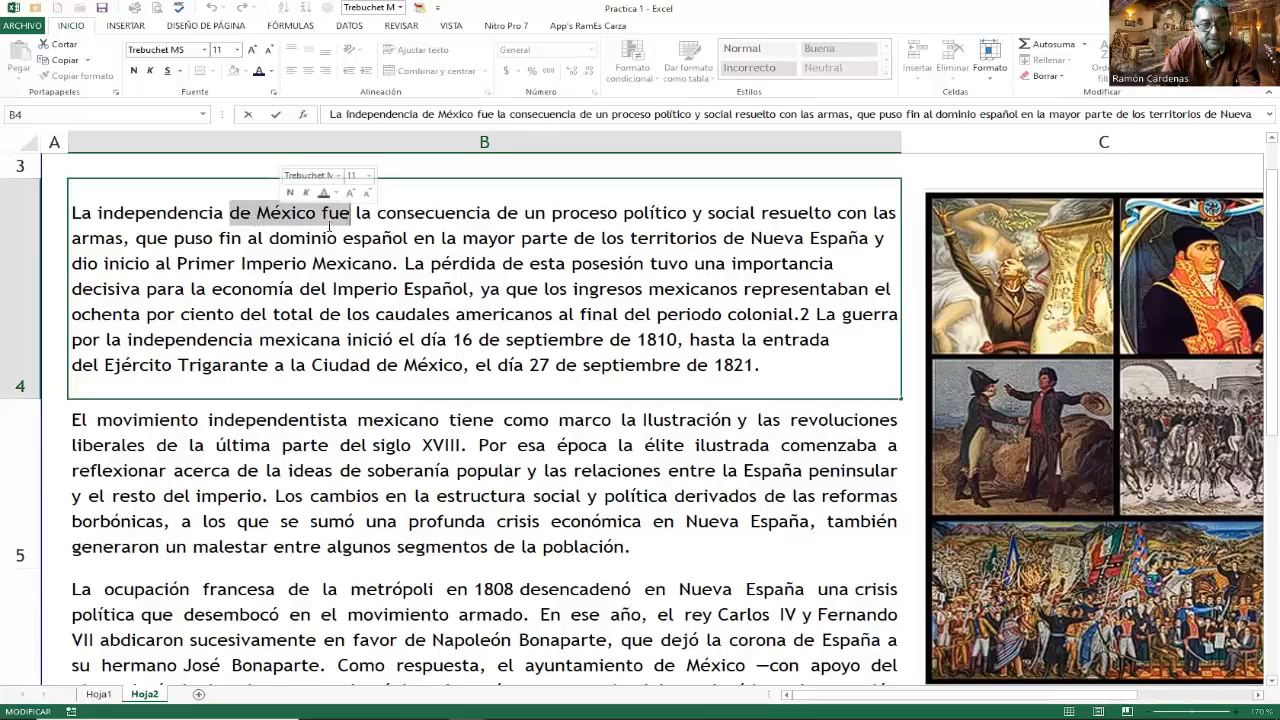
{"action": "left_click", "coordinate": [257, 213]}
{"action": "left_click_drag", "start_coordinate": [257, 213], "coordinate": [311, 213]}
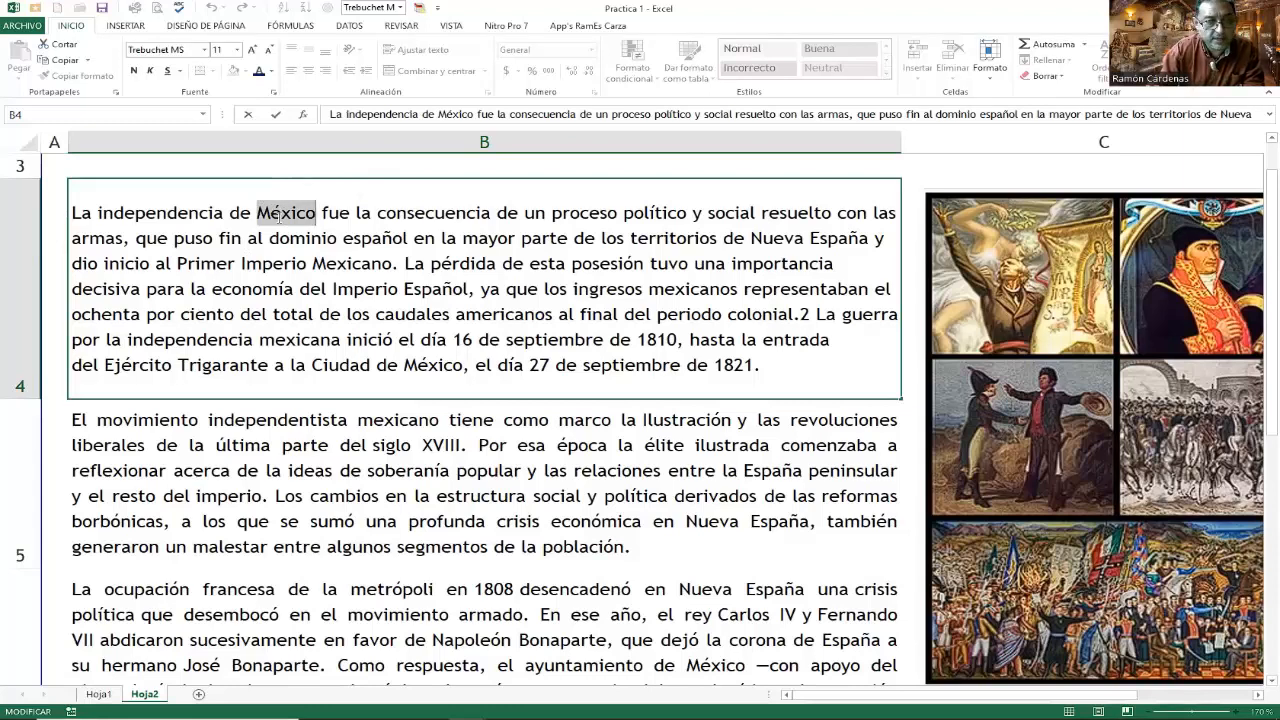
{"action": "right_click", "coordinate": [281, 216]}
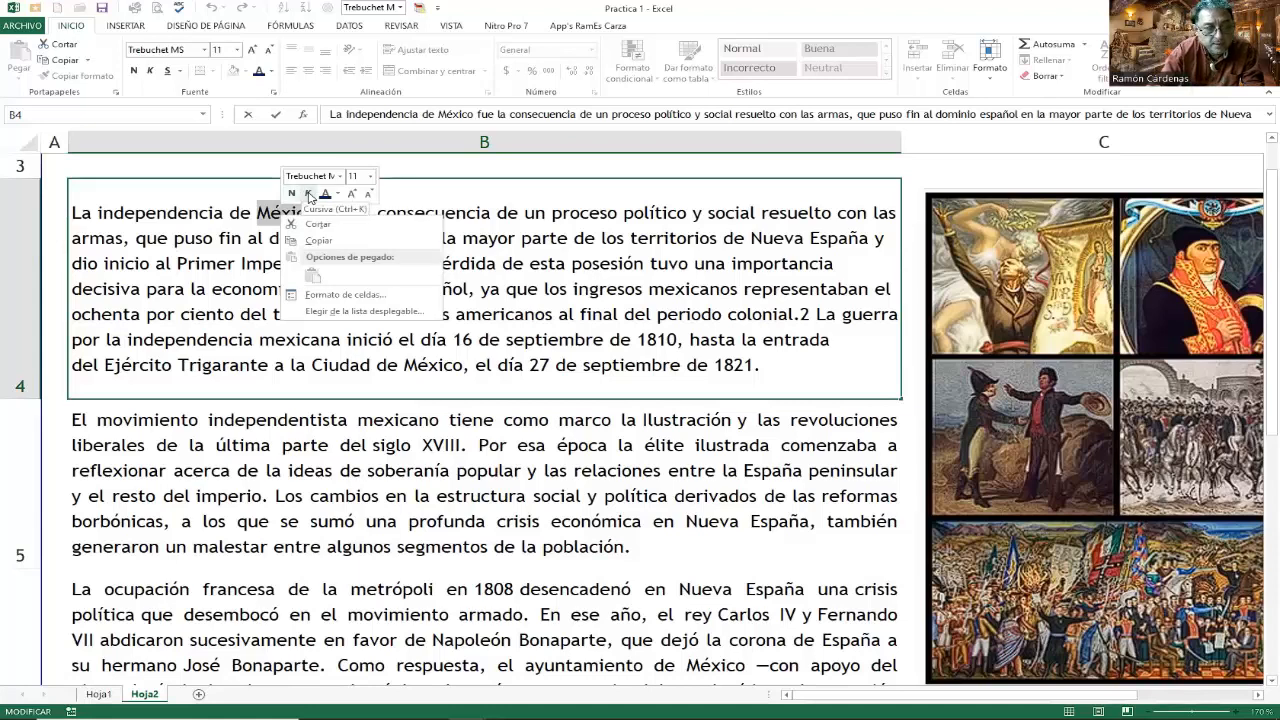
{"action": "left_click", "coordinate": [291, 194]}
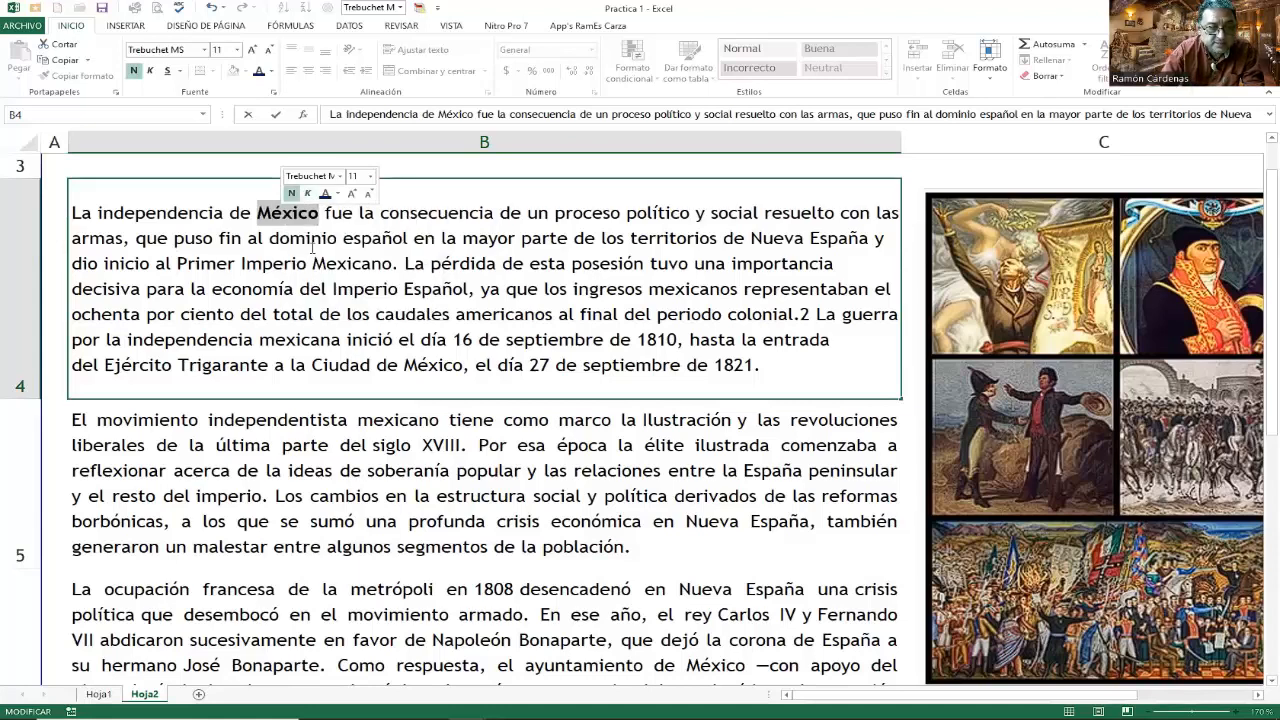
Colour the bold word México in B4 standard blue and finish editing the cell
{"action": "left_click", "coordinate": [339, 195]}
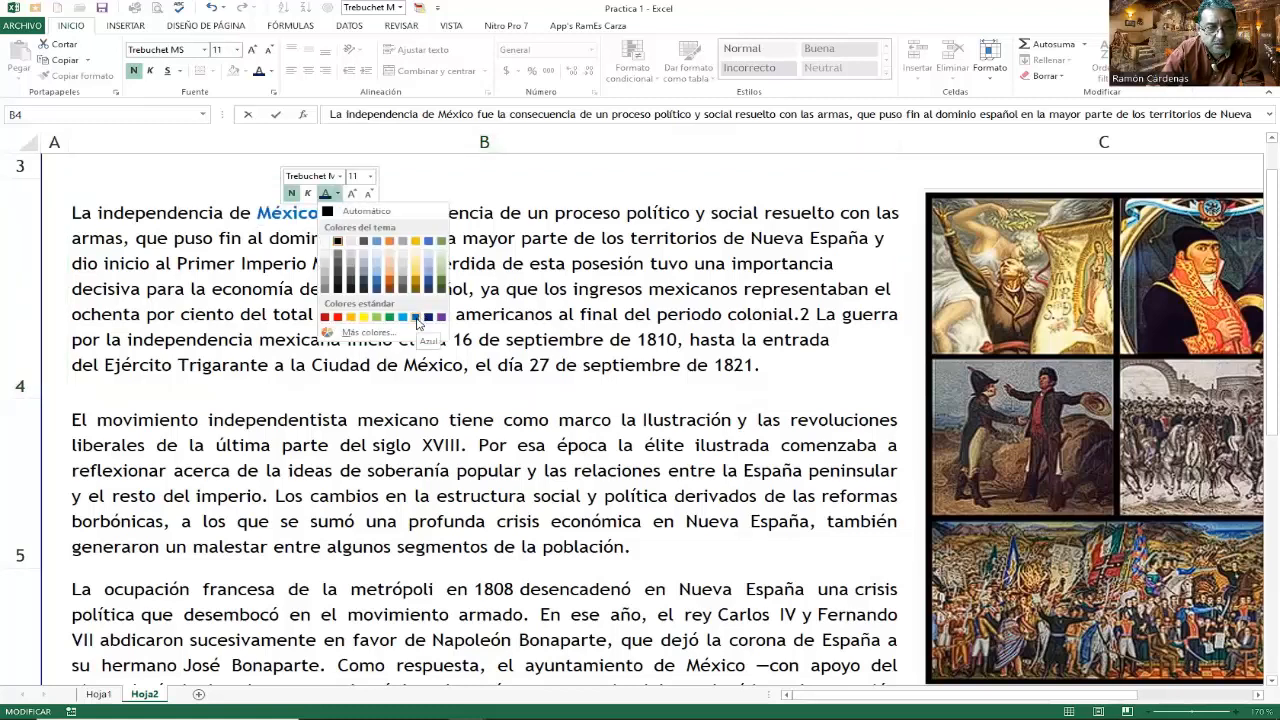
{"action": "left_click", "coordinate": [416, 318]}
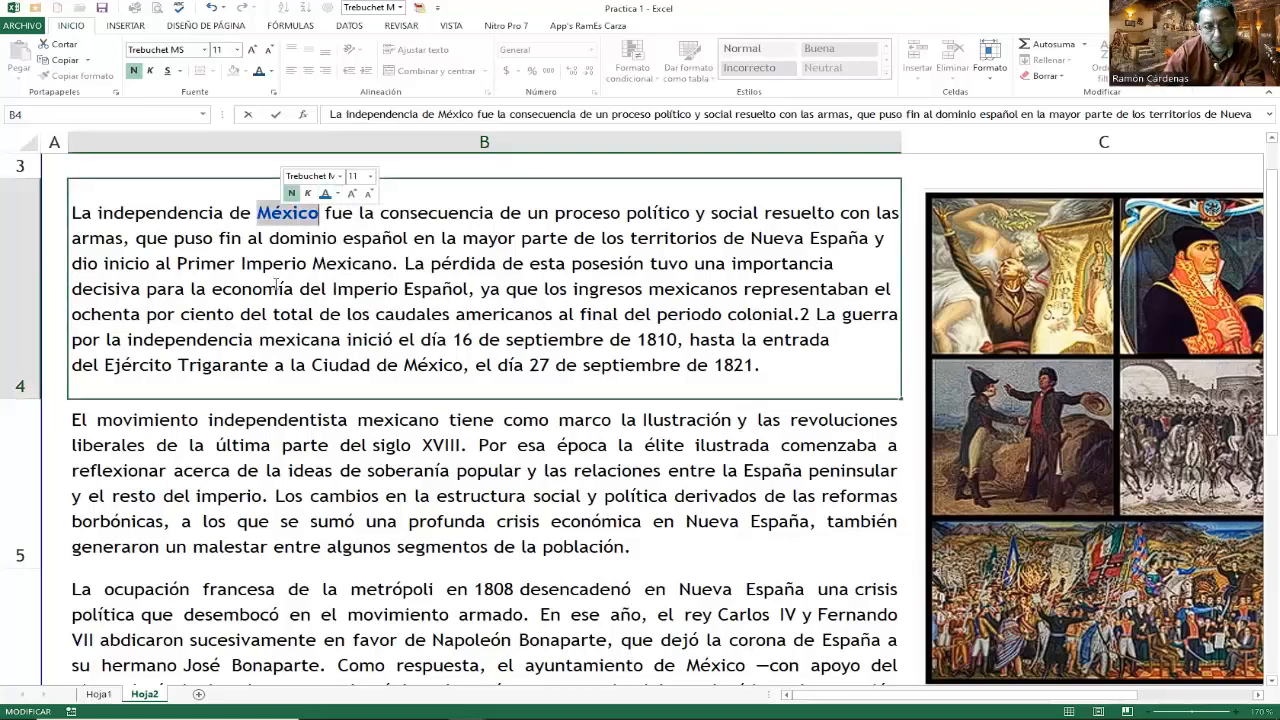
{"action": "left_click", "coordinate": [292, 263]}
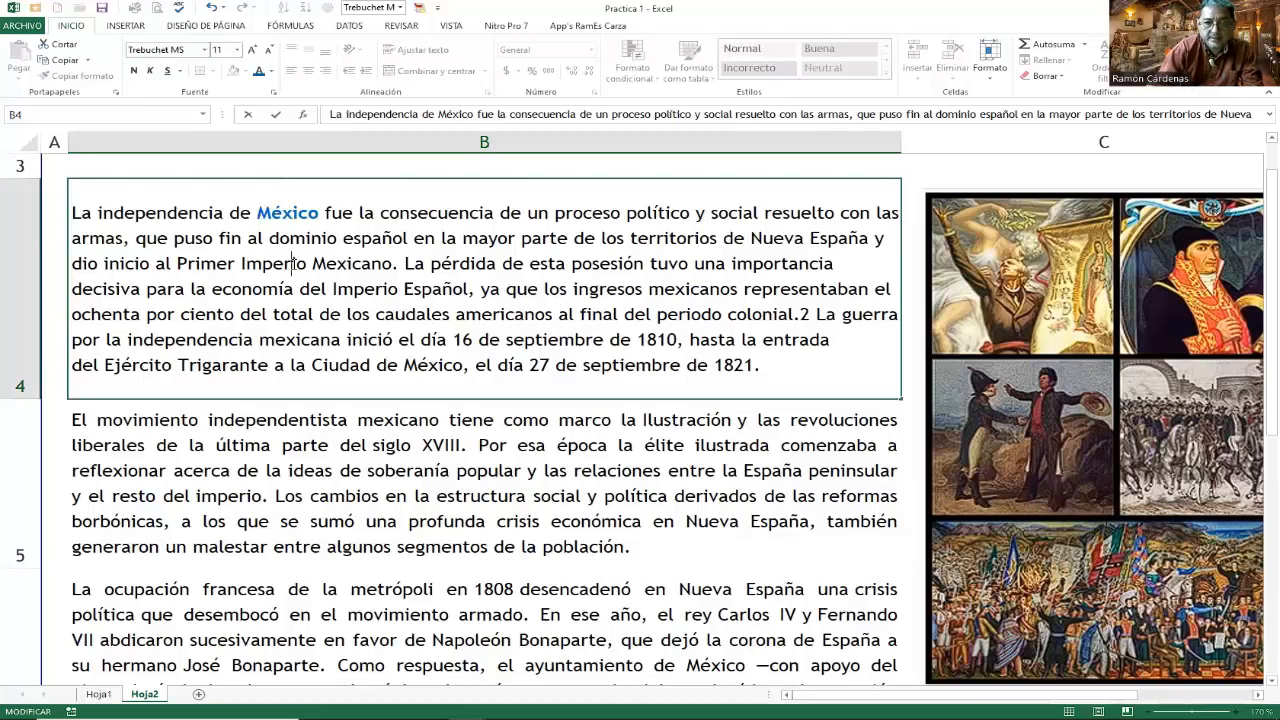
{"action": "left_click", "coordinate": [392, 428]}
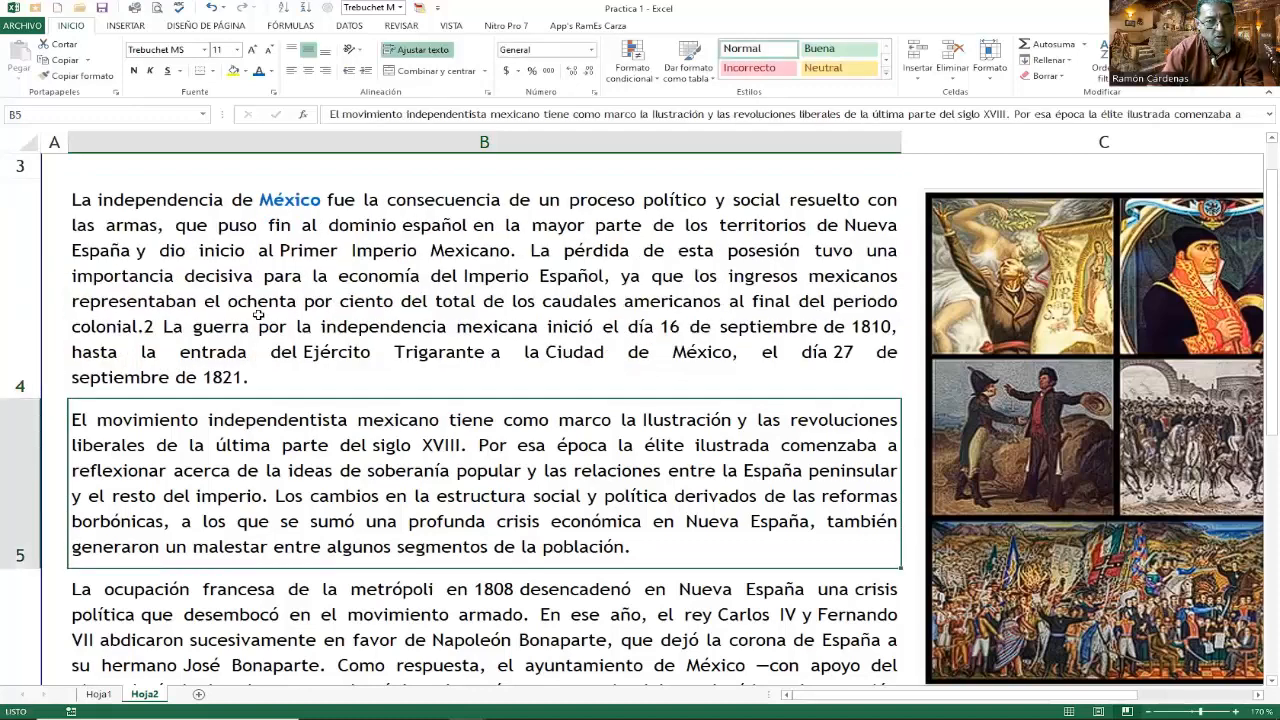
Format the date 16 de septiembre de 1810 within B4 as bold, italic and dark red
{"action": "double_click", "coordinate": [292, 199]}
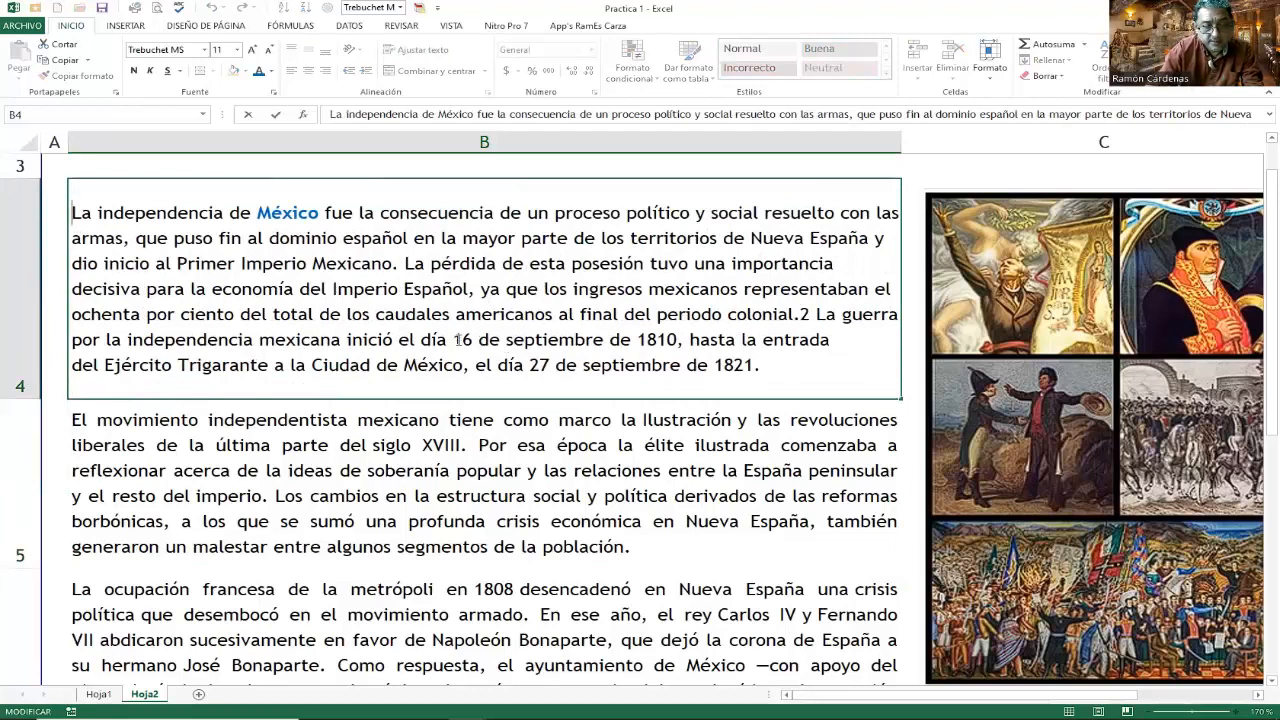
{"action": "left_click_drag", "start_coordinate": [454, 341], "coordinate": [680, 343]}
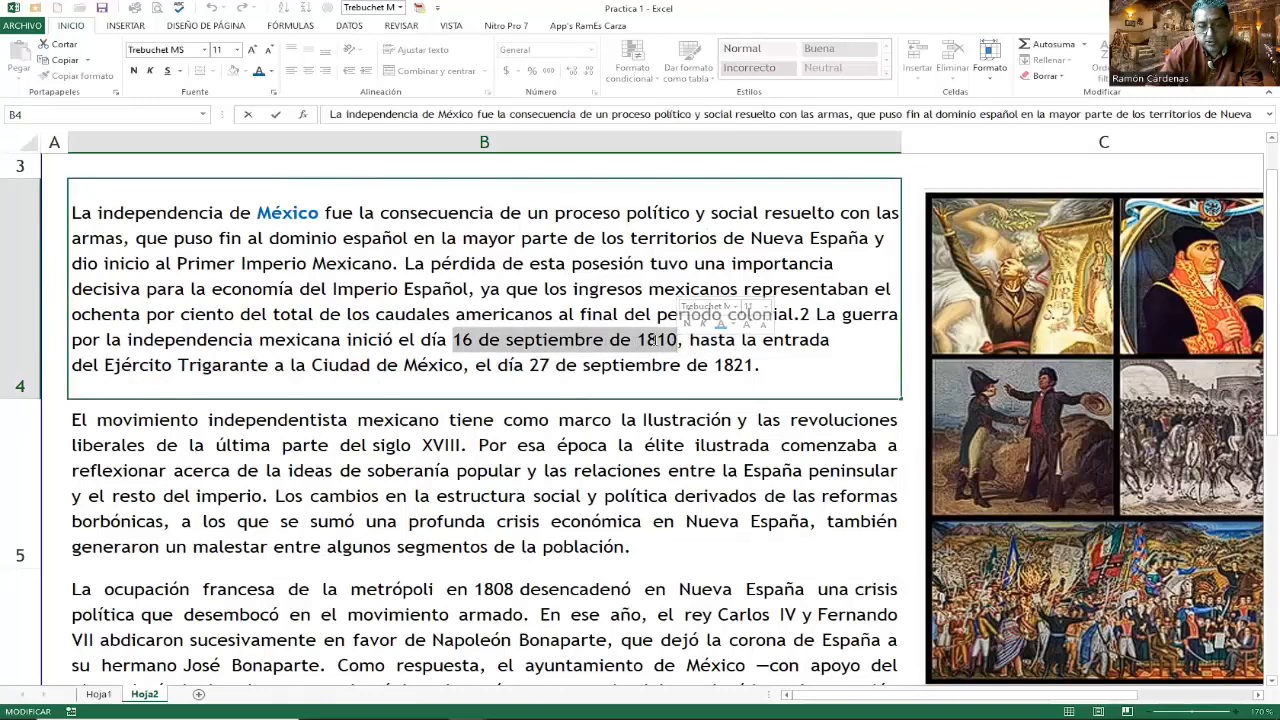
{"action": "left_click", "coordinate": [687, 324]}
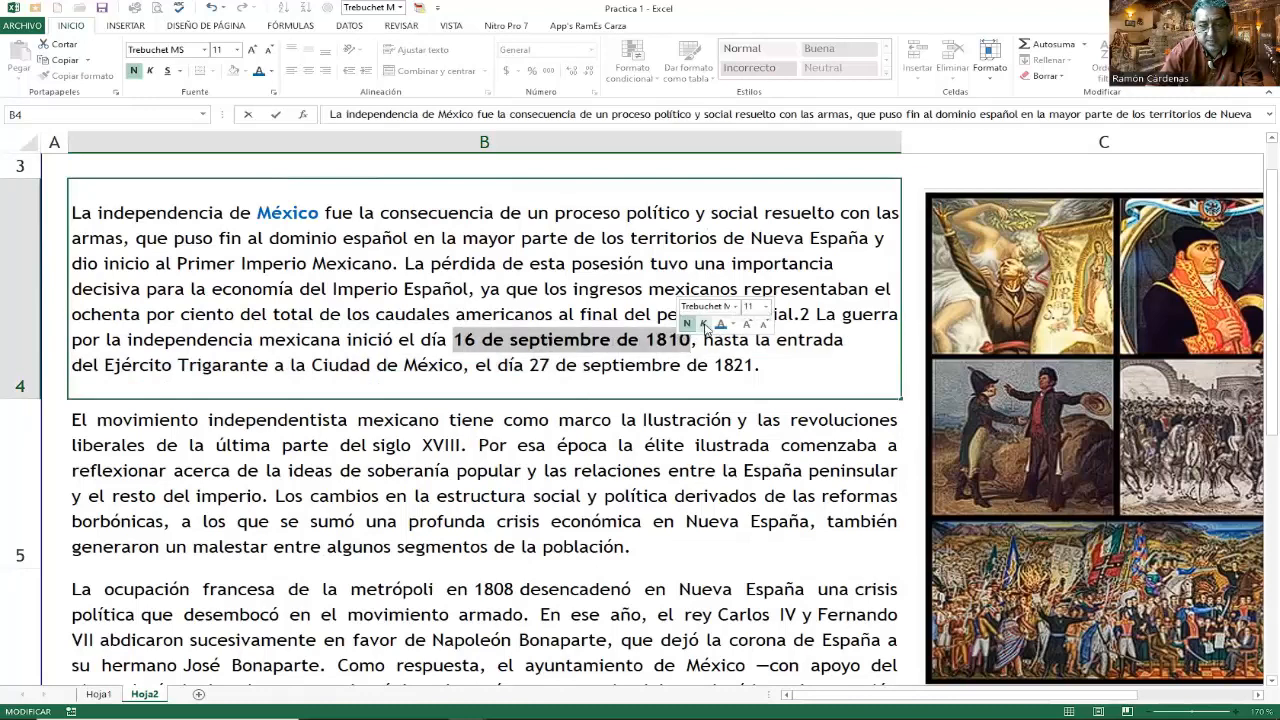
{"action": "left_click", "coordinate": [704, 325]}
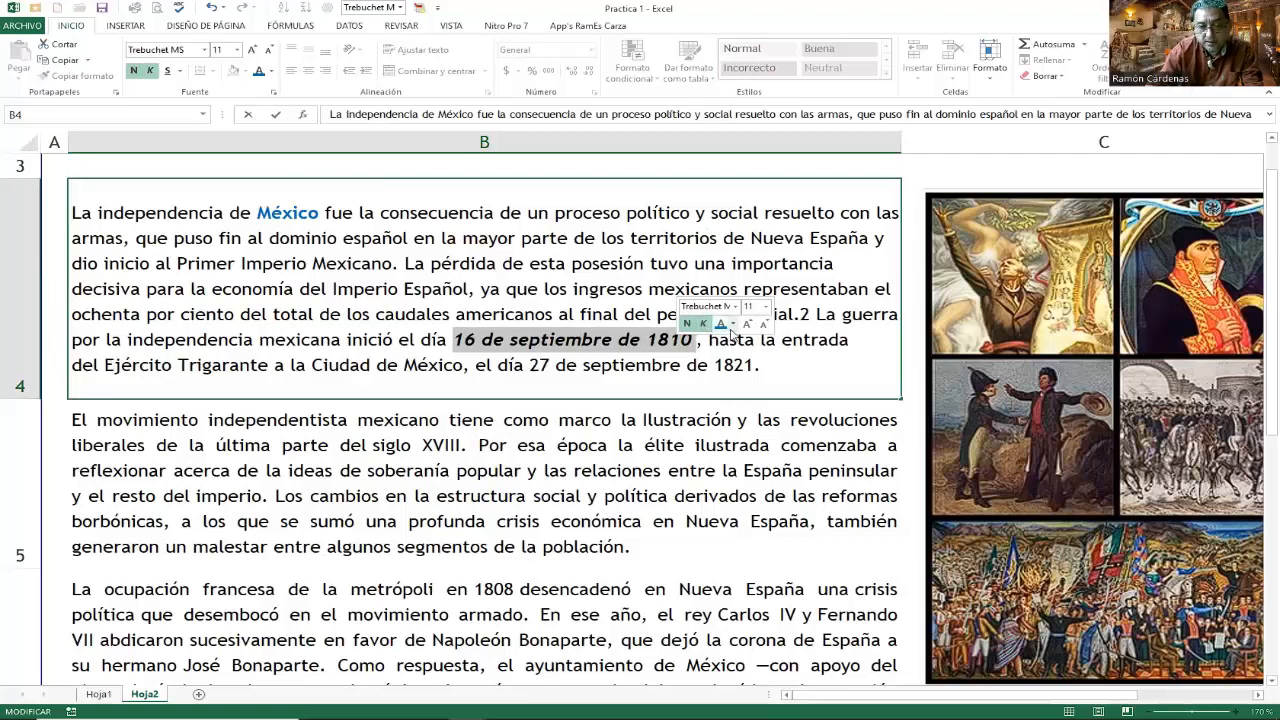
{"action": "left_click", "coordinate": [733, 326]}
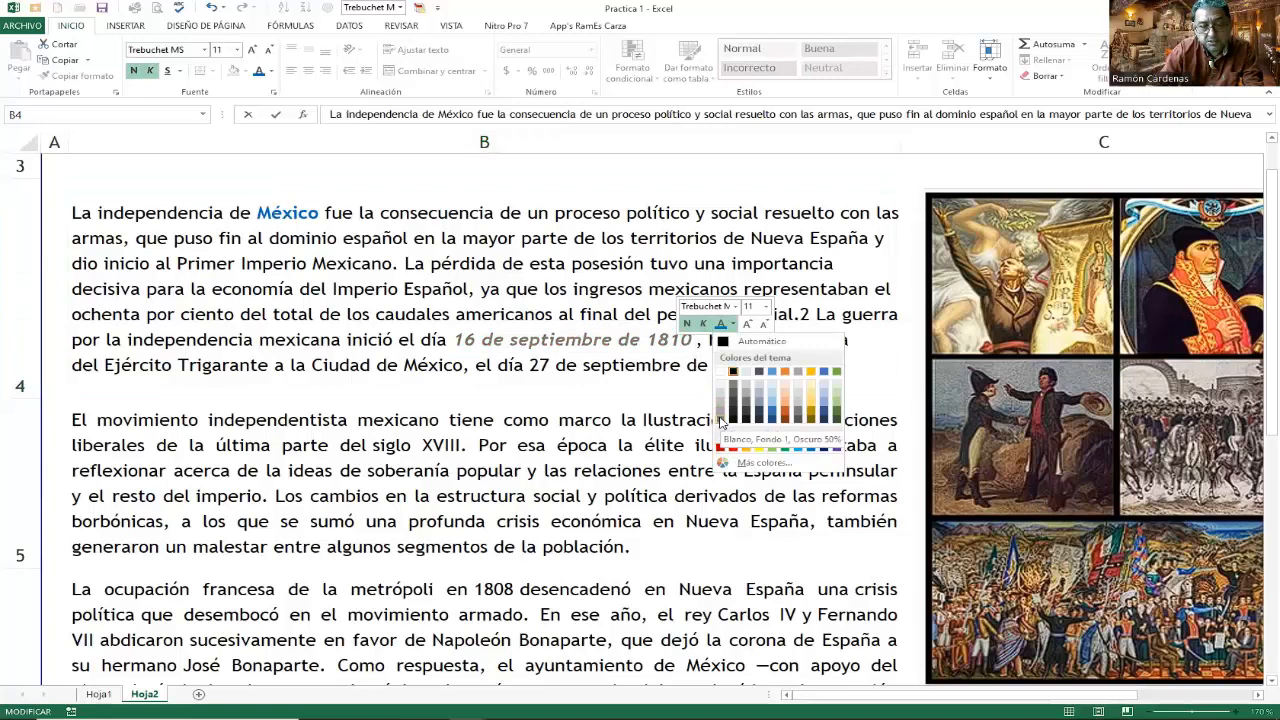
{"action": "left_click", "coordinate": [721, 448]}
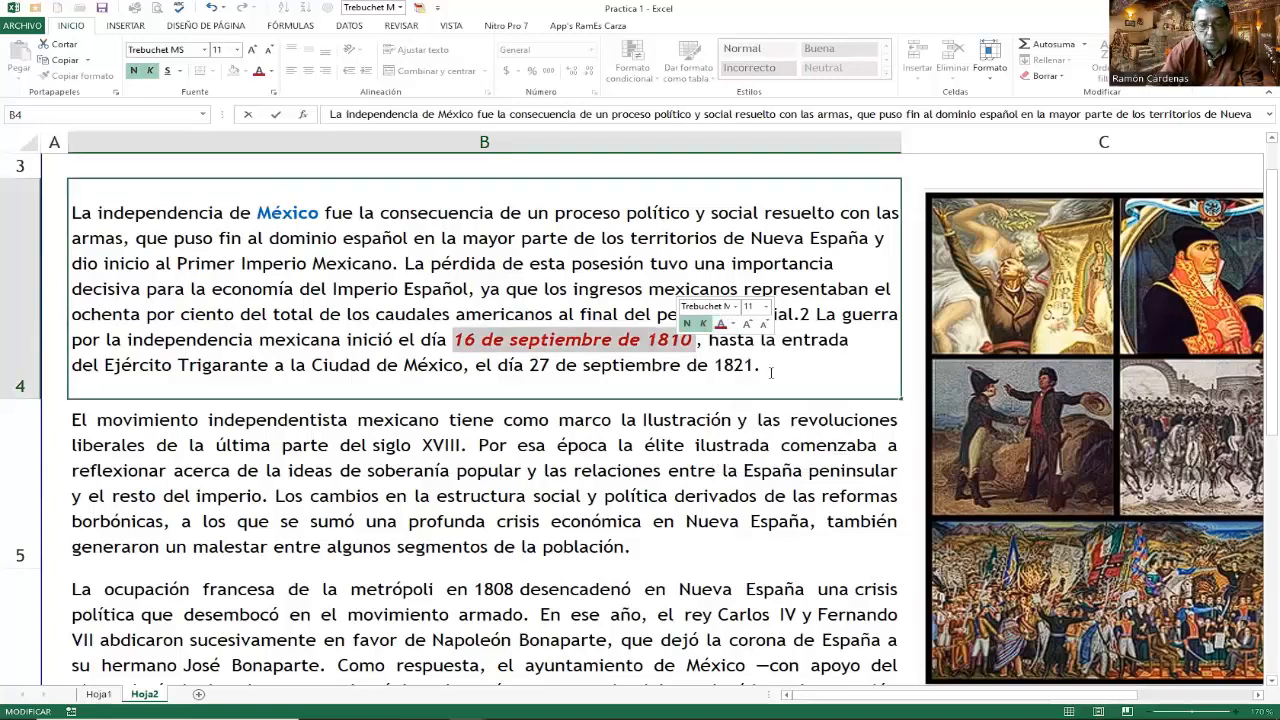
{"action": "left_click", "coordinate": [743, 407]}
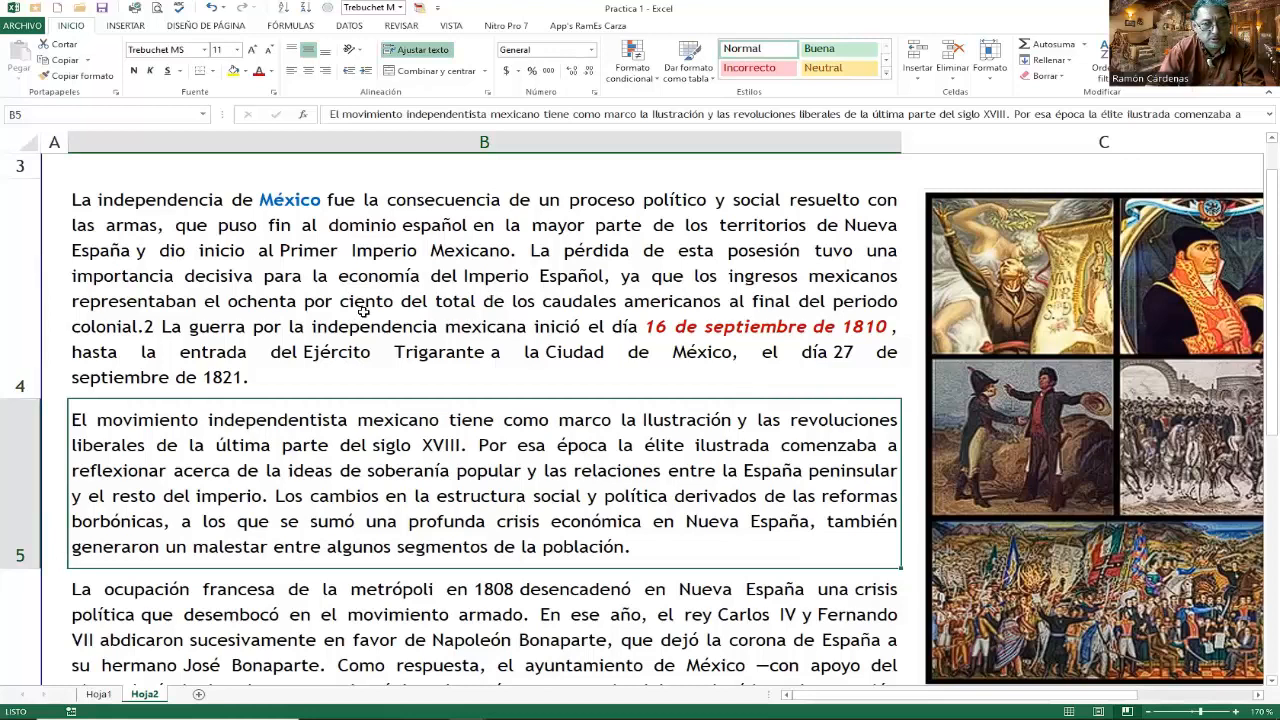
Split the paragraph in B4 after "periodo colonial." with two line breaks, leaving a blank line before "2 La guerra"
{"action": "left_click", "coordinate": [148, 328]}
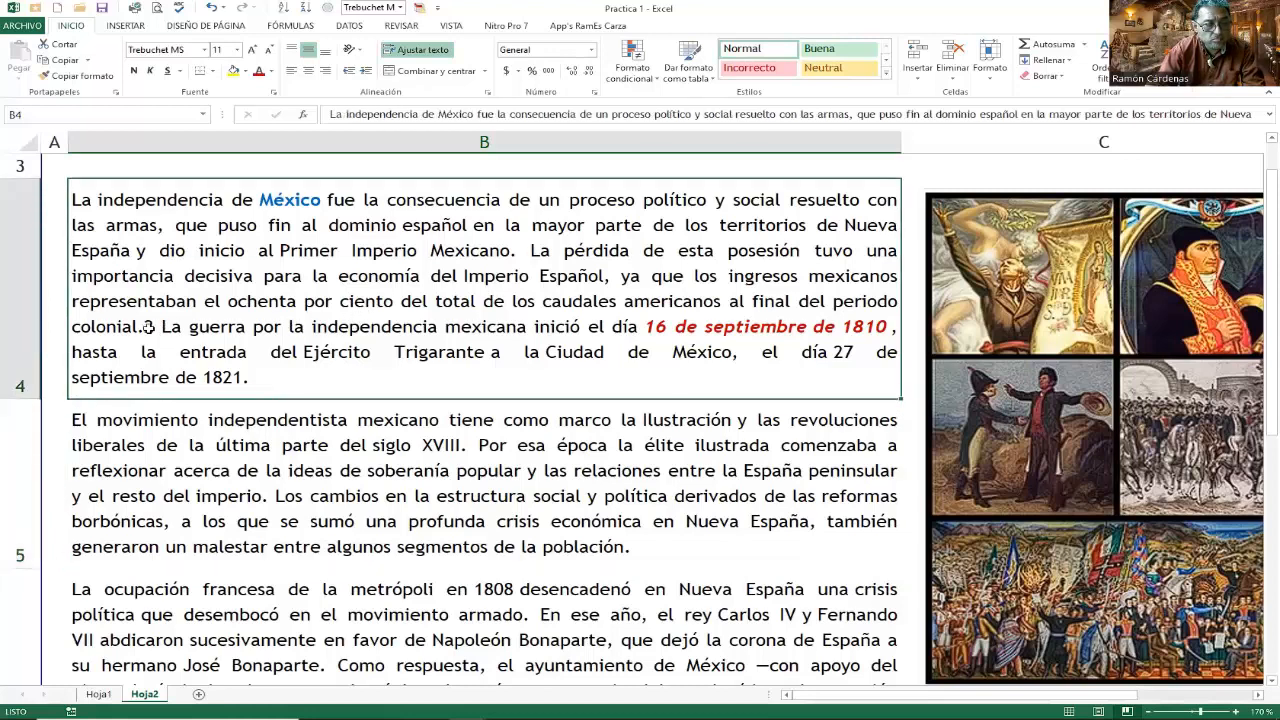
{"action": "double_click", "coordinate": [145, 327]}
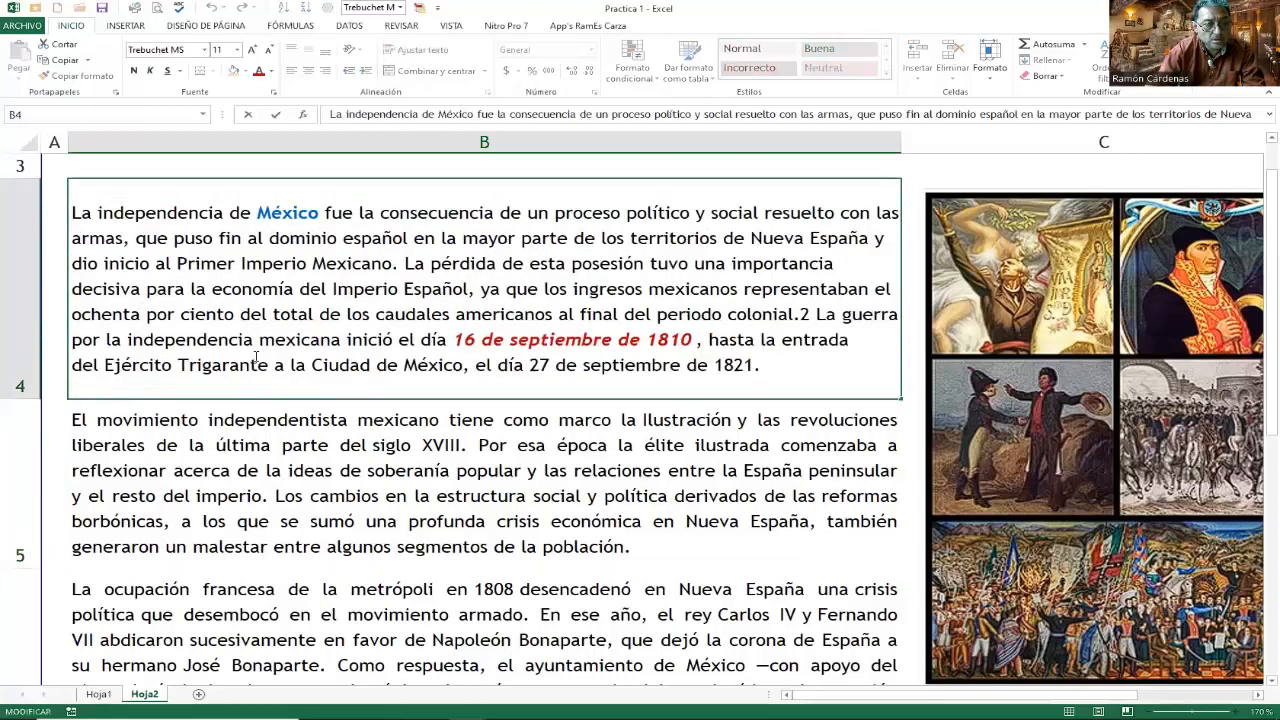
{"action": "left_click", "coordinate": [802, 316]}
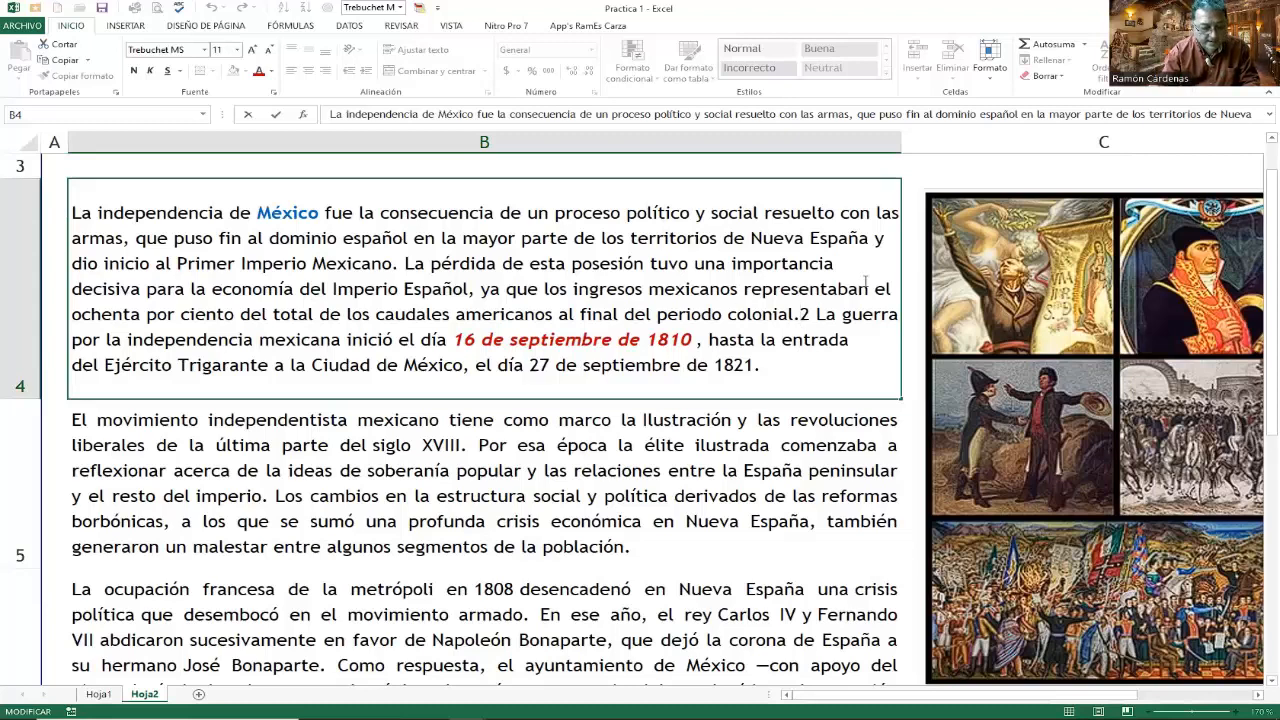
{"action": "key", "text": "alt"}
{"action": "key", "text": "alt+Return"}
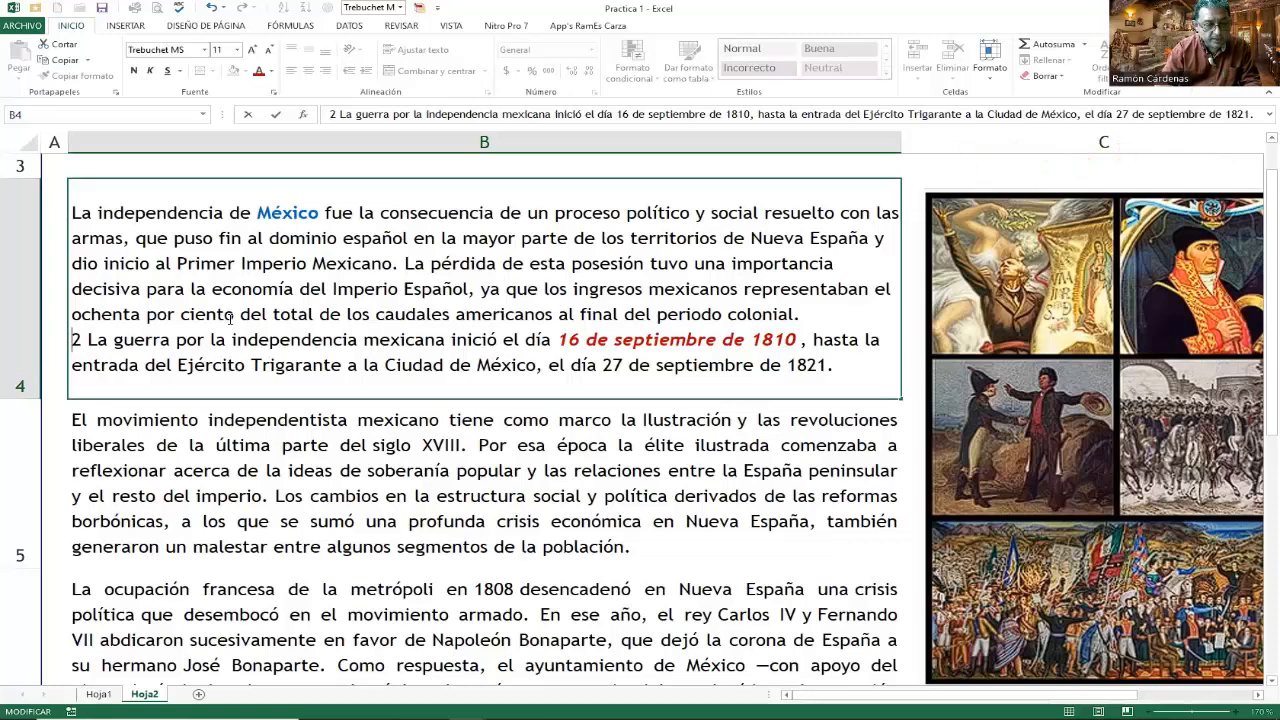
{"action": "key", "text": "alt+Return"}
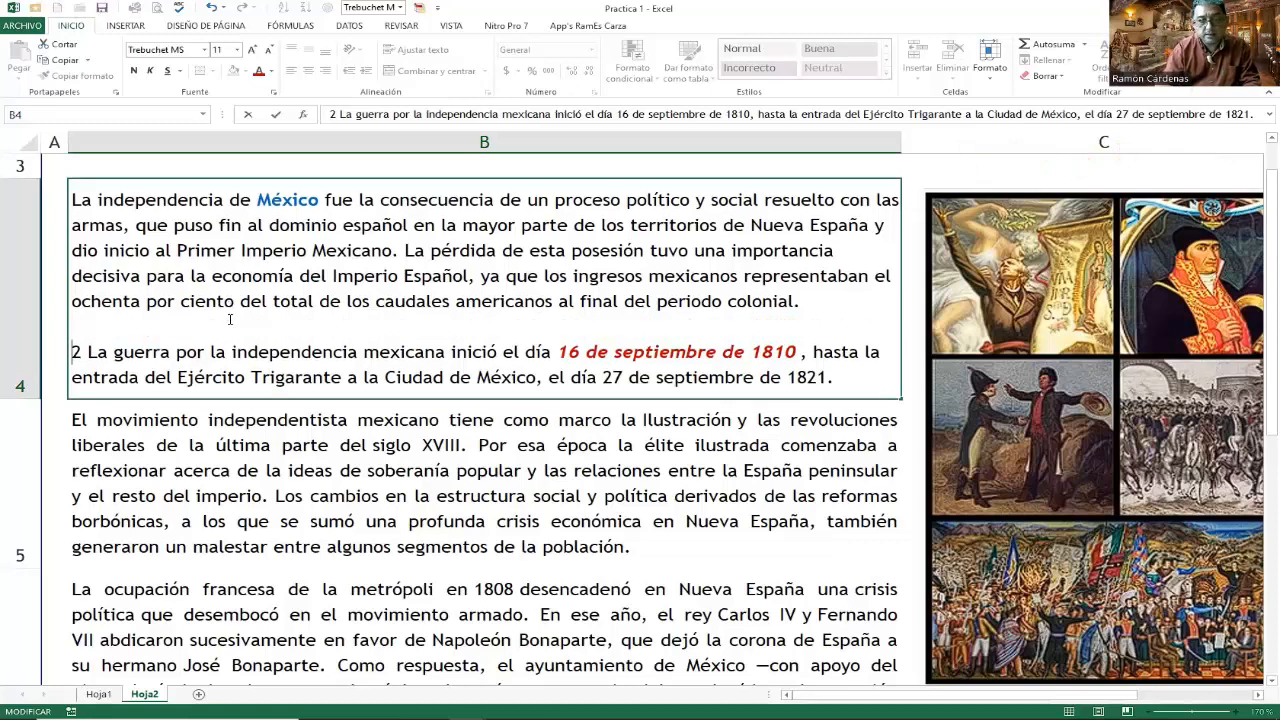
{"action": "key", "text": "Return"}
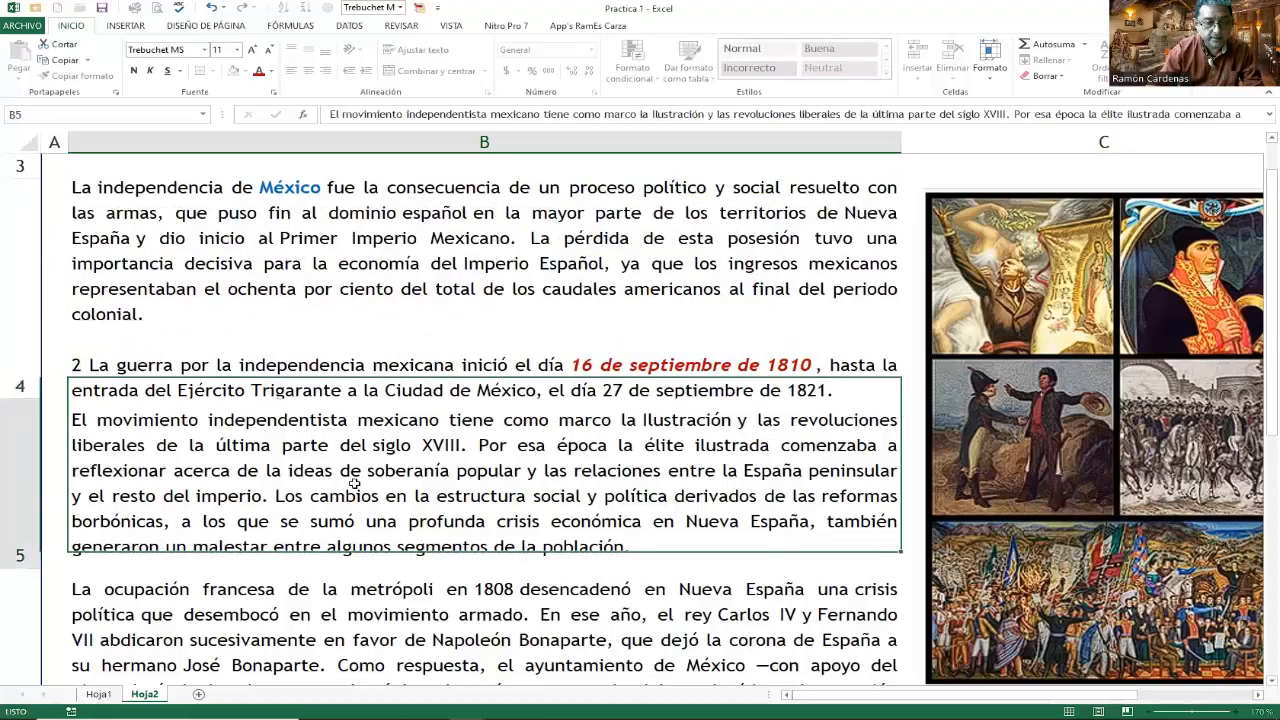
Autofit the height of row 4 to the paragraph that is now split in two
{"action": "left_click", "coordinate": [276, 353]}
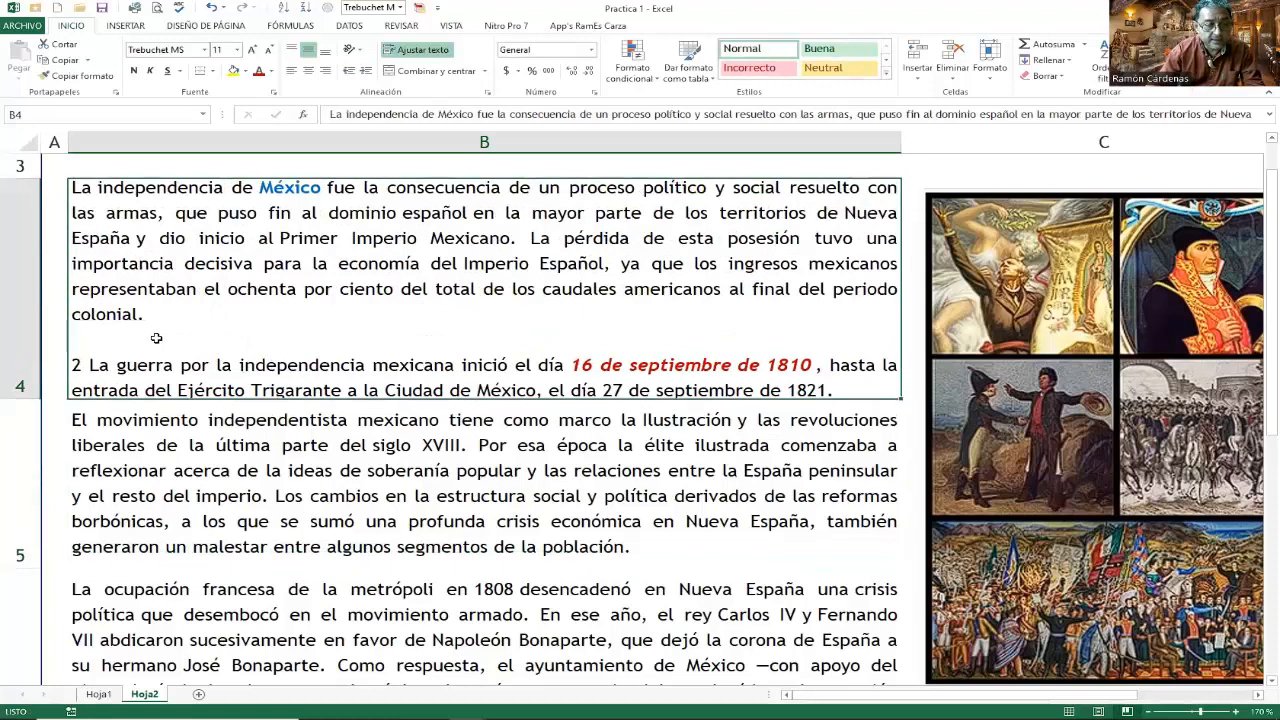
{"action": "double_click", "coordinate": [108, 329]}
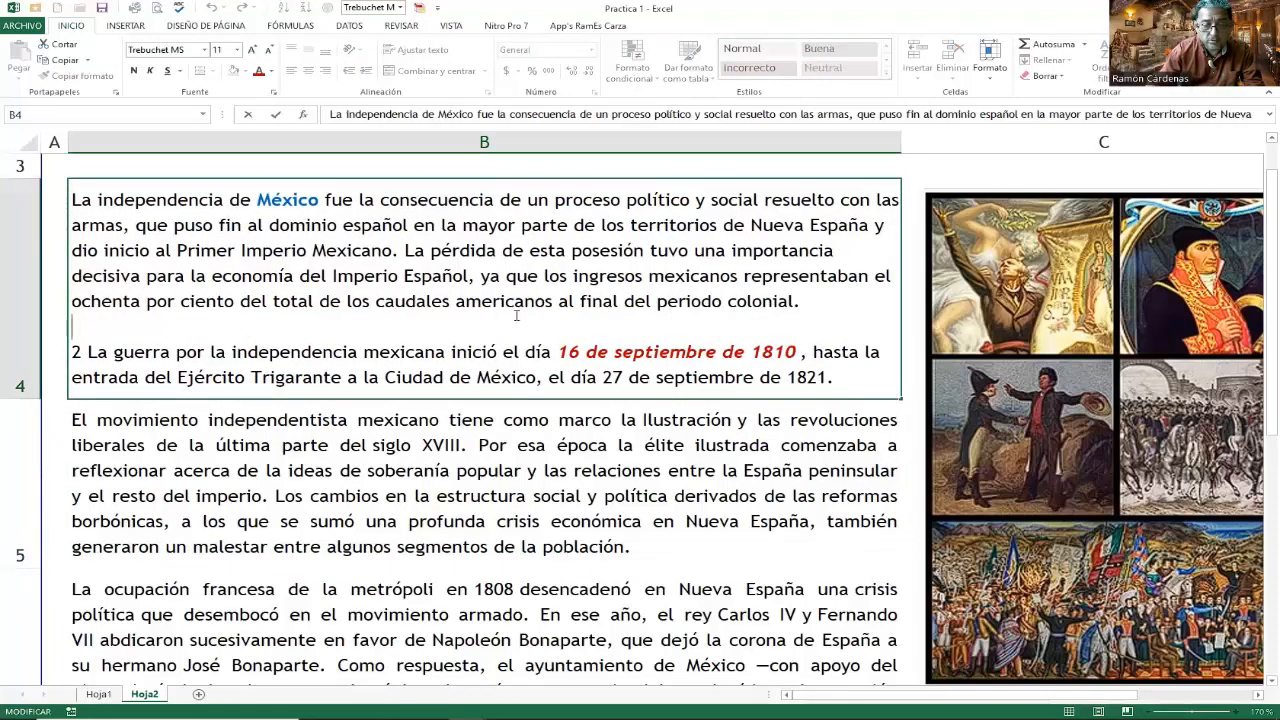
{"action": "left_click", "coordinate": [336, 496]}
{"action": "left_click", "coordinate": [490, 390]}
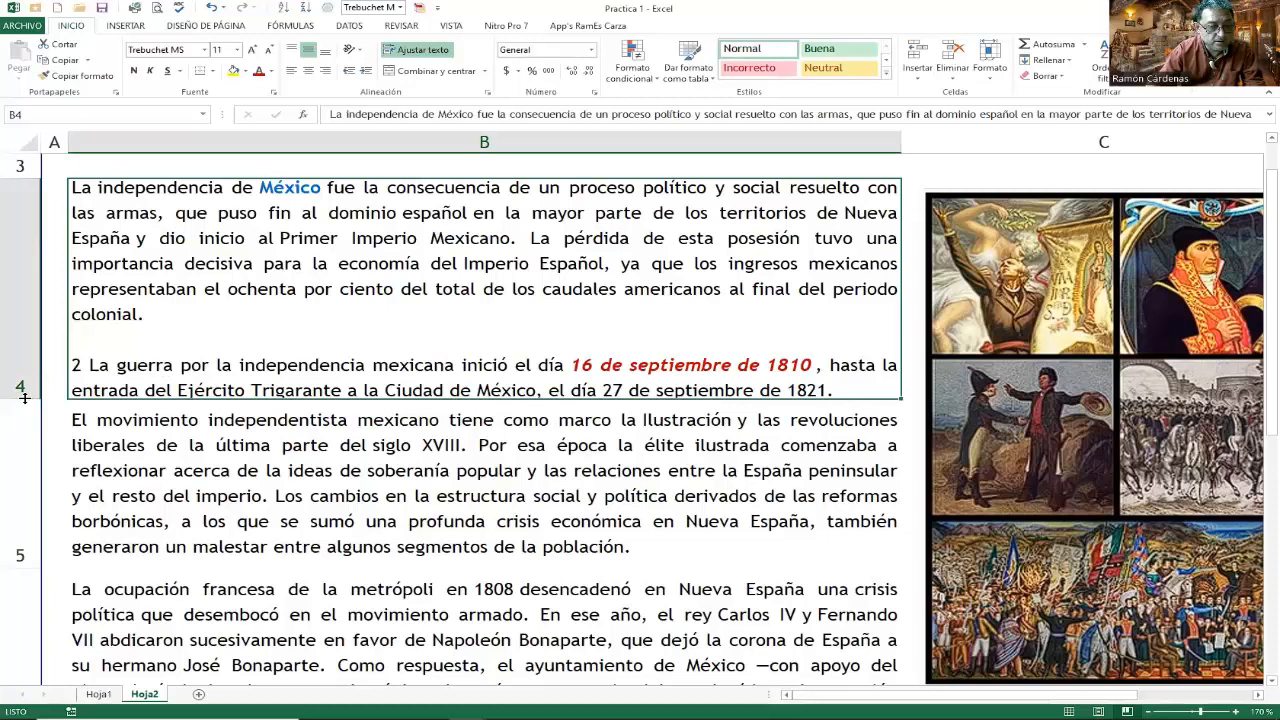
{"action": "left_click_drag", "start_coordinate": [25, 398], "coordinate": [27, 449]}
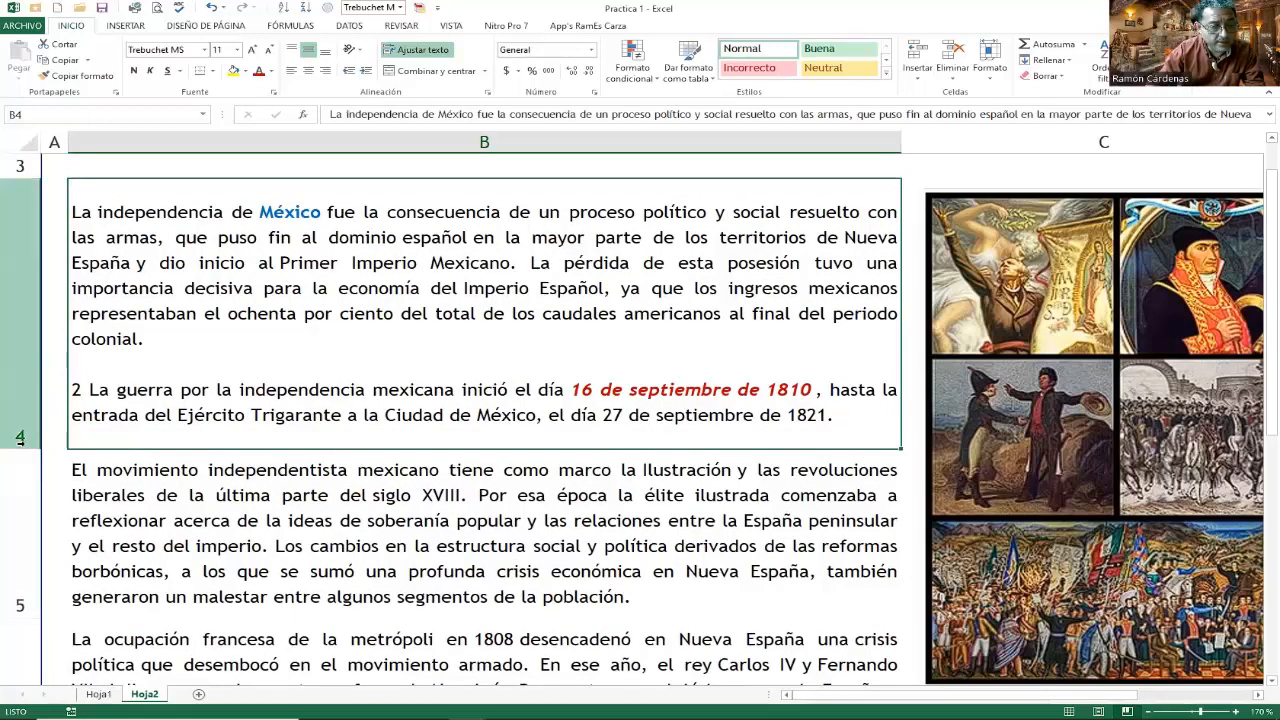
{"action": "double_click", "coordinate": [25, 447]}
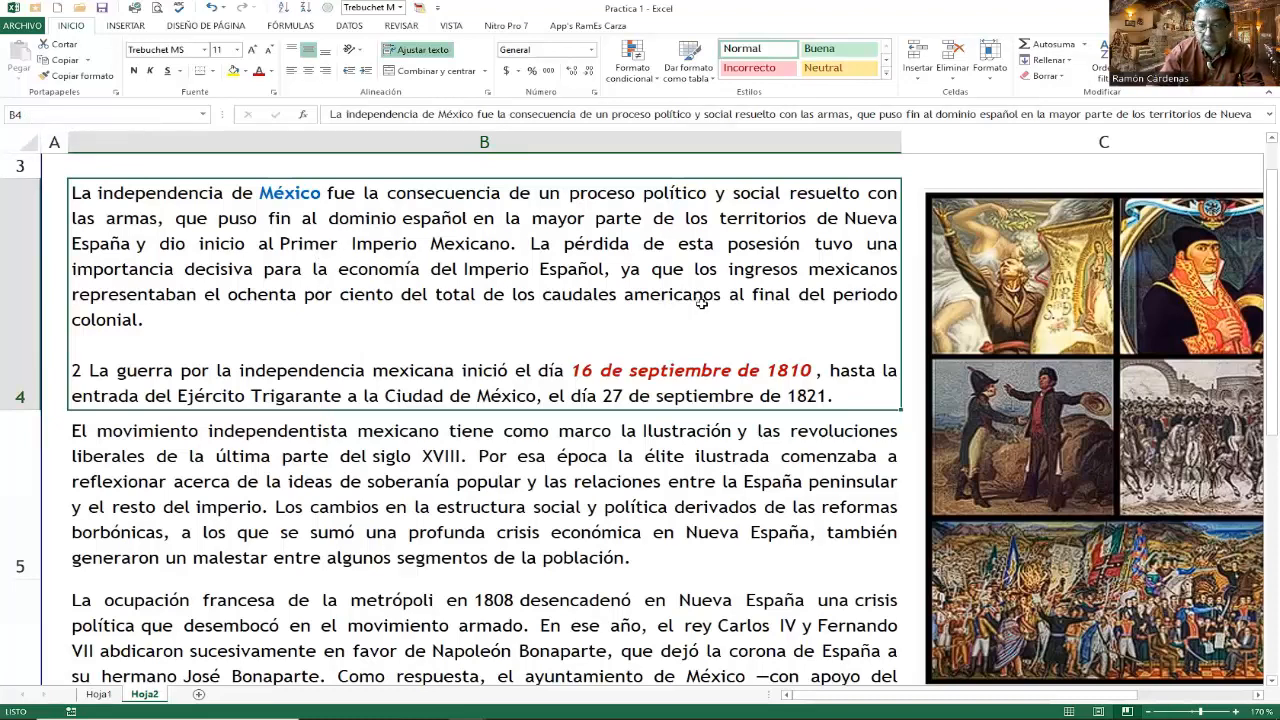
Zoom out to 100% and review how the title, paragraphs and collage are laid out on the page
{"action": "left_click", "coordinate": [1148, 711]}
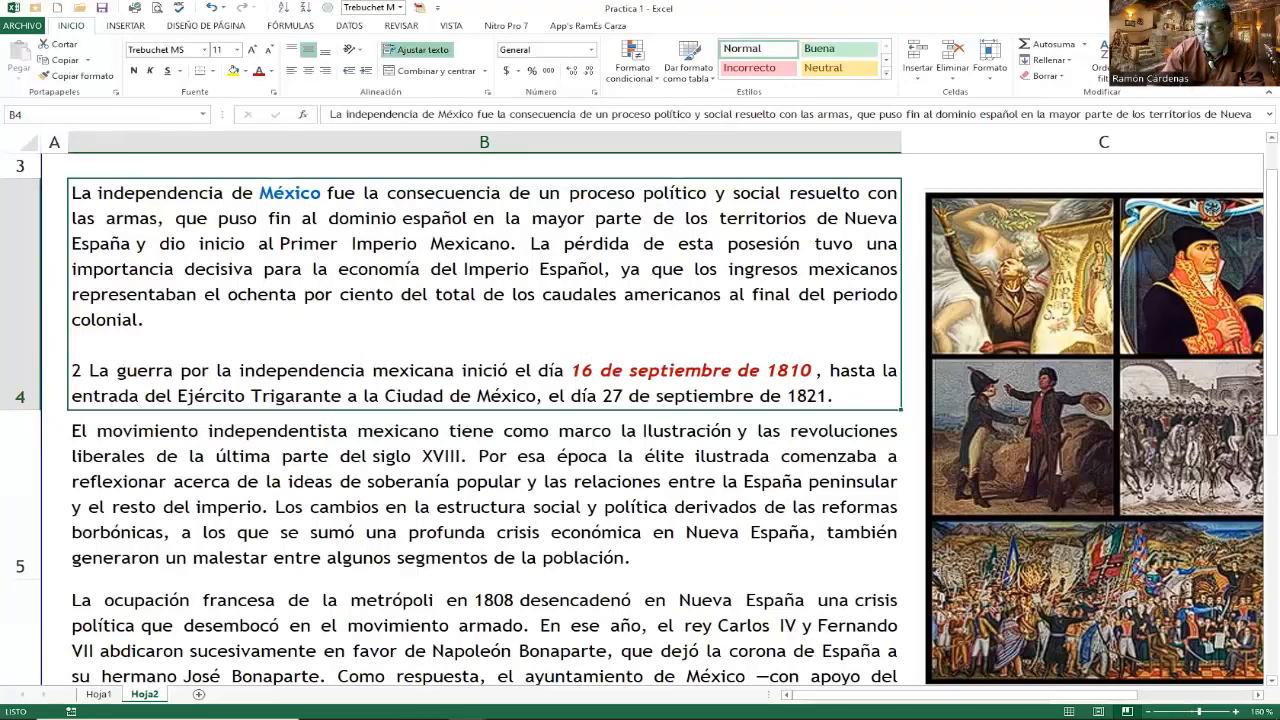
{"action": "left_click", "coordinate": [1148, 711]}
{"action": "left_click", "coordinate": [1148, 711]}
{"action": "left_click", "coordinate": [1148, 711]}
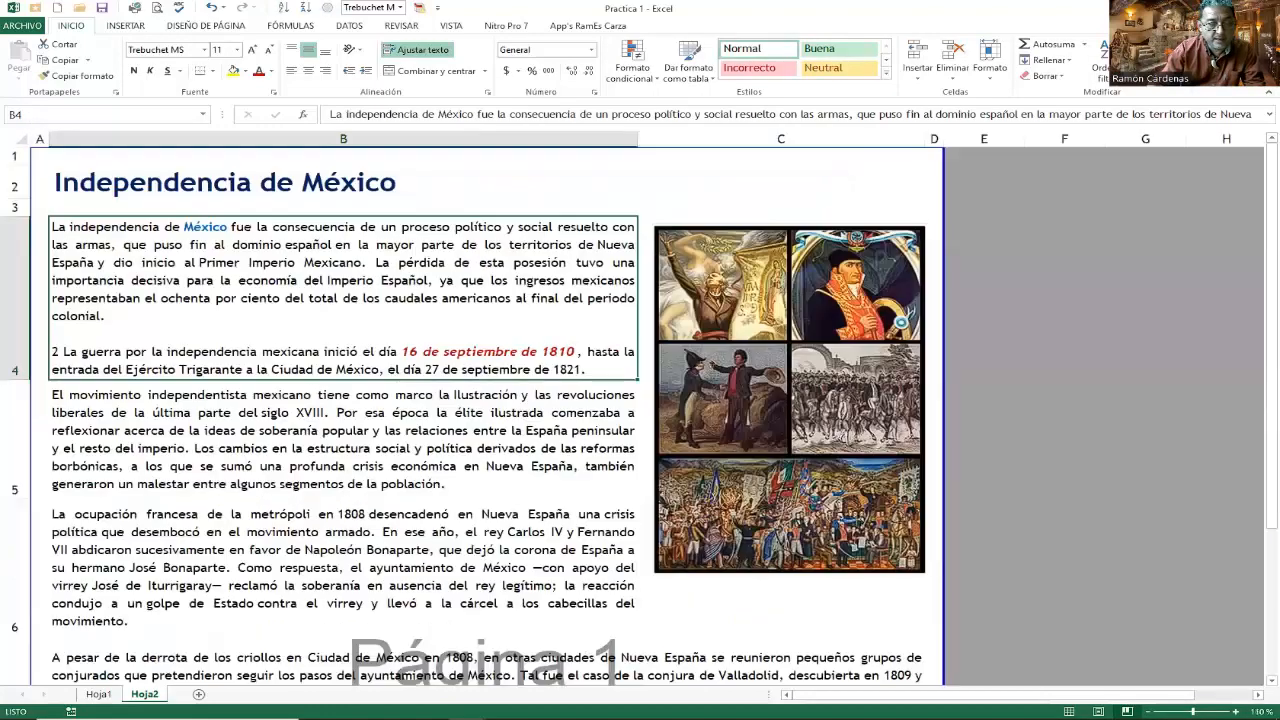
{"action": "scroll", "coordinate": [548, 447], "scroll_direction": "down", "scroll_amount": 2}
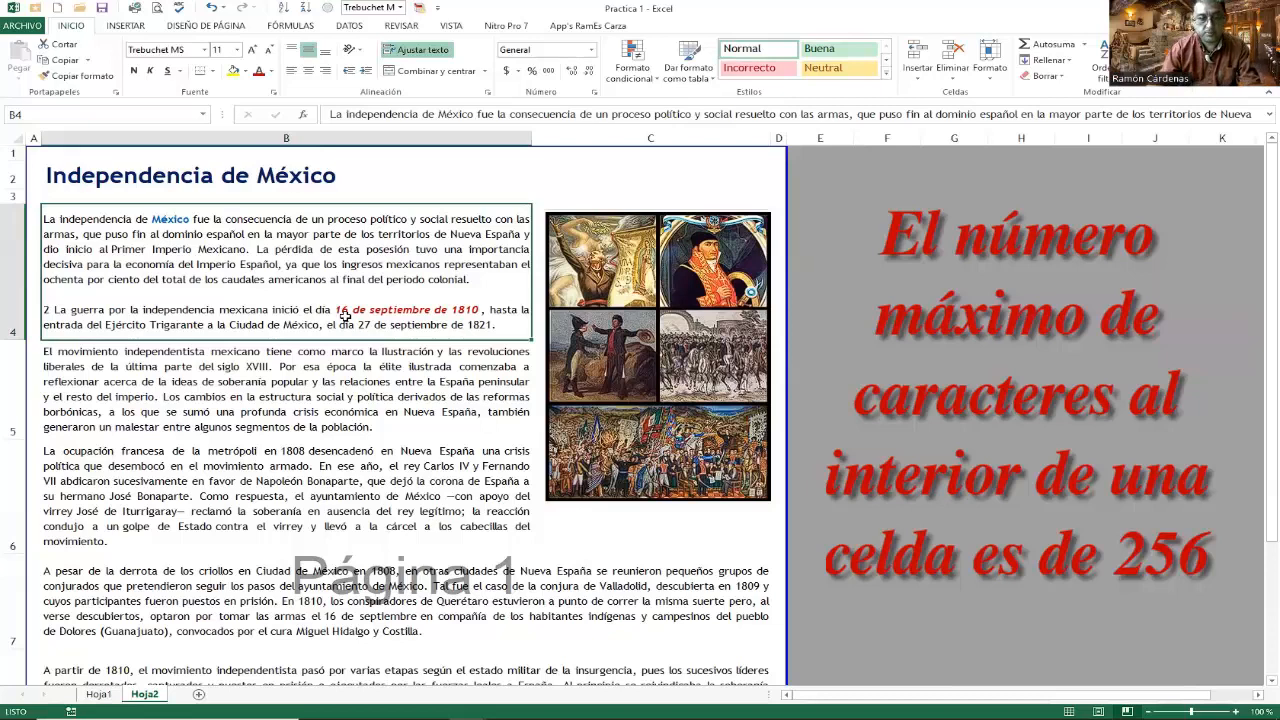
{"action": "left_click", "coordinate": [856, 330]}
{"action": "scroll", "coordinate": [354, 356], "scroll_direction": "down", "scroll_amount": 1}
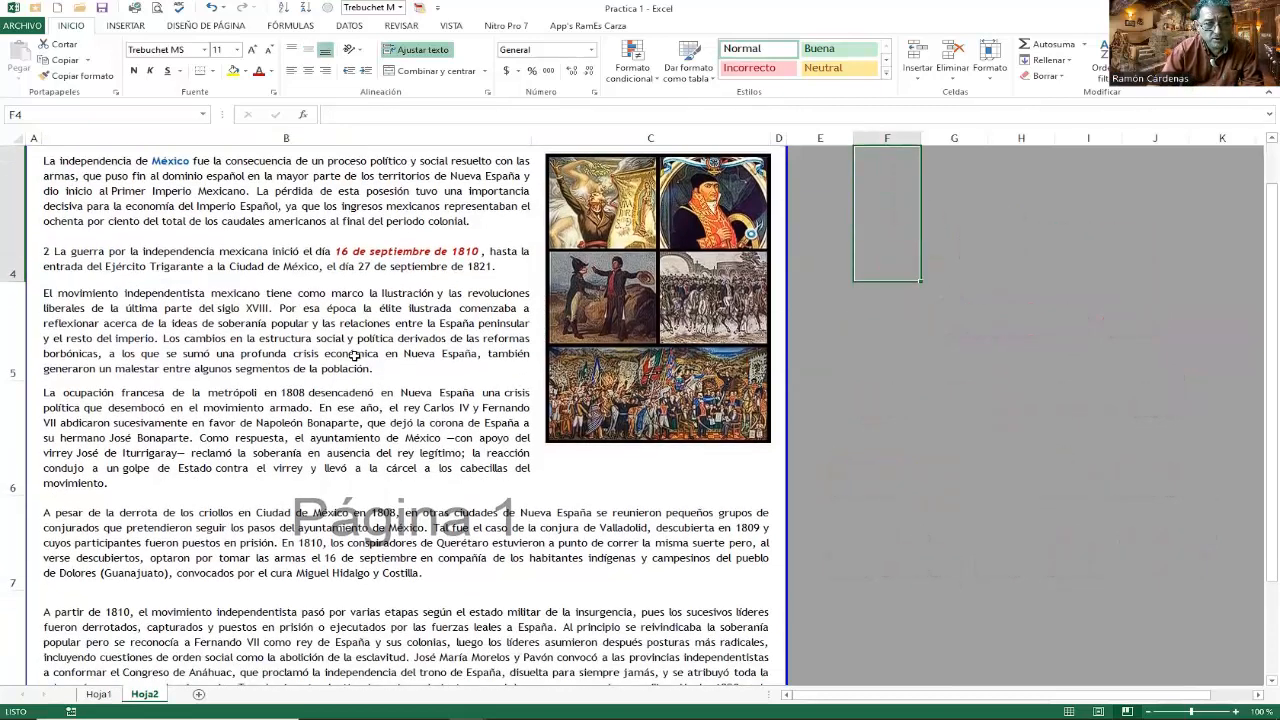
{"action": "scroll", "coordinate": [354, 356], "scroll_direction": "up", "scroll_amount": 1}
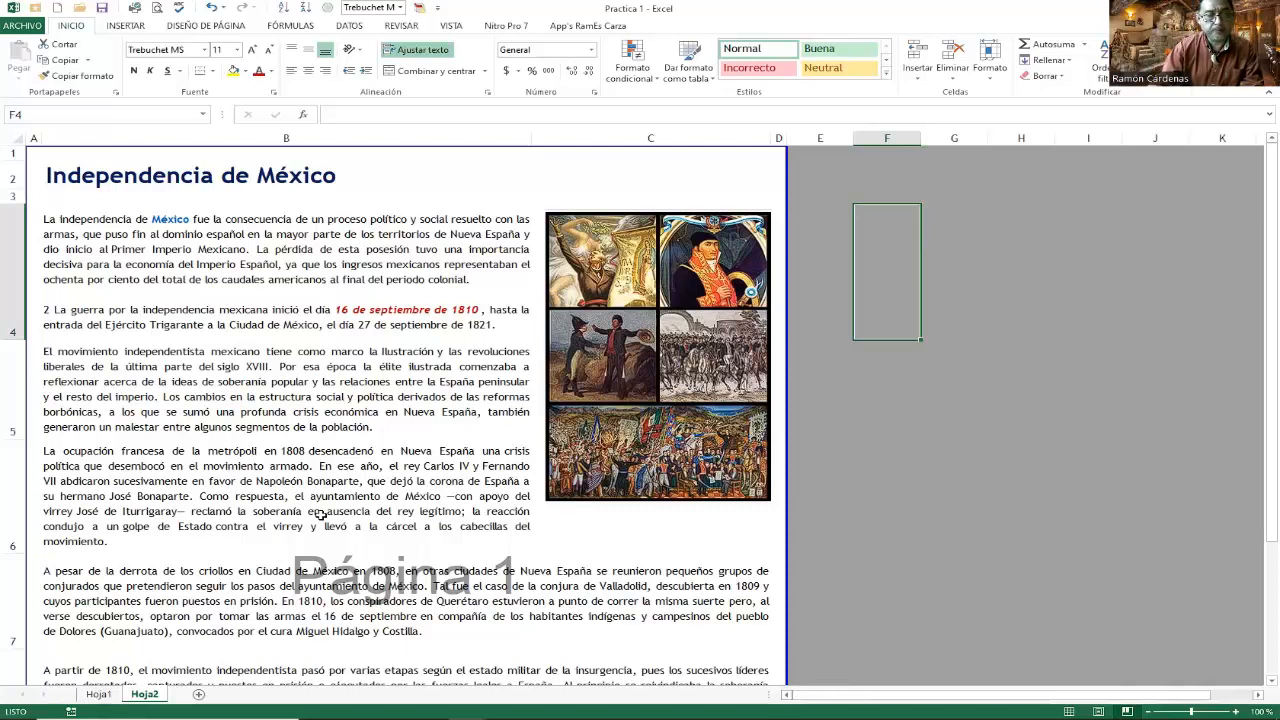
Check the print preview of Hoja2, return to the sheet and review the finished paragraphs down to row 11
{"action": "left_click", "coordinate": [157, 10]}
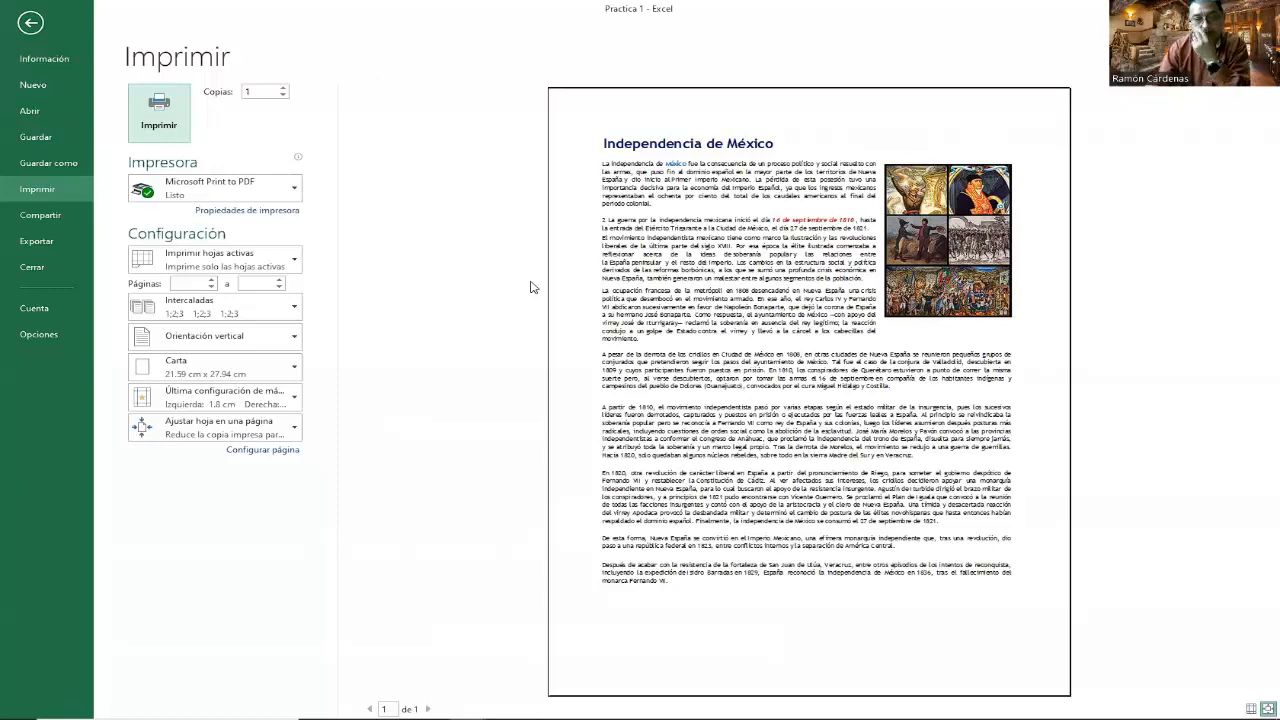
{"action": "left_click", "coordinate": [31, 26]}
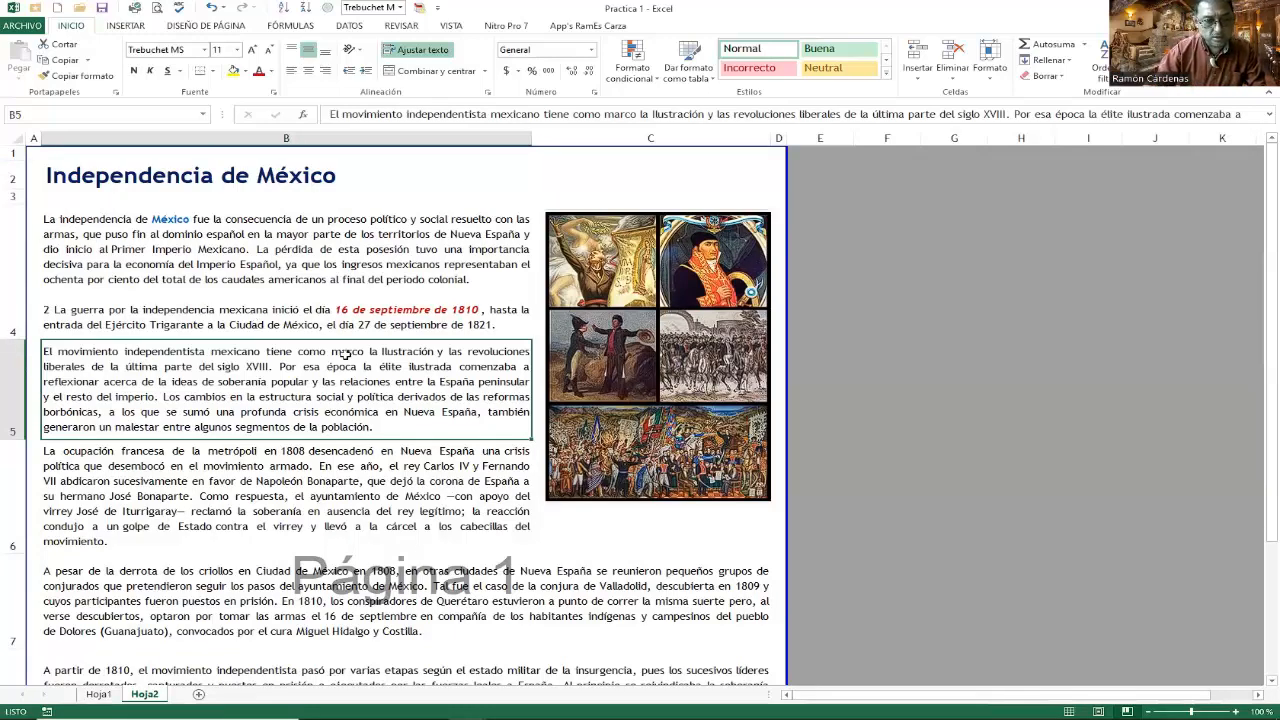
{"action": "scroll", "coordinate": [346, 354], "scroll_direction": "down", "scroll_amount": 3}
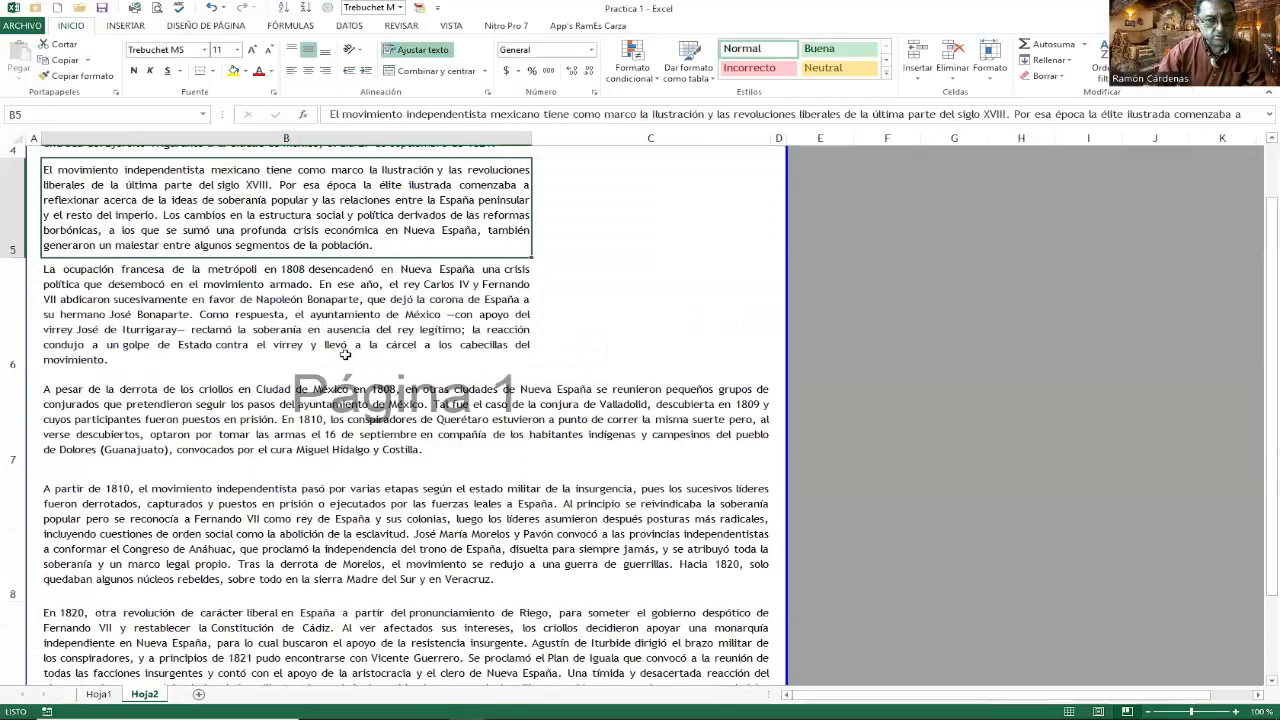
{"action": "scroll", "coordinate": [345, 355], "scroll_direction": "down", "scroll_amount": 2}
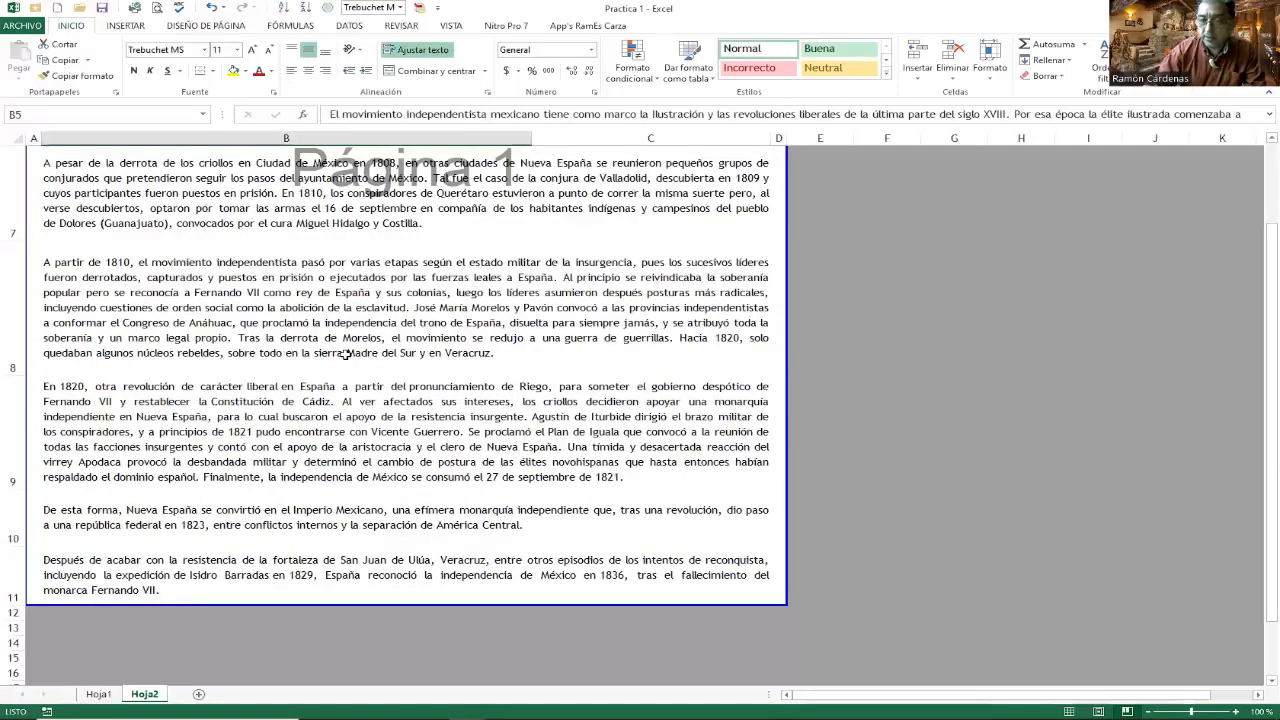
{"action": "scroll", "coordinate": [345, 354], "scroll_direction": "up", "scroll_amount": 3}
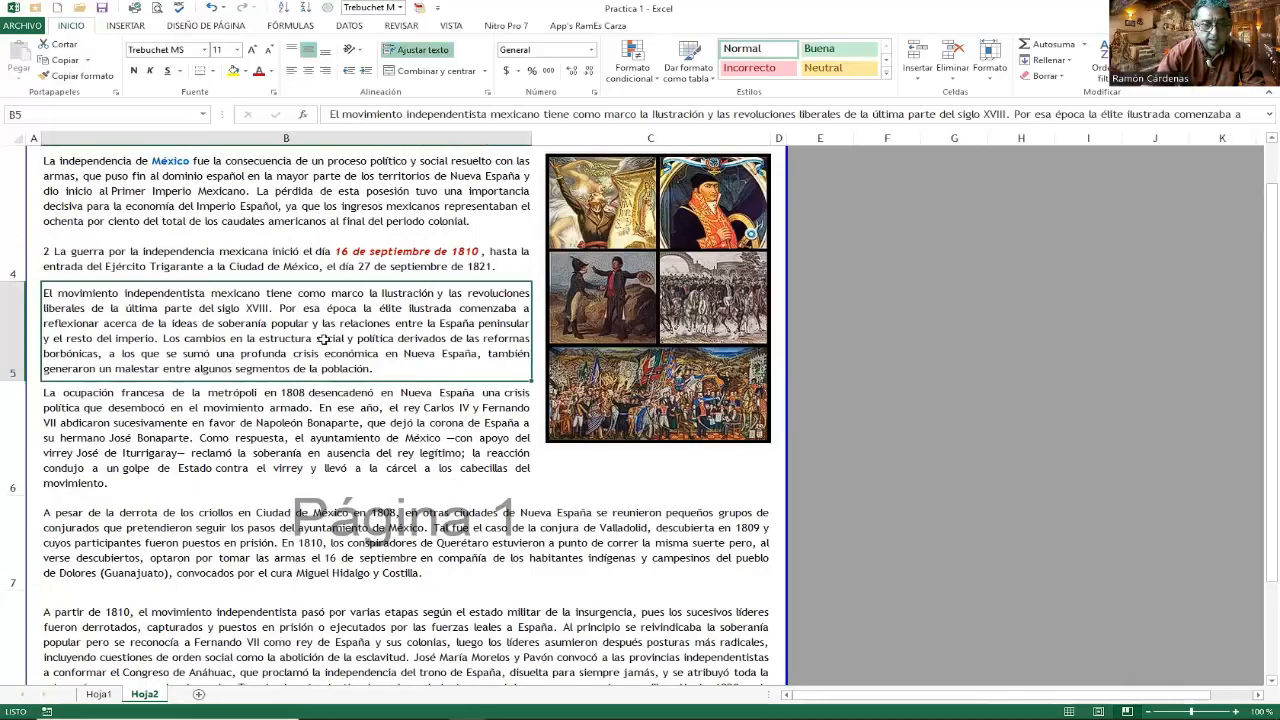
{"action": "scroll", "coordinate": [328, 340], "scroll_direction": "up", "scroll_amount": 1}
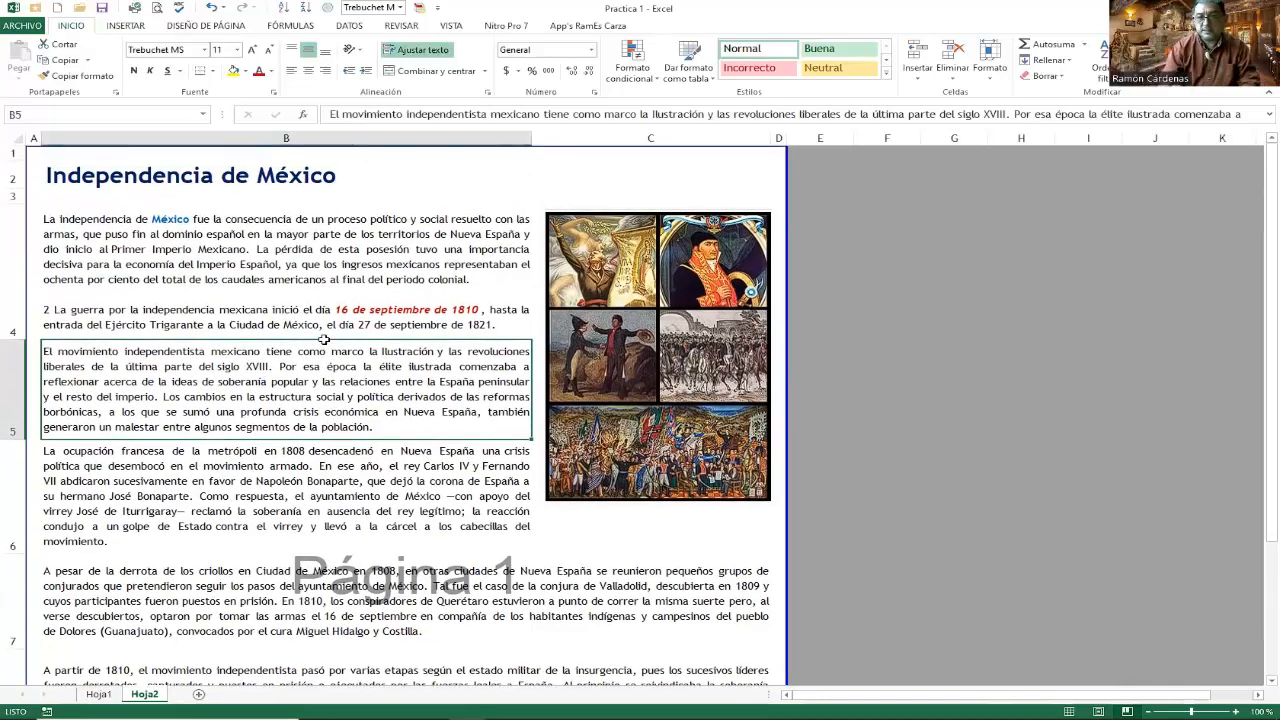